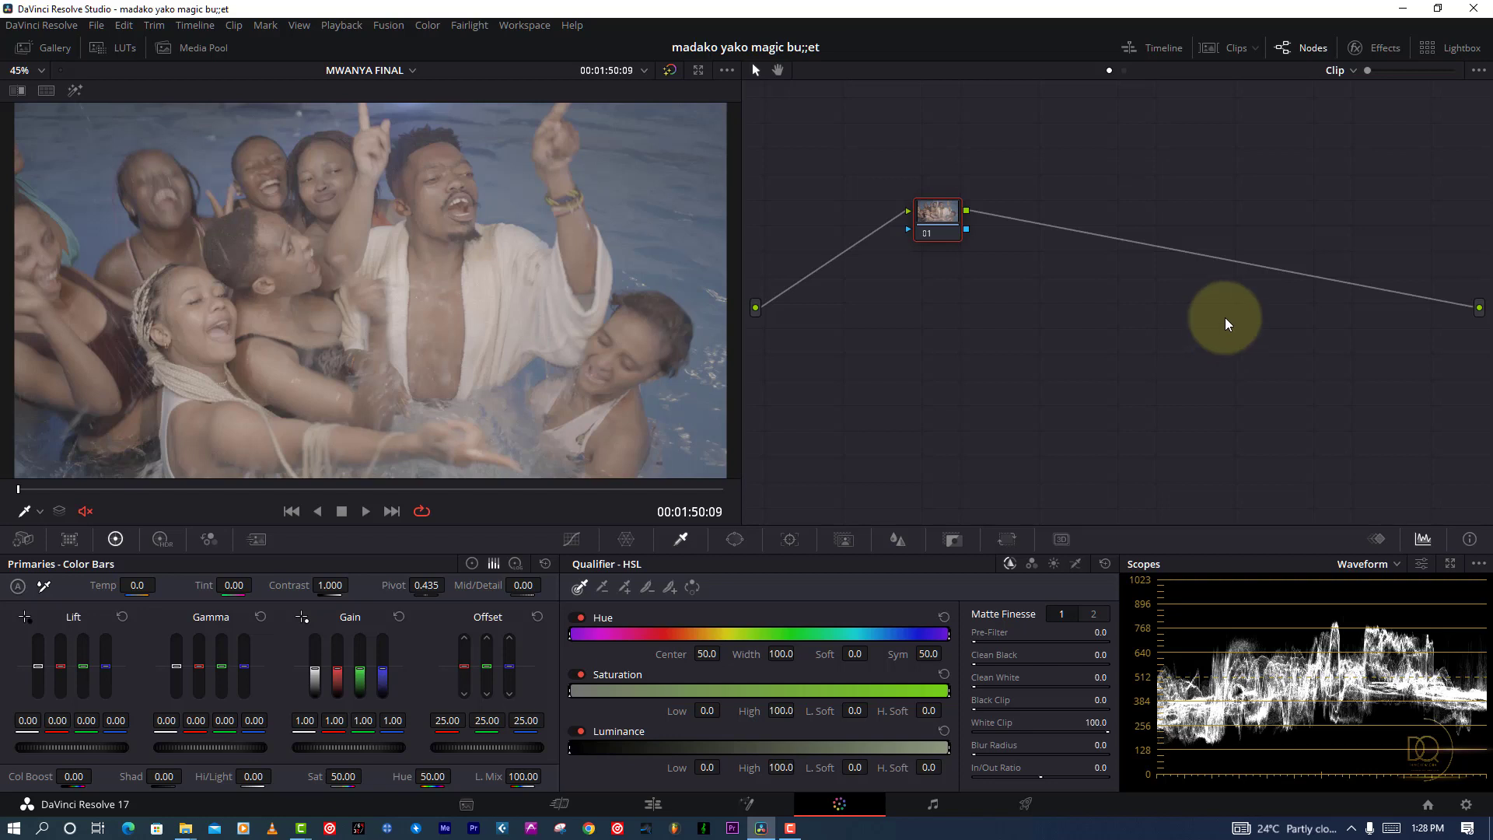
Reposition the first node in the node graph and label it "cst".
left_click_drag(943, 225, 968, 308)
right_click(947, 290)
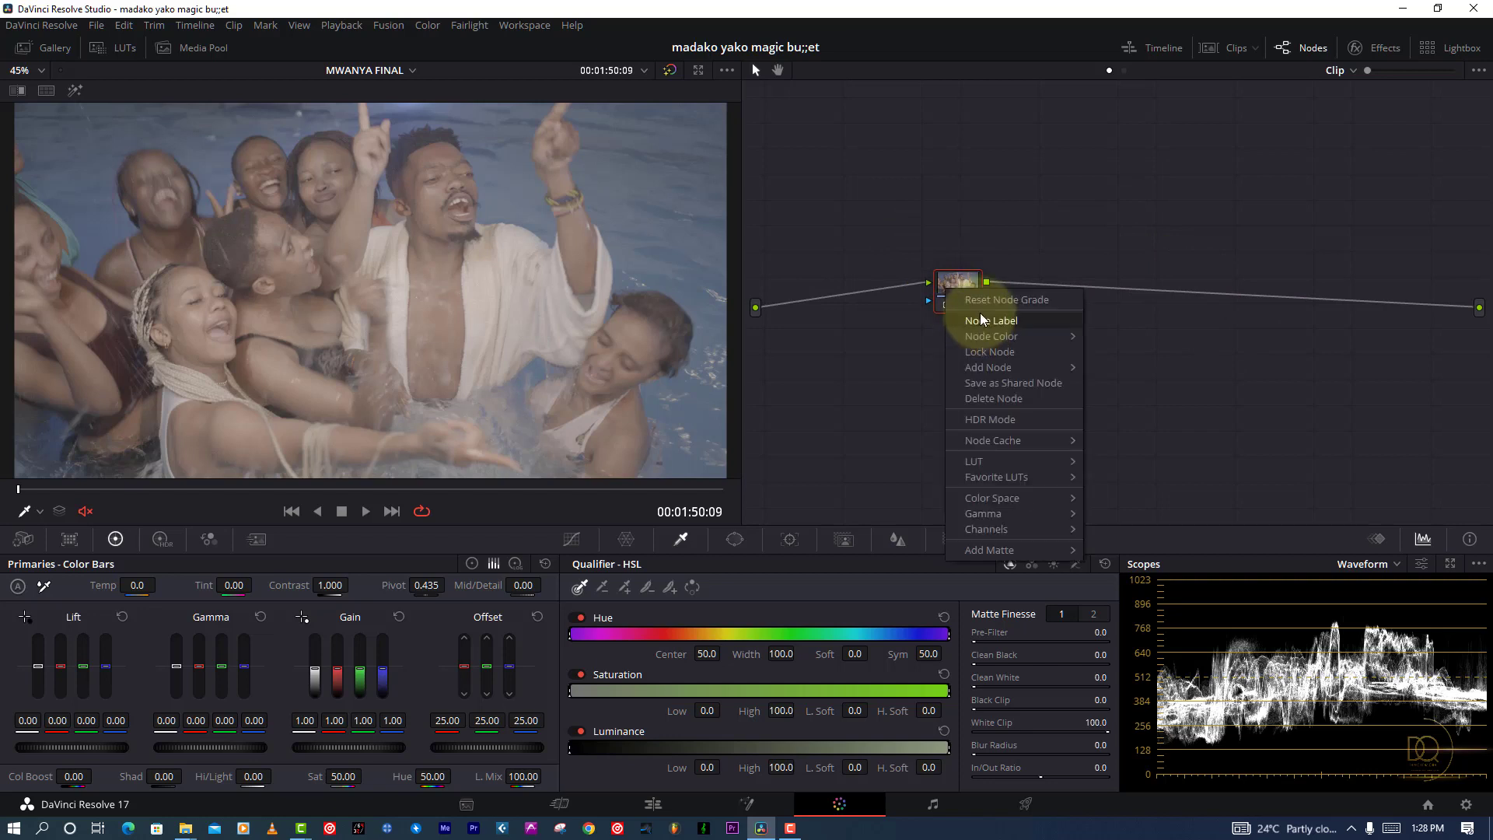
left_click(987, 322)
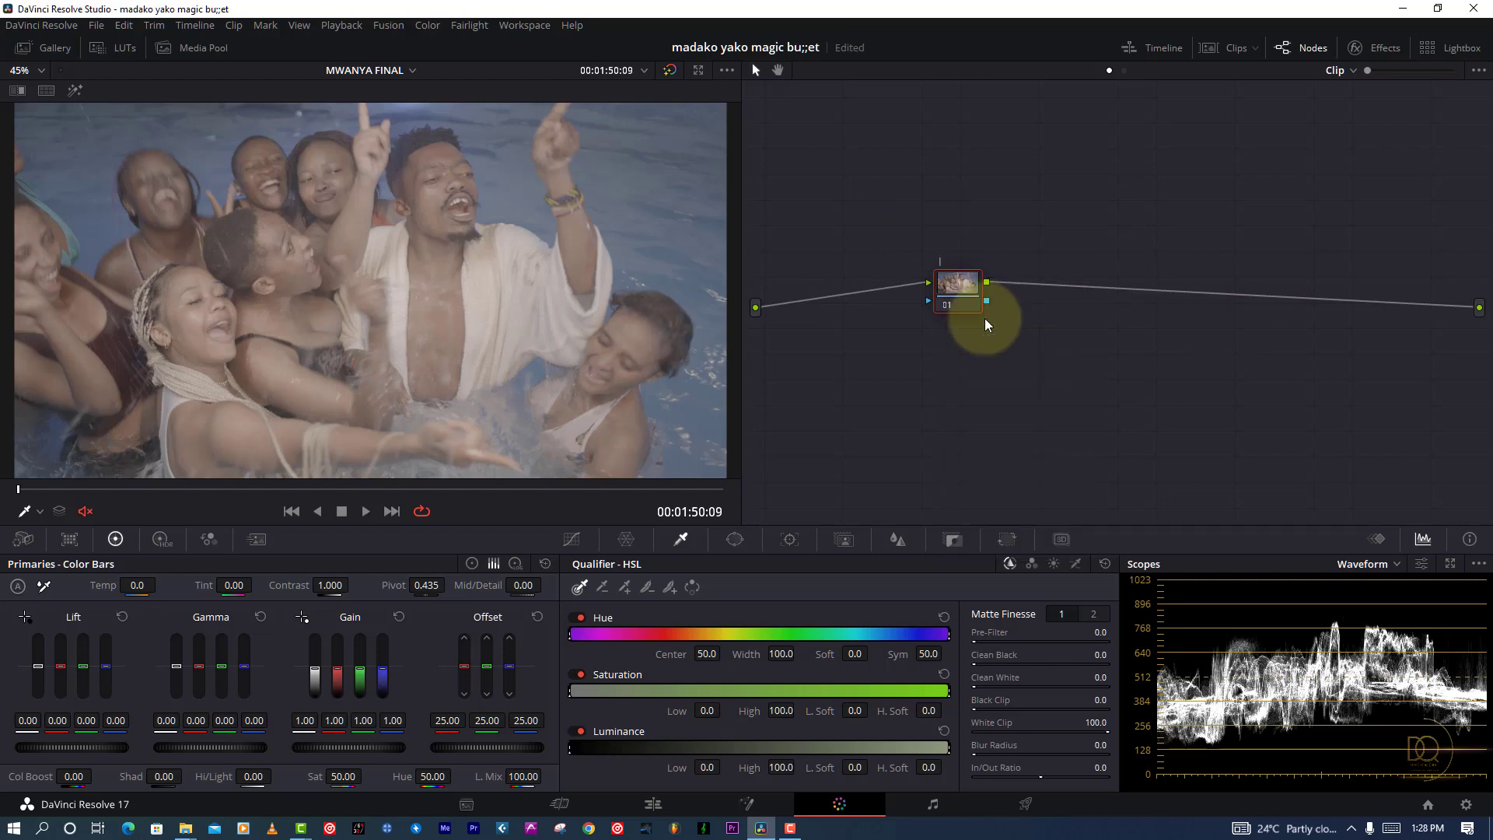
type("cst")
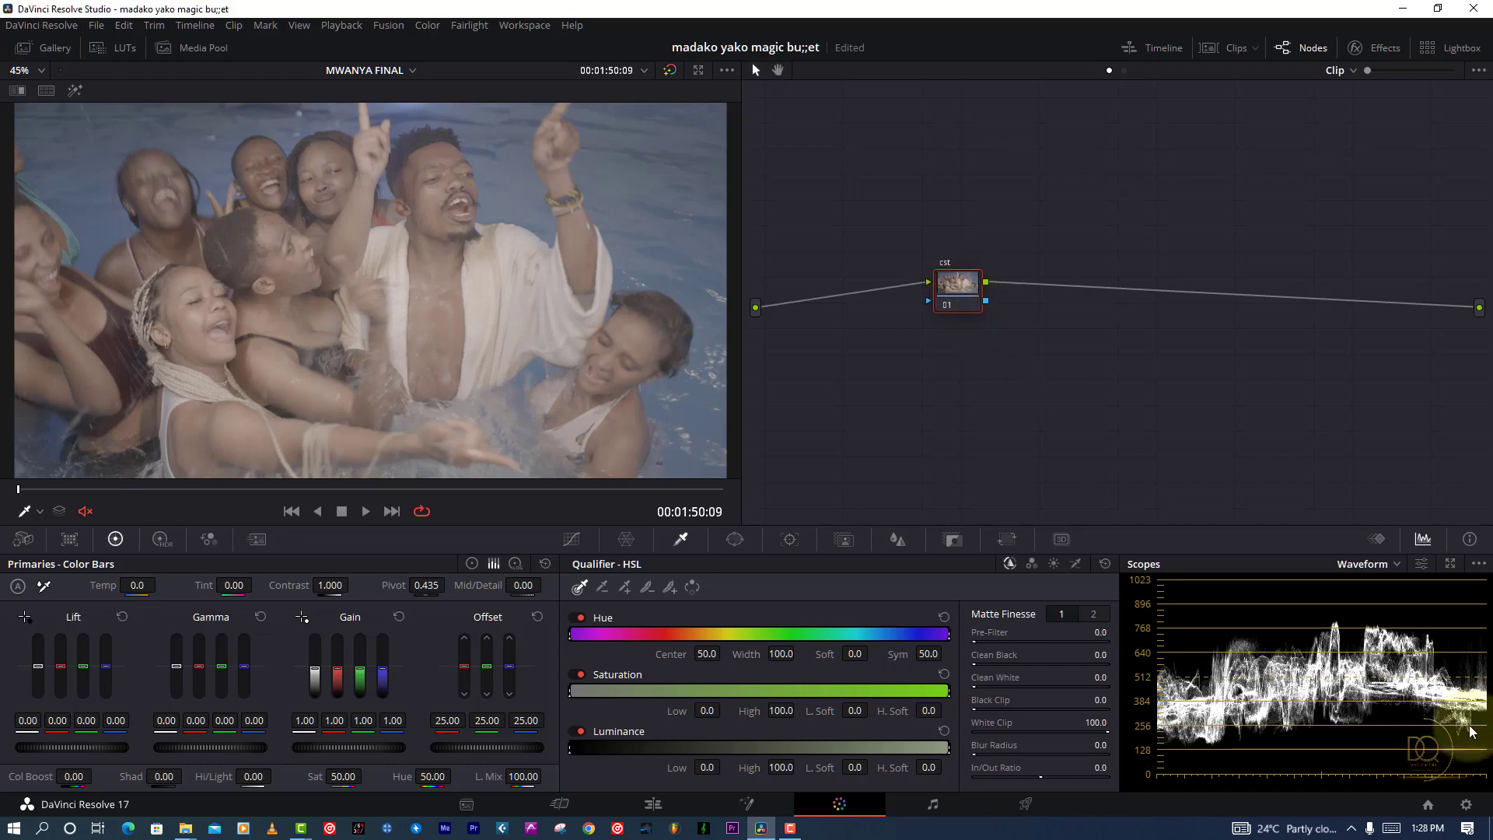
Review the project's color management settings, trying Rec.709 Gamma 2.4 and Rec.709 (Scene) as output color space, and discard the changes.
left_click(1467, 806)
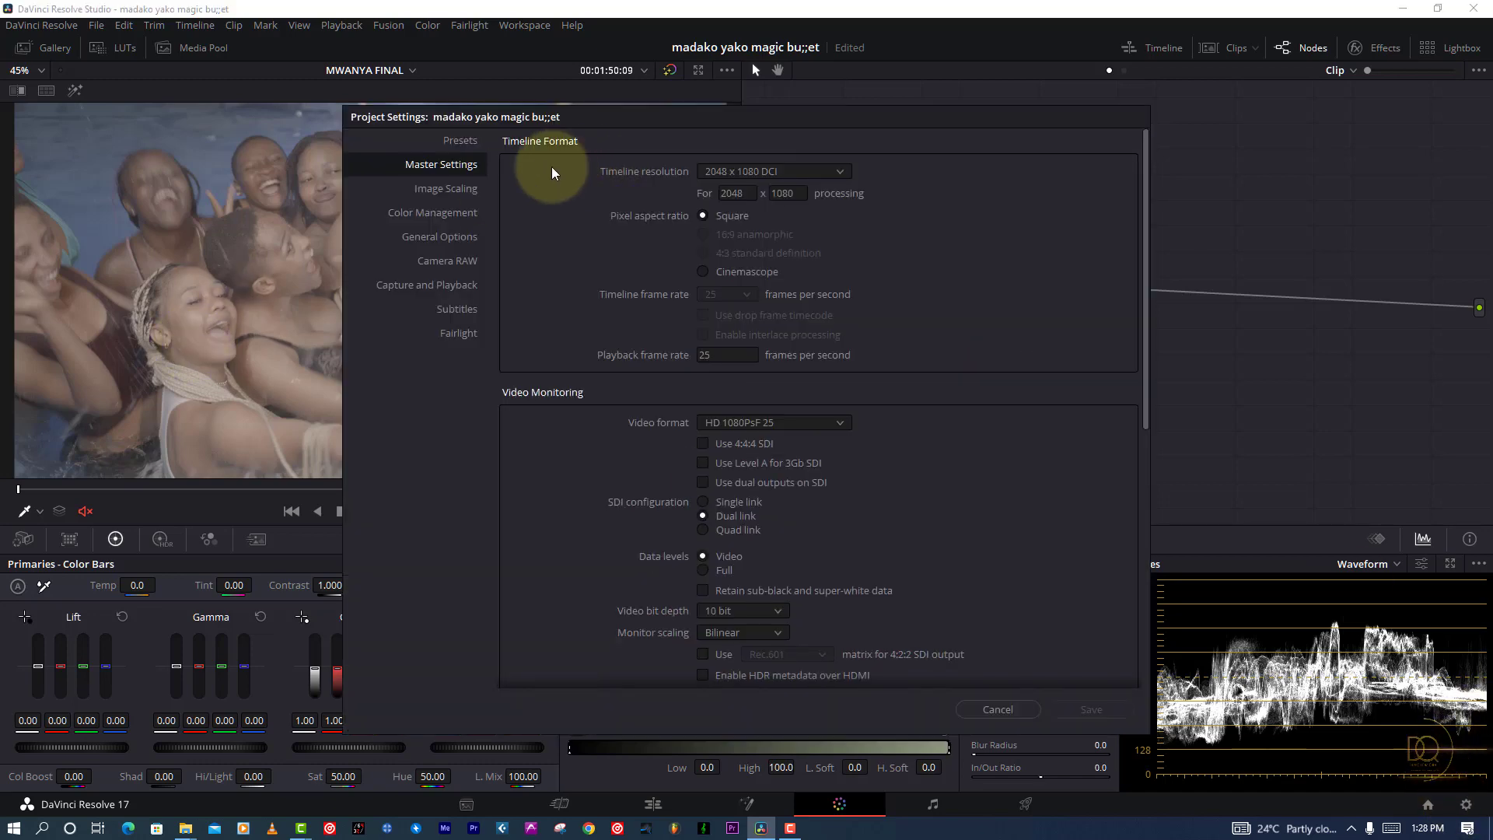
left_click(432, 219)
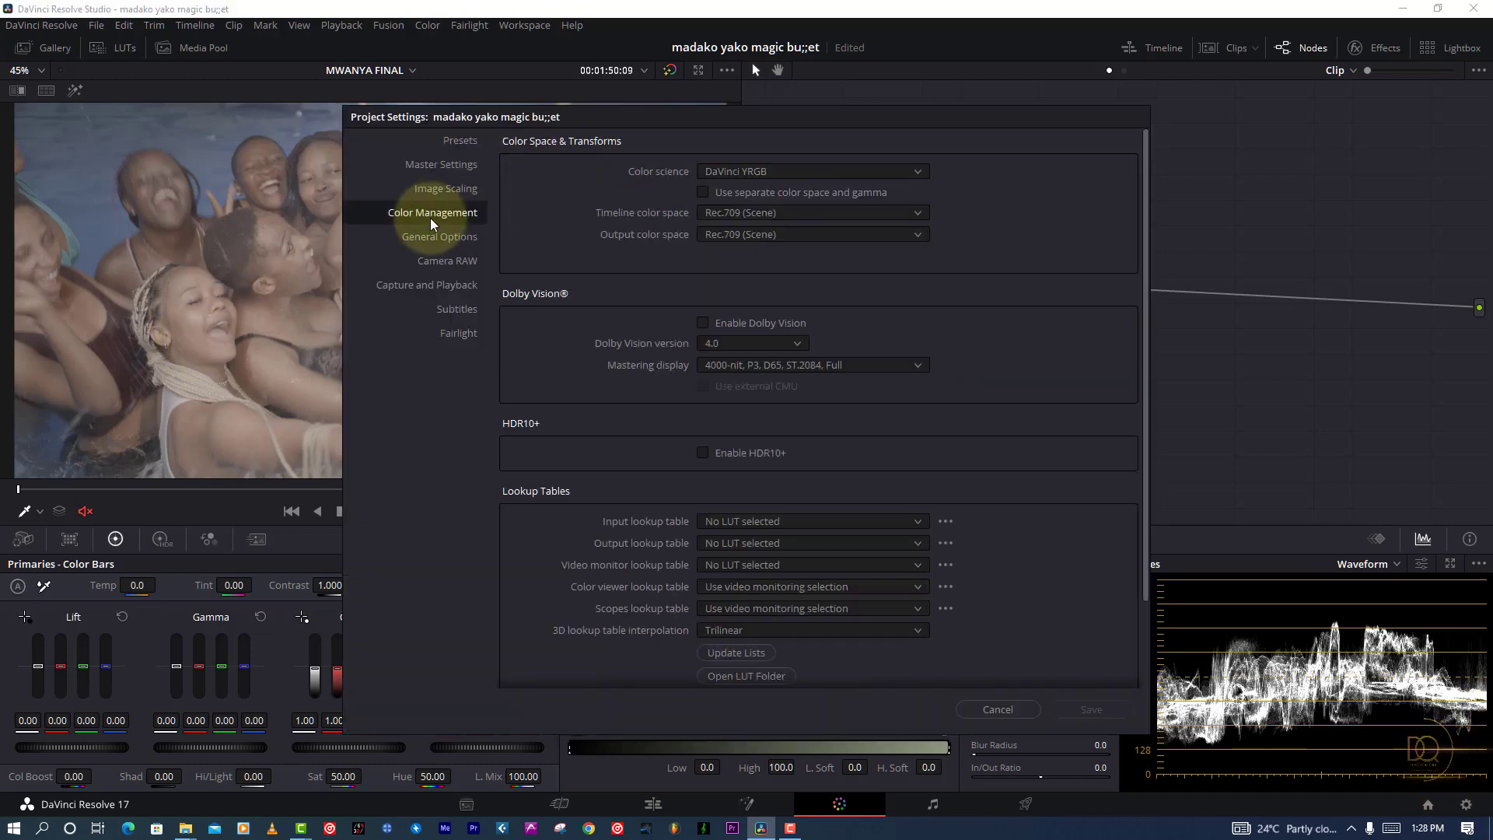
left_click(743, 242)
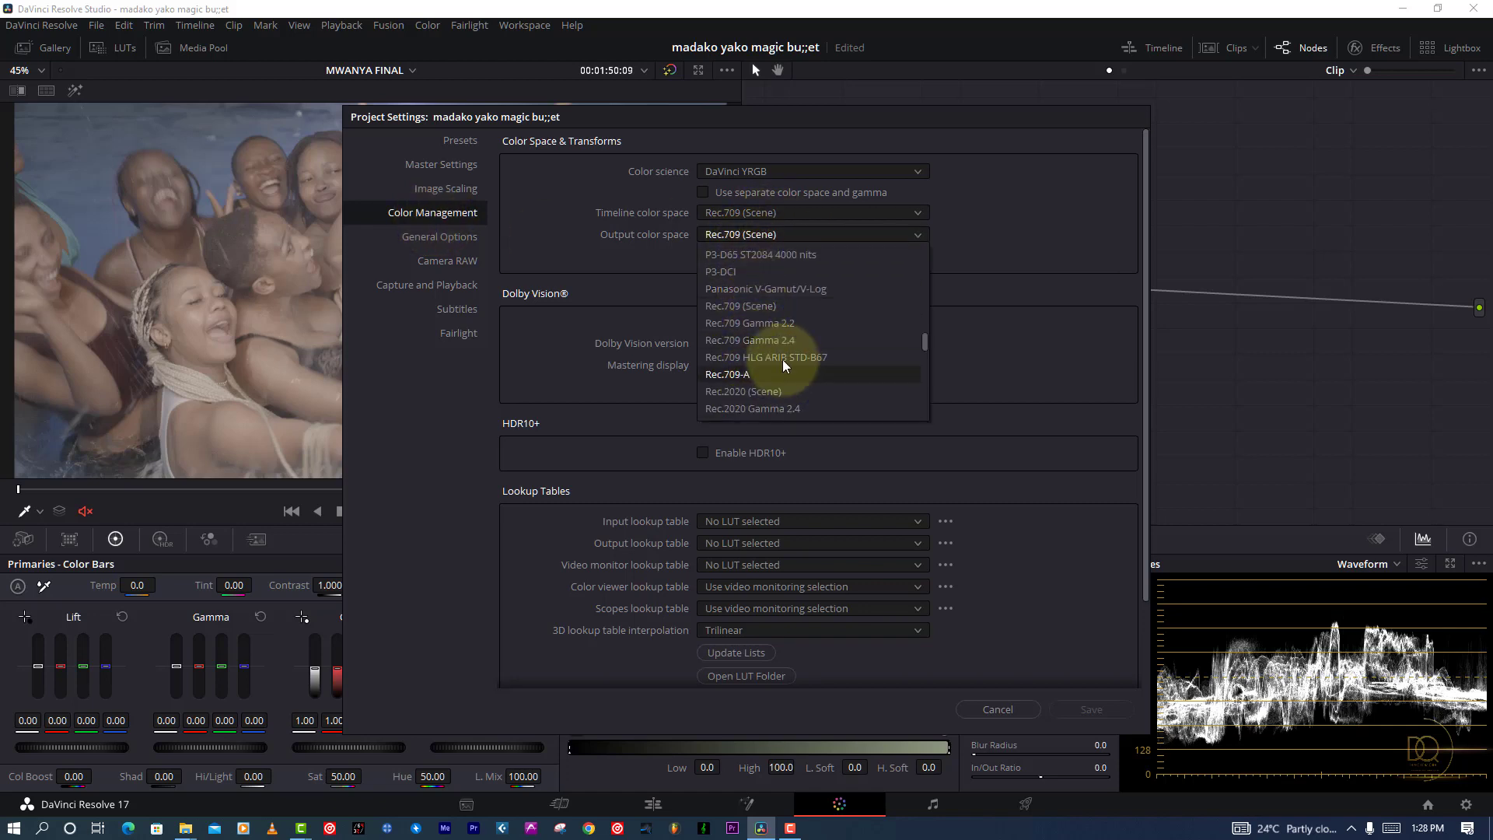
left_click(778, 343)
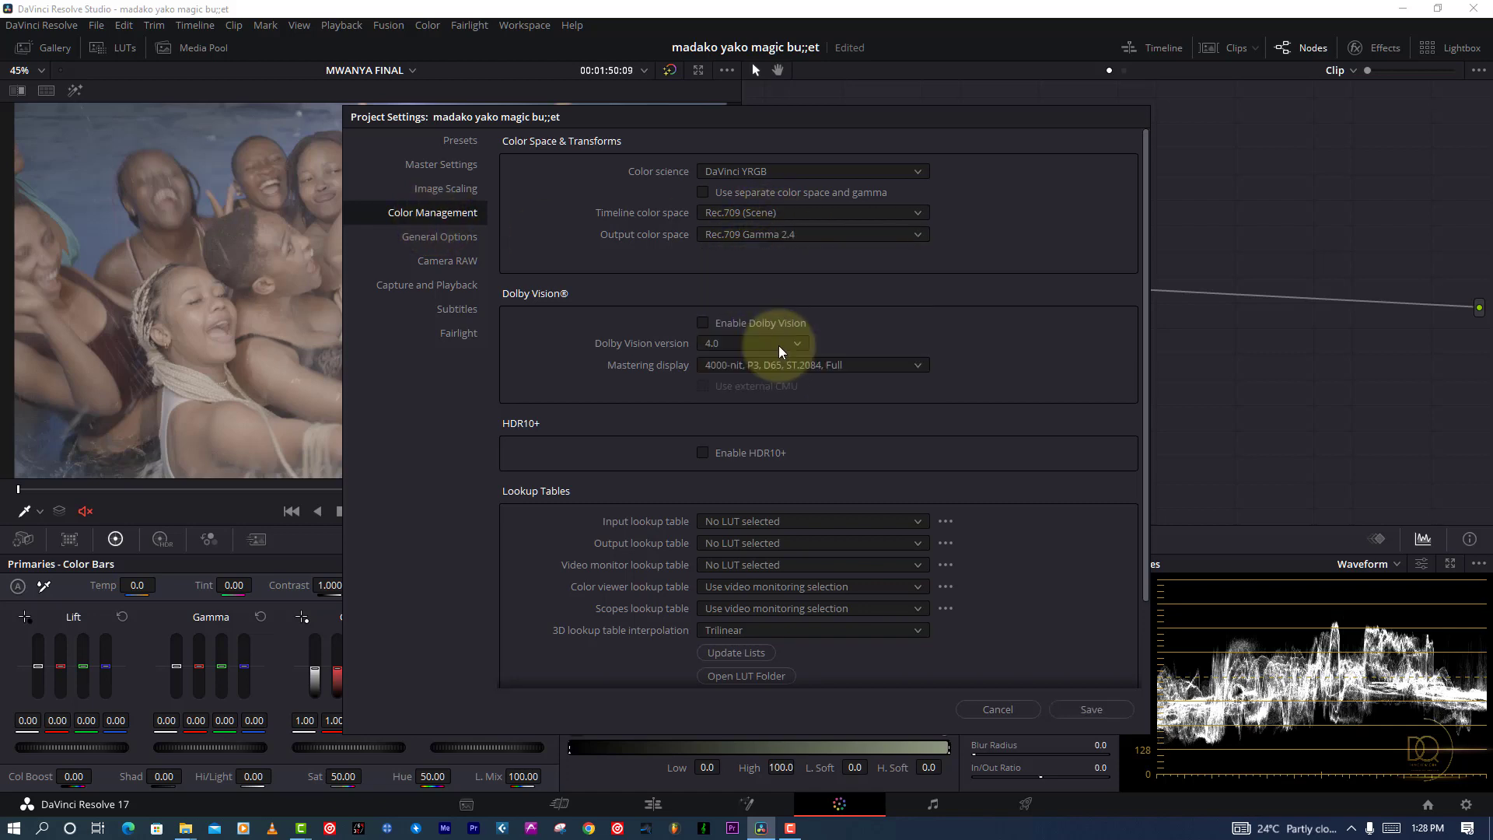
left_click(757, 236)
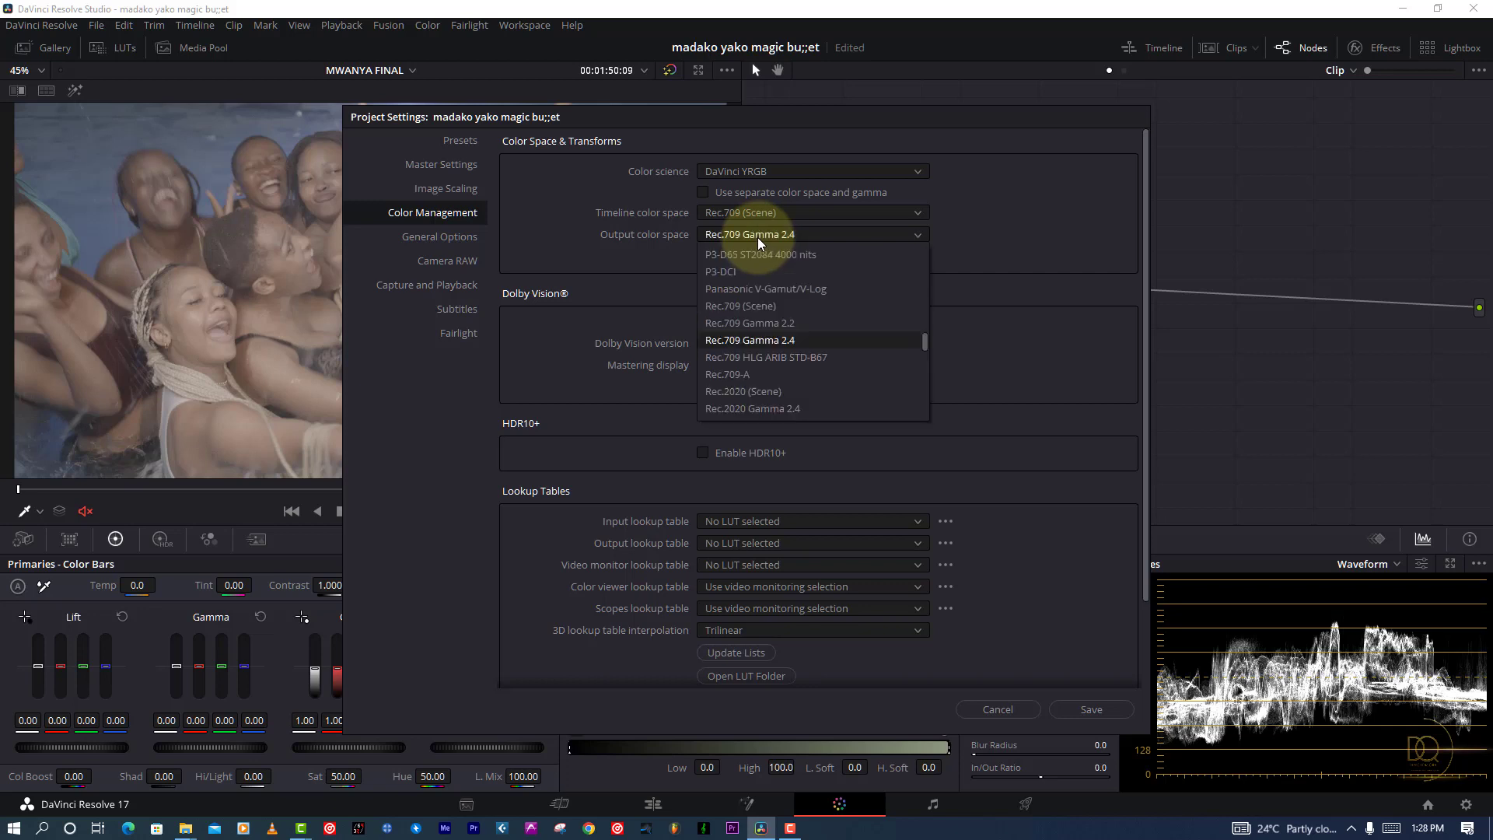
left_click(734, 306)
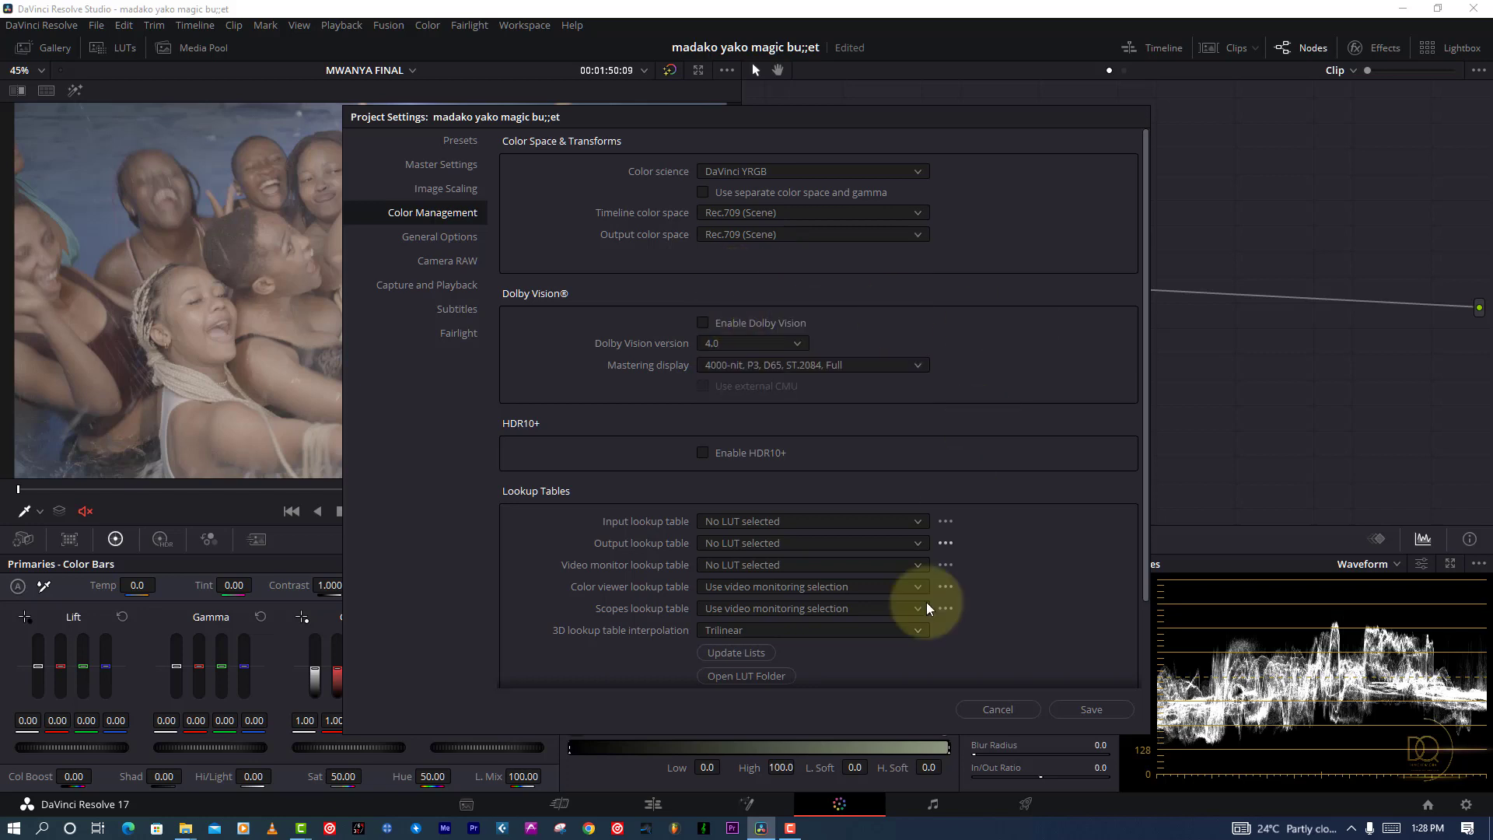
left_click(958, 706)
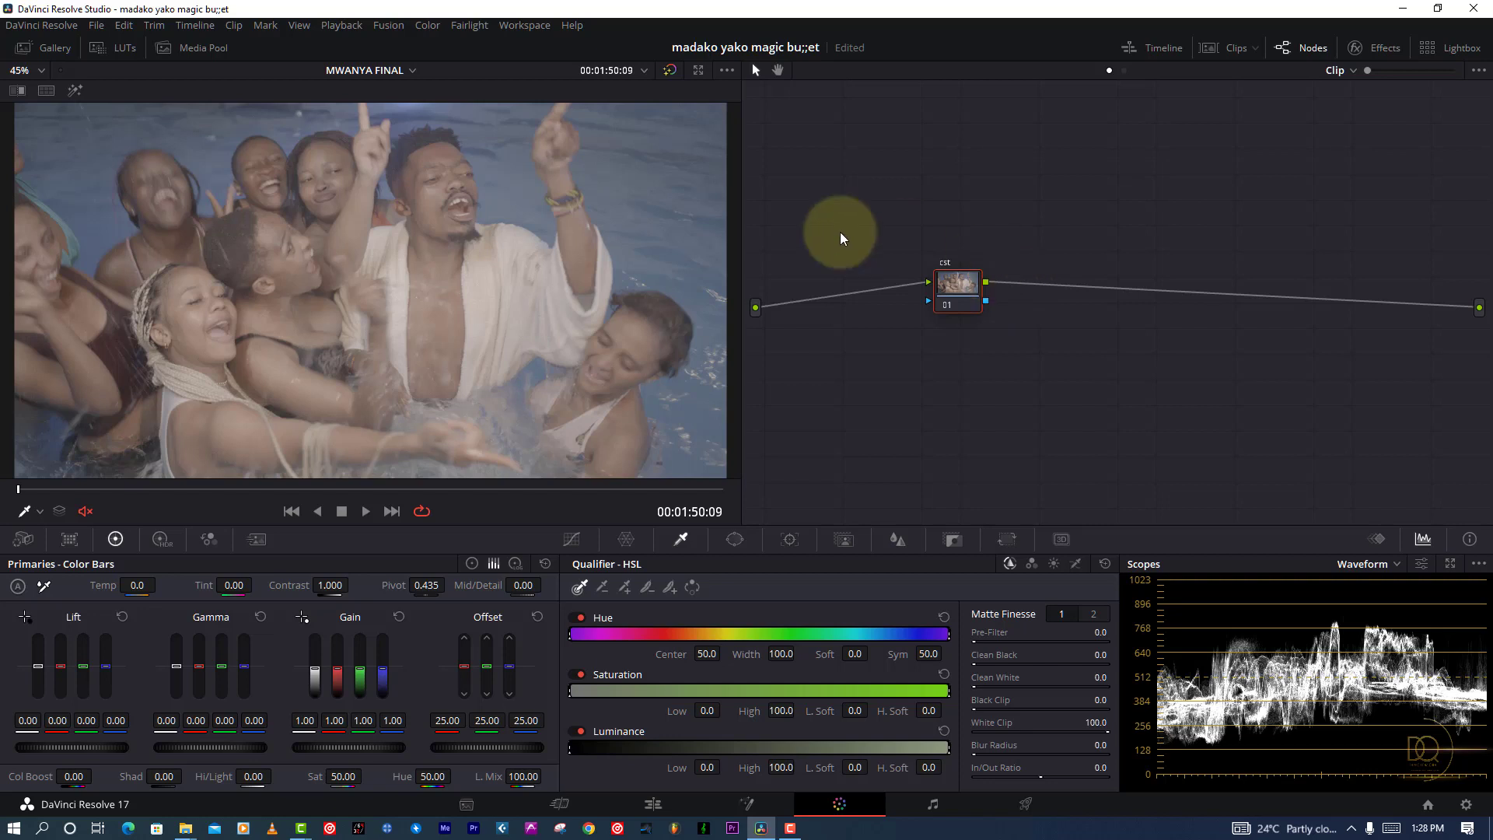
Save the project and apply the Color Space Transform effect to the cst node.
left_click_drag(961, 290, 1003, 296)
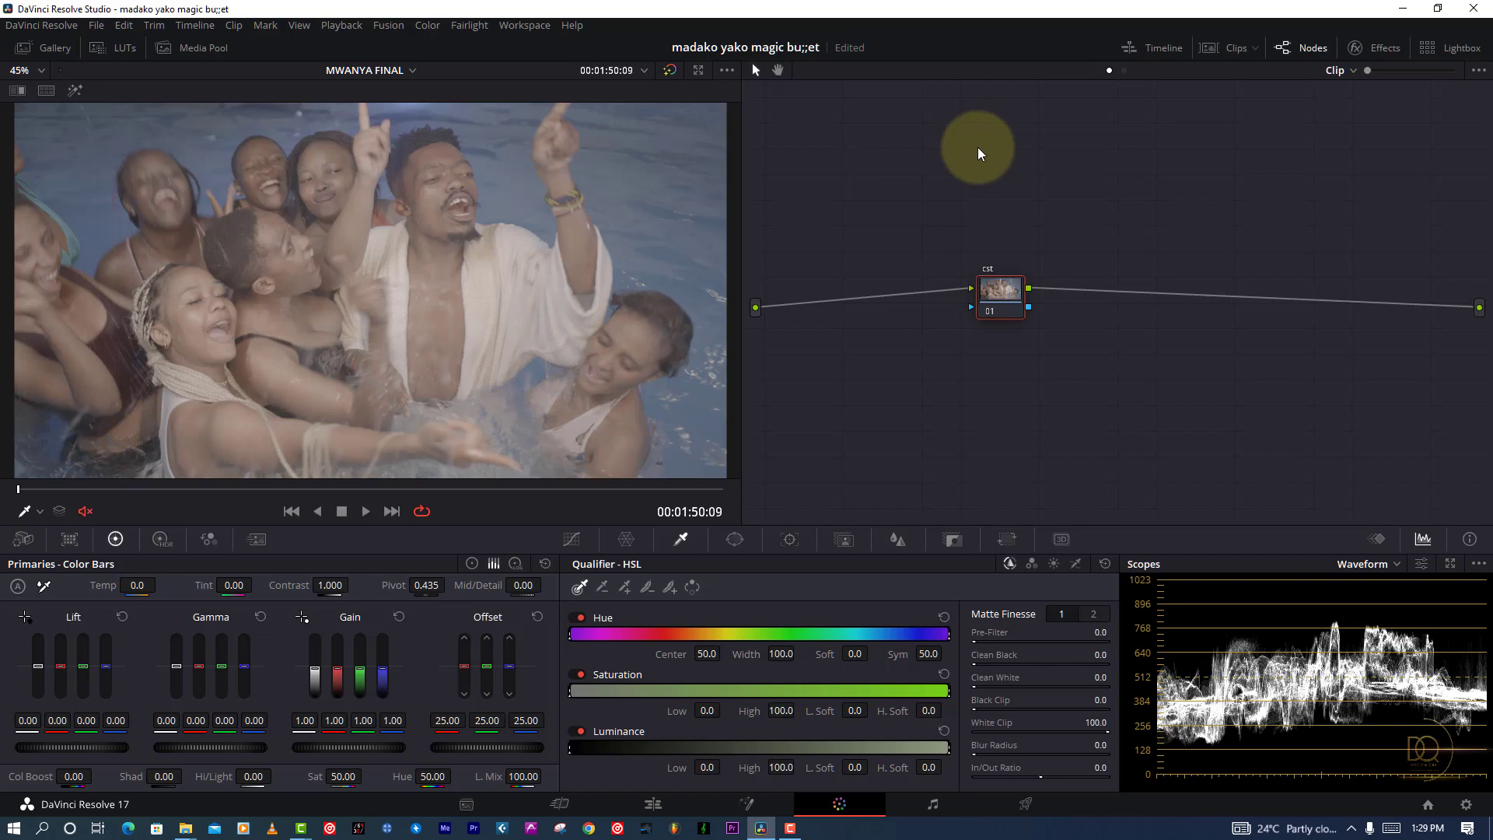
key("ctrl+s")
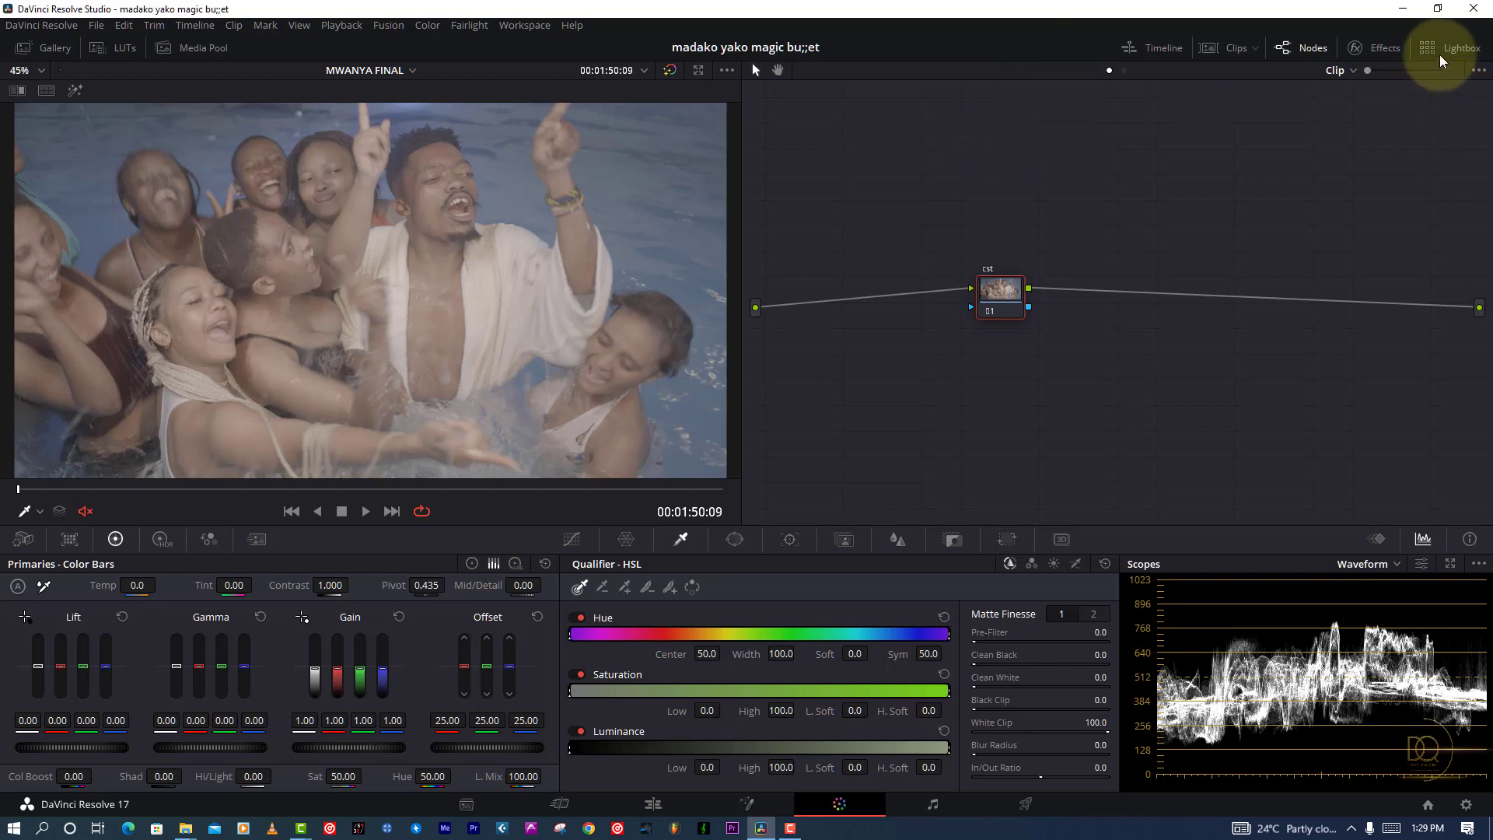
left_click(1373, 48)
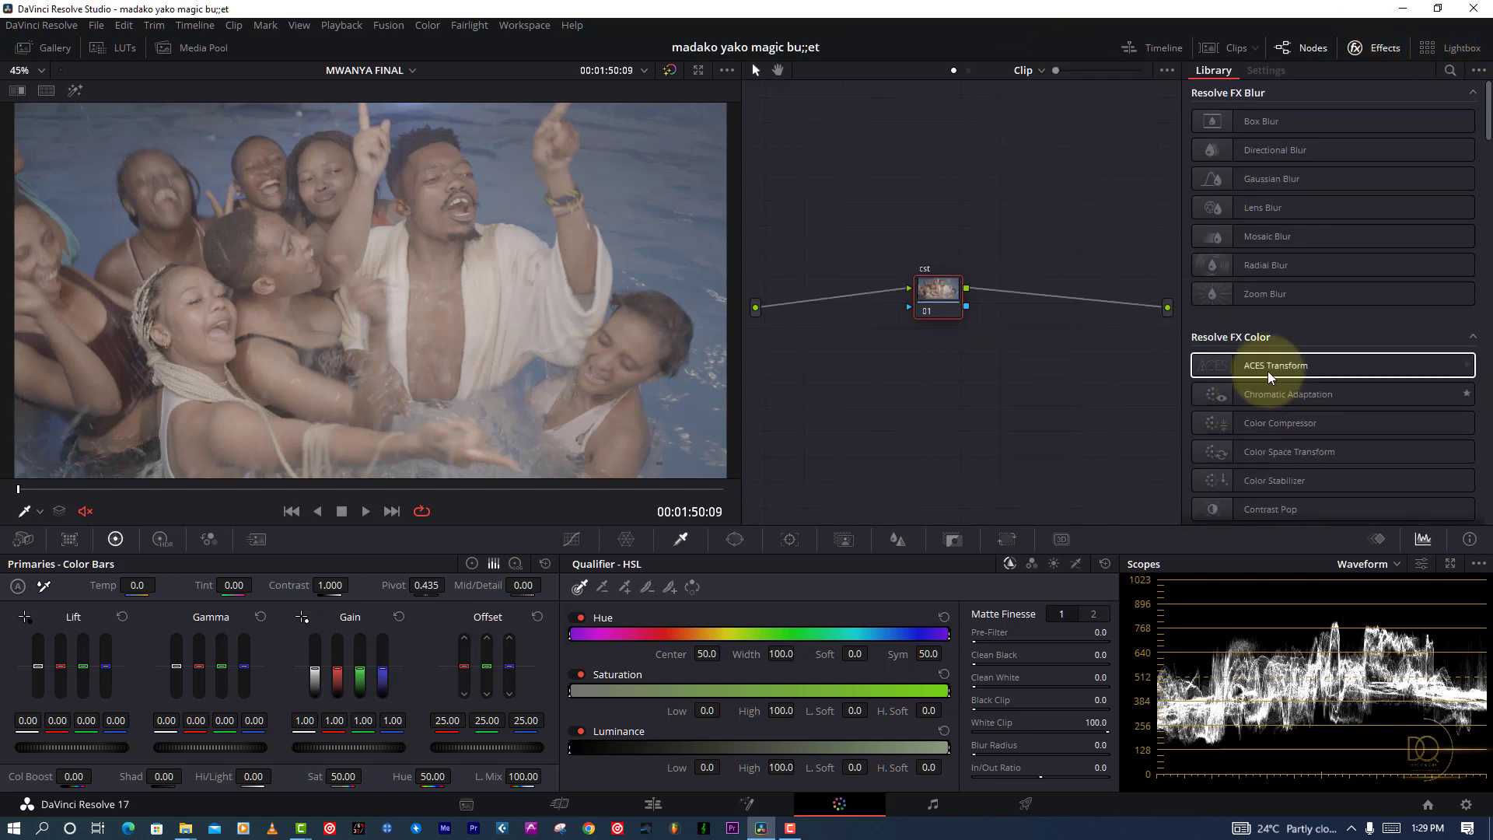
left_click(1295, 365)
left_click(1306, 453)
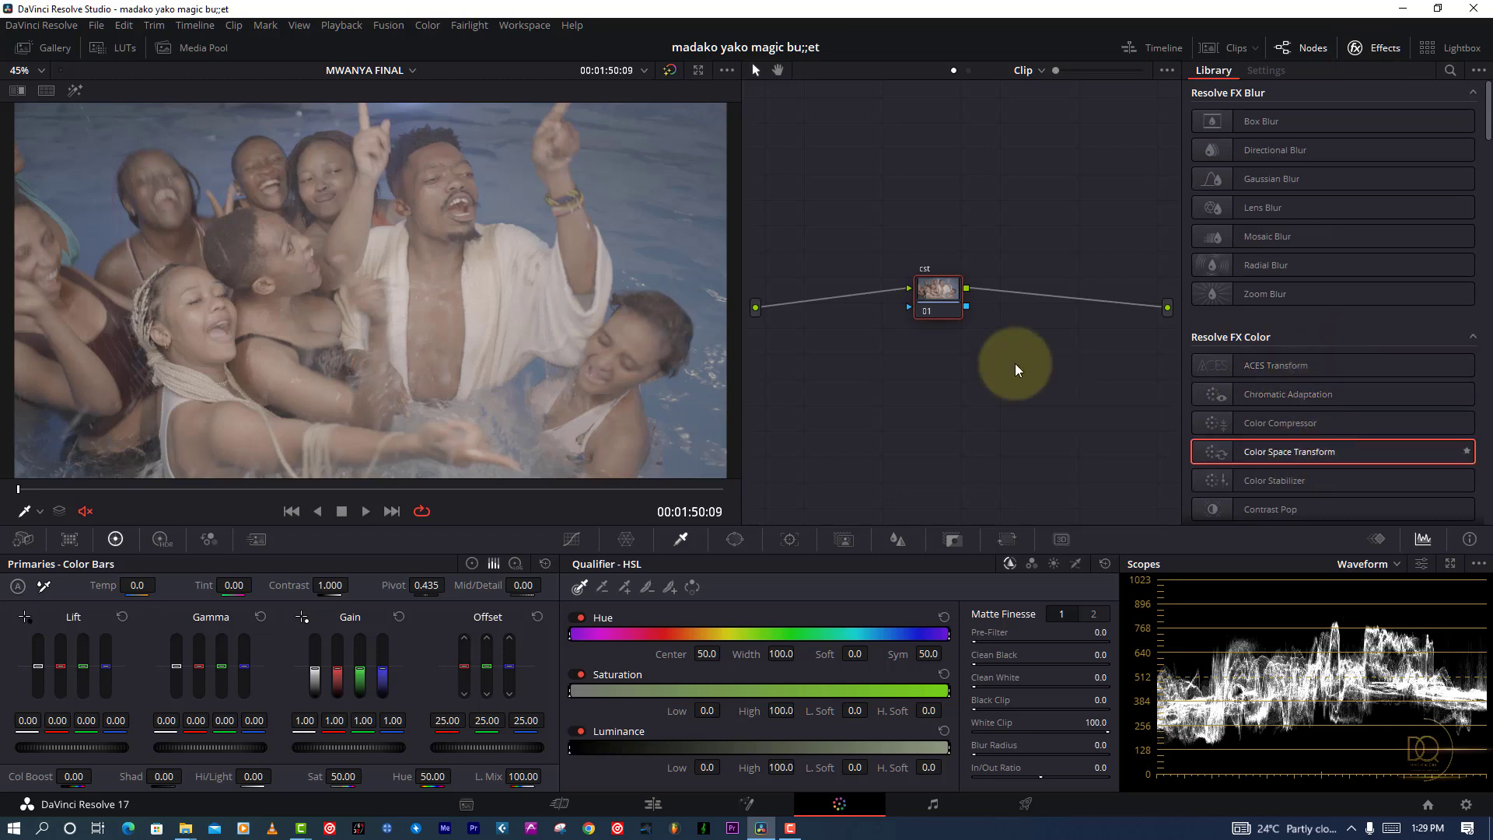
left_click_drag(1015, 370, 941, 305)
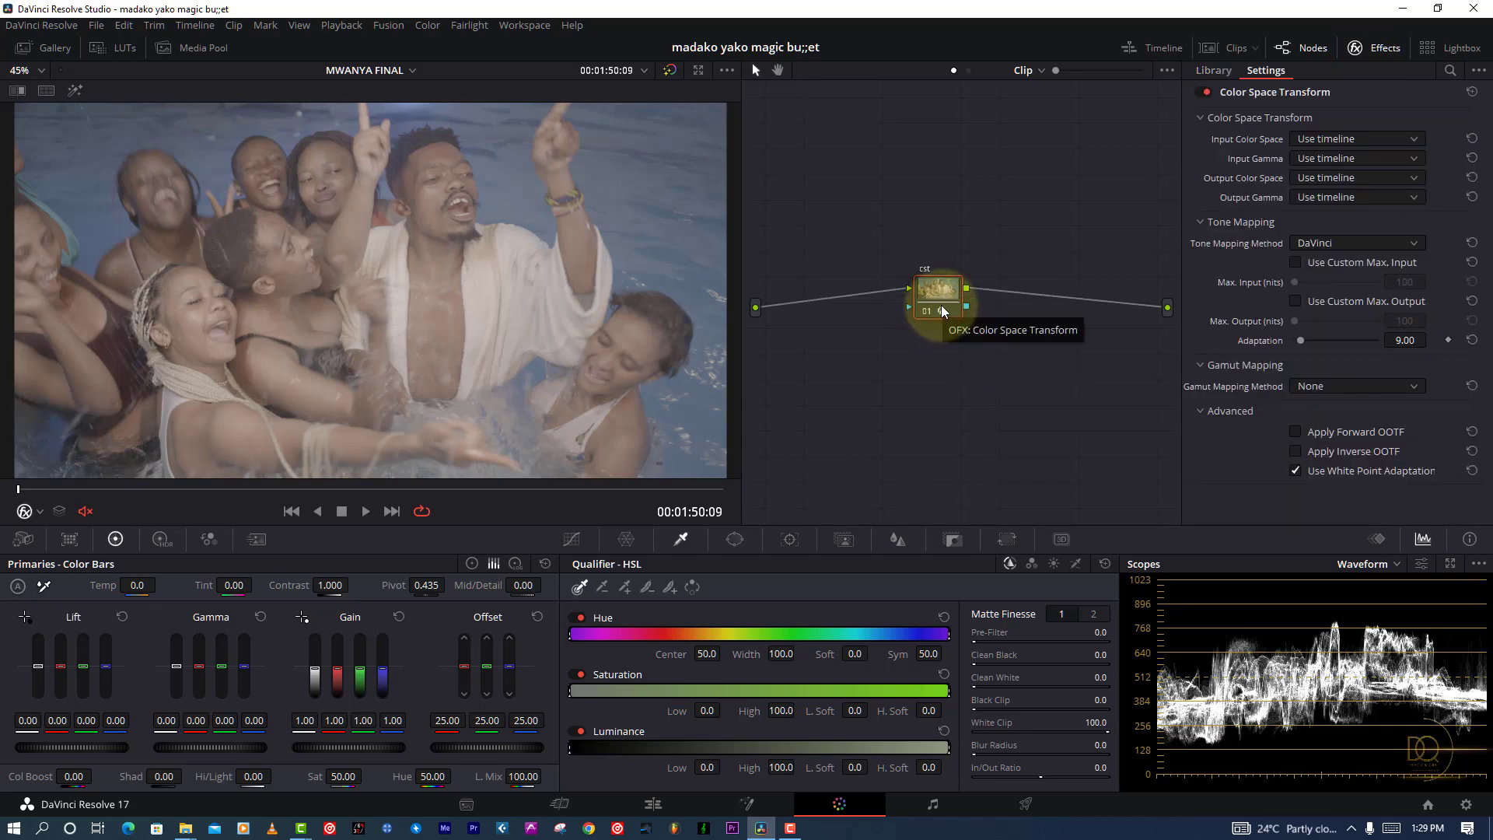
Set the transform's input color space to REDWideGamutRGB, then try RED Log3G10 as input gamma and settle on REDlogFilm.
left_click(1317, 138)
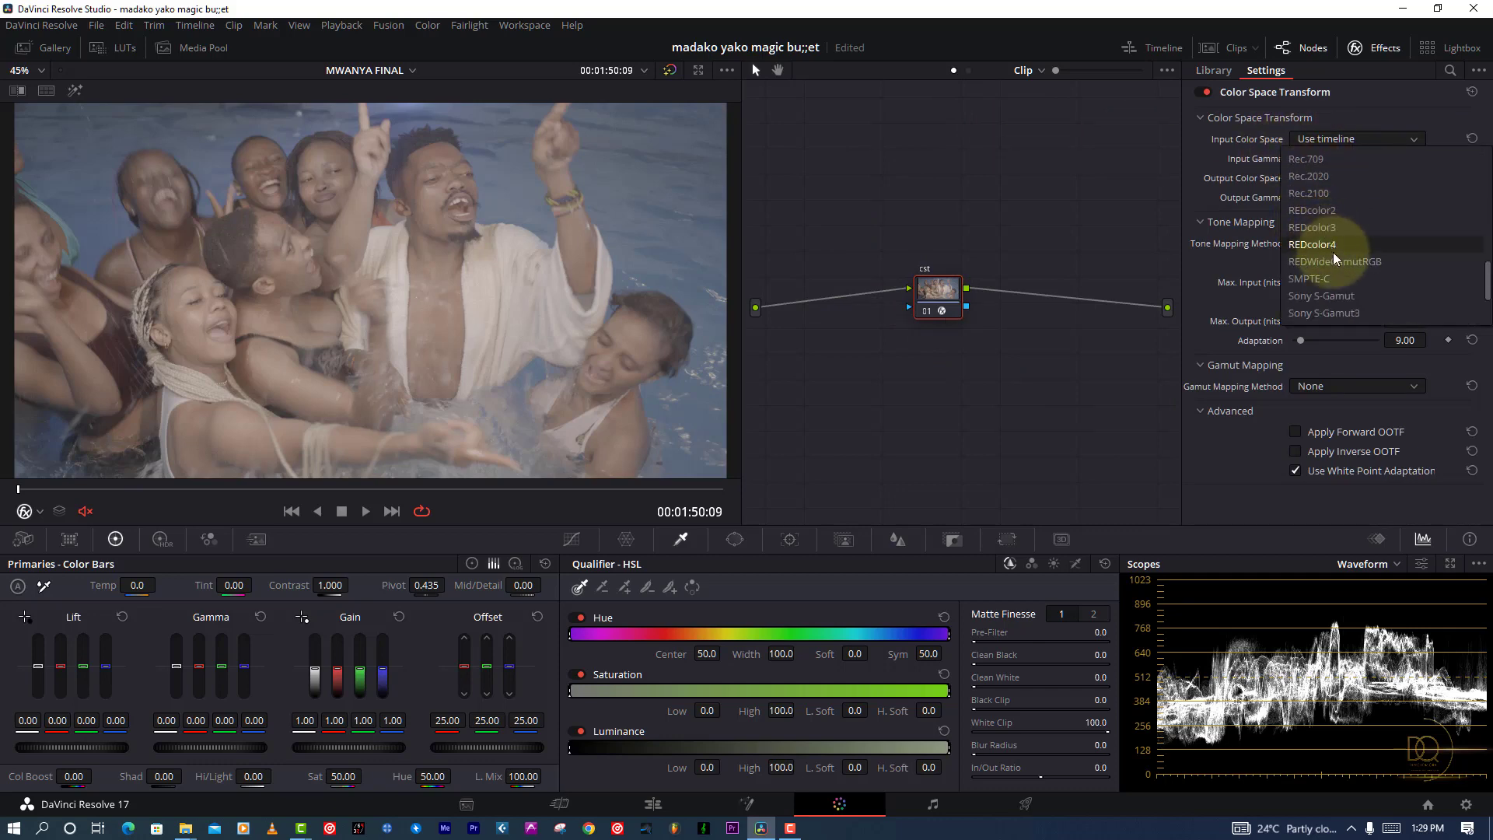
key("Escape")
left_click(1325, 159)
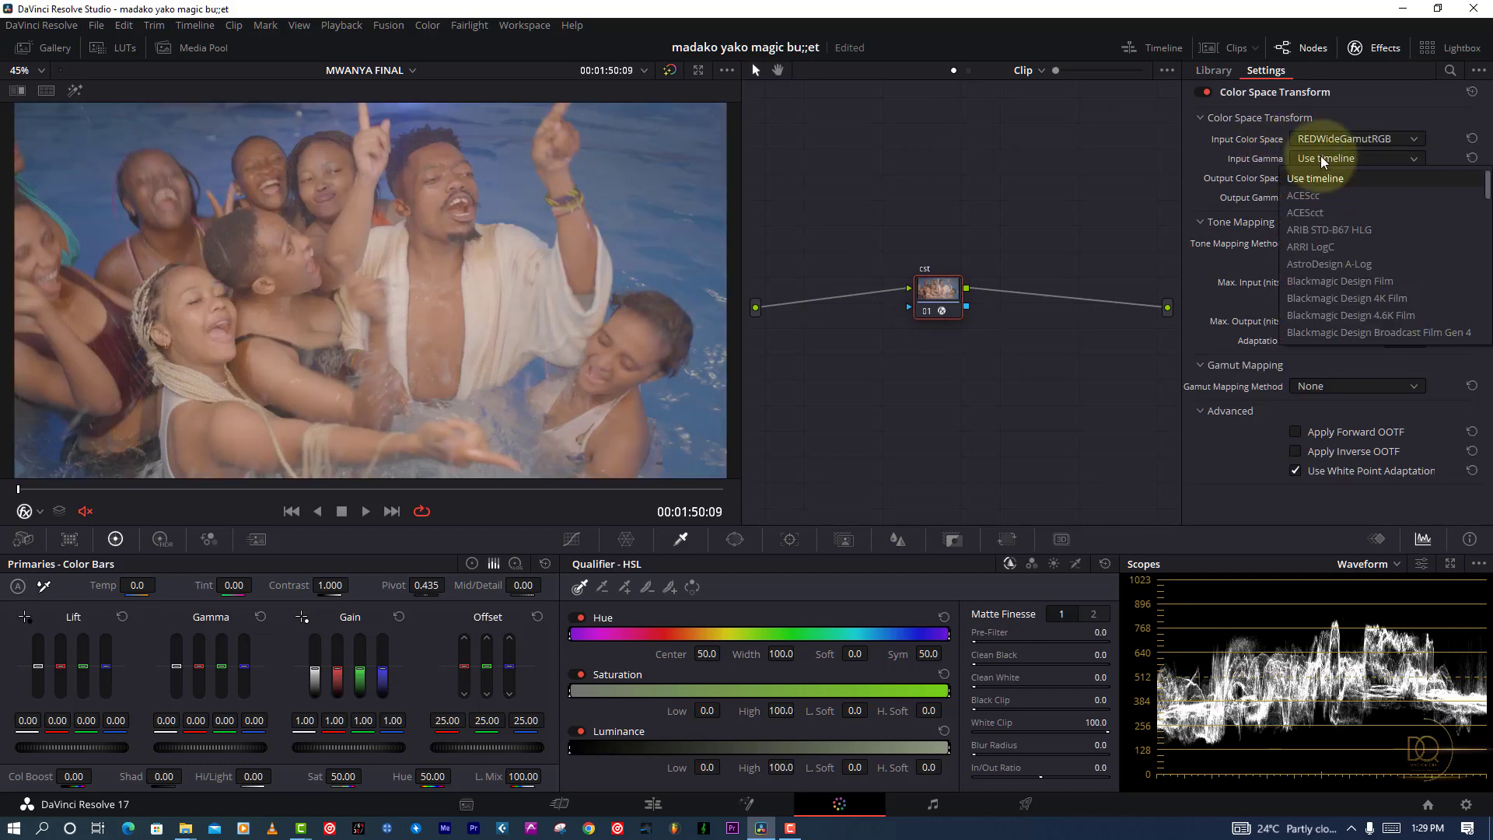
scroll(1320, 159, "down", 8)
scroll(1313, 248, "up", 3)
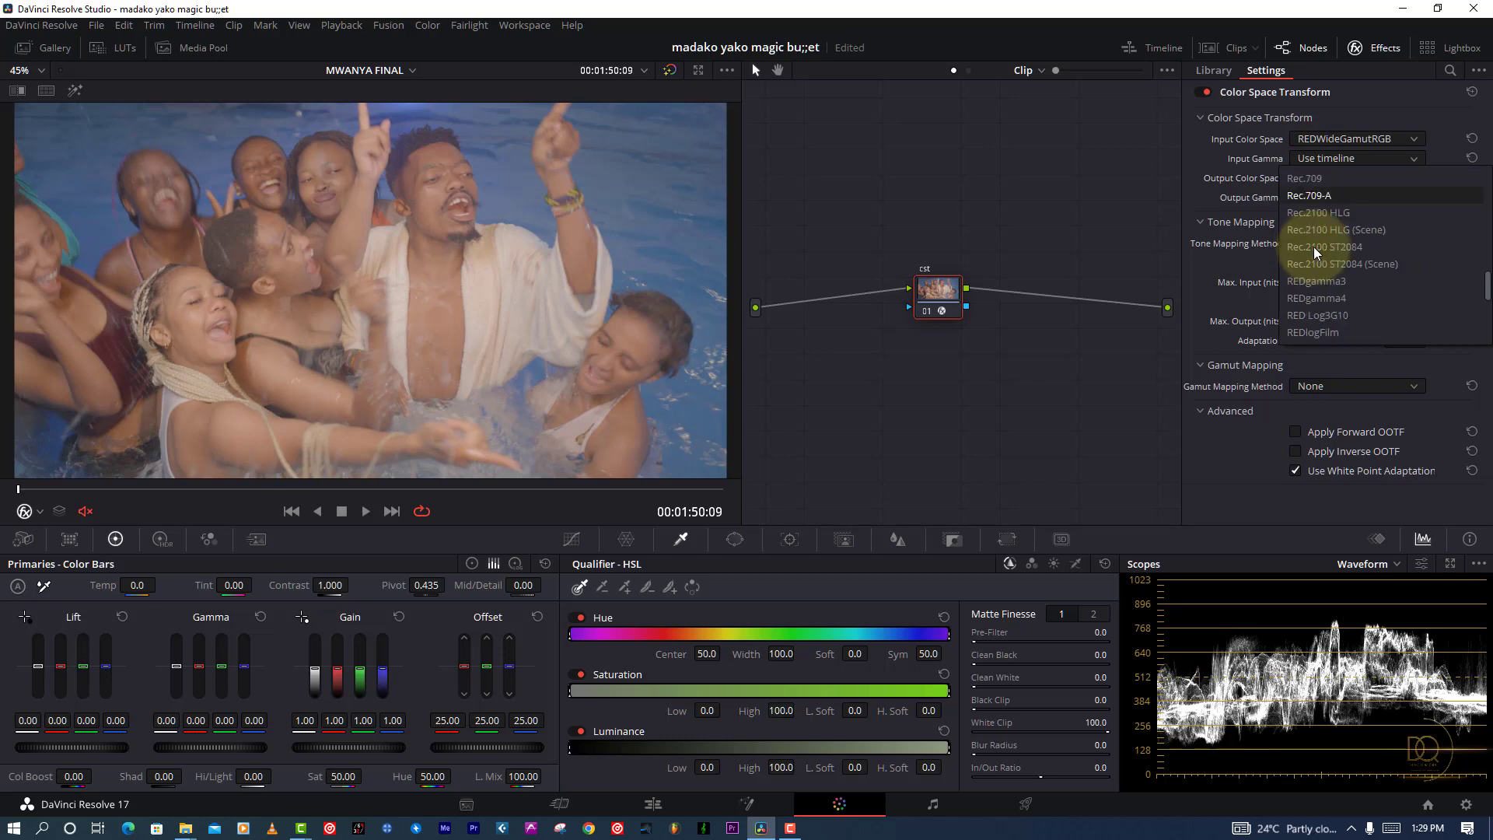
scroll(1317, 252, "down", 9)
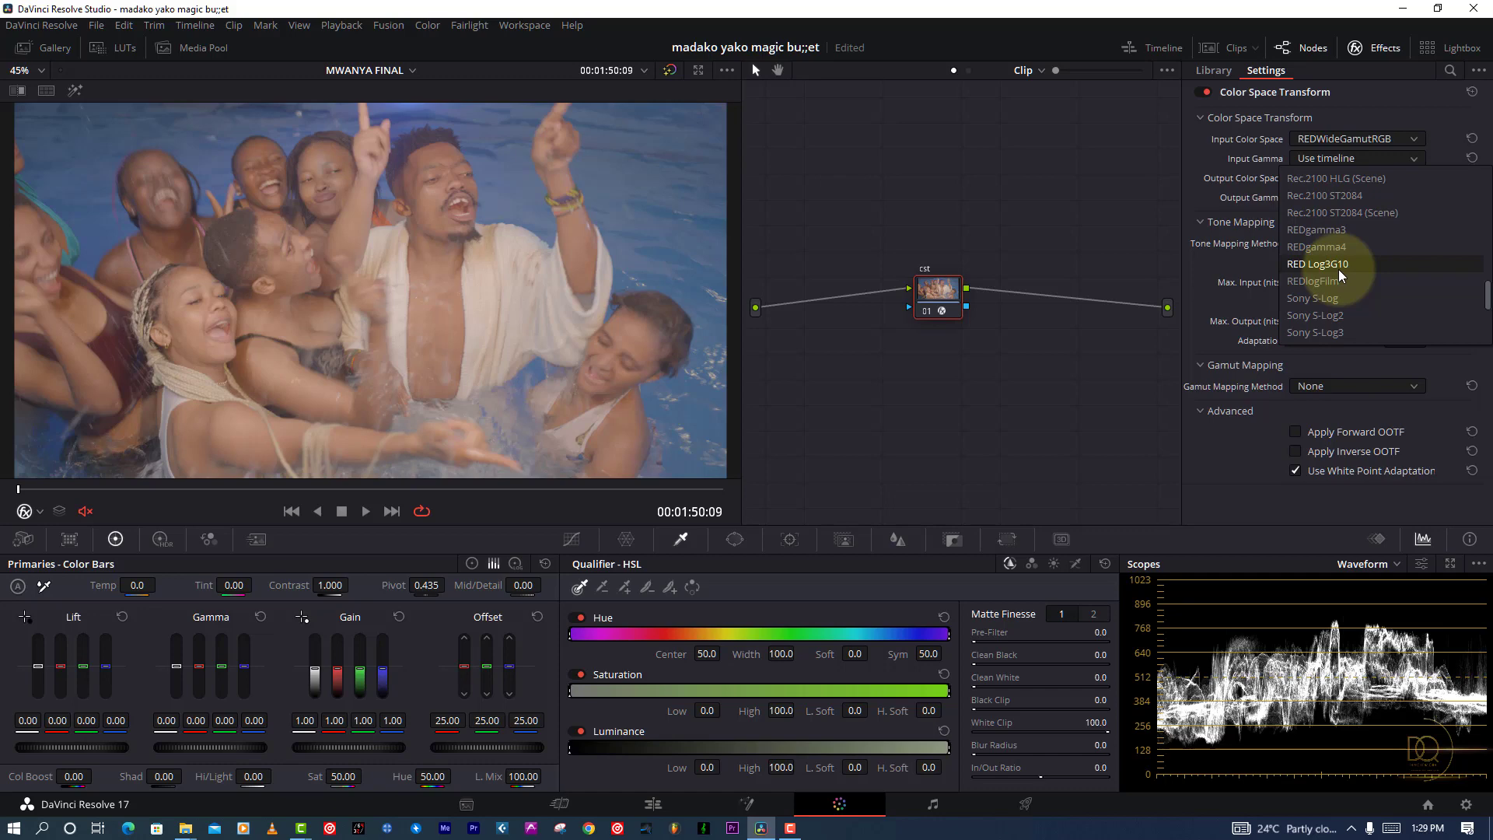
left_click(1338, 265)
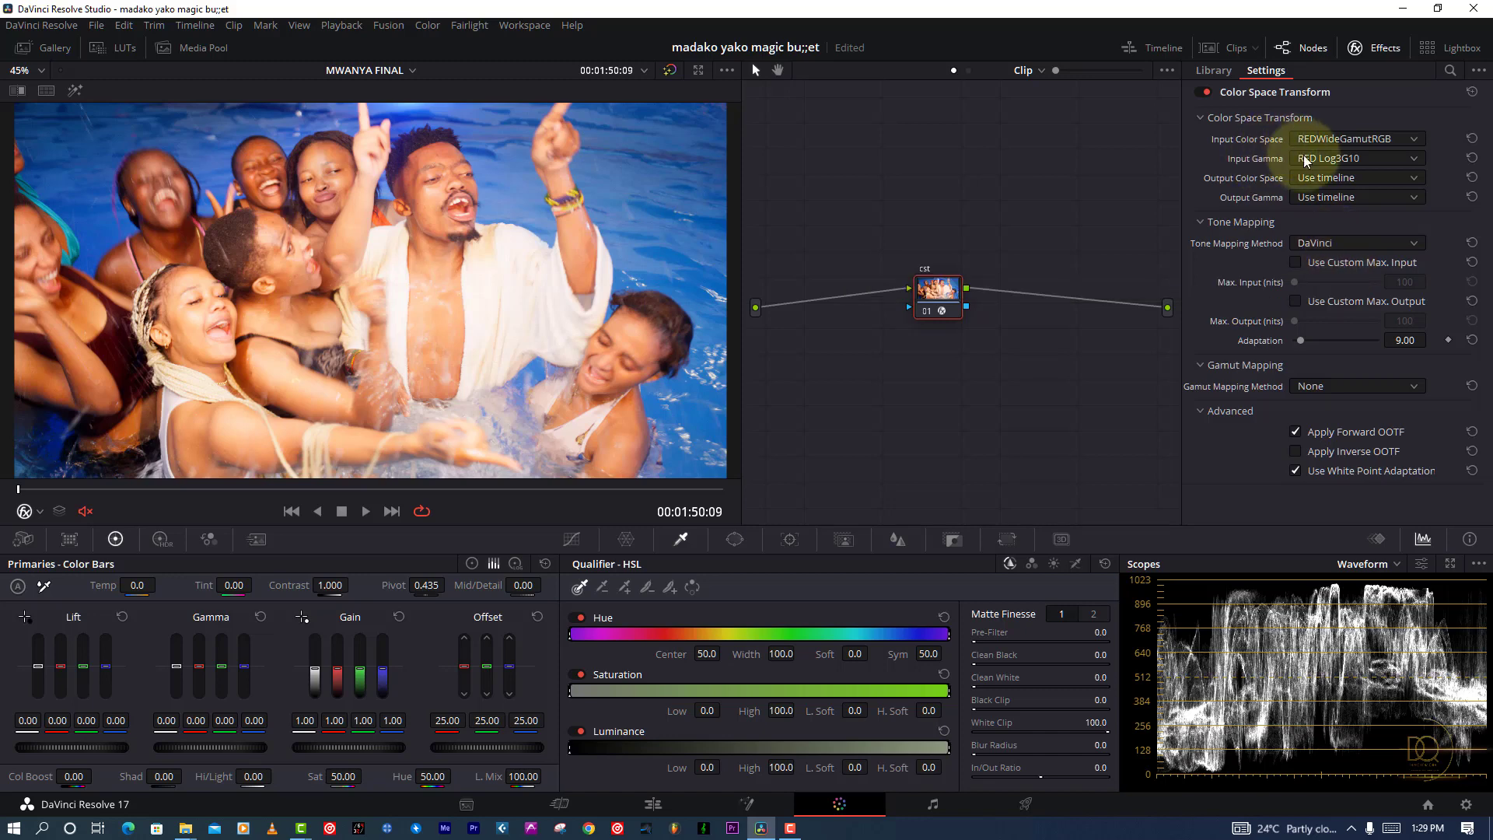
left_click(1330, 158)
left_click(1319, 274)
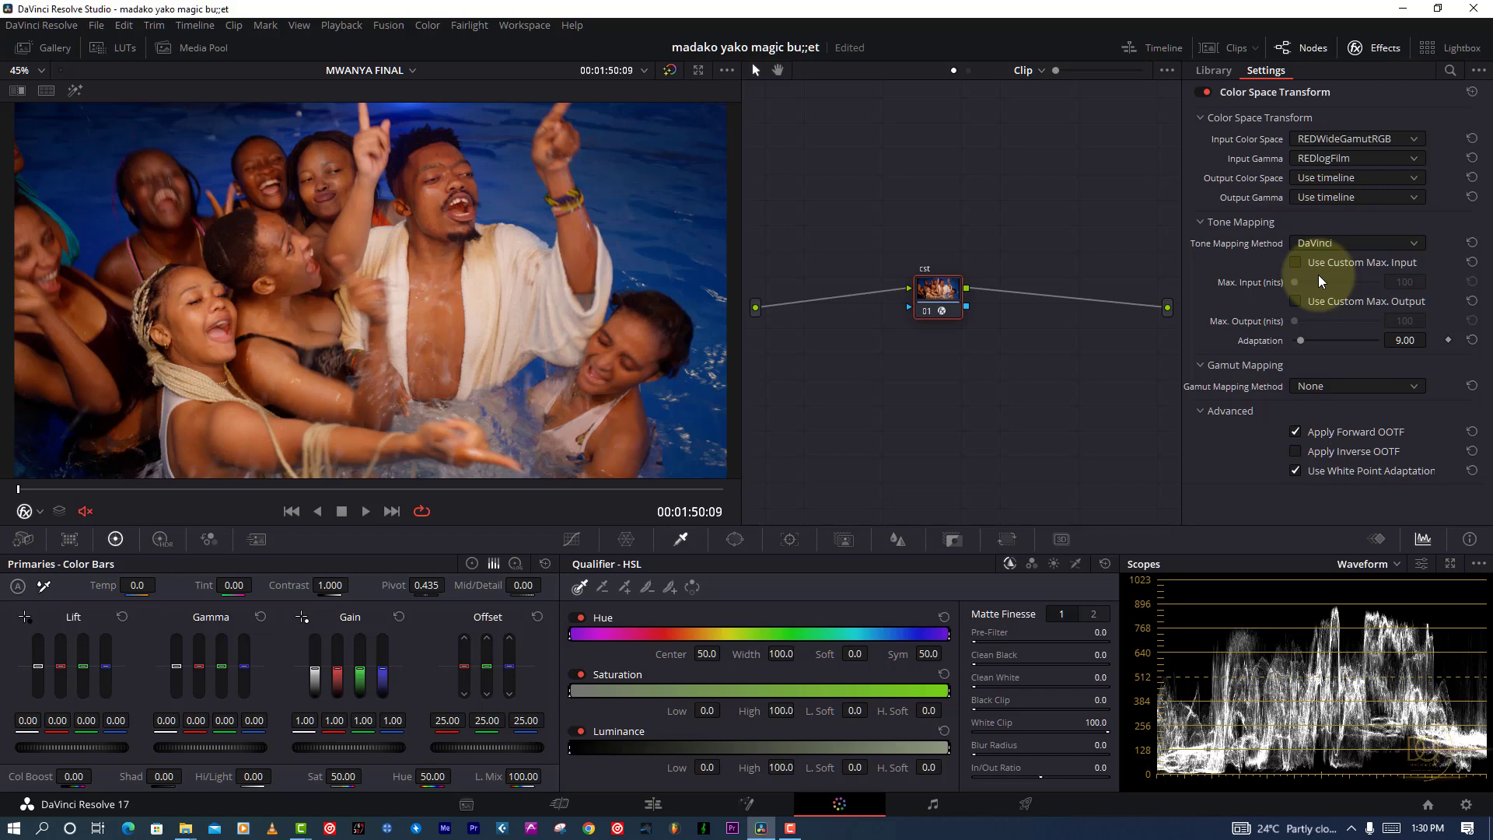
Set the transform's output color space to Rec.709 and its output gamma to Rec.709-A.
left_click(1337, 178)
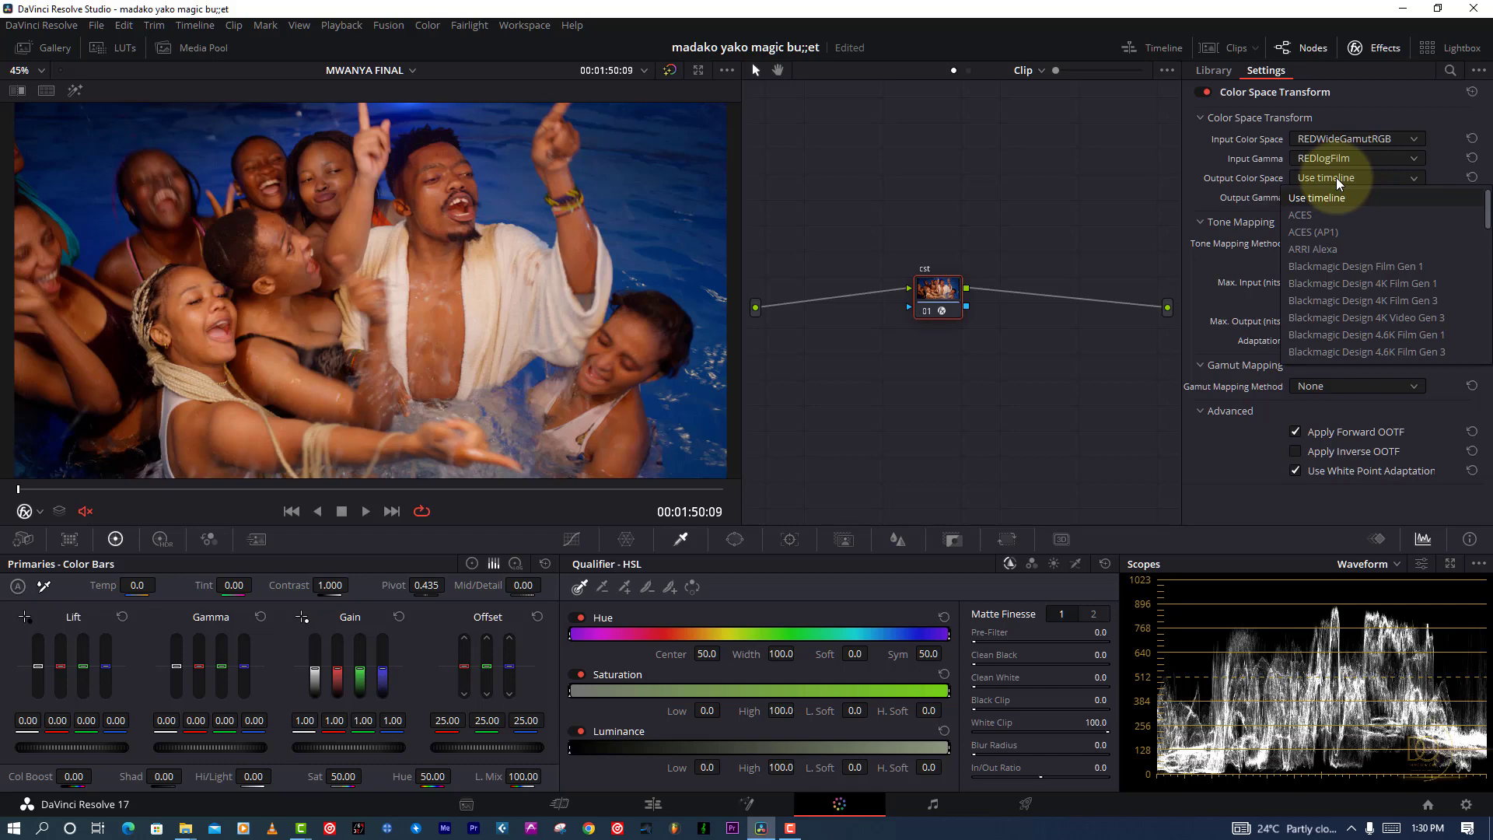
scroll(1365, 323, "down", 10)
left_click(1328, 203)
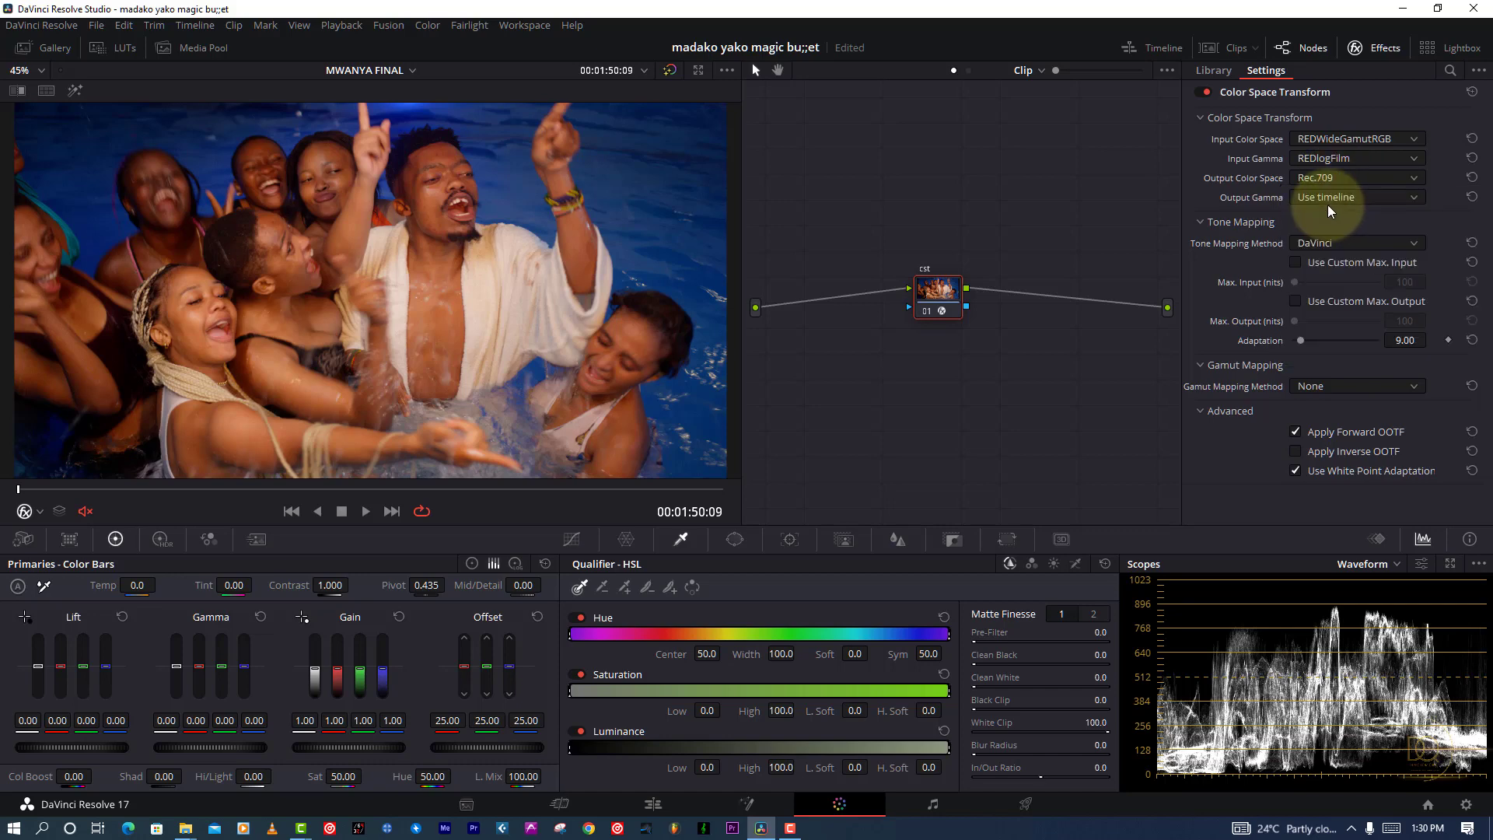
left_click(1328, 203)
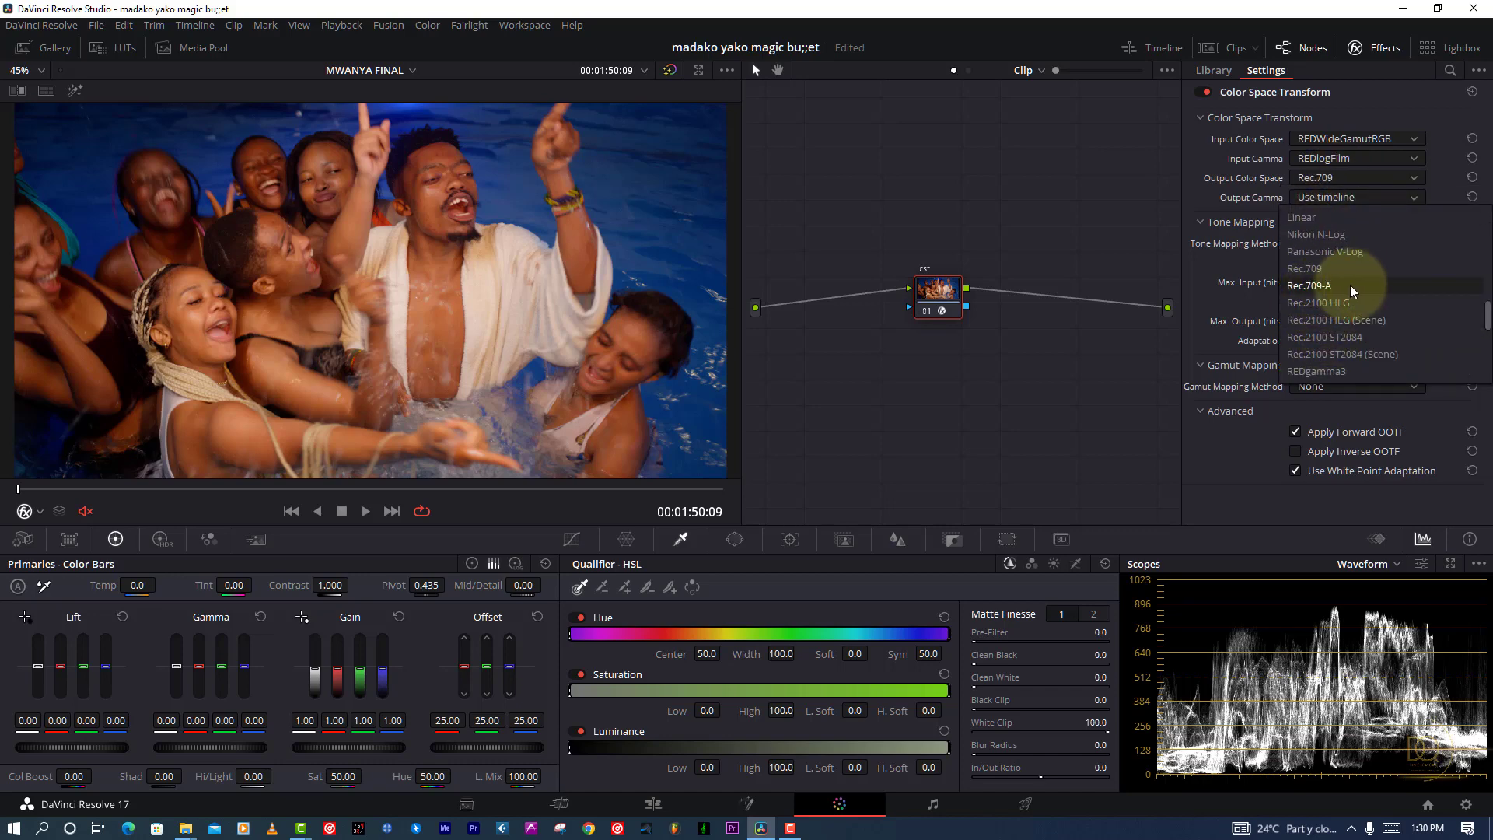
left_click(1336, 287)
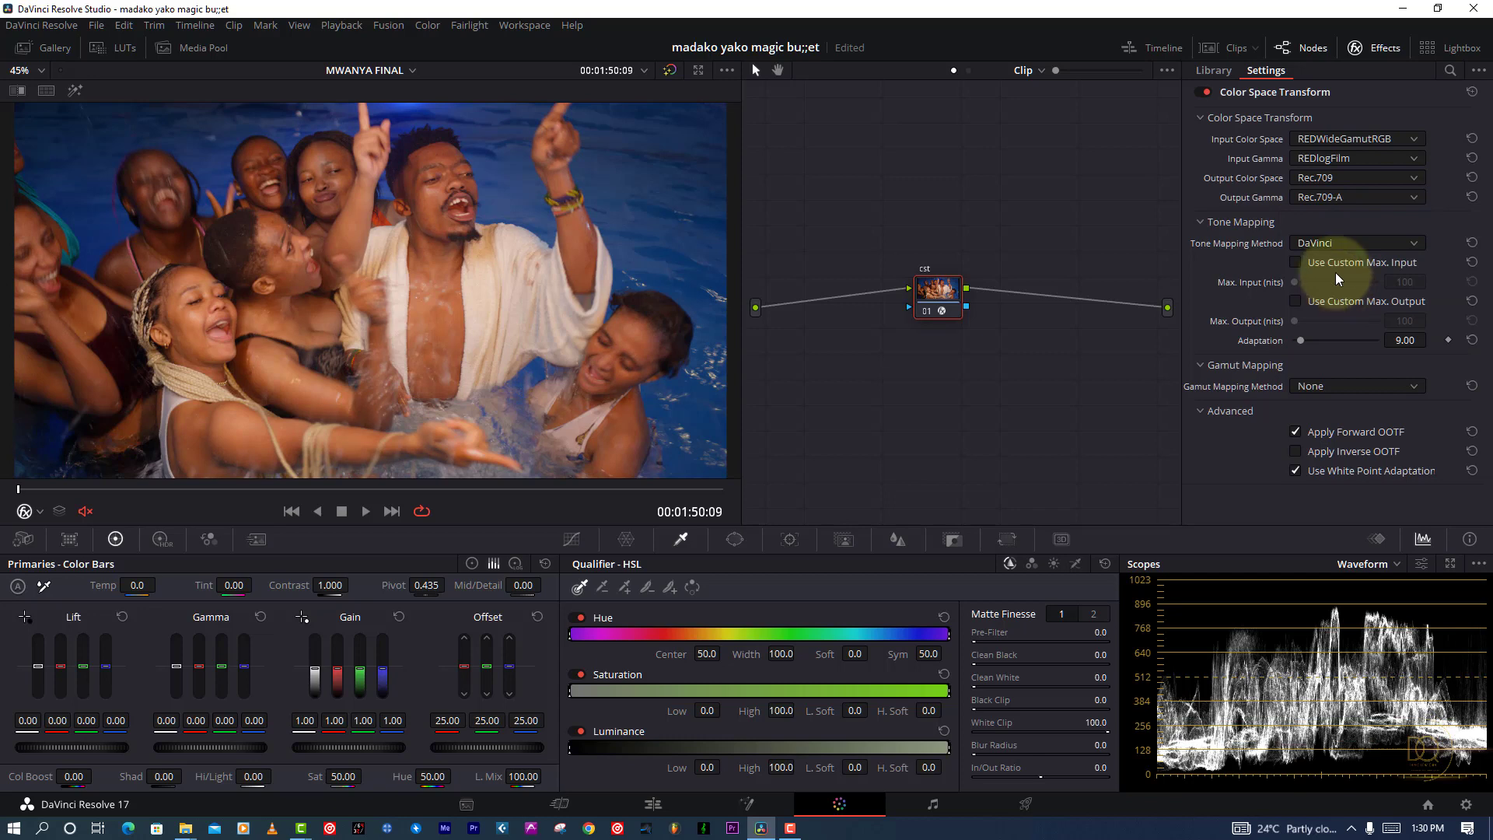
Switch the transform's output gamma to Gamma 2.4 and check it against the project's color management settings.
left_click(1320, 201)
left_click(1320, 201)
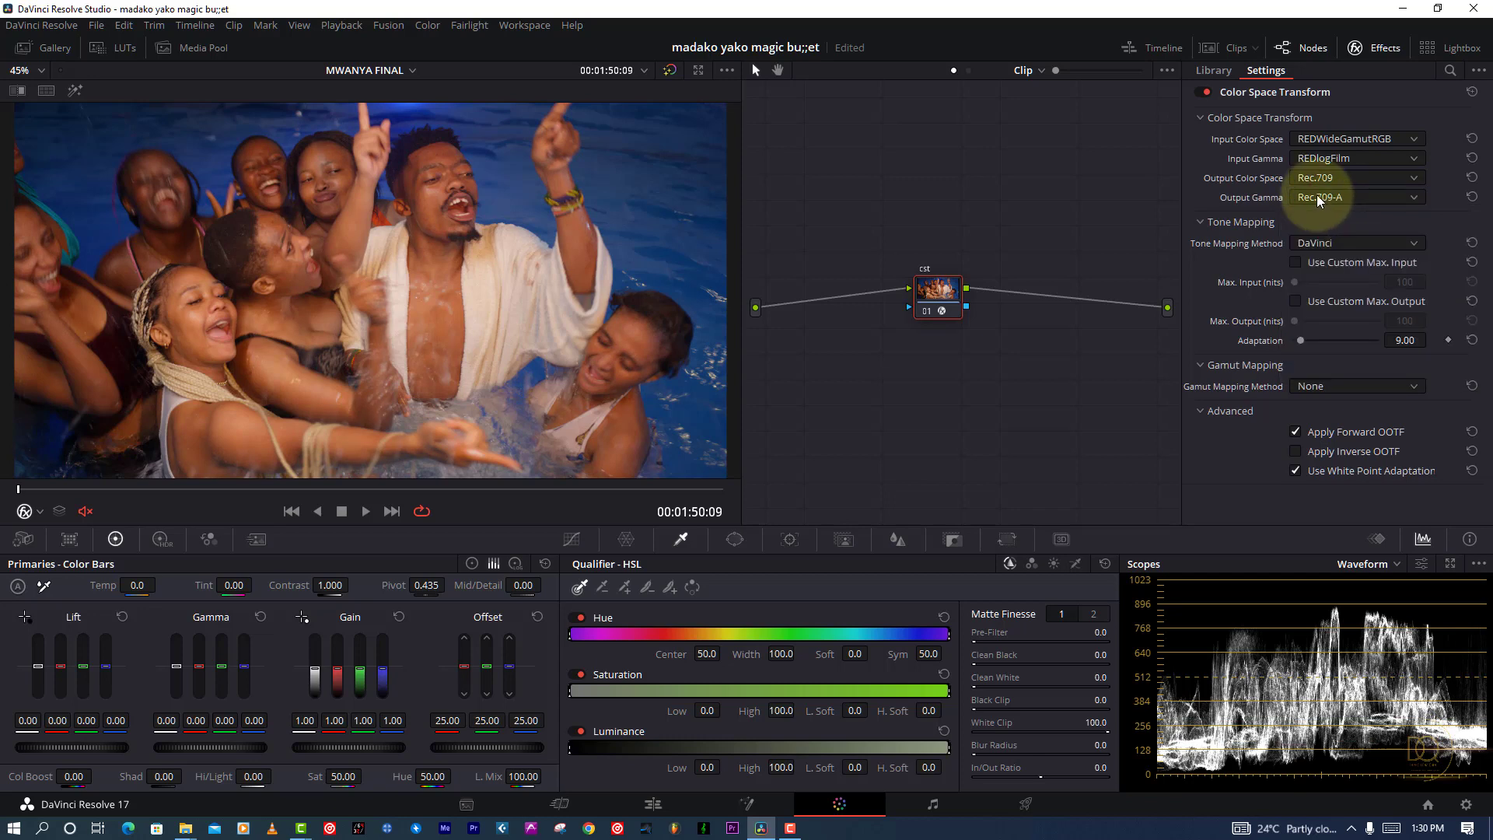
left_click(1320, 202)
scroll(1343, 330, "down", 3)
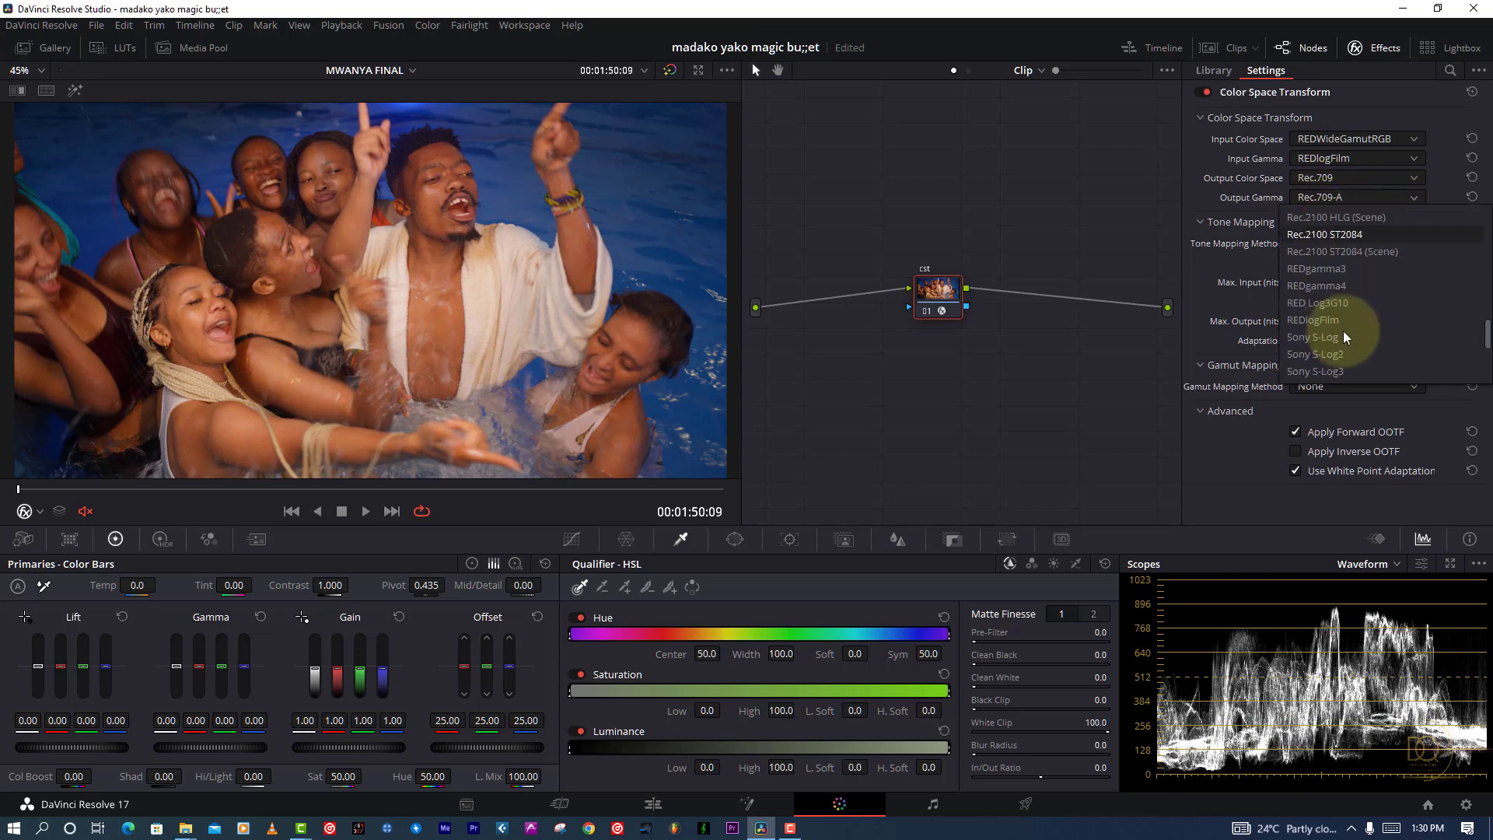
scroll(1343, 334, "up", 4)
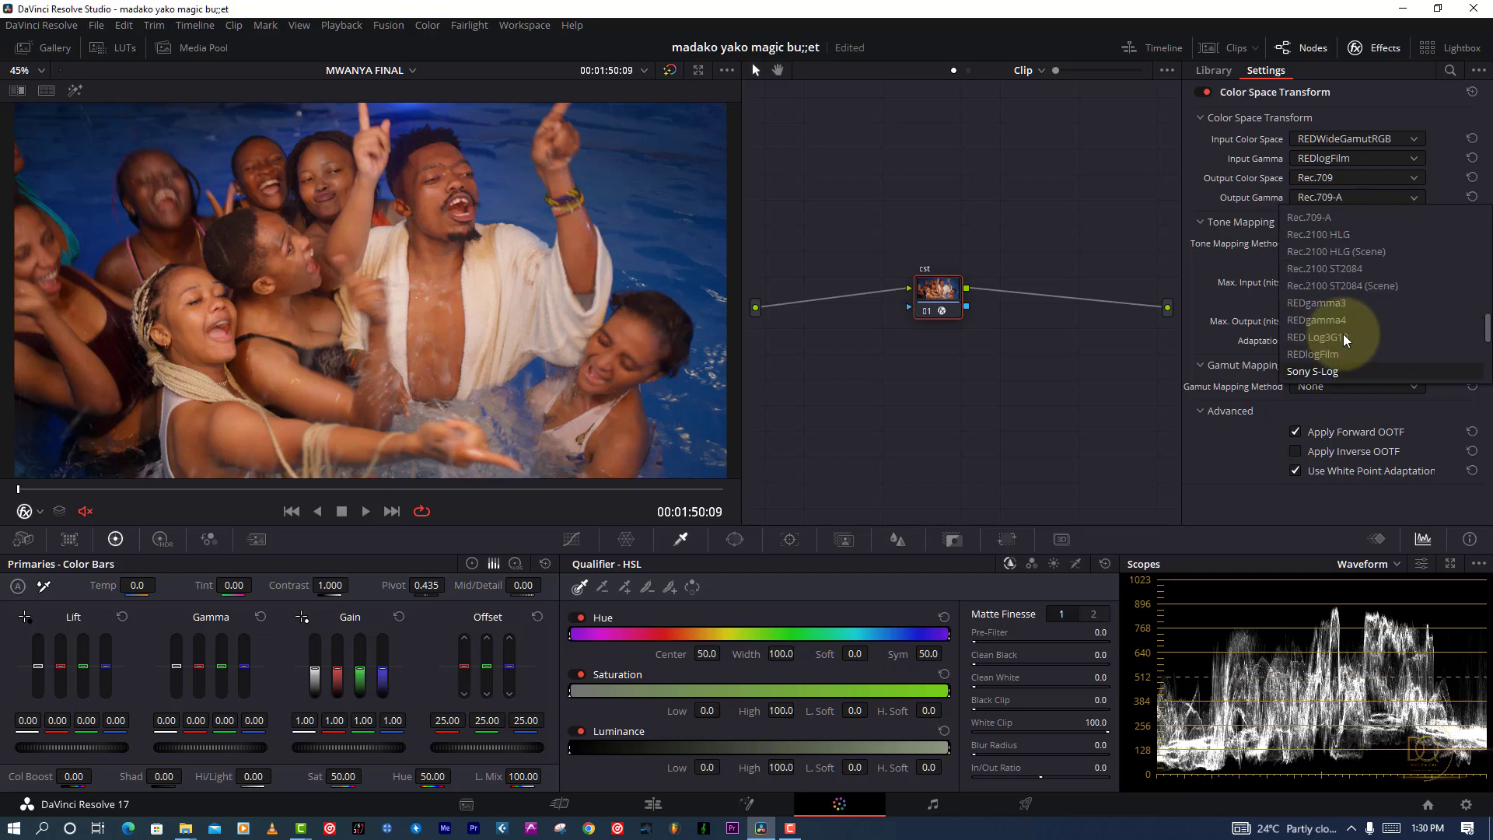
scroll(1343, 333, "up", 3)
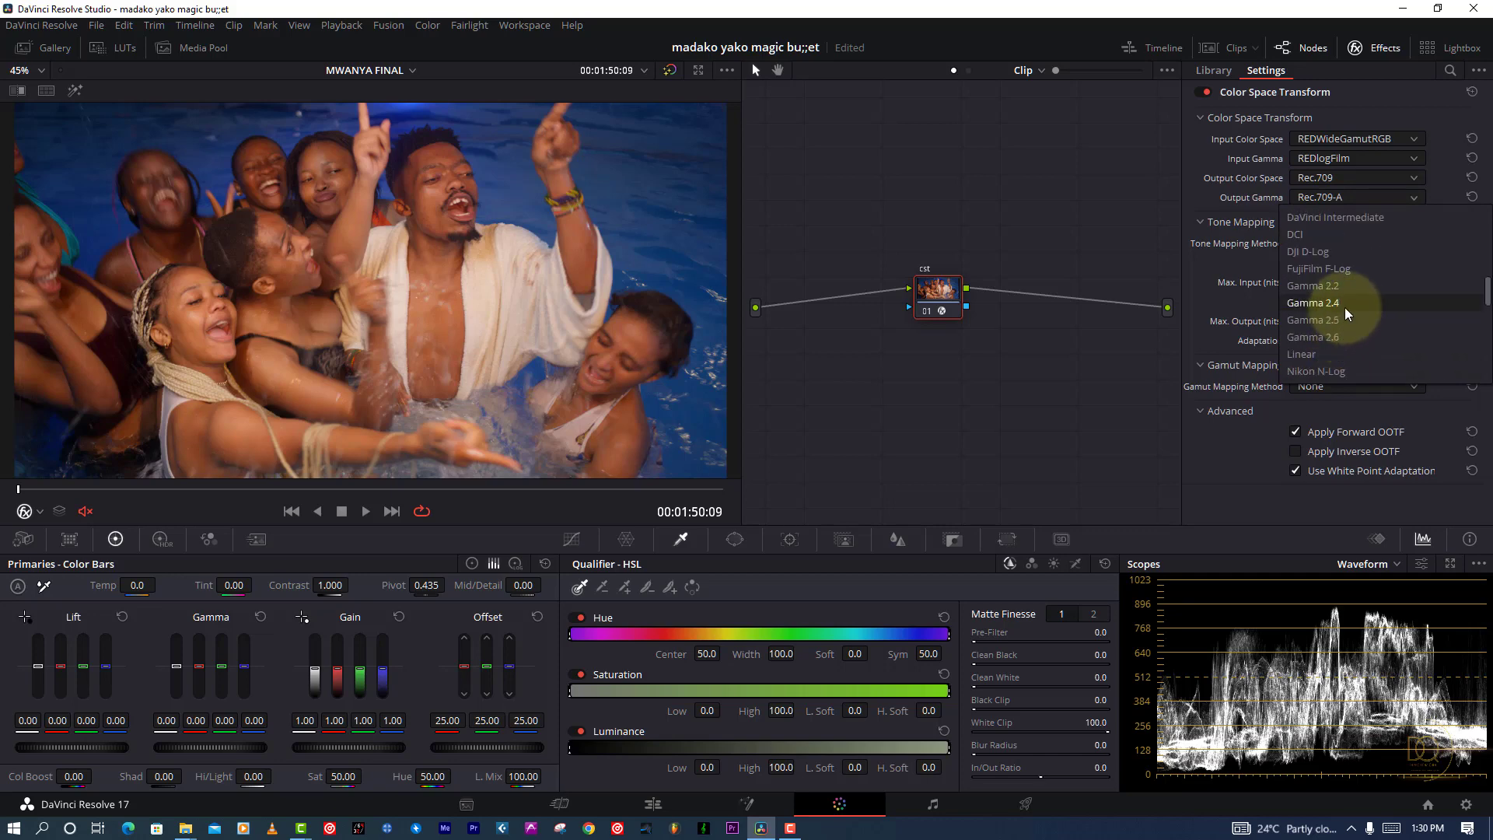
left_click(1348, 305)
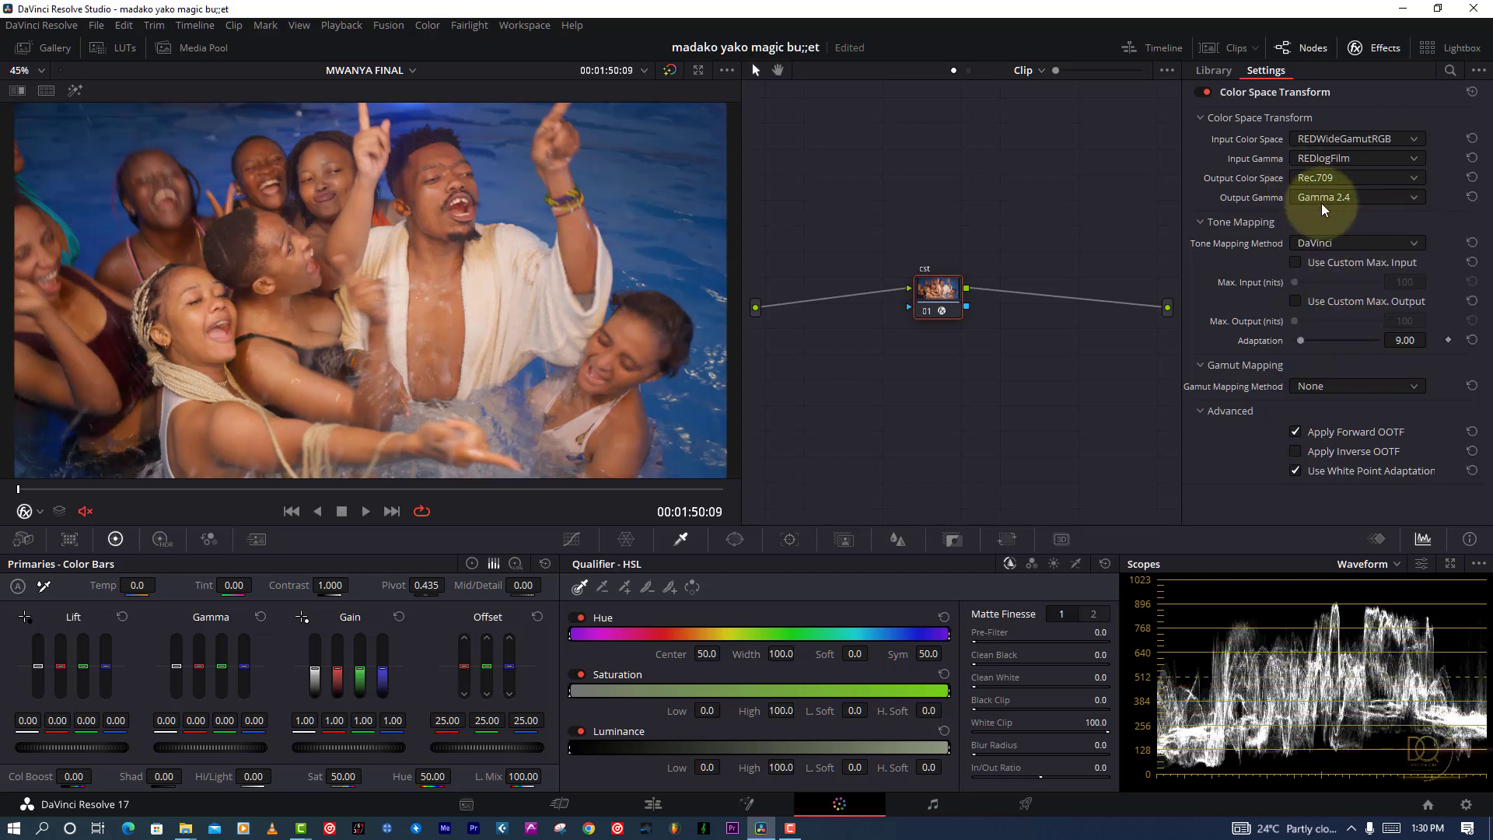
left_click(1466, 804)
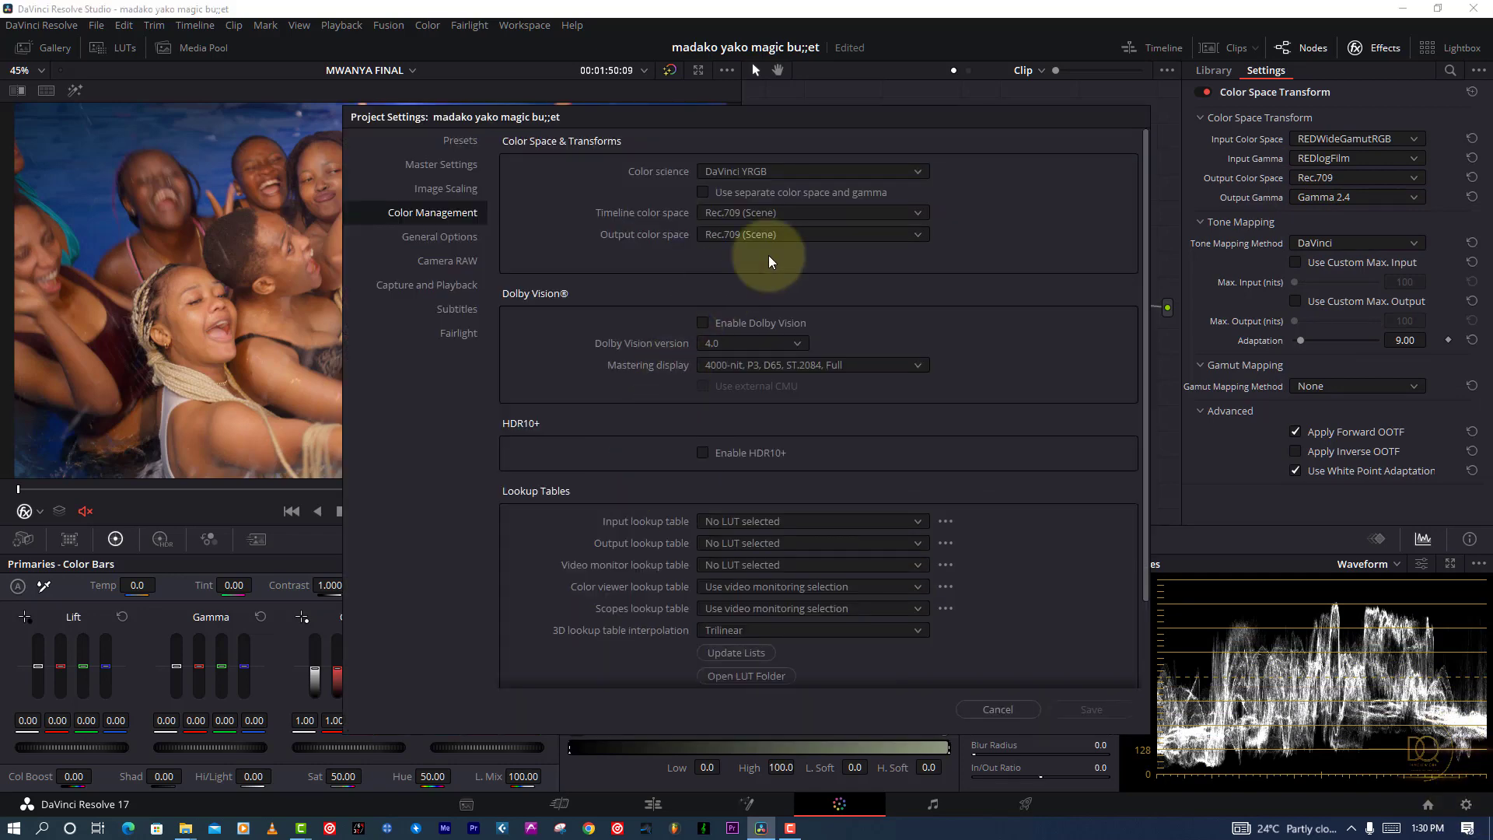
left_click(998, 707)
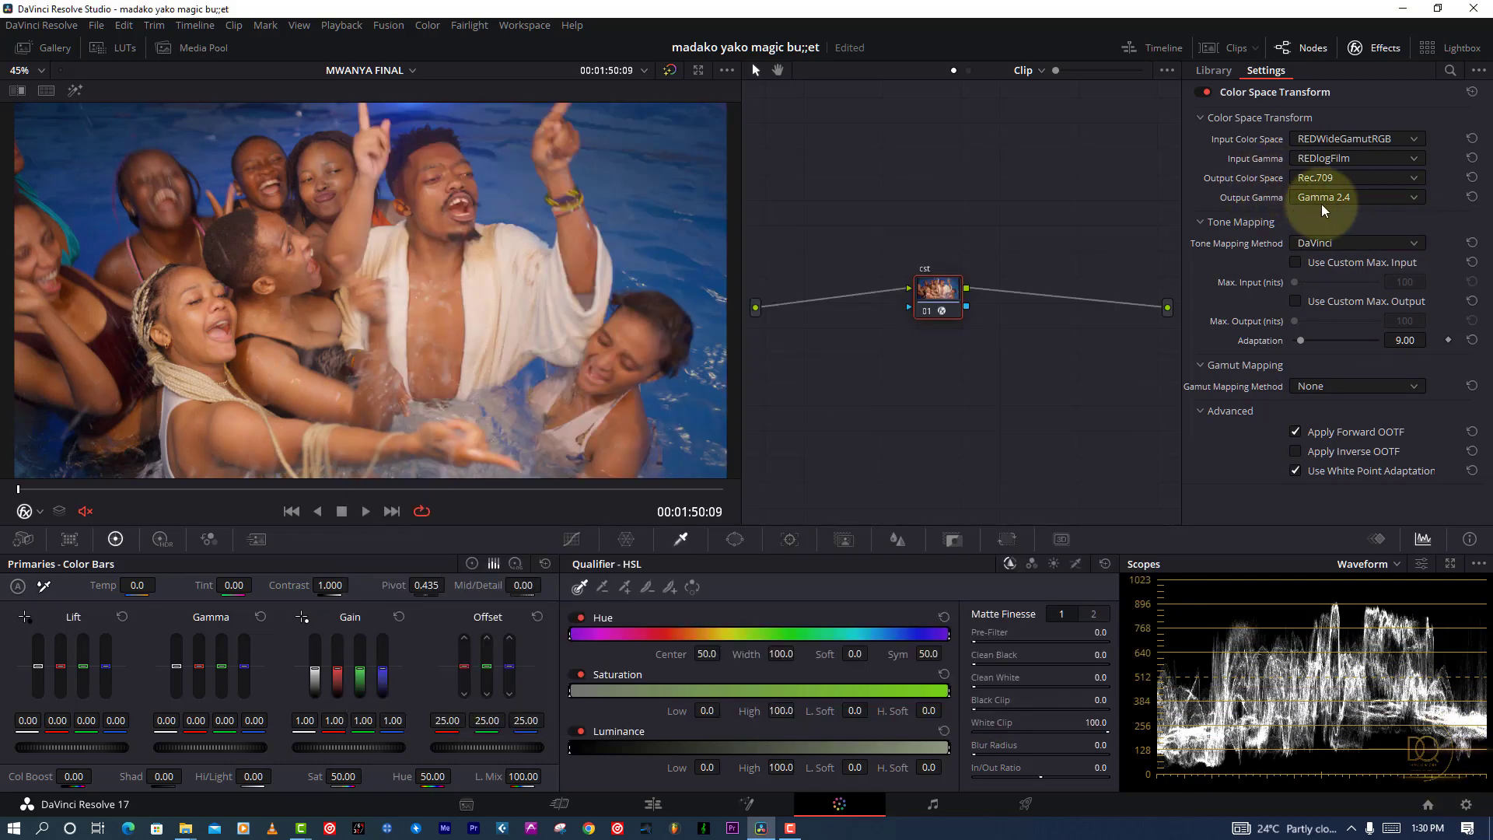
Set the transform's output gamma to Rec.709-A, compare it with Rec.709, and return to Rec.709-A.
left_click(1333, 199)
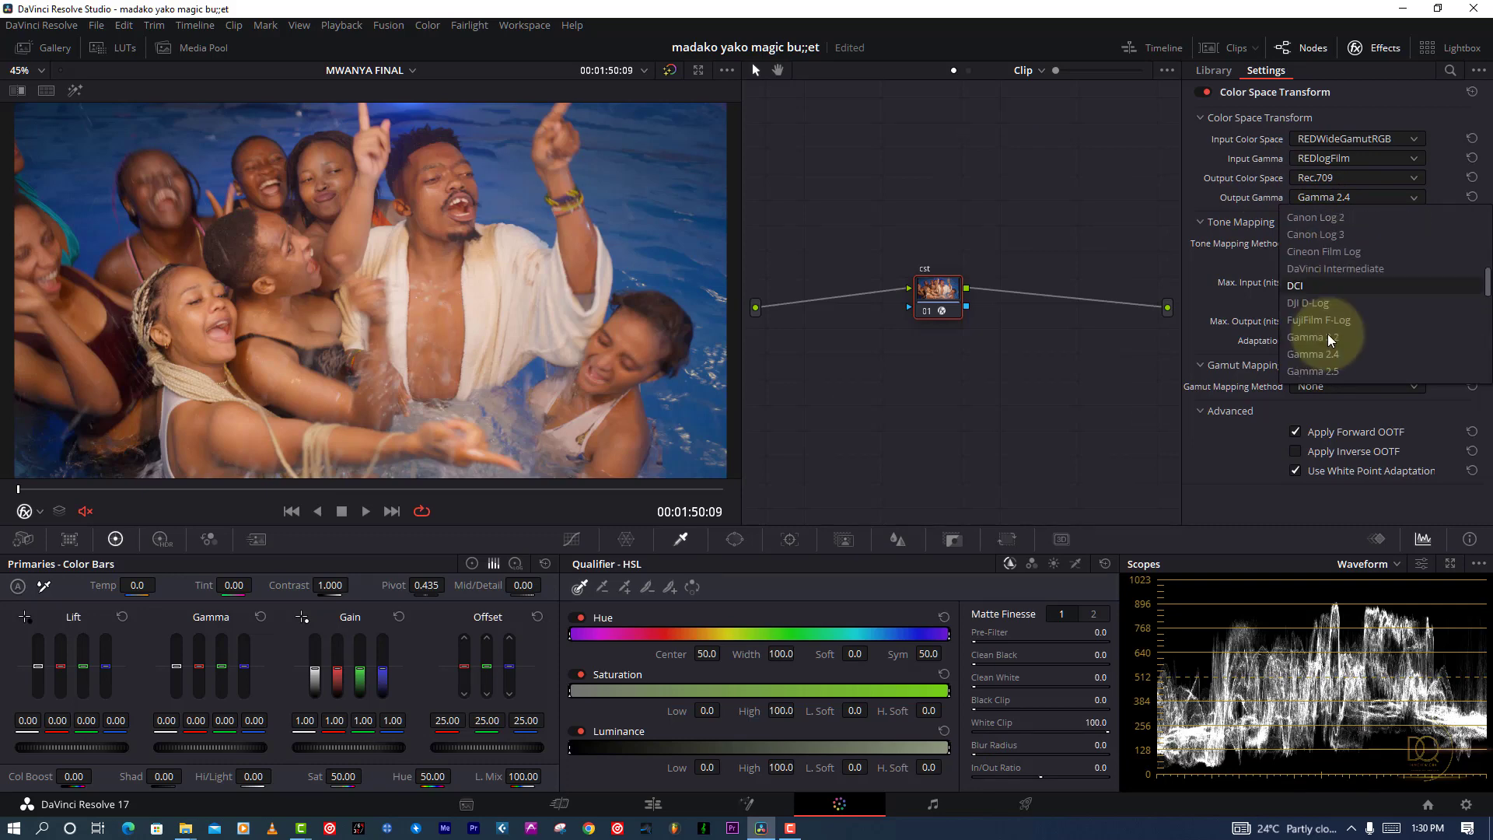
scroll(1327, 333, "down", 3)
left_click(1330, 270)
left_click(1321, 199)
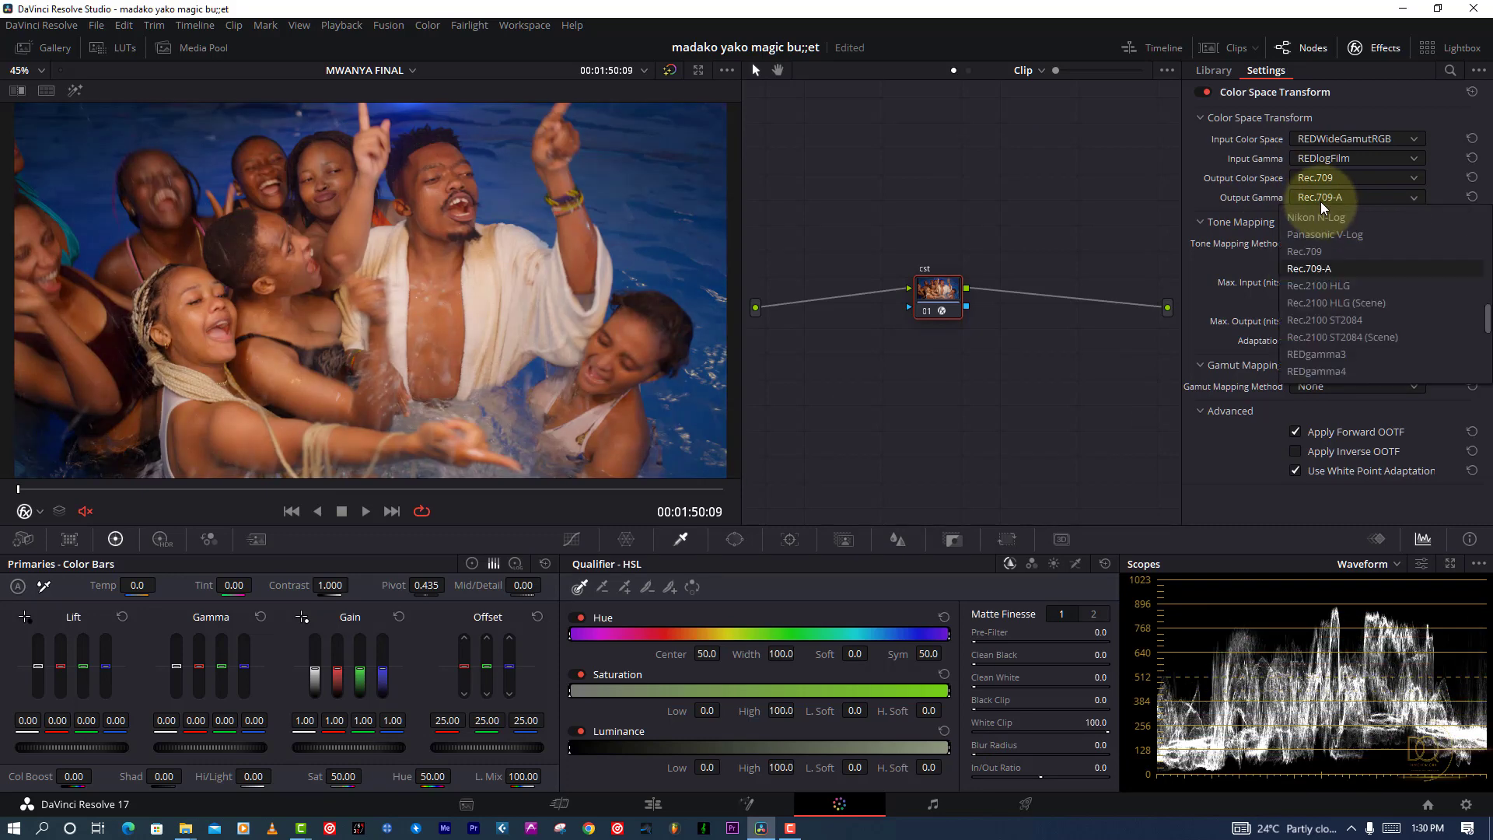
left_click(1309, 258)
left_click(1312, 199)
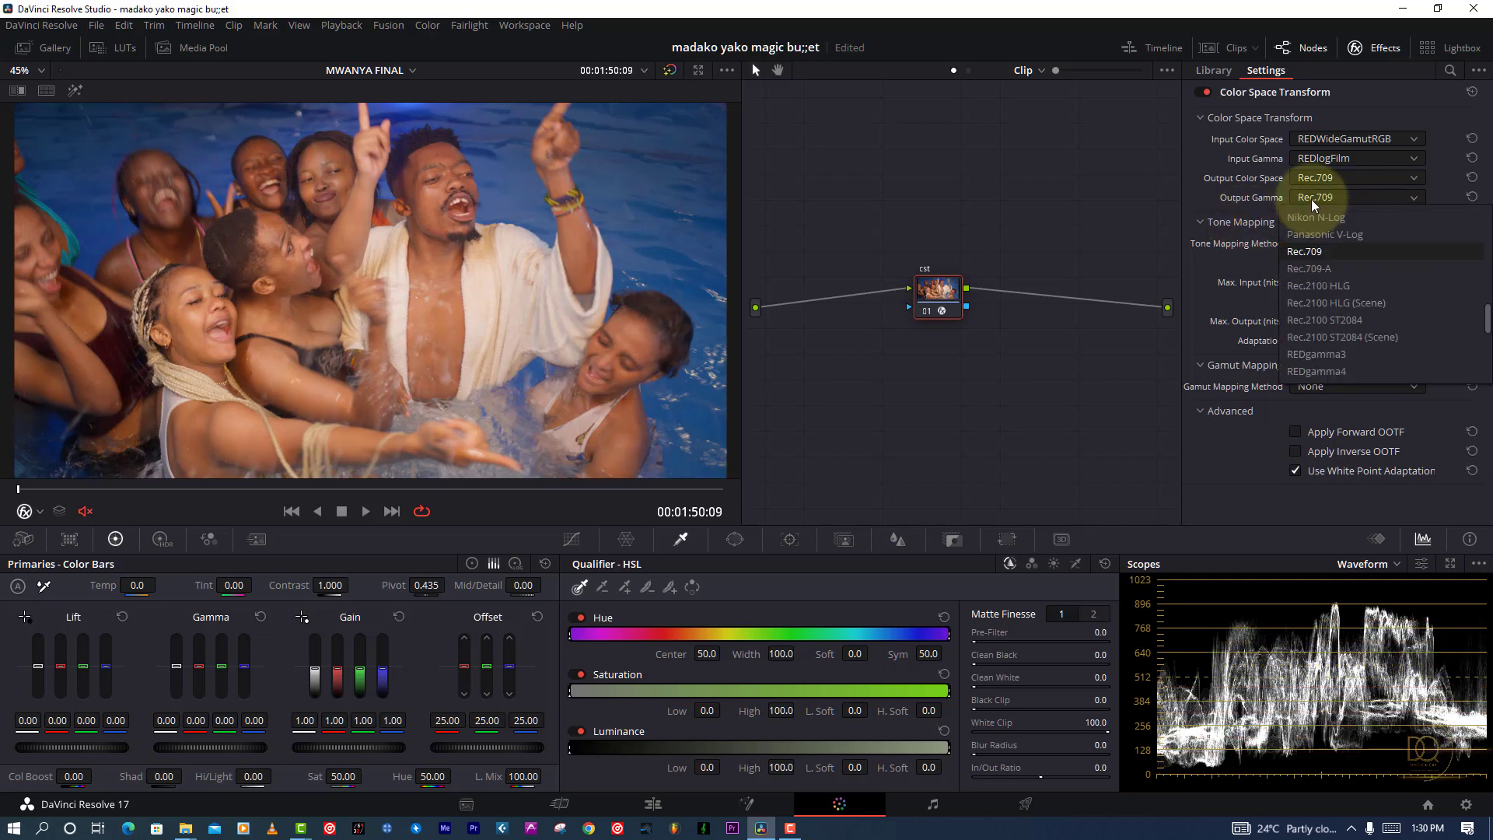
left_click(1337, 274)
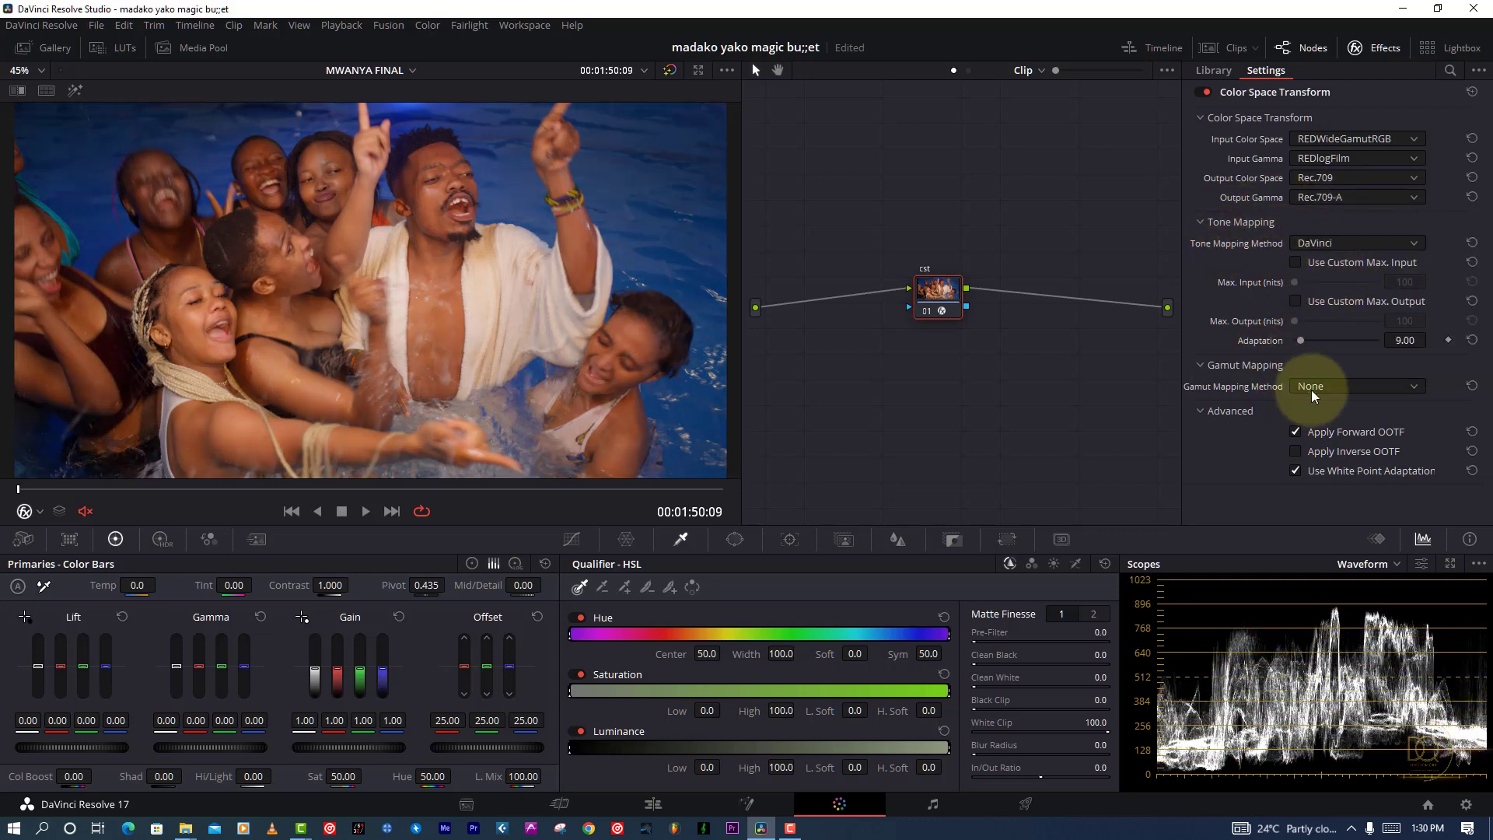
Toggle Apply Forward OOTF off and on to compare its effect on the image, leaving it enabled.
left_click(1297, 432)
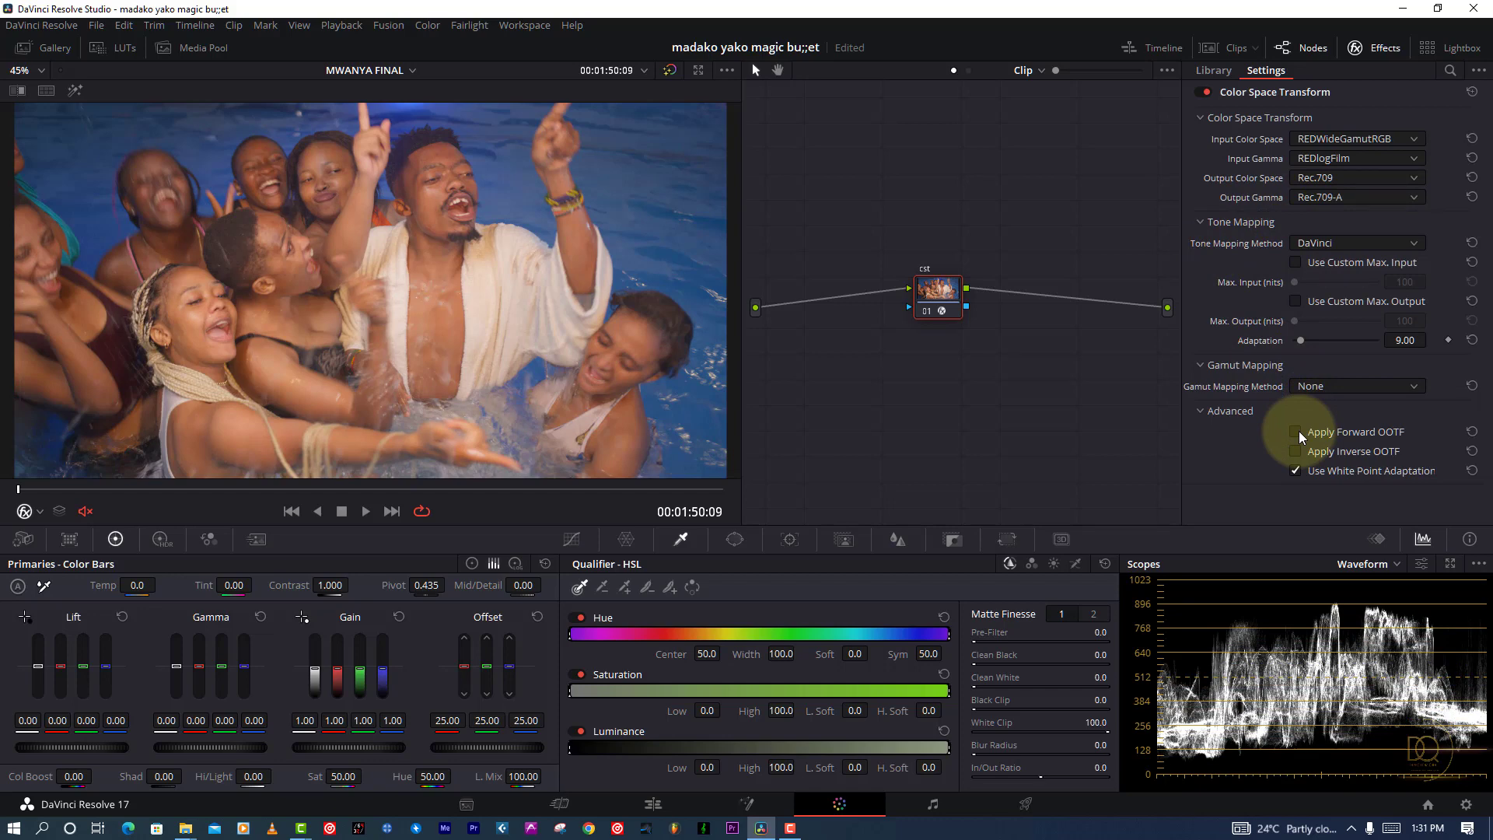
left_click(1297, 432)
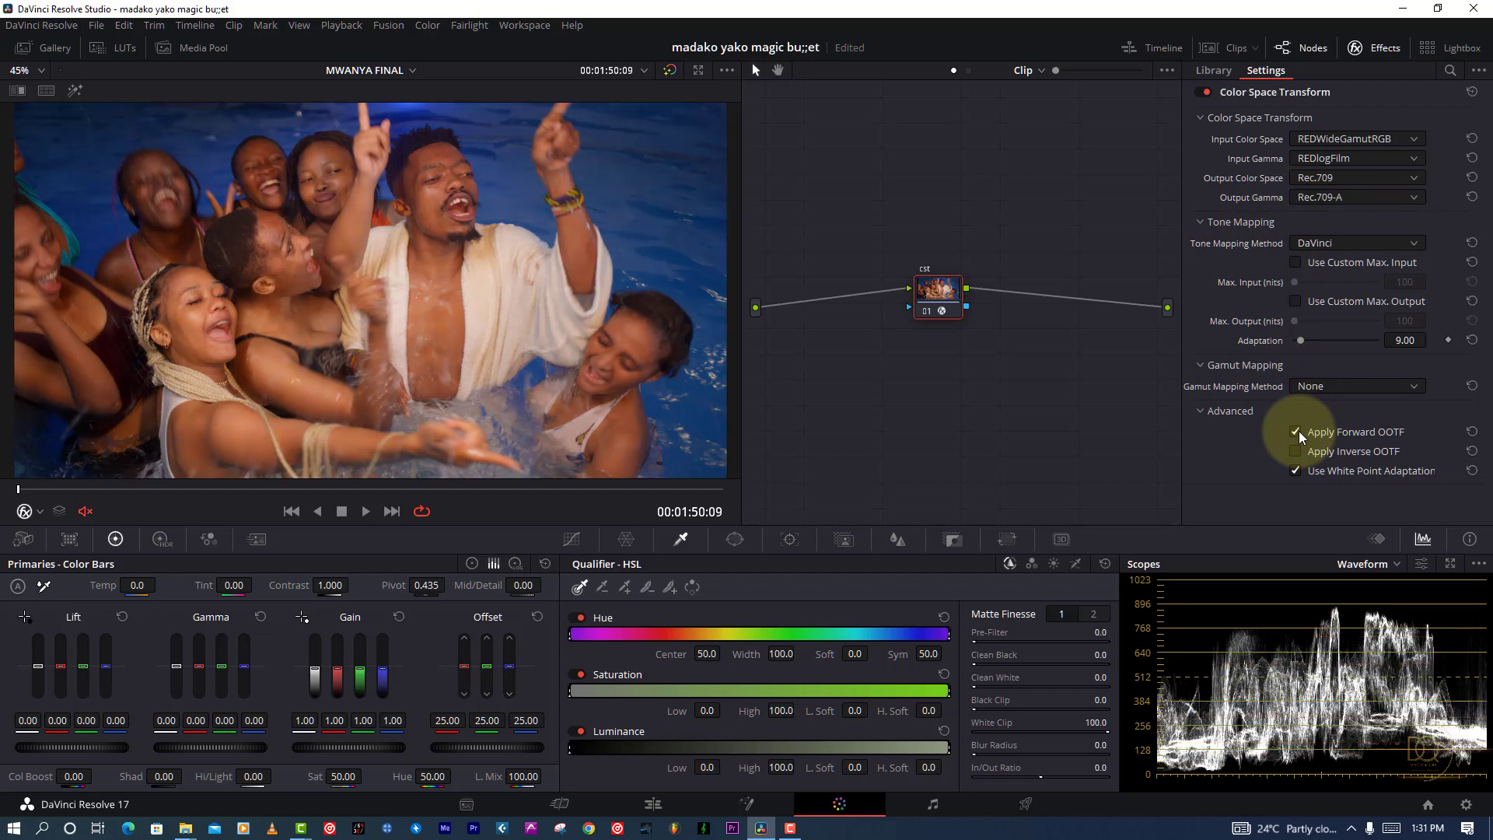
left_click(1297, 432)
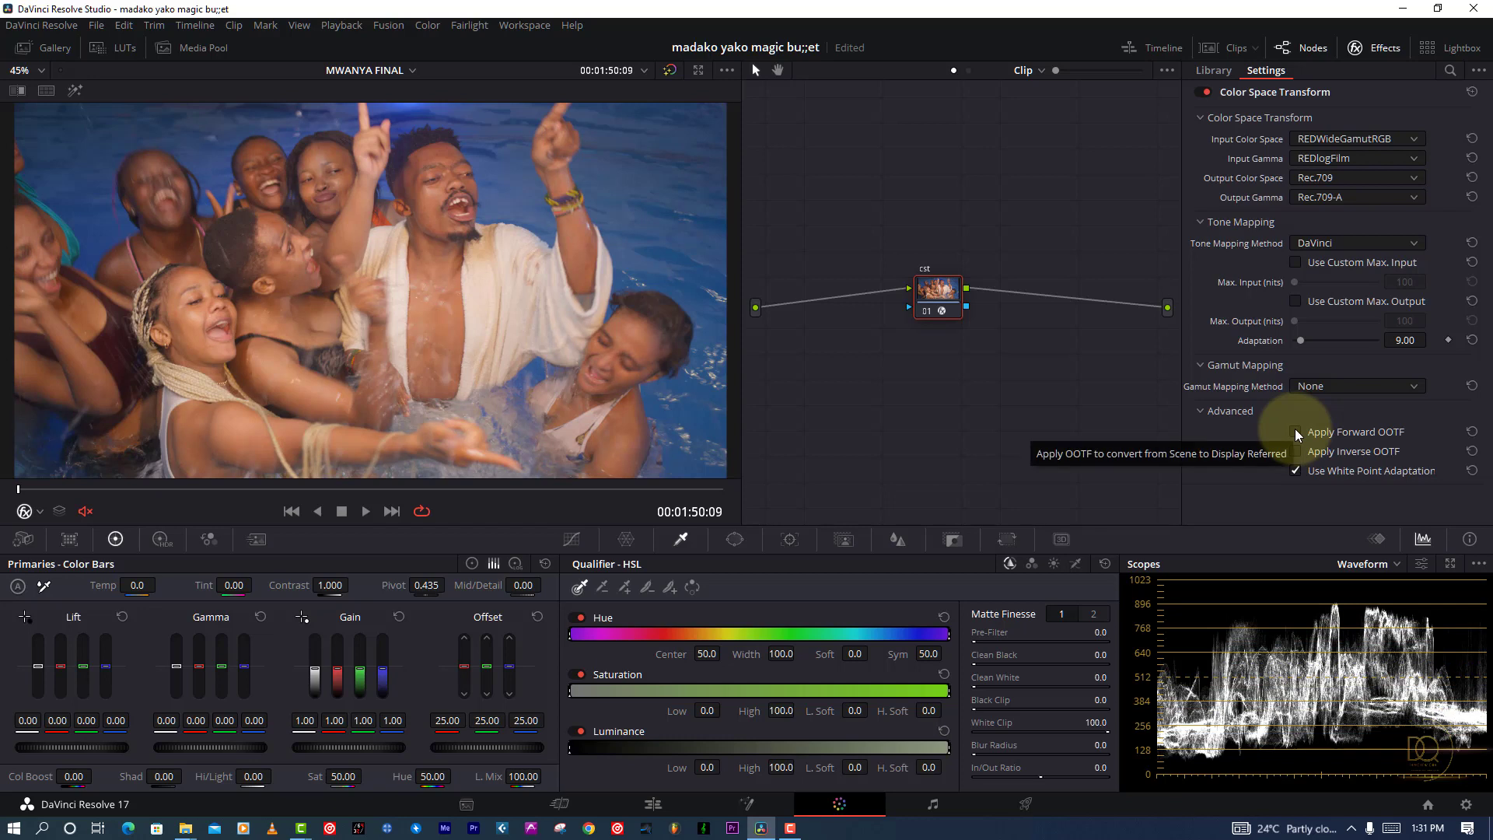
key("ctrl+s")
left_click(1295, 433)
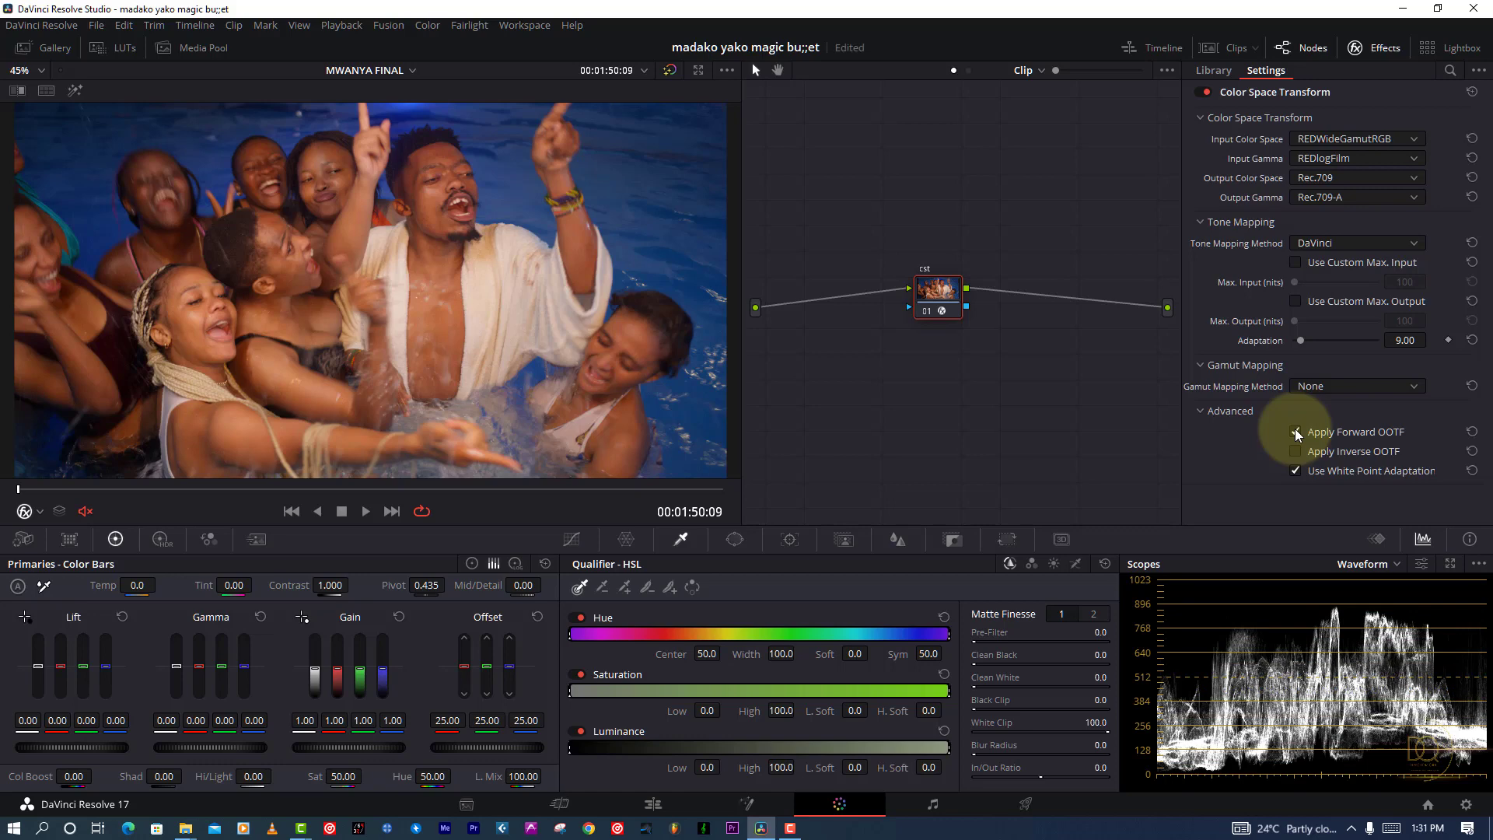
Reset the cst node's grade to remove its transform and relabel the node idt.
right_click(962, 291)
left_click(990, 303)
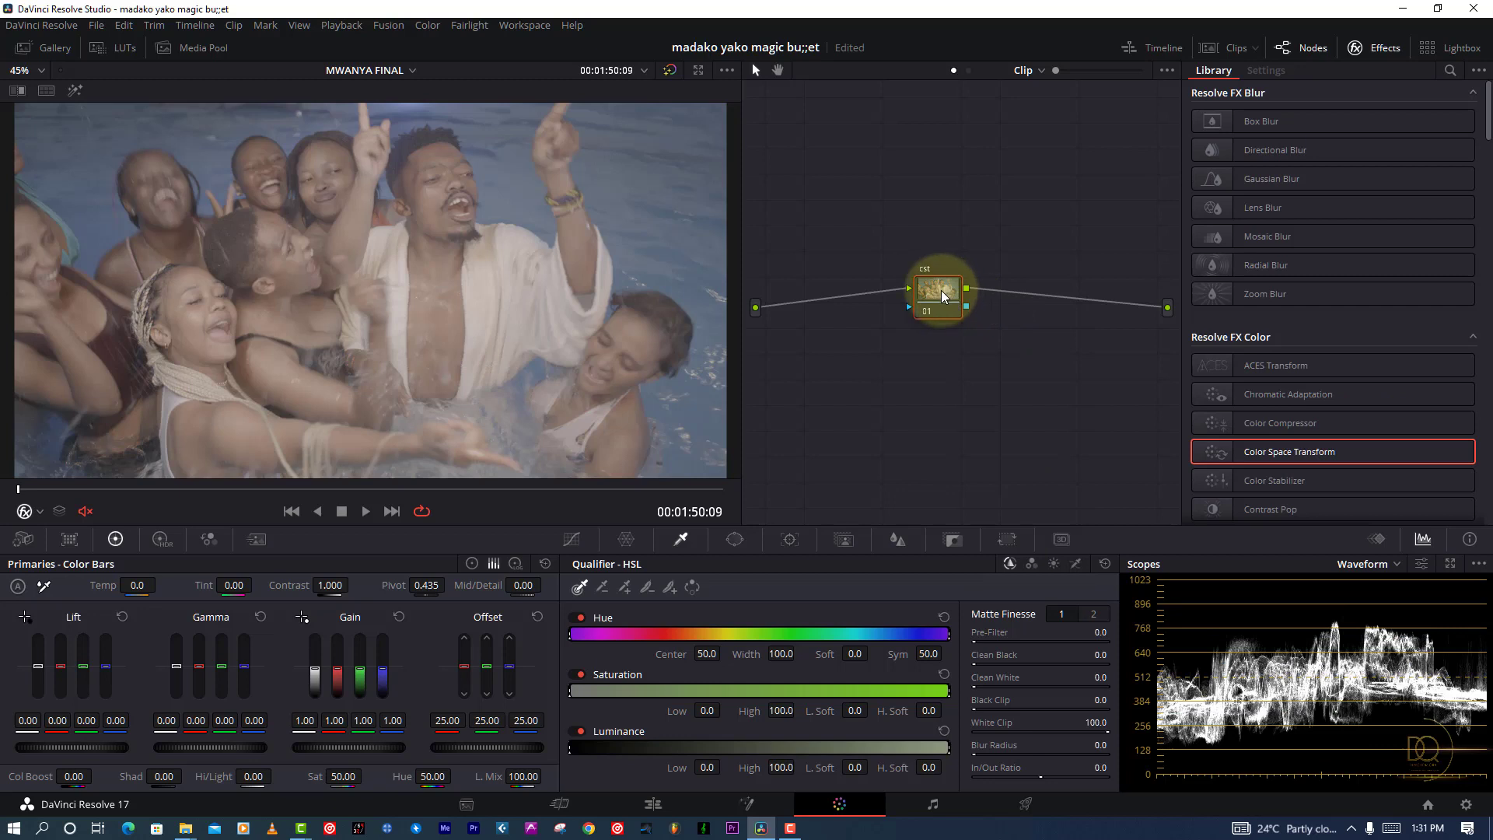
right_click(944, 294)
left_click(961, 315)
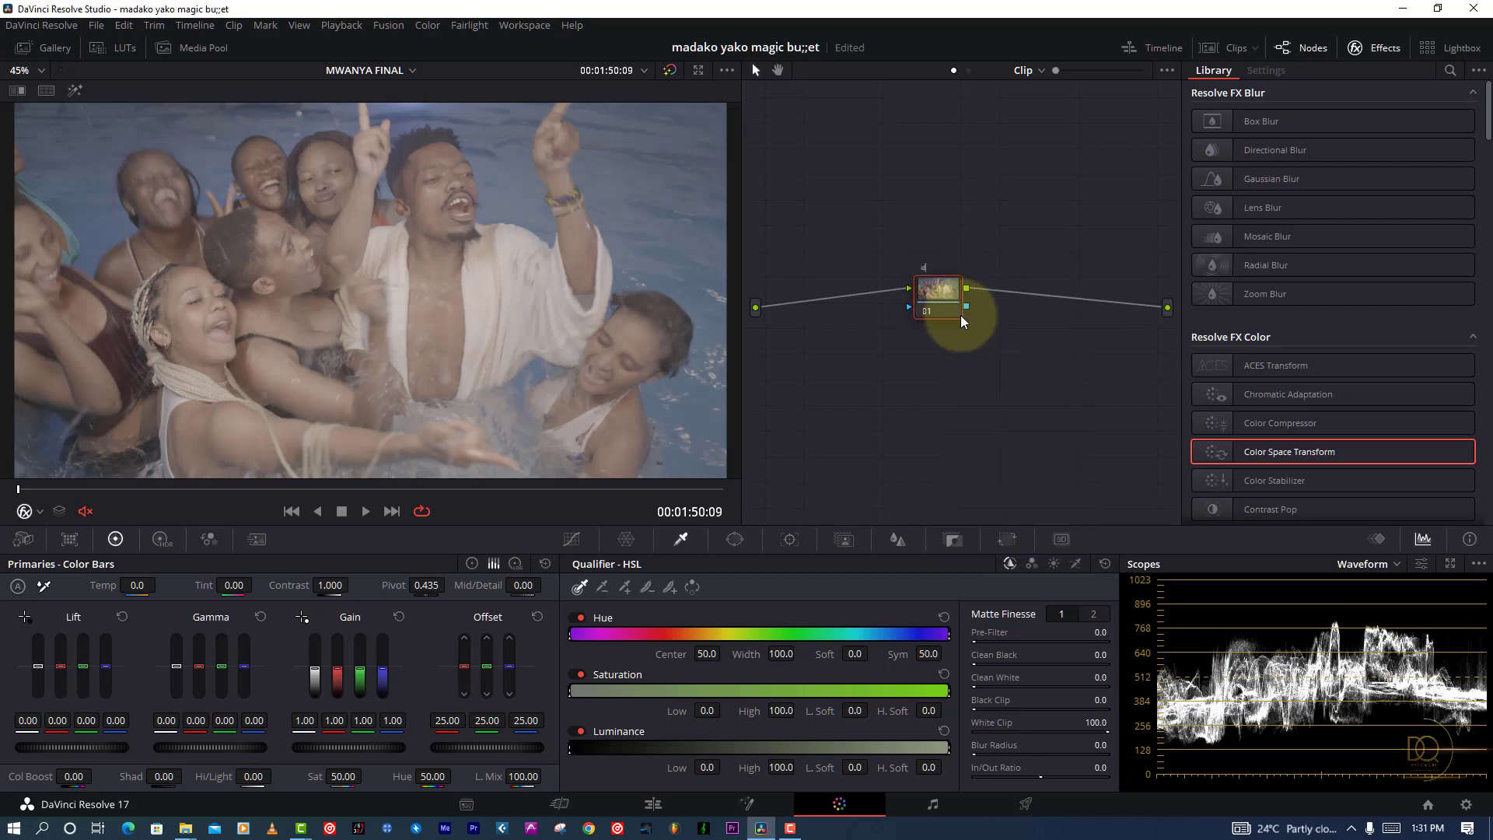
type("idt")
key("Return")
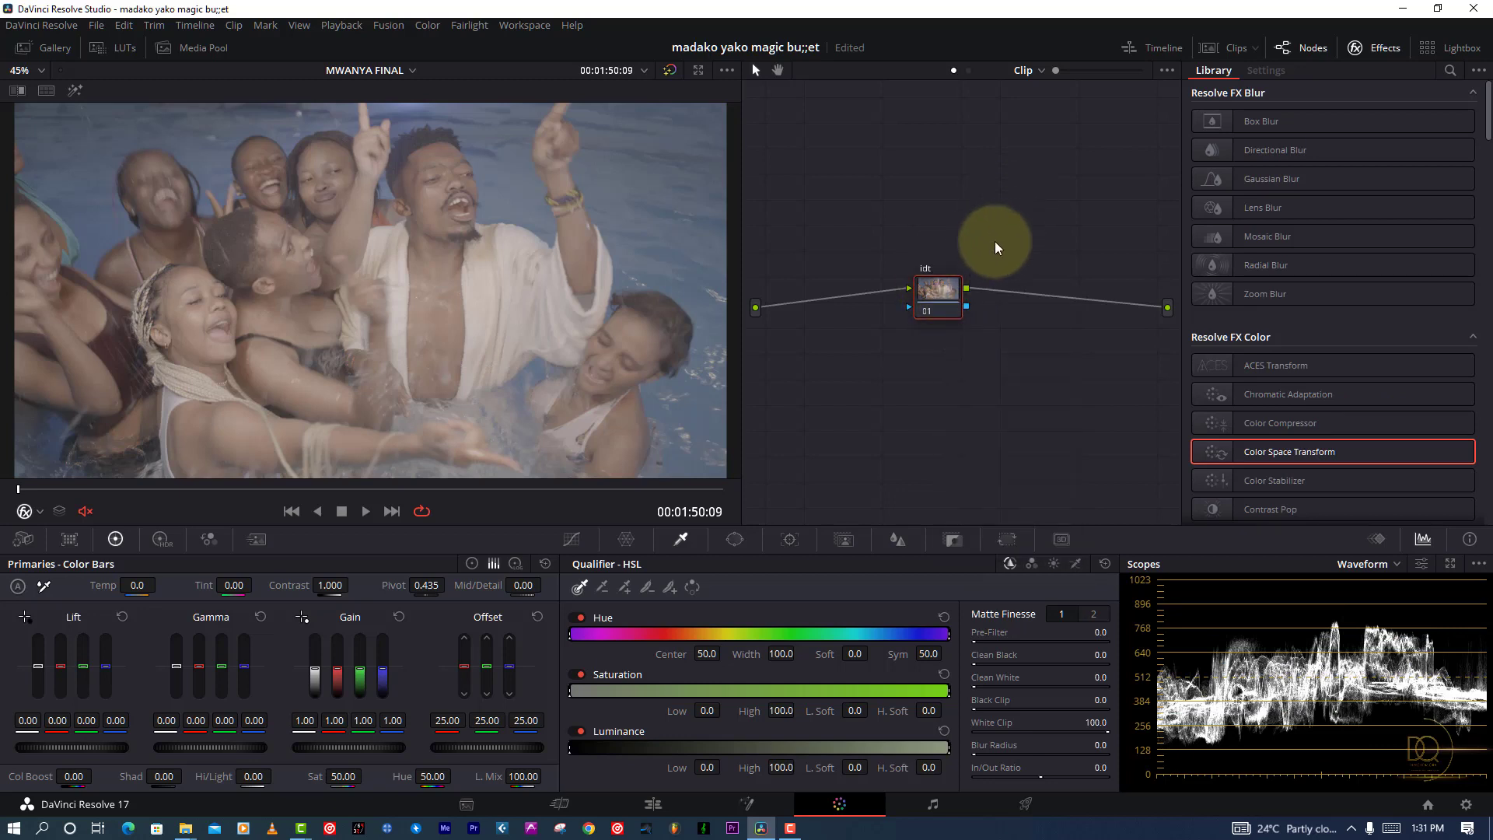
Add a serial node after the idt node and label it odt.
key("alt+s")
right_click(1000, 288)
left_click(1026, 332)
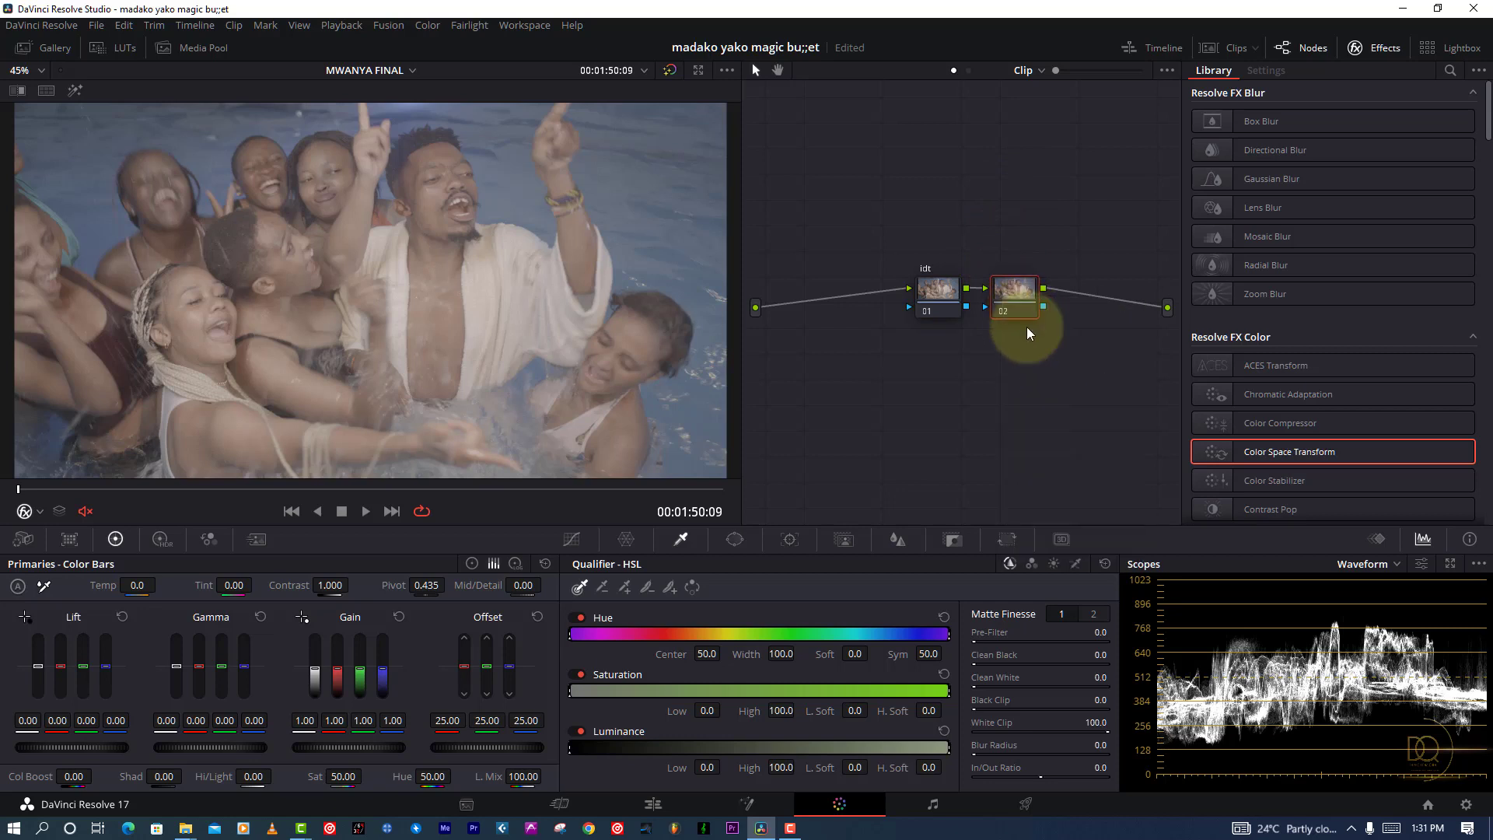
type("odt")
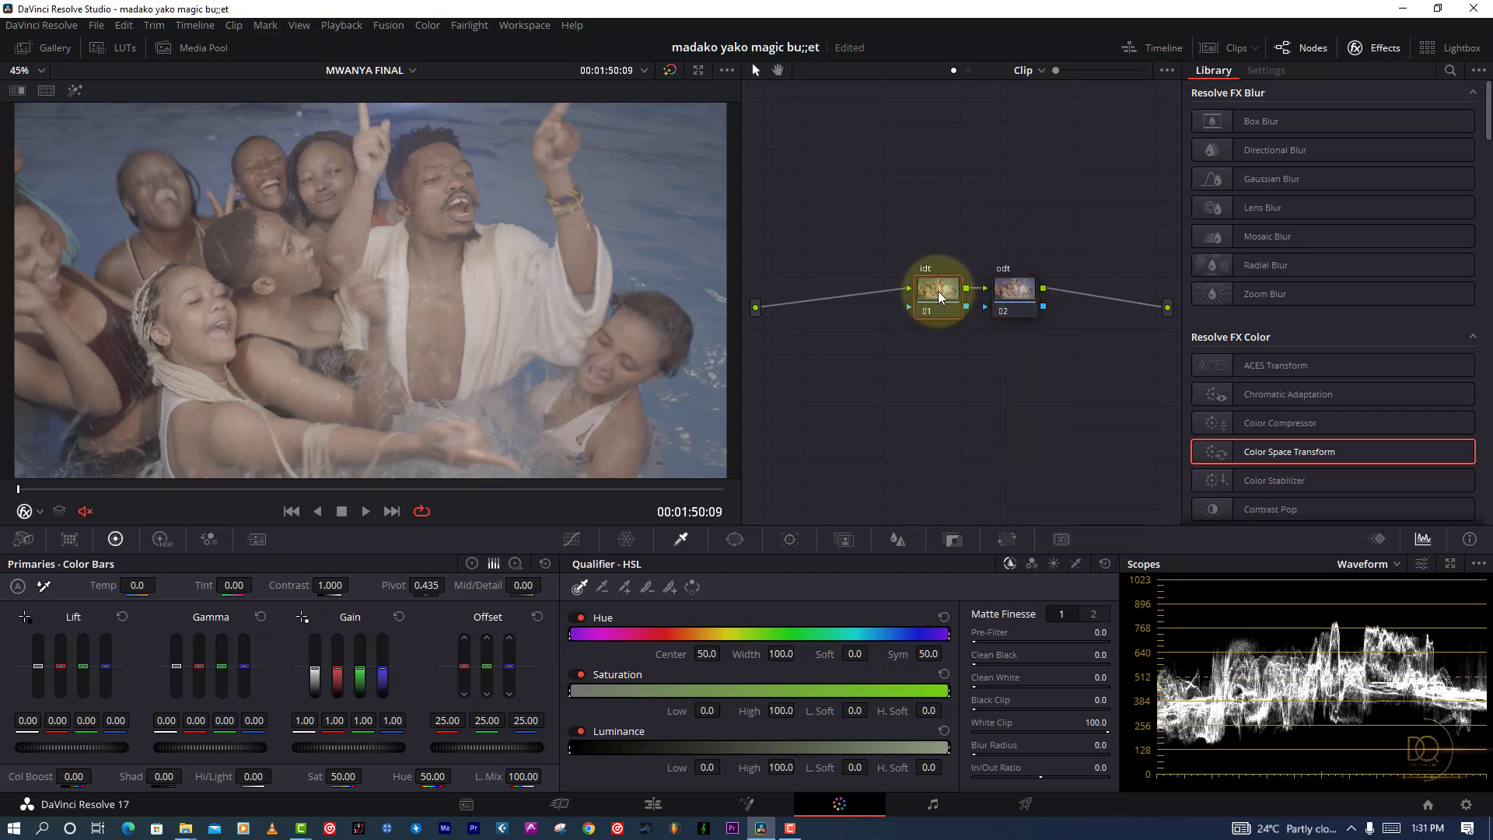
Apply Color Space Transform to the idt node with input color space REDWideGamutRGB and input gamma REDlogFilm.
left_click_drag(937, 286, 867, 276)
left_click_drag(1260, 455, 868, 282)
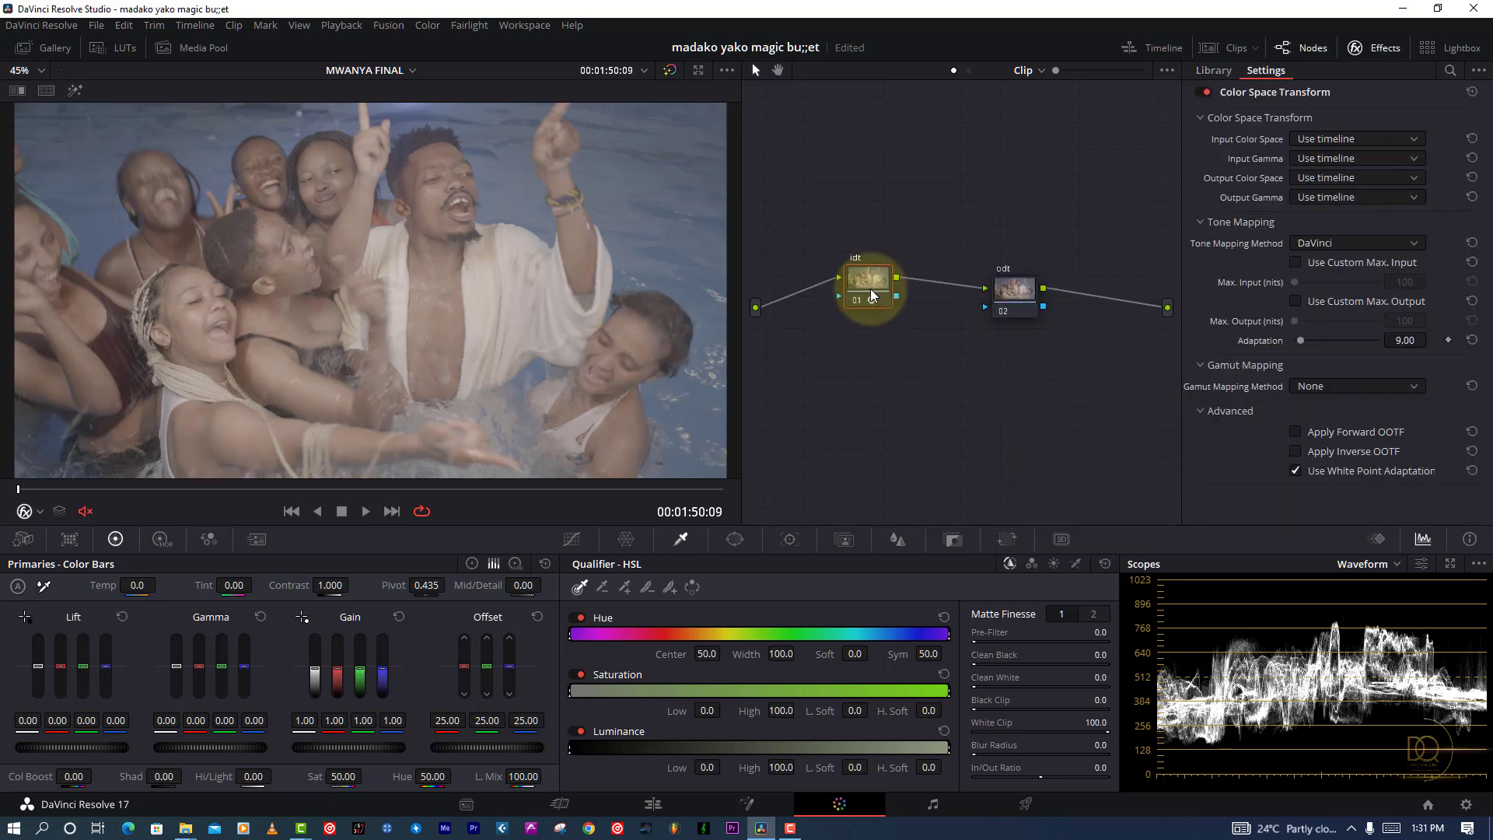
left_click(1325, 137)
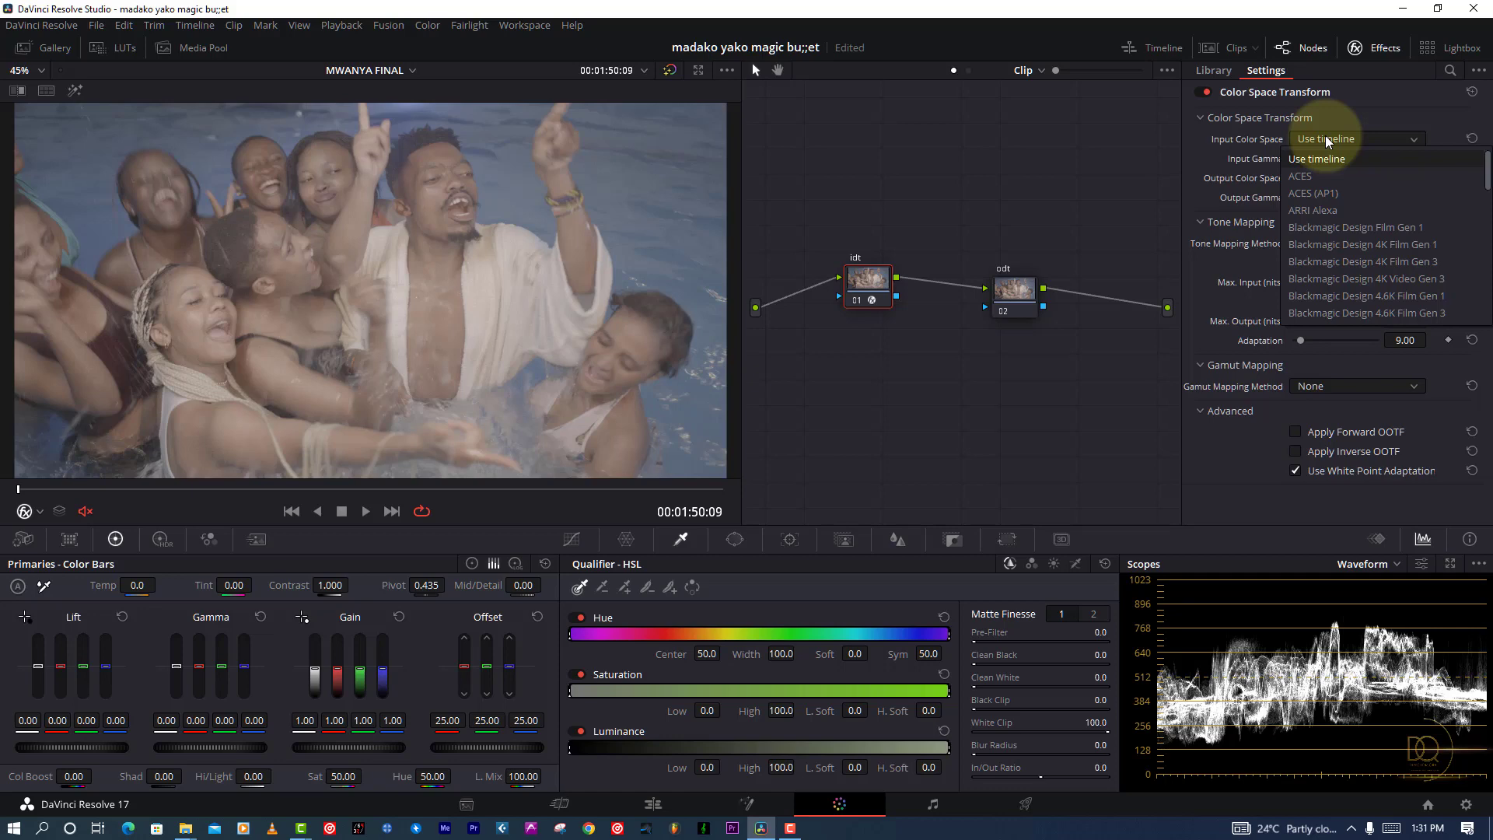
scroll(1326, 157, "down", 10)
scroll(1326, 304, "down", 2)
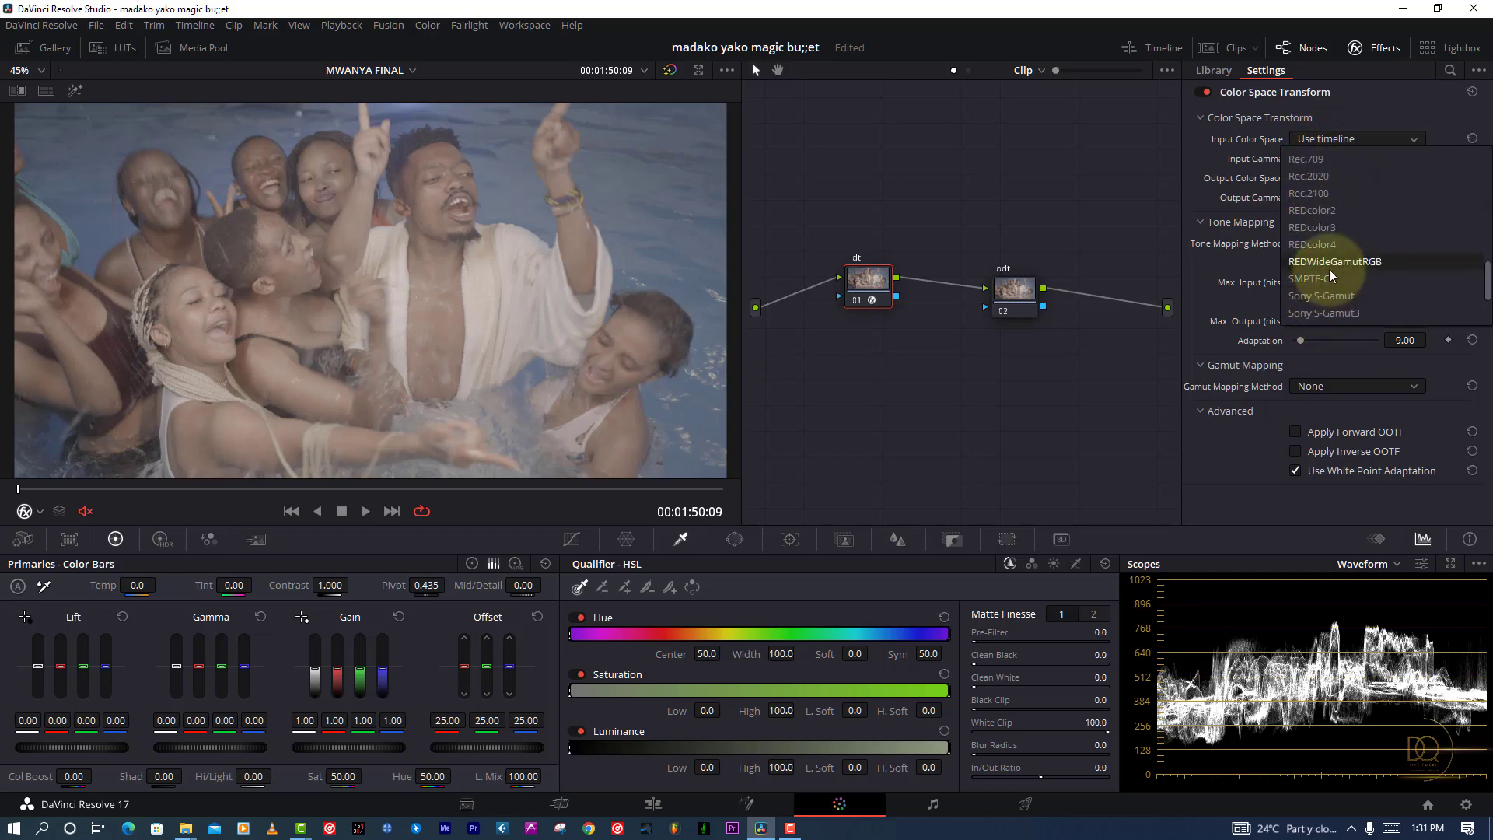
left_click(1325, 296)
left_click(1333, 160)
scroll(1335, 280, "down", 5)
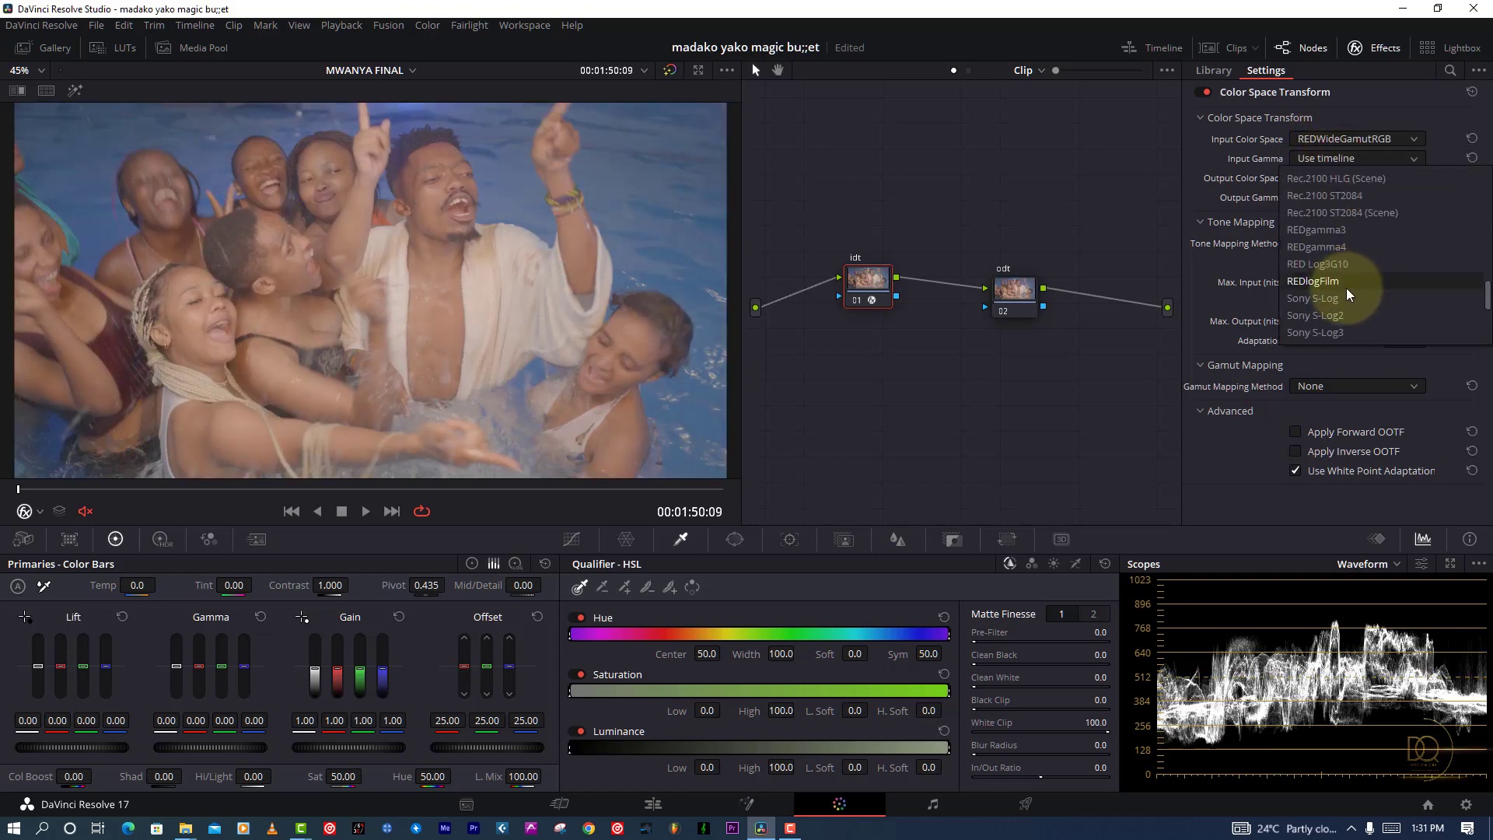
left_click(1313, 282)
Set the idt transform's output color space to DaVinci Wide Gamut and its output gamma to DaVinci Intermediate.
left_click(1332, 178)
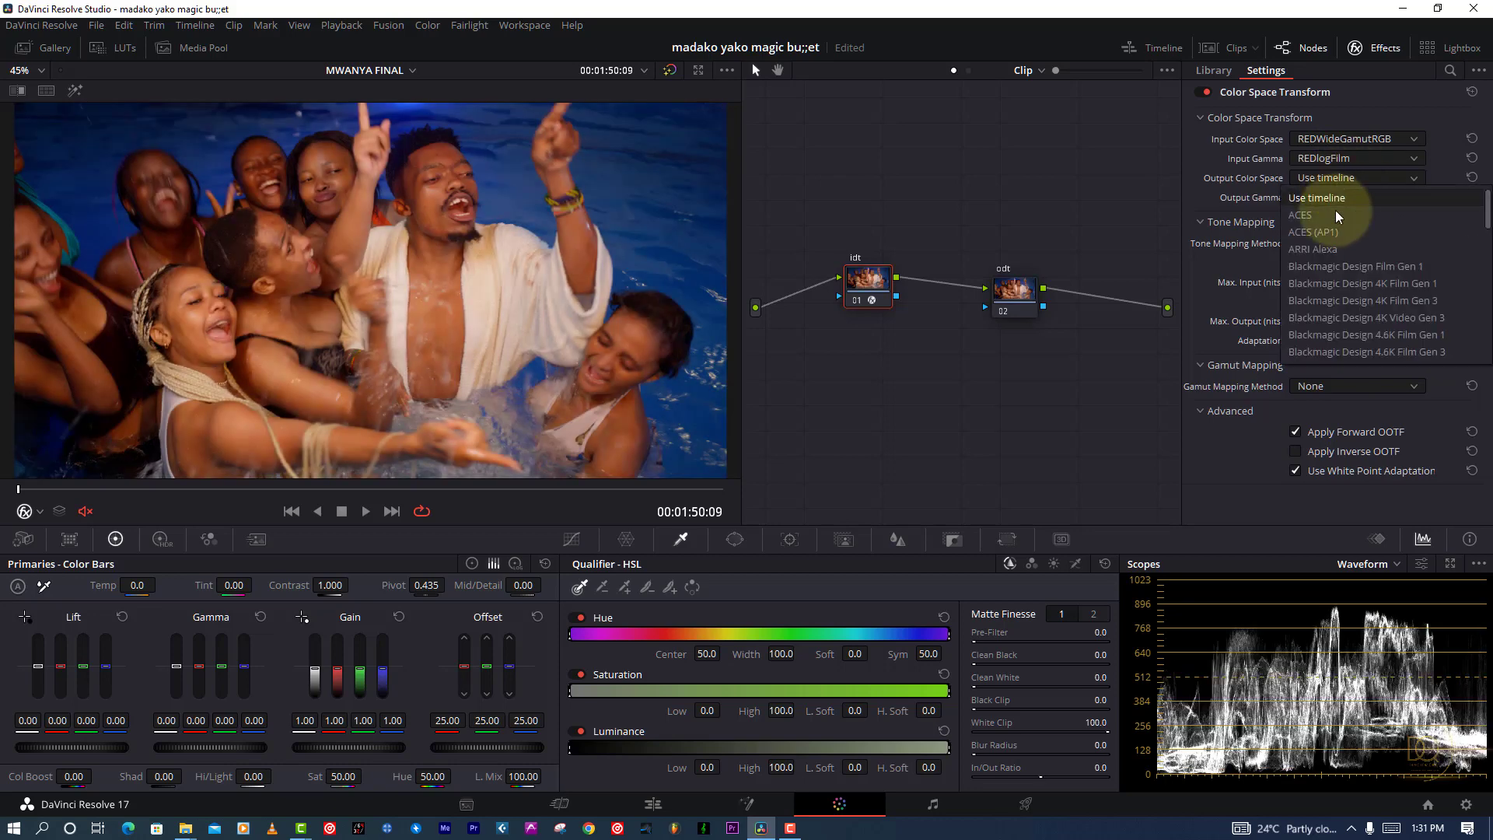
scroll(1337, 263, "down", 3)
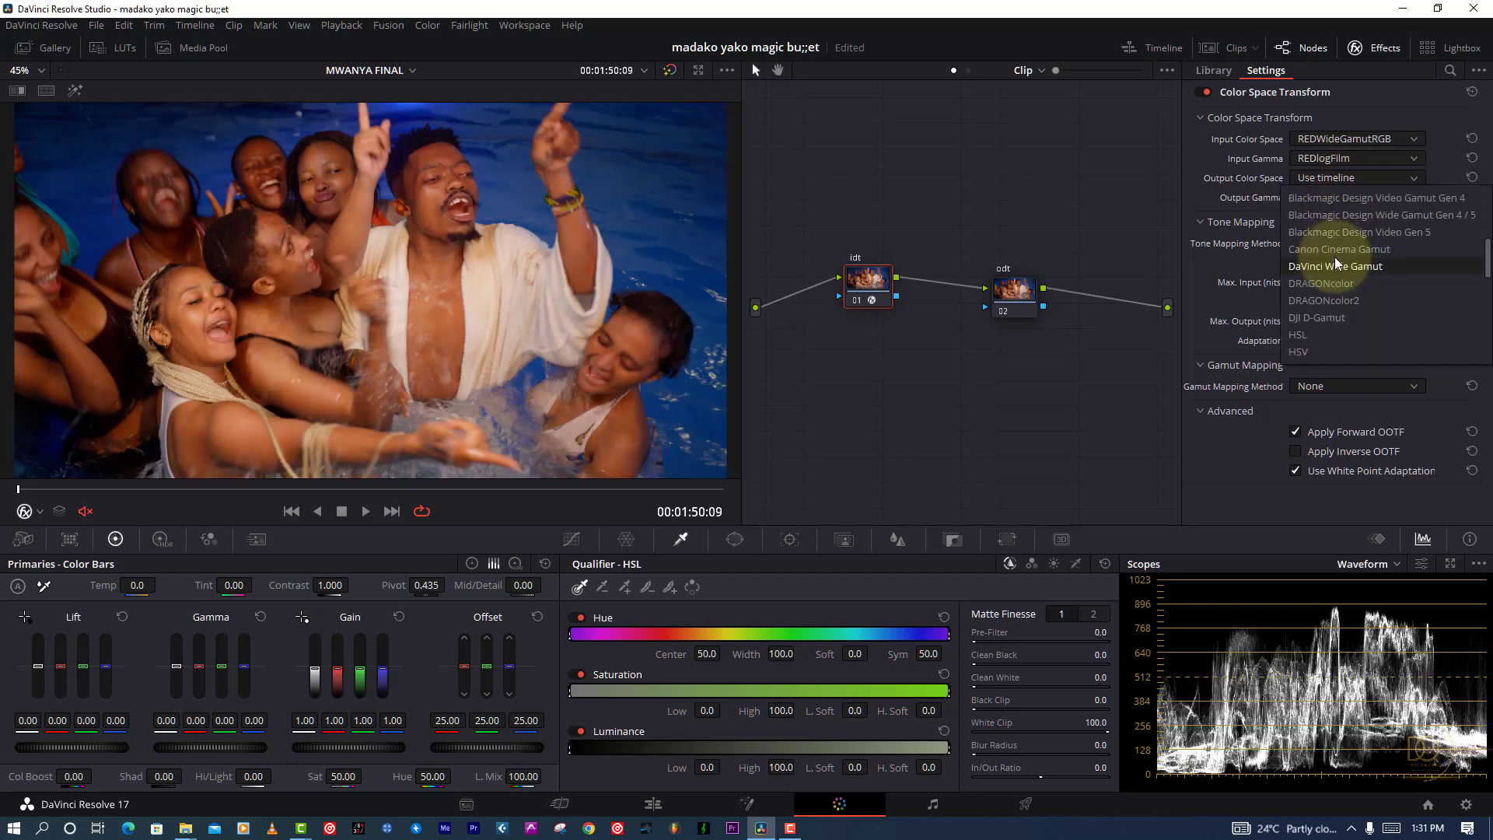
left_click(1337, 266)
left_click(1333, 198)
scroll(1335, 311, "down", 3)
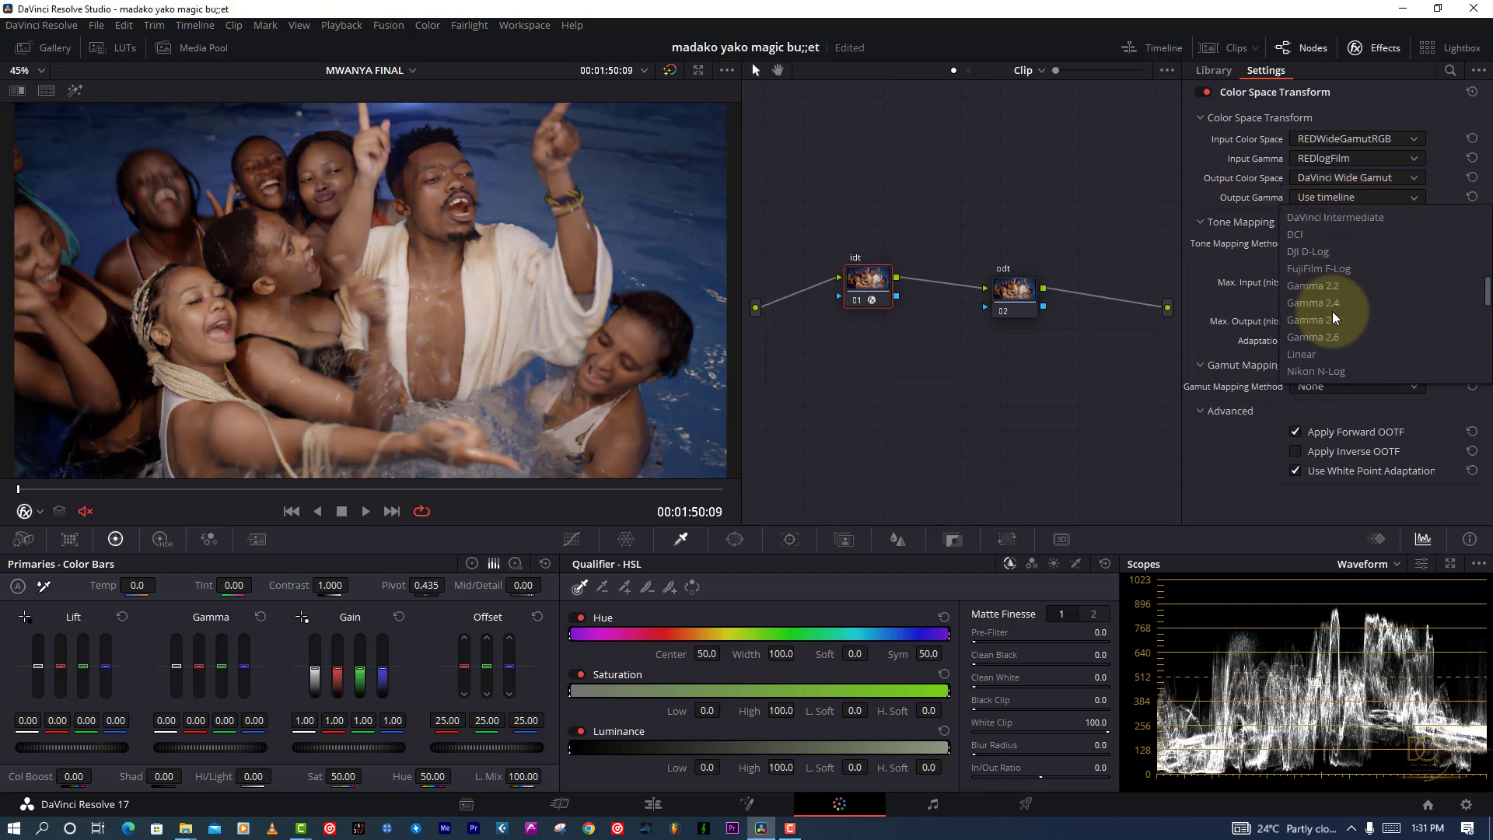
scroll(1335, 311, "up", 2)
left_click(1327, 240)
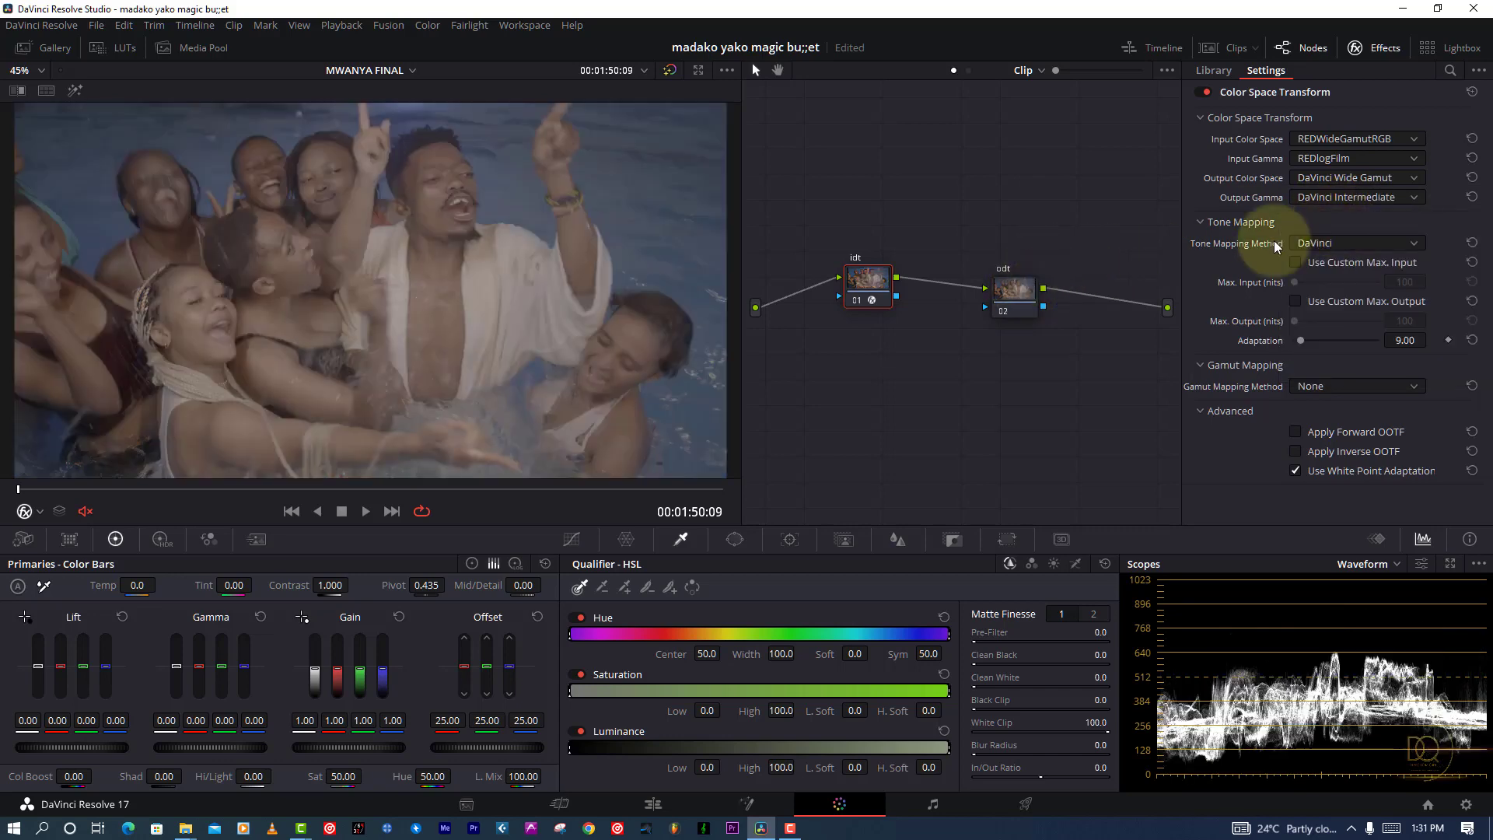
Apply the Color Space Transform effect to the odt node.
left_click(1015, 292)
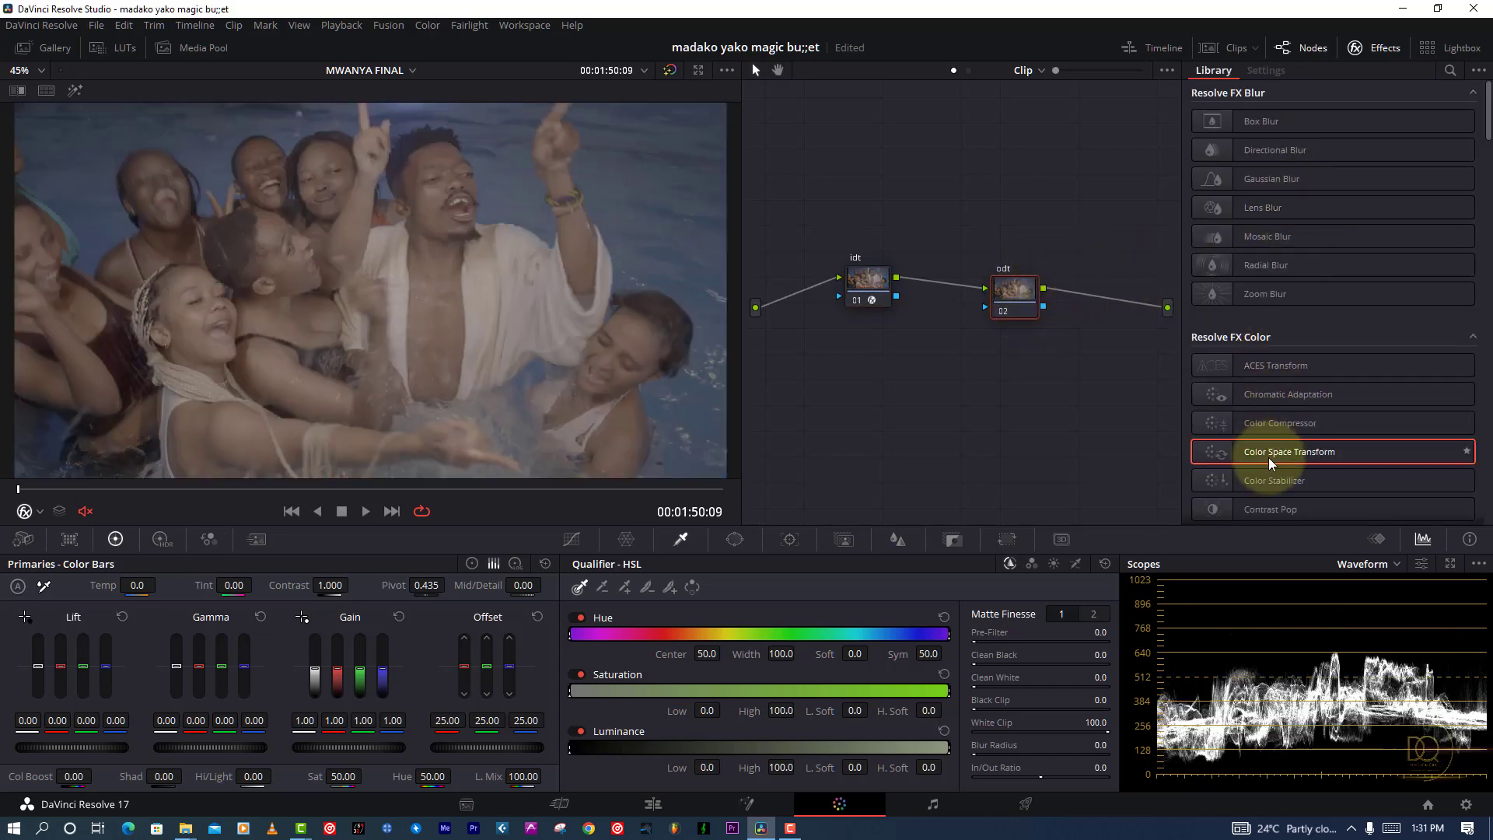
left_click_drag(1271, 463, 1025, 296)
left_click(1356, 140)
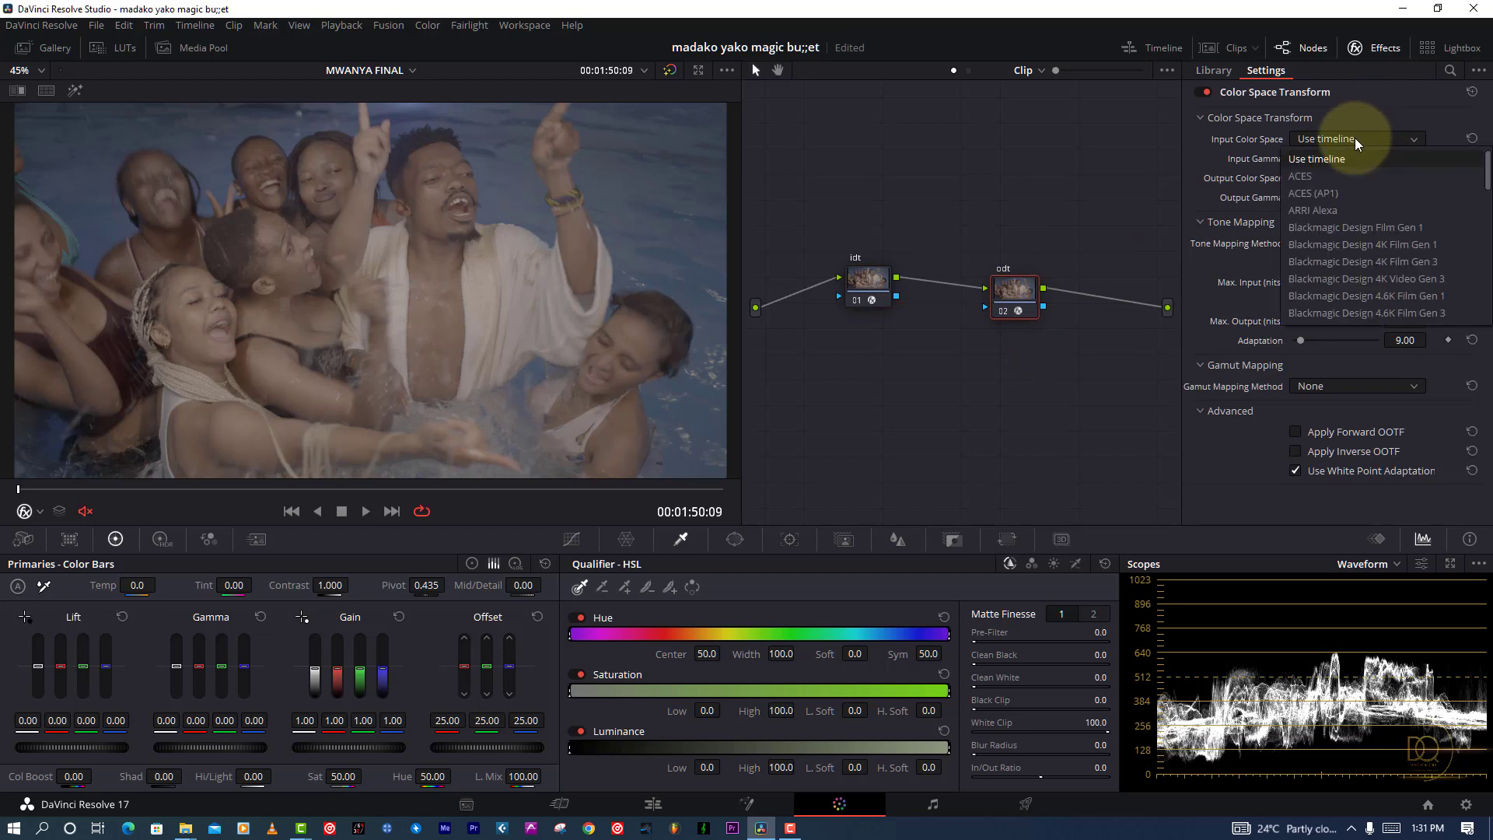
key("r")
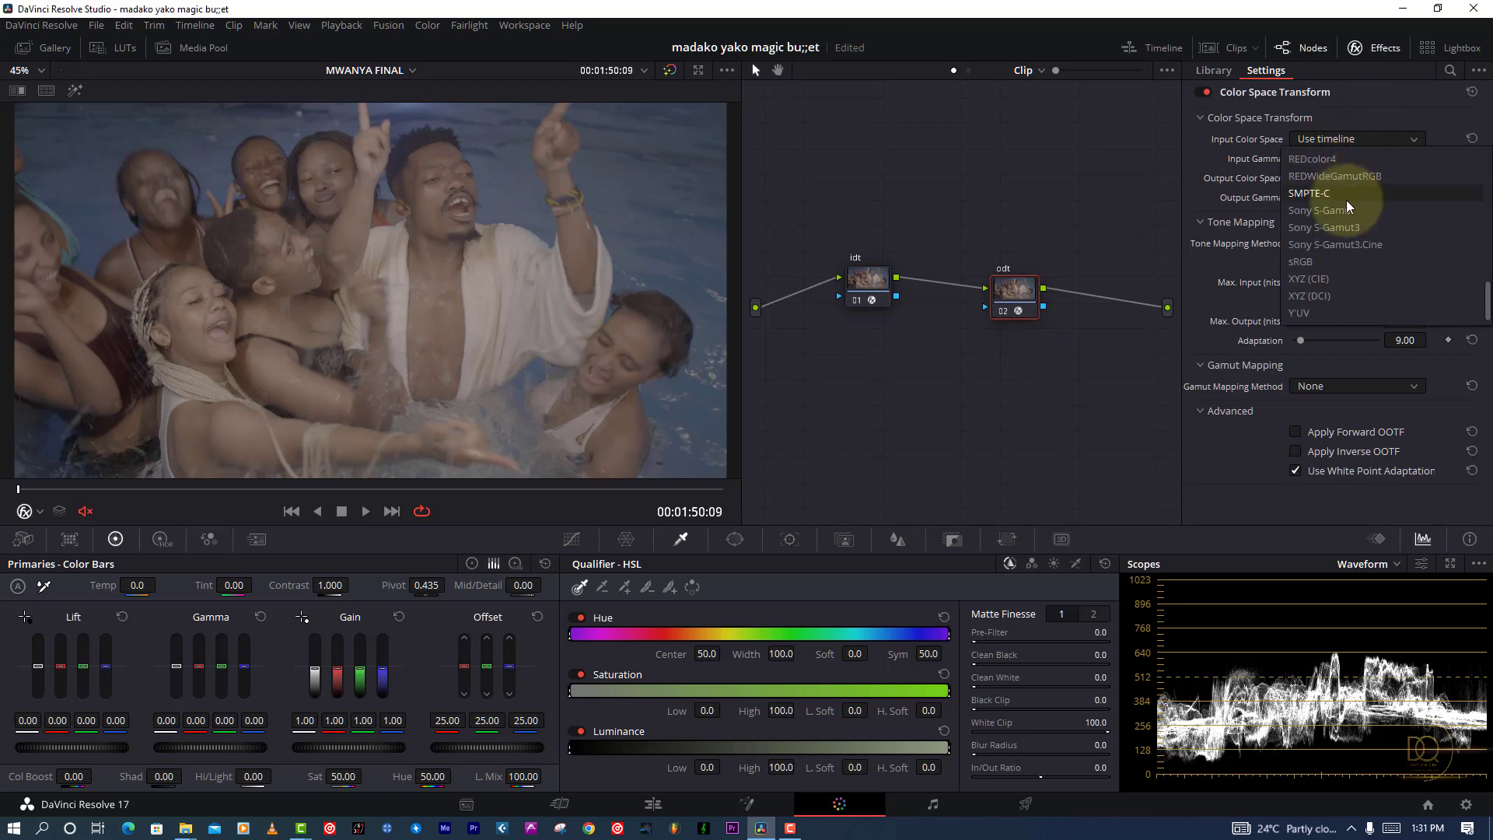
scroll(1348, 200, "down", 5)
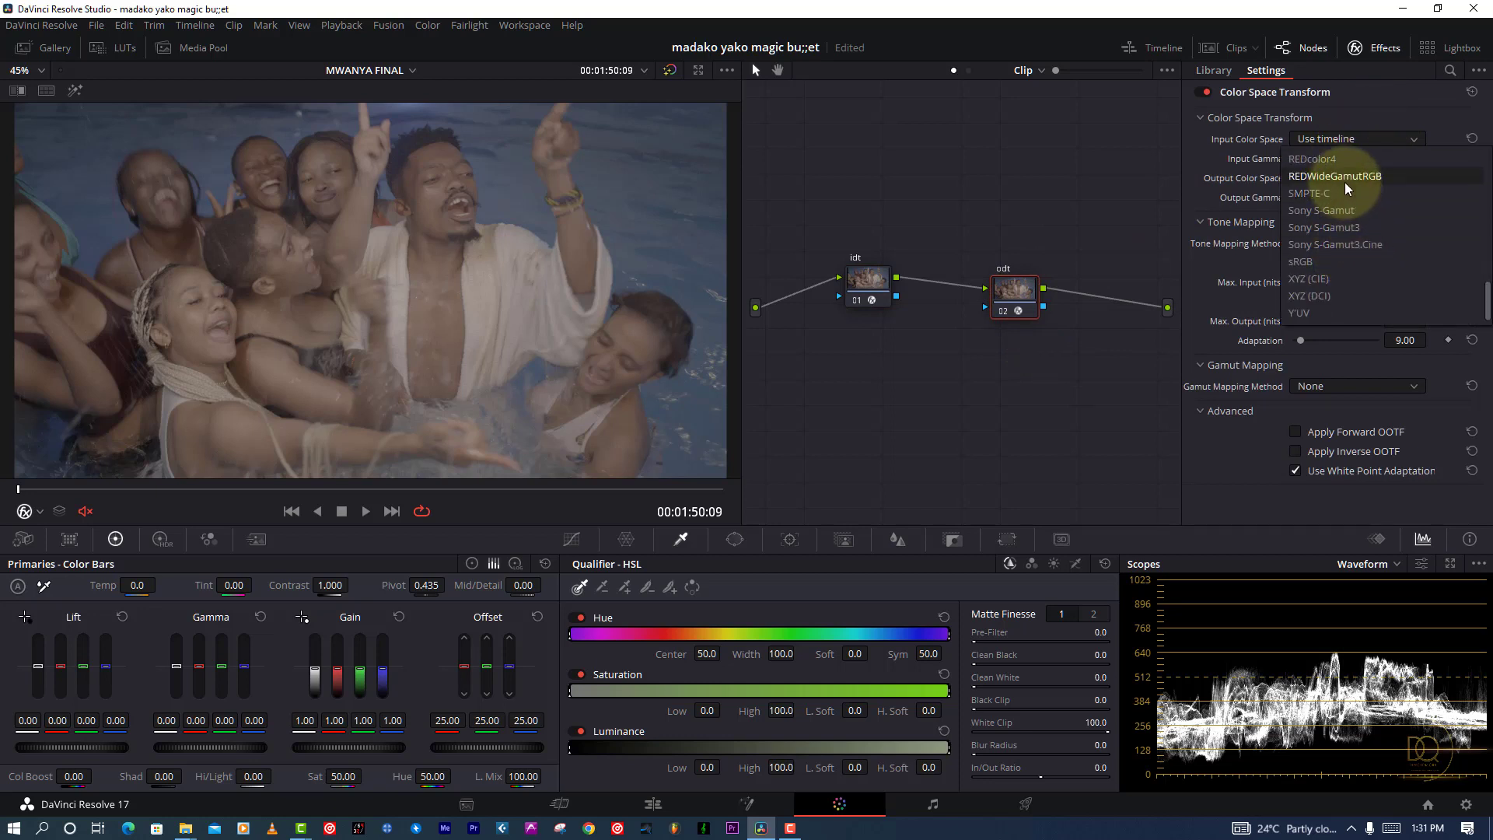
left_click(1335, 175)
left_click(1356, 157)
scroll(1343, 269, "down", 2)
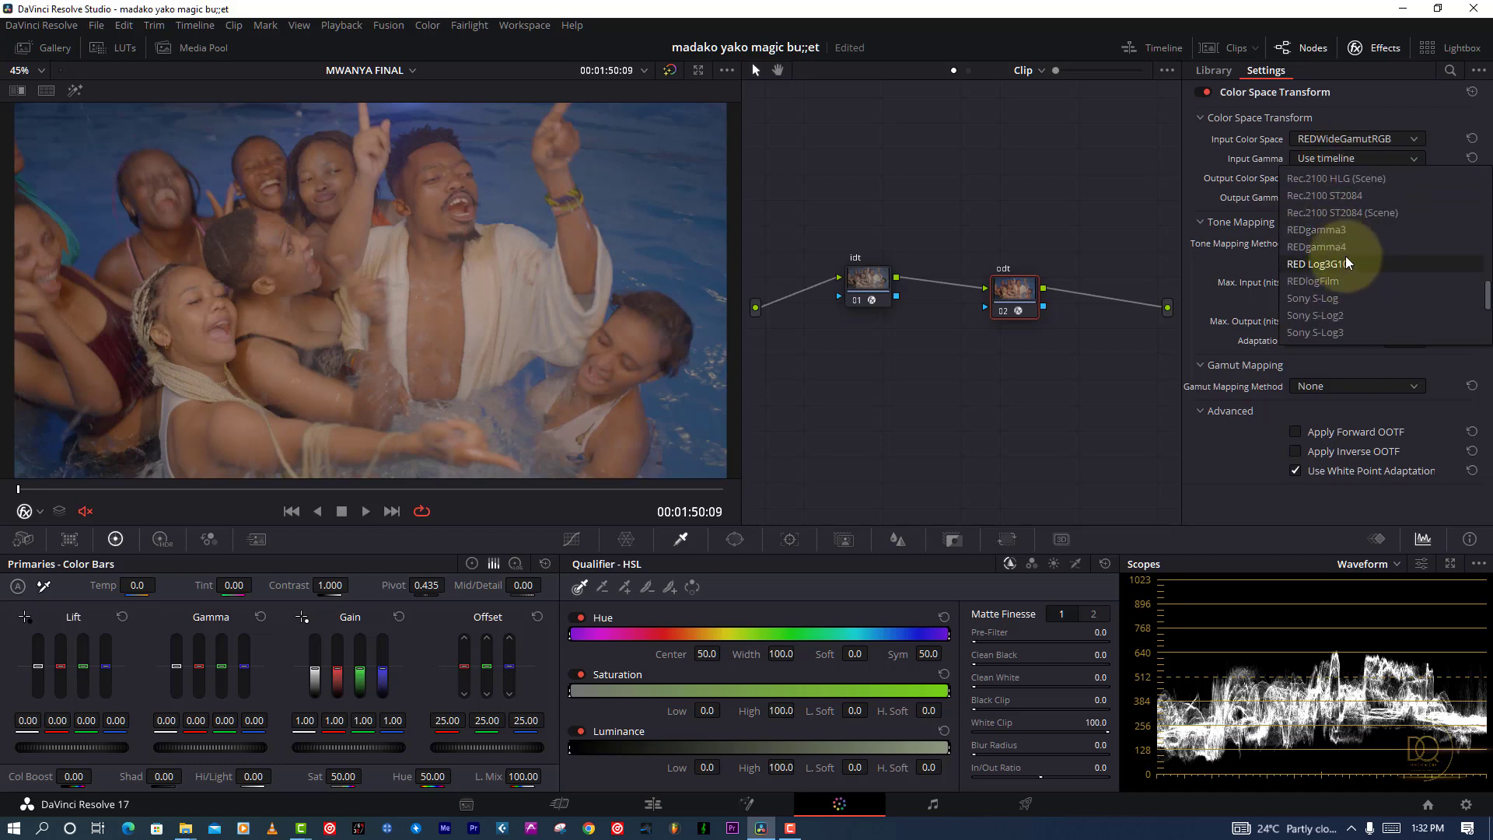
left_click(1472, 139)
Set the odt transform's input color space to DaVinci Wide Gamut and its input gamma to DaVinci Intermediate.
left_click(1411, 139)
scroll(1346, 264, "down", 3)
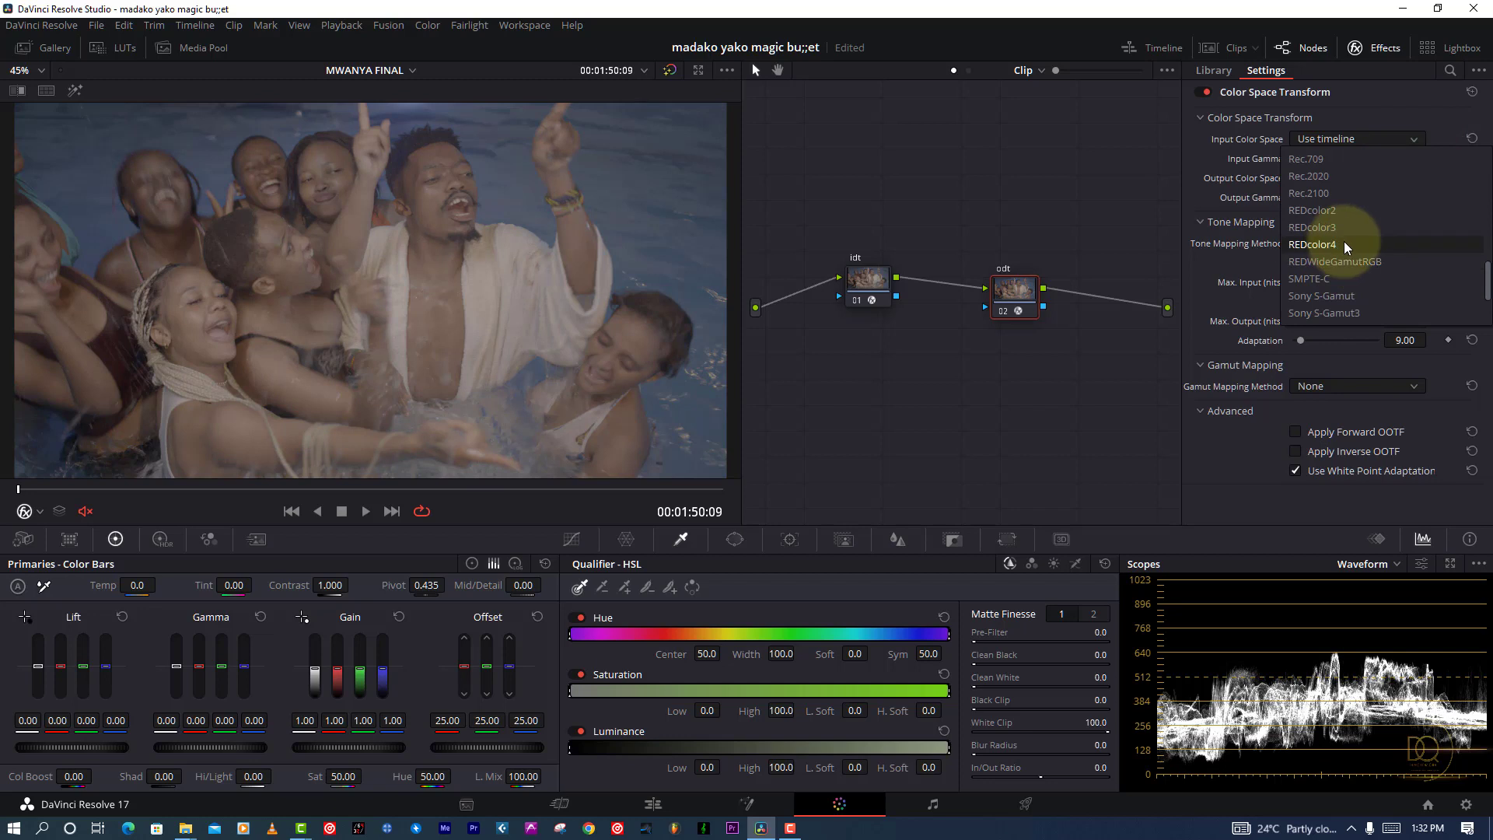
scroll(1324, 194, "up", 3)
left_click(1326, 159)
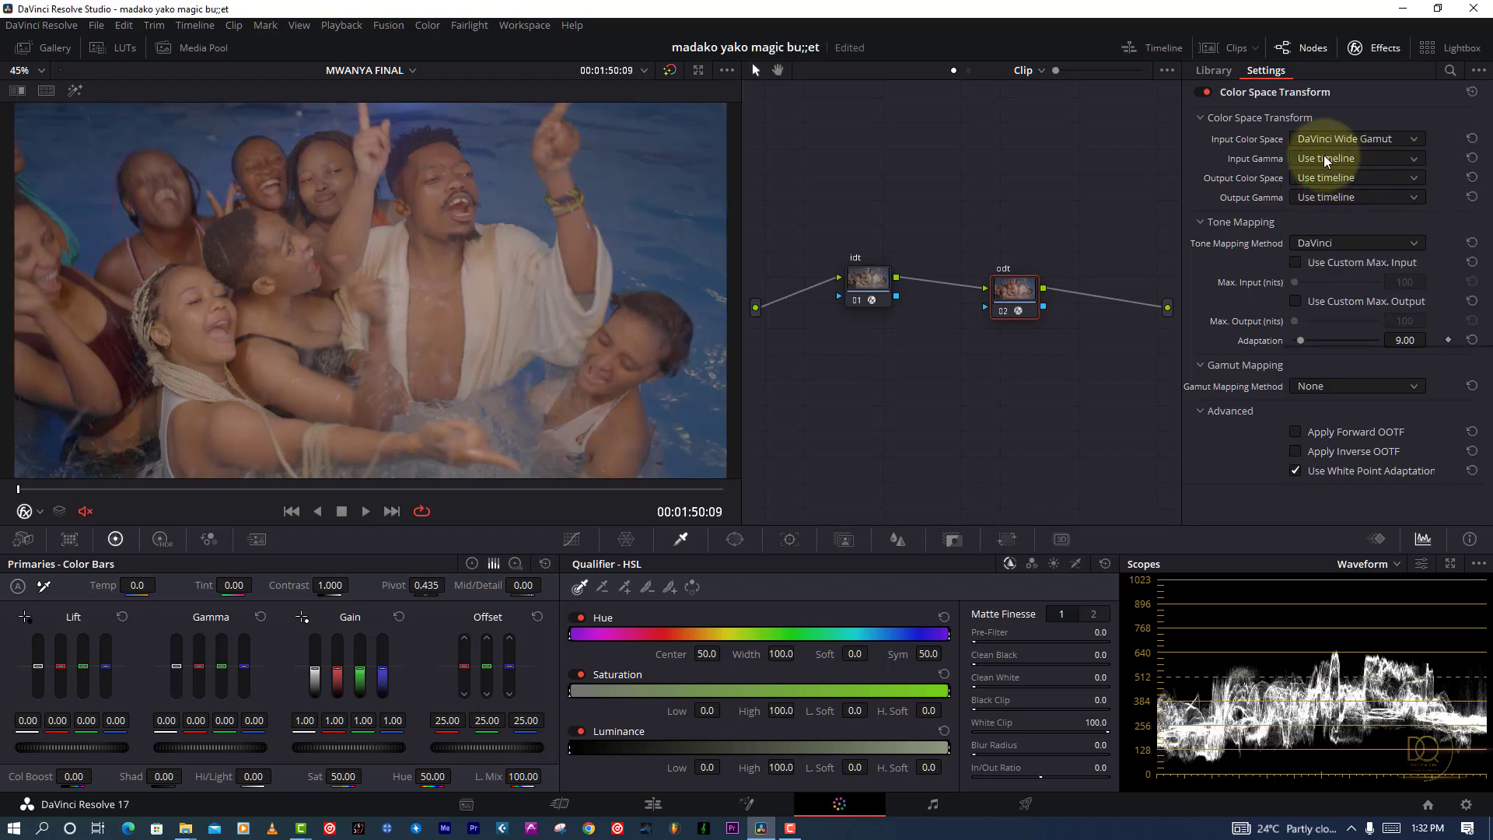
left_click(1326, 160)
left_click(1332, 328)
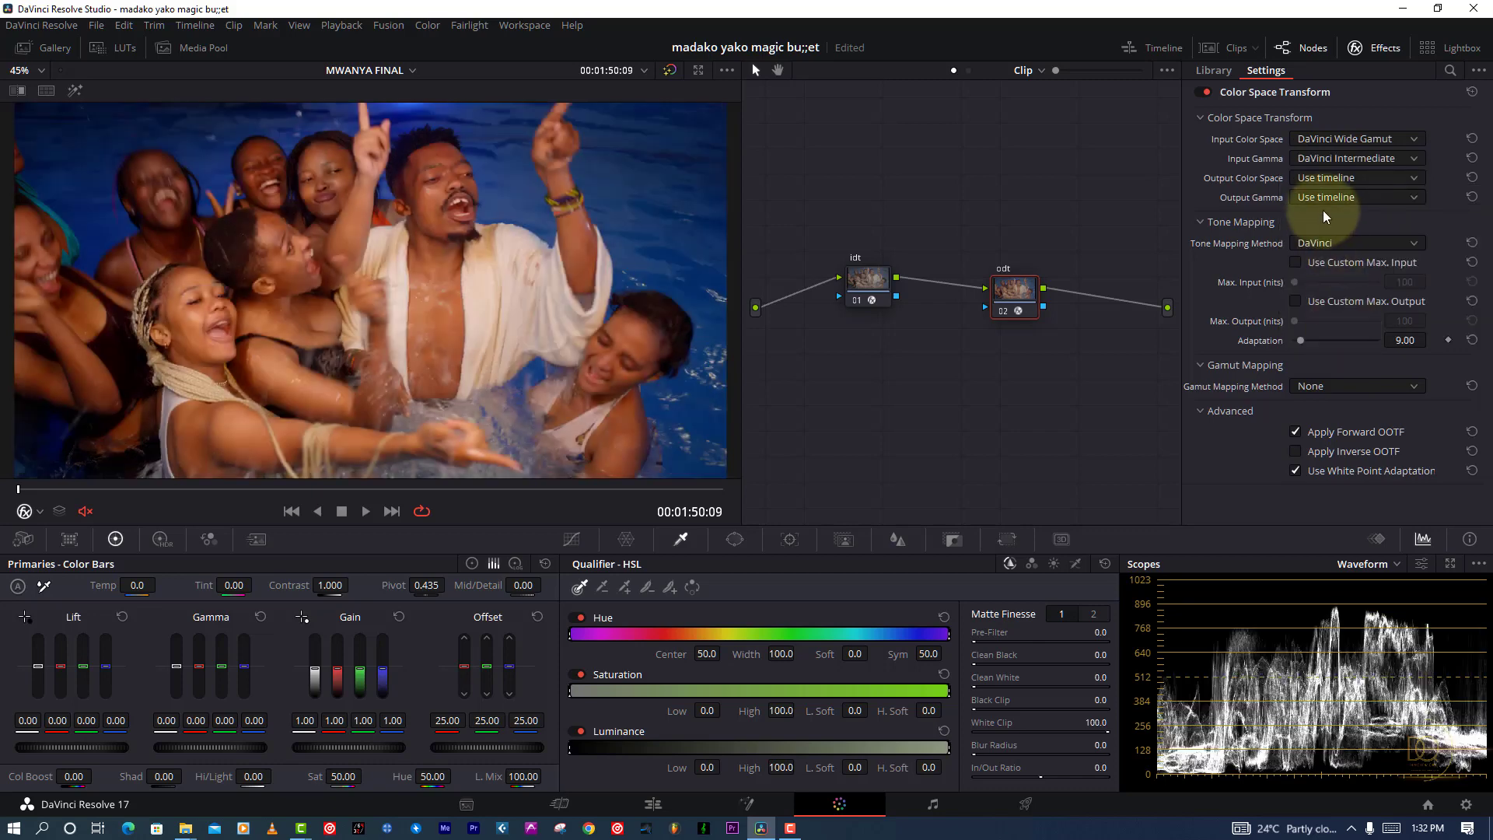
Set the odt transform's output color space to Rec.709 and its output gamma to Rec.709-A.
left_click(1326, 177)
scroll(1314, 218, "down", 3)
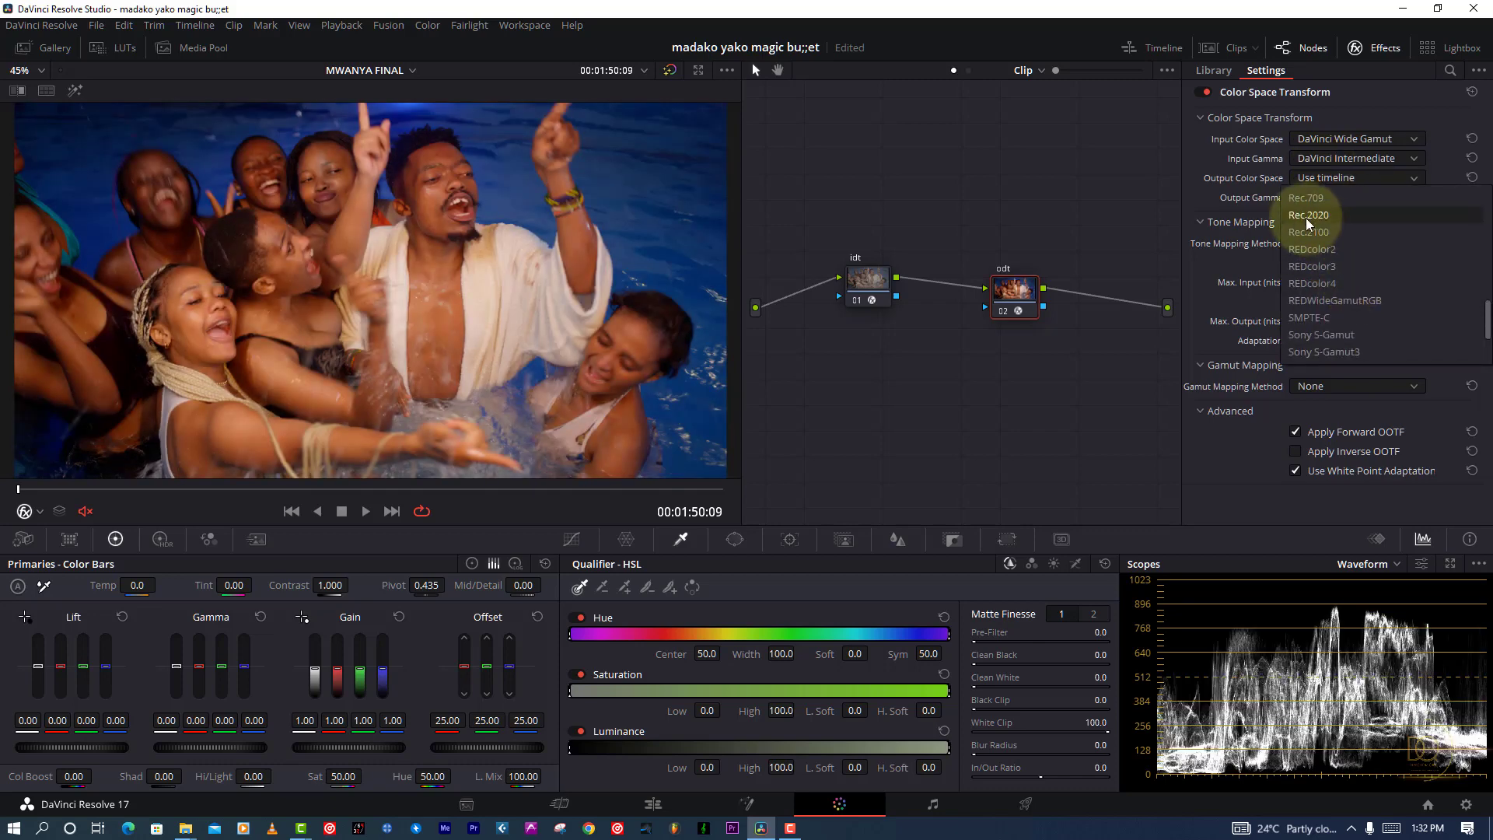
left_click(1306, 197)
left_click(1327, 197)
scroll(1338, 343, "down", 3)
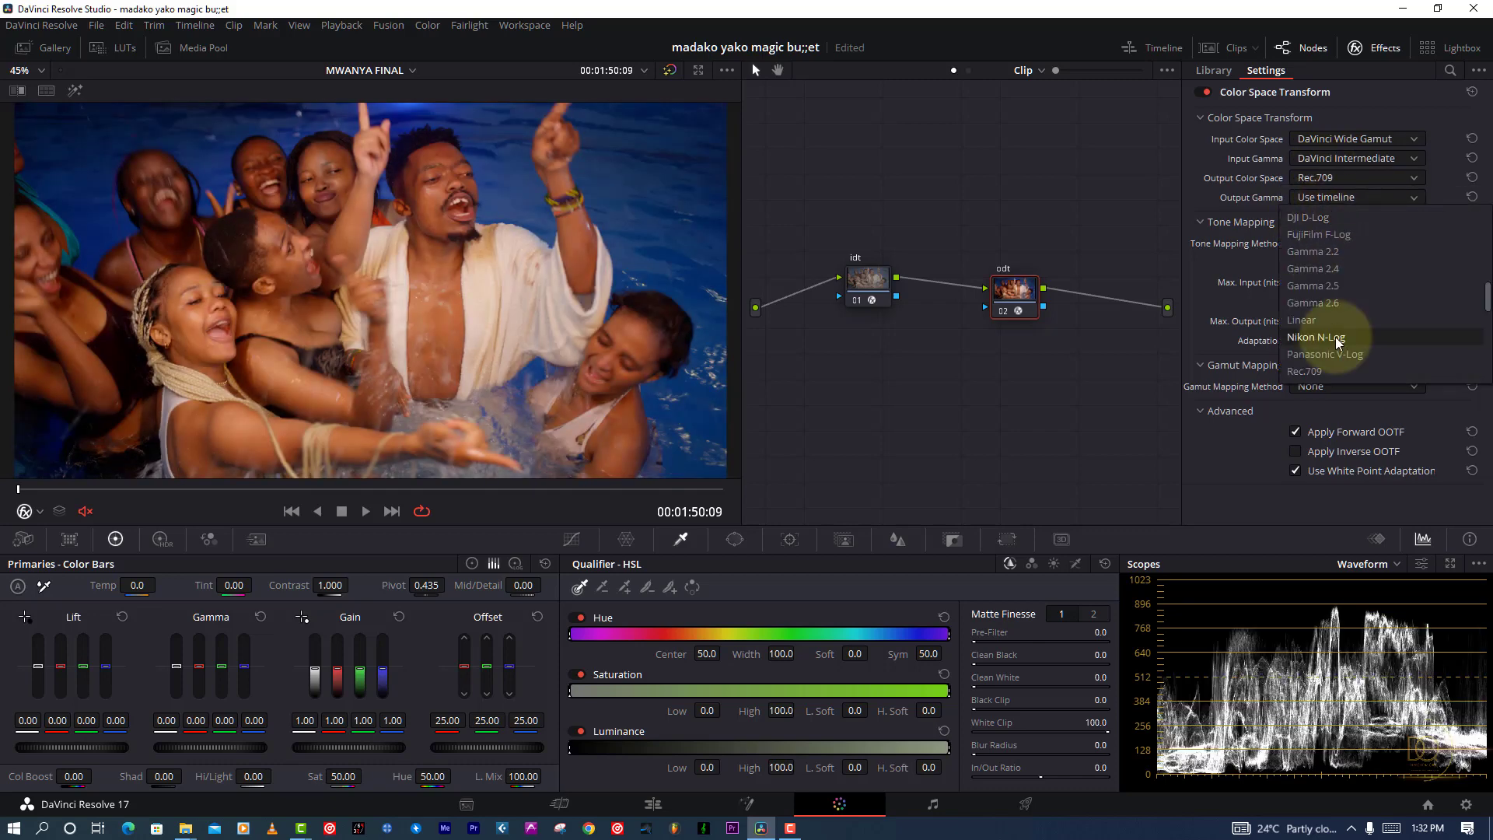
scroll(1338, 342, "down", 2)
left_click(1310, 226)
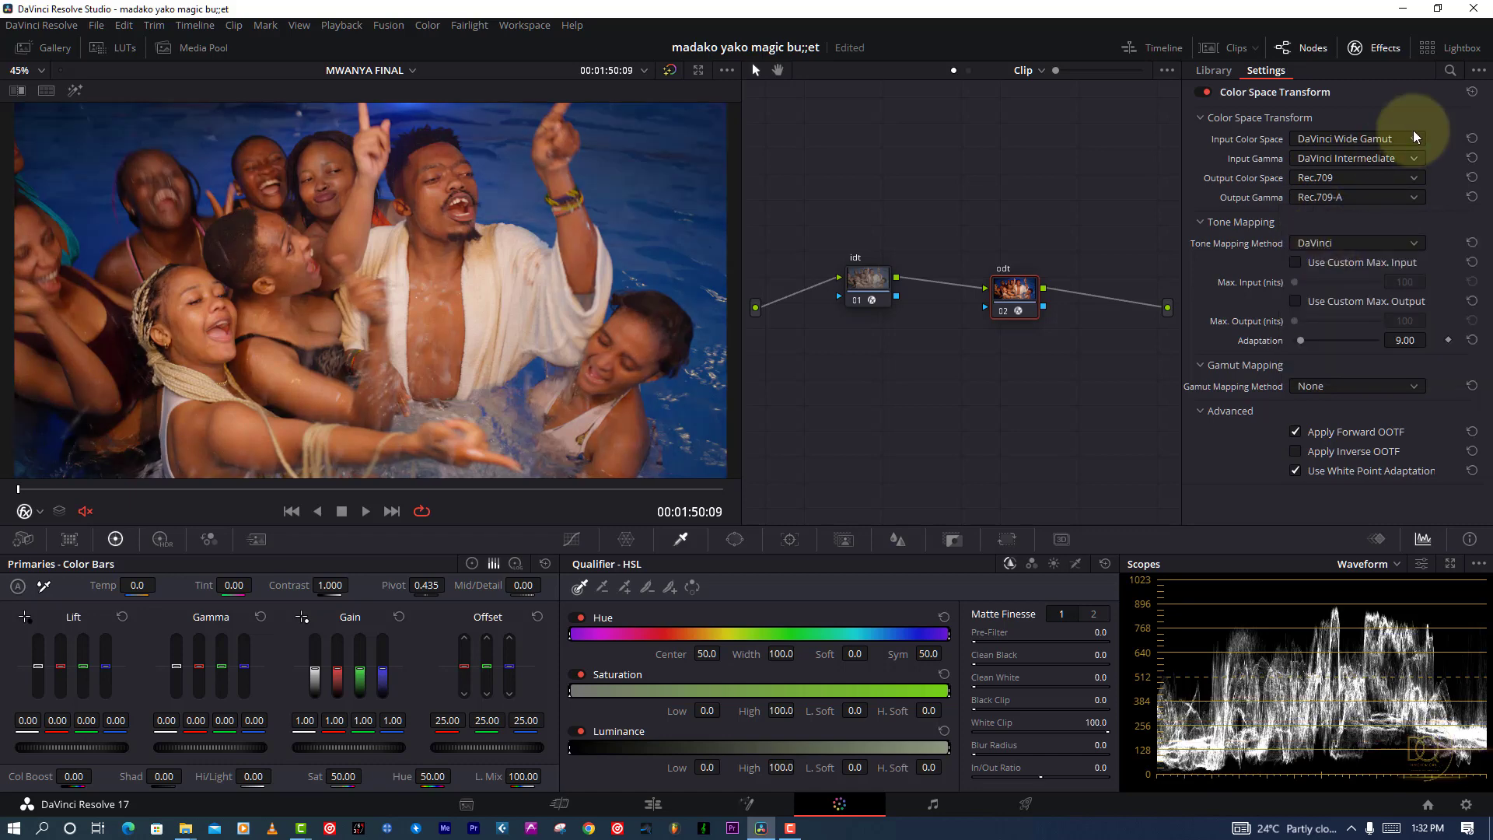
Hide the effects library, space the idt and odt nodes apart, and insert a serial node between them.
left_click(1385, 48)
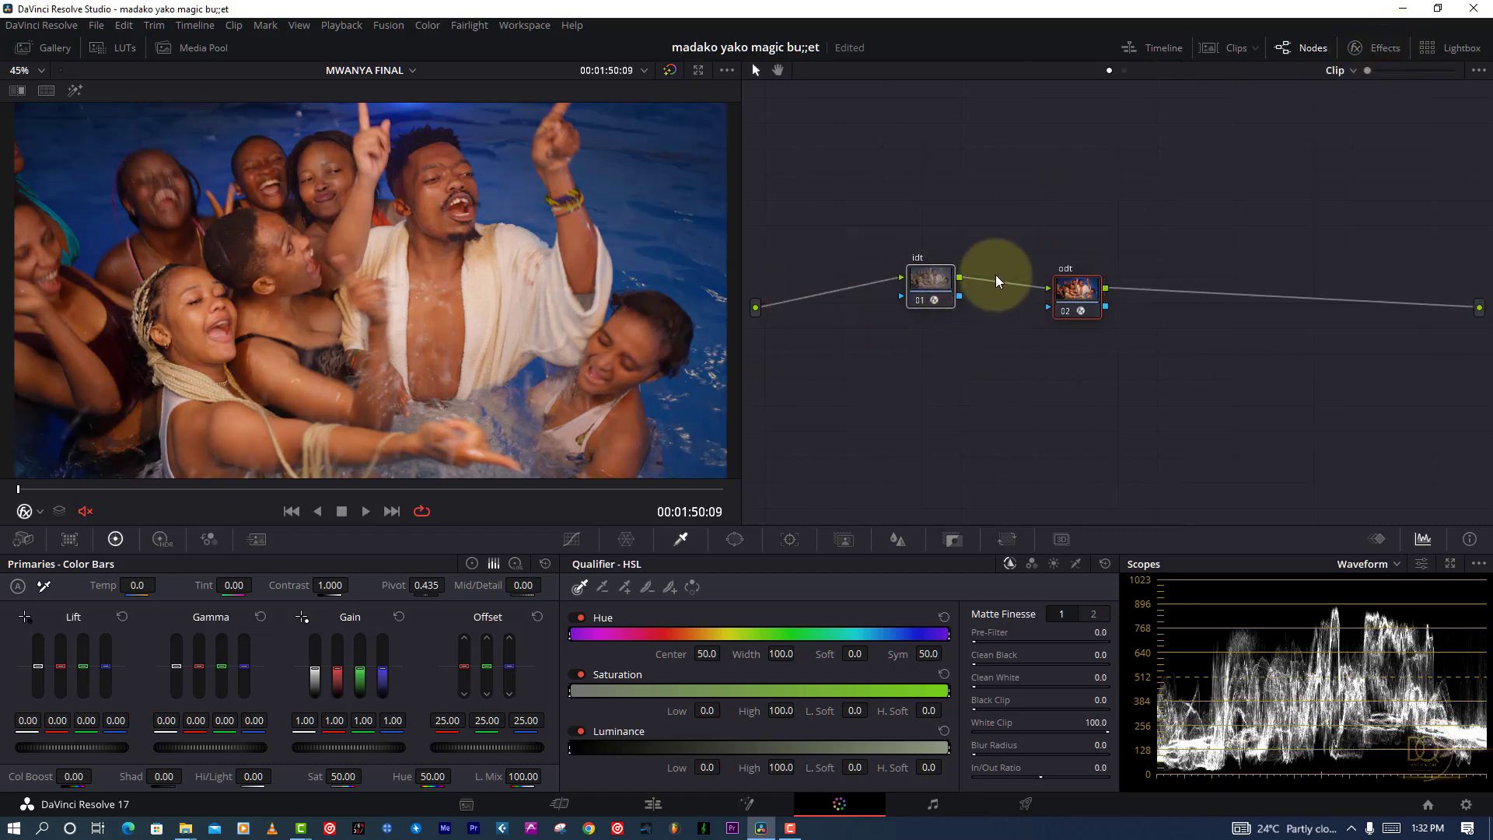
left_click_drag(1085, 292, 1172, 299)
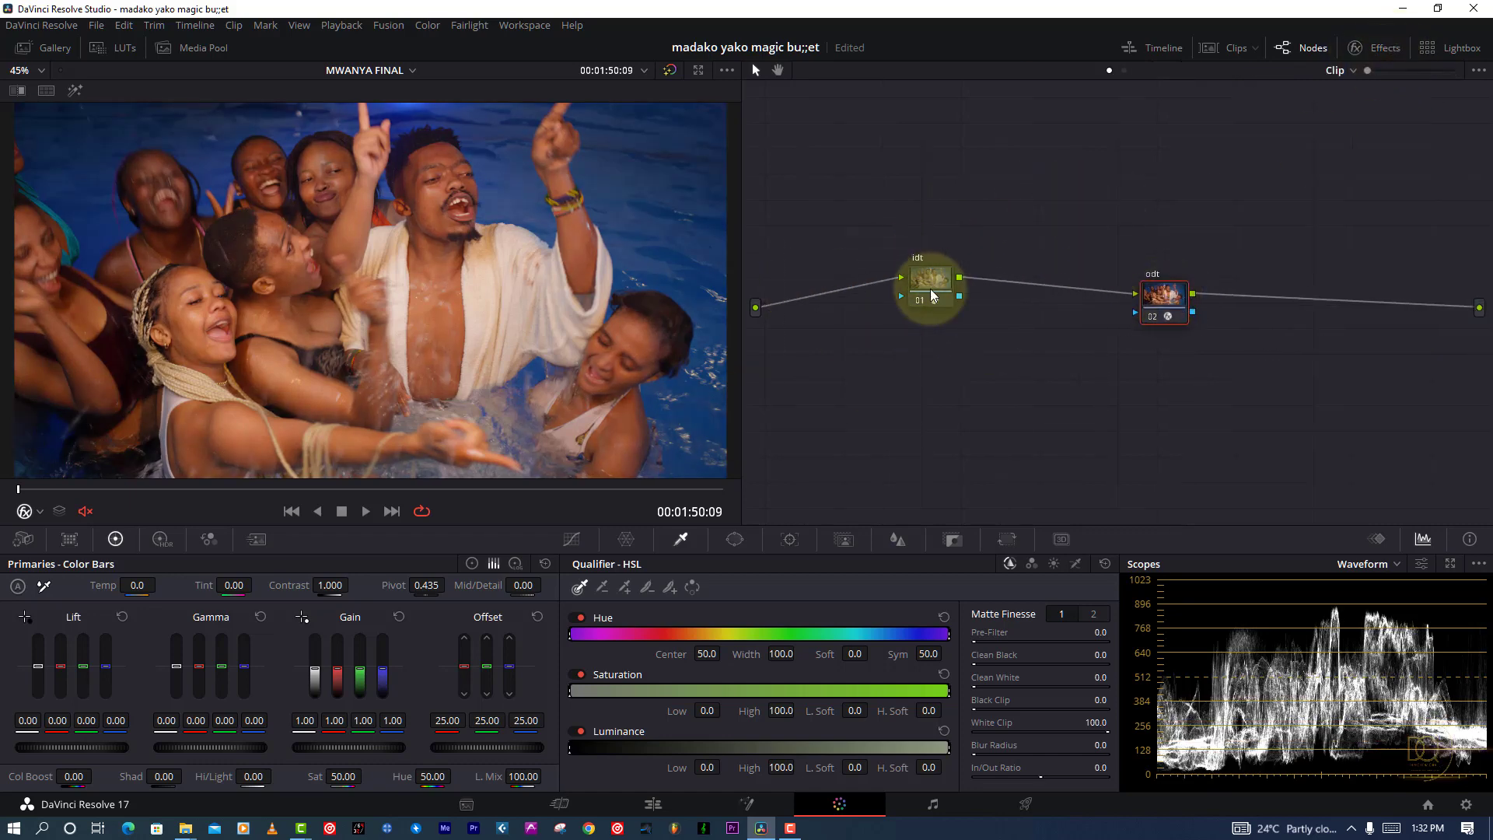
left_click_drag(932, 294, 1010, 285)
key("alt+s")
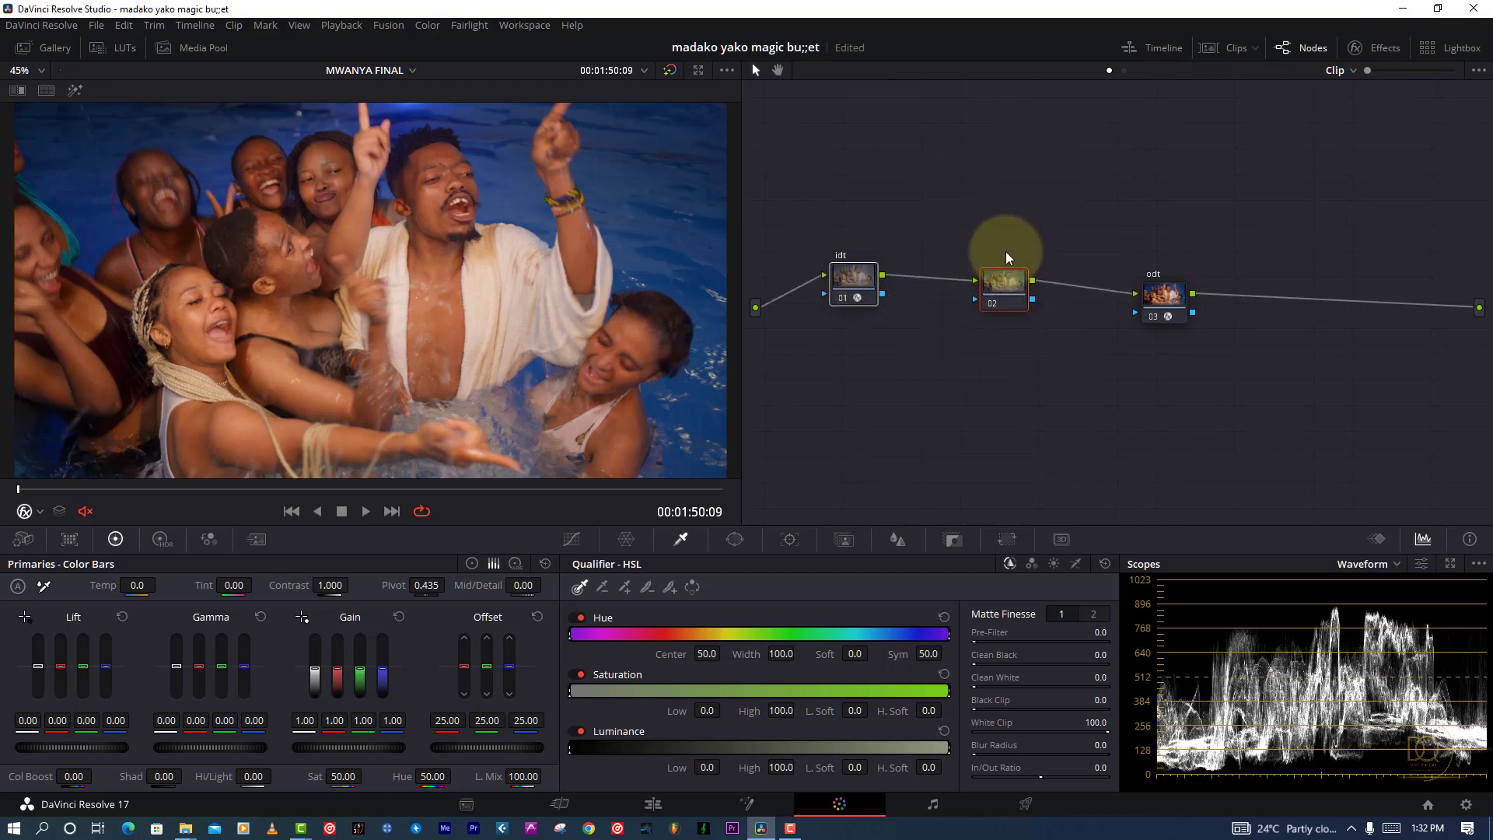
Disable the idt and odt nodes, and move the odt and middle nodes higher in the node graph.
left_click_drag(1019, 211, 950, 309)
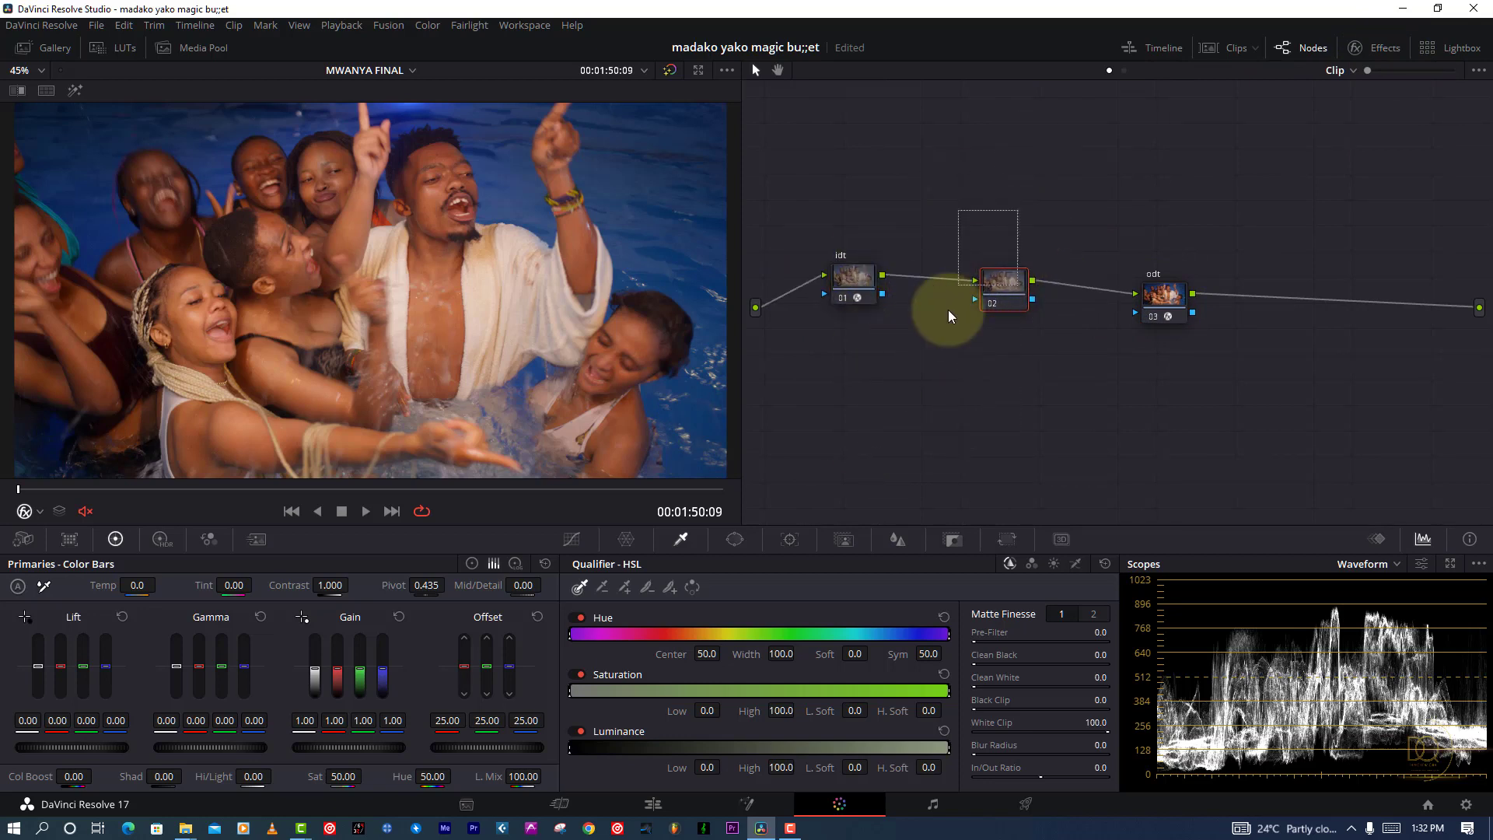
left_click(835, 288)
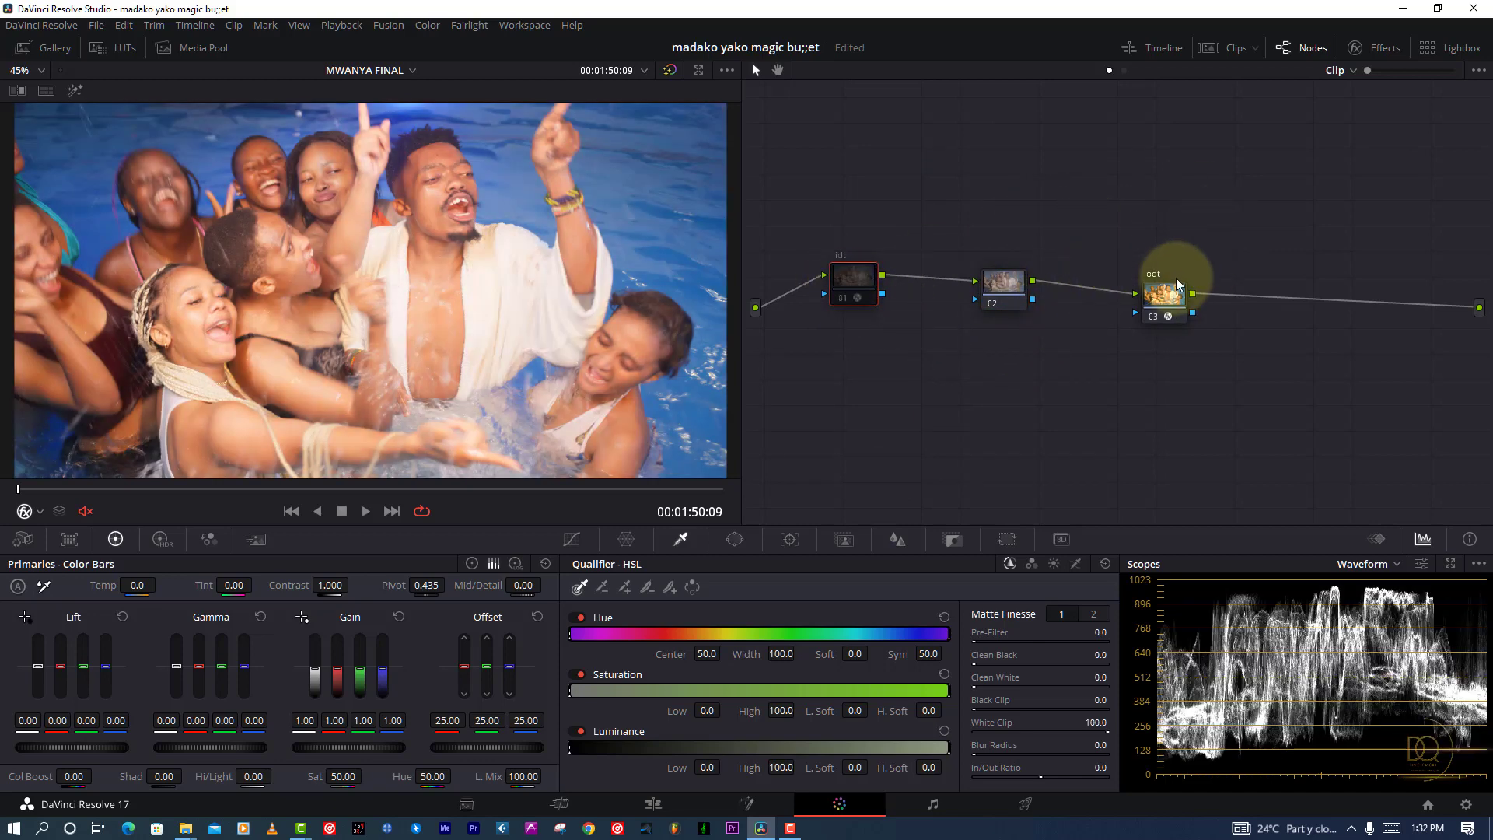
left_click(1170, 289)
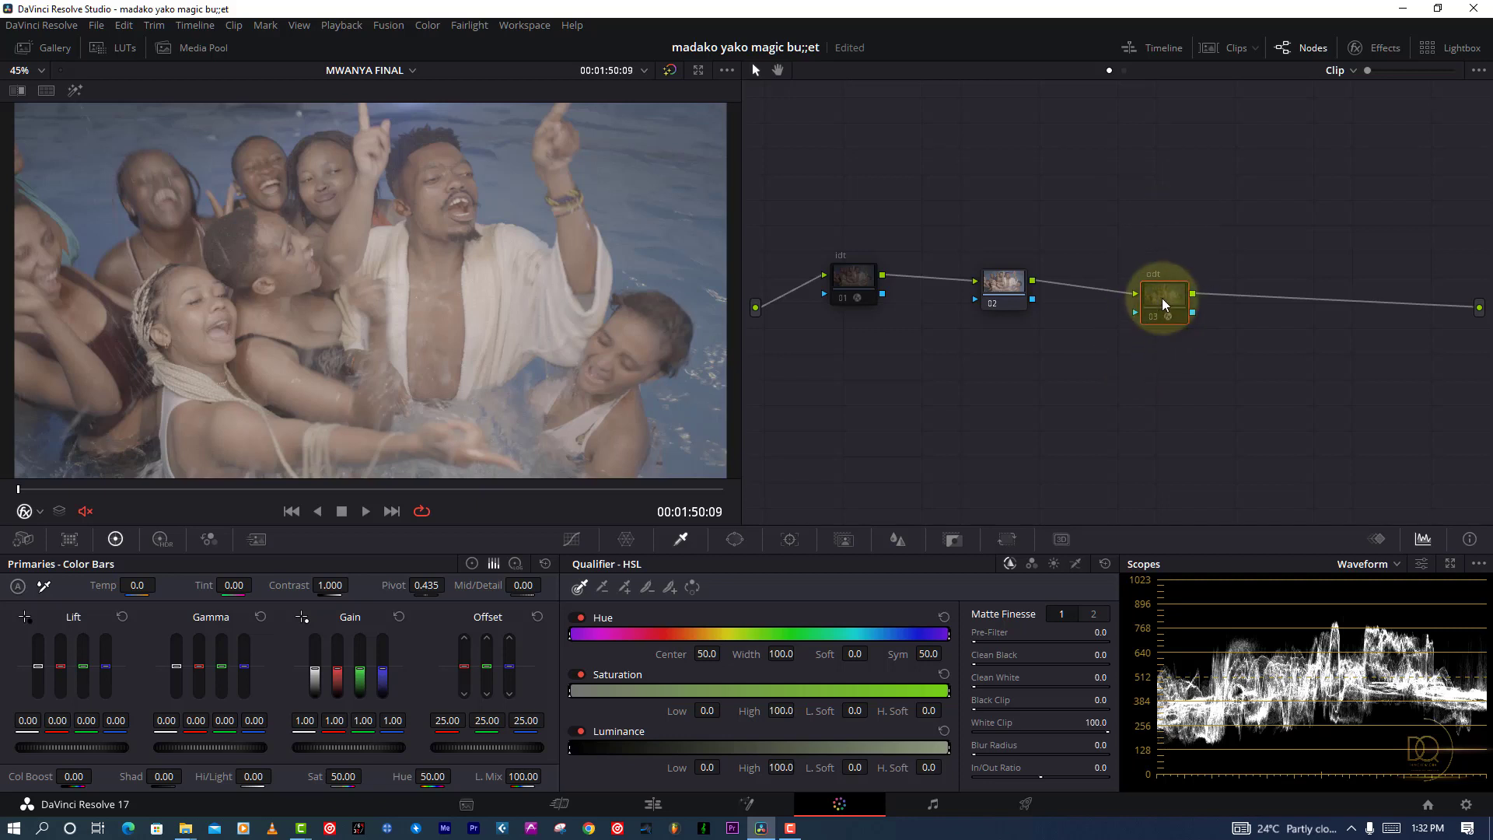
left_click_drag(1159, 294, 1209, 194)
left_click_drag(1013, 300, 1025, 248)
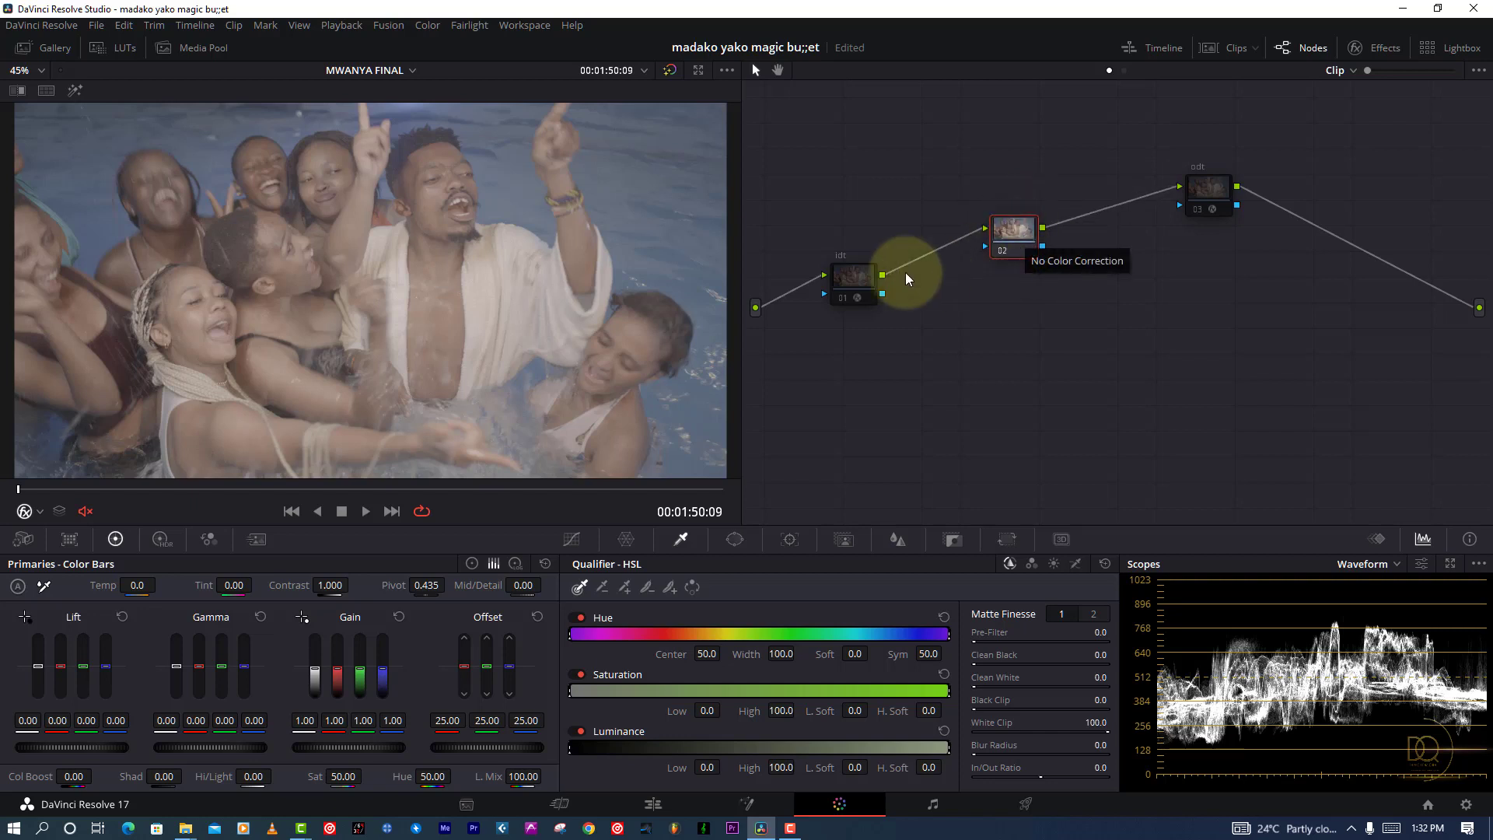
Re-enable the idt and odt nodes, and move the middle node below both of them.
left_click(858, 282)
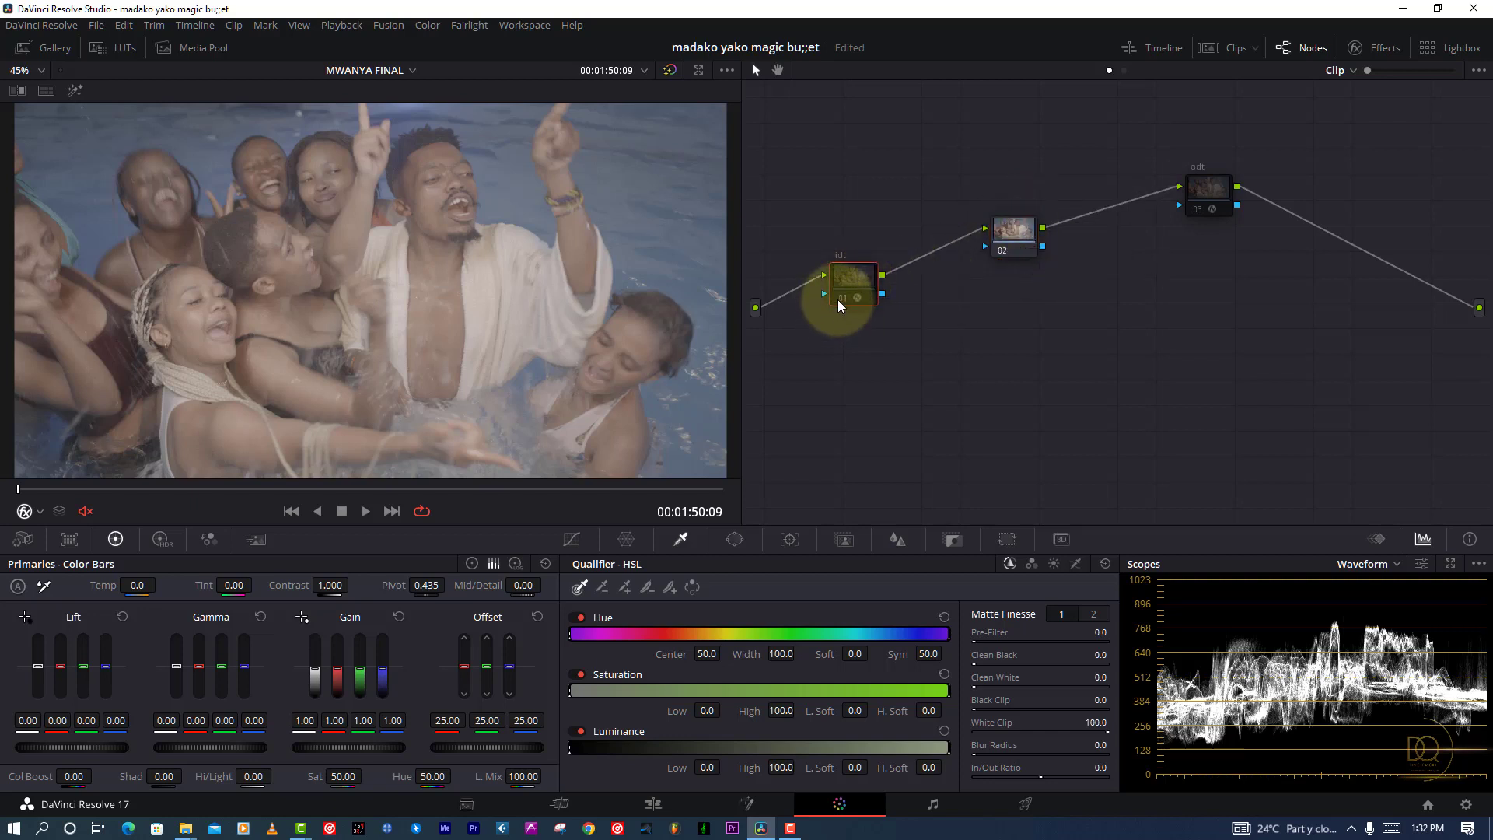
left_click(1370, 49)
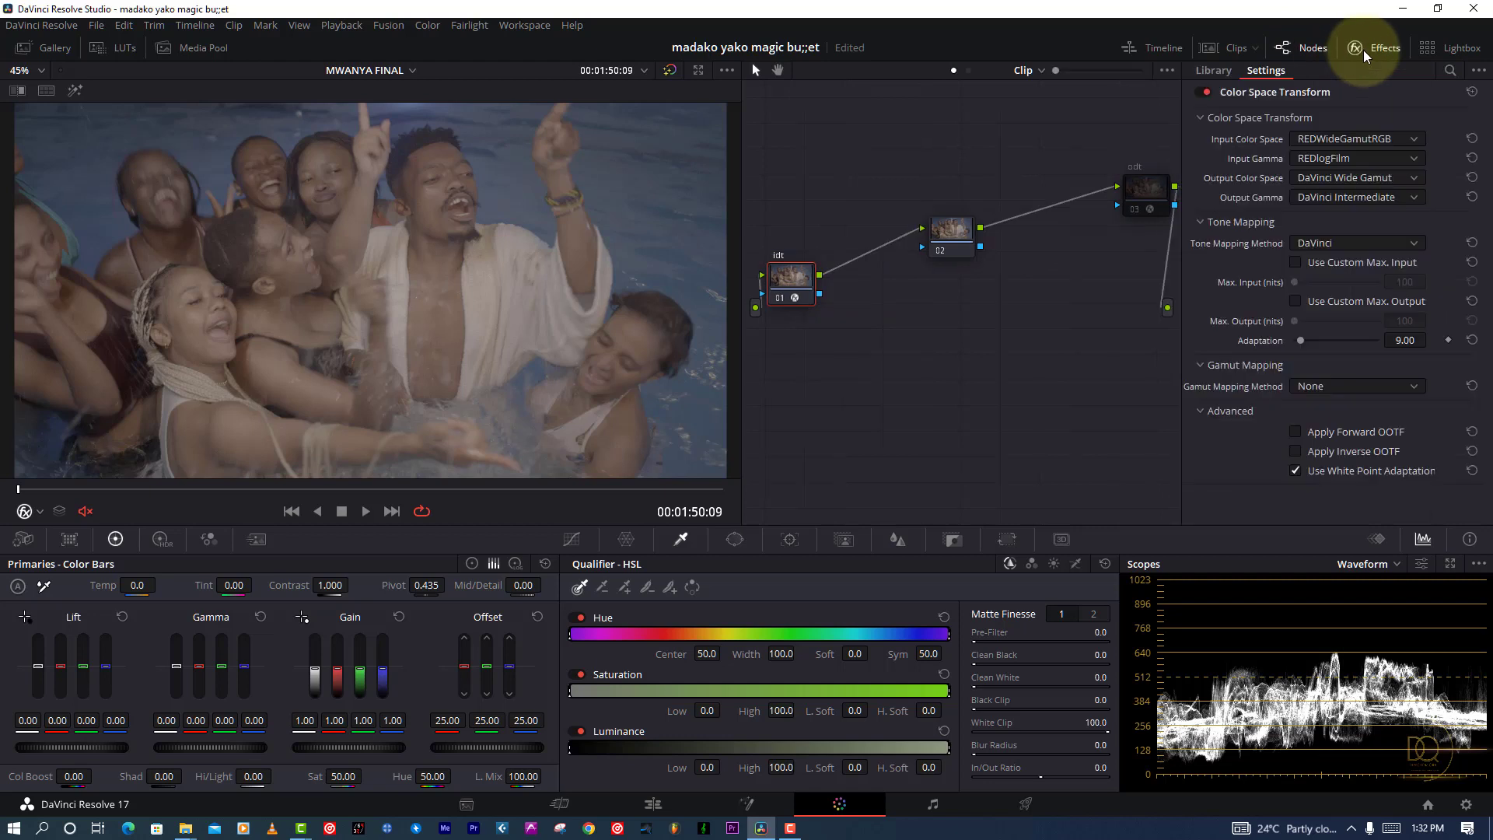
left_click(944, 230)
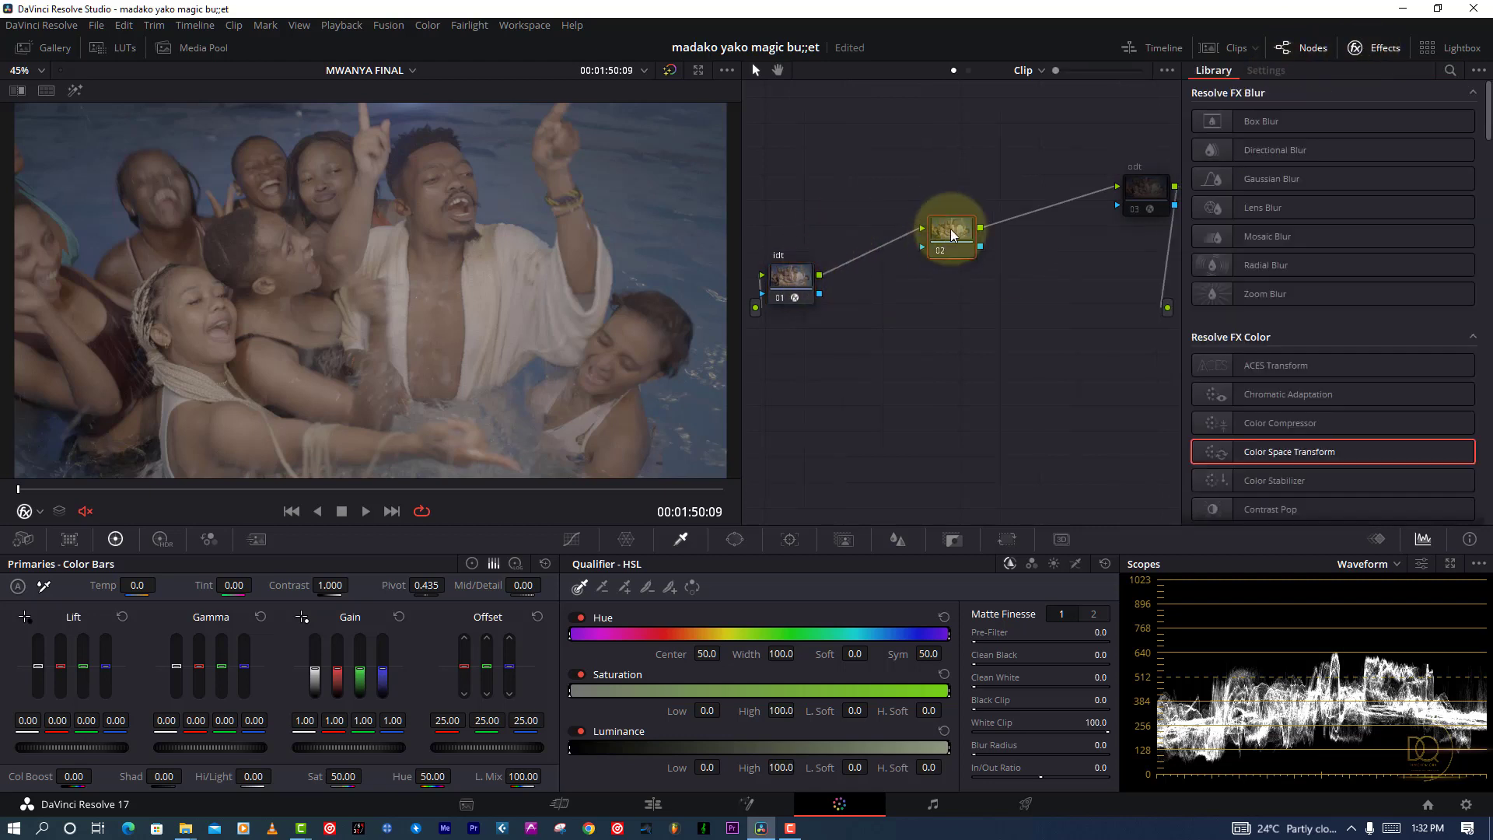
left_click_drag(944, 230, 961, 386)
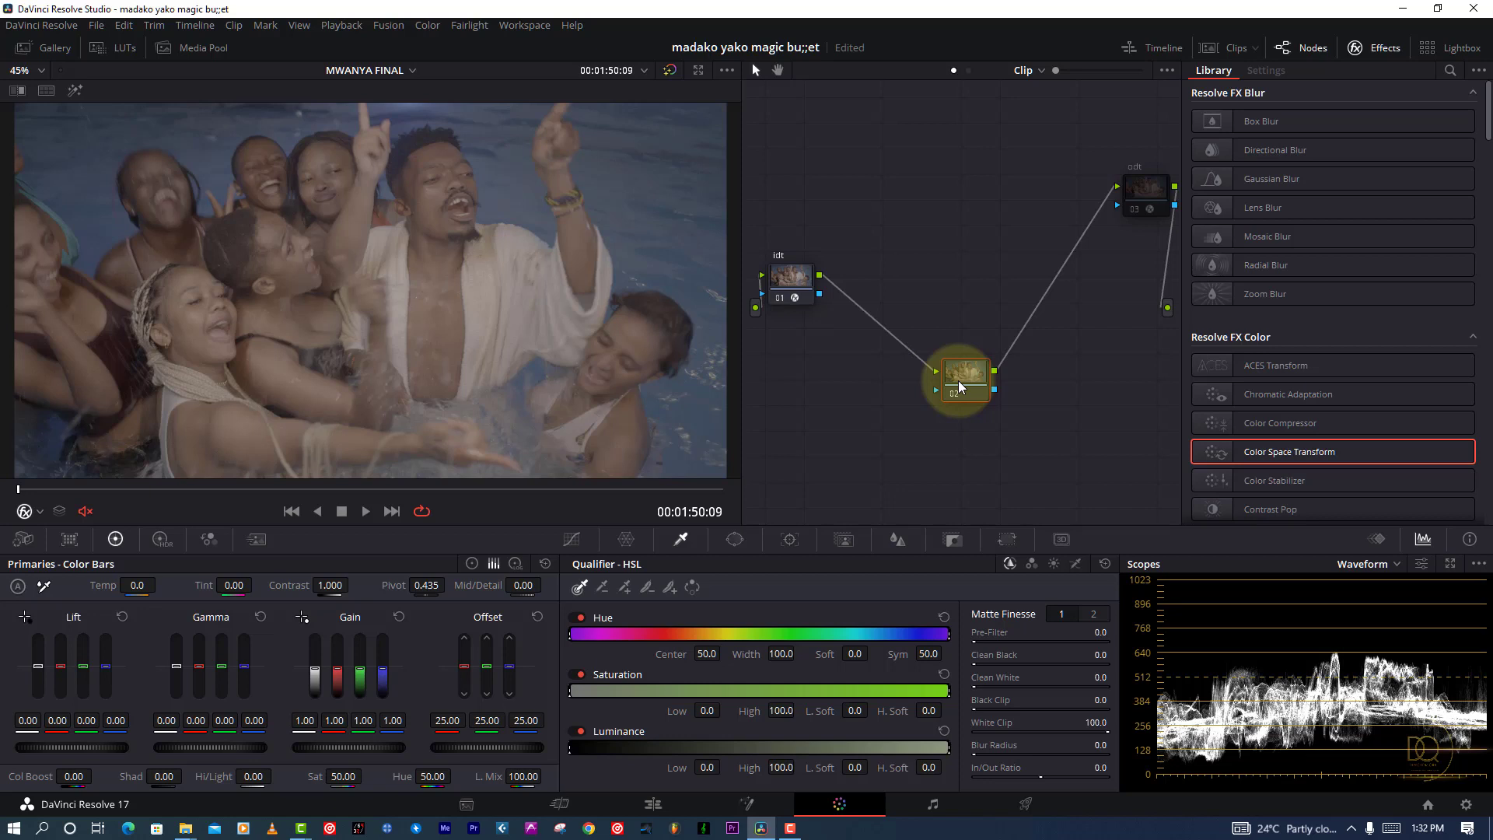
left_click(1360, 50)
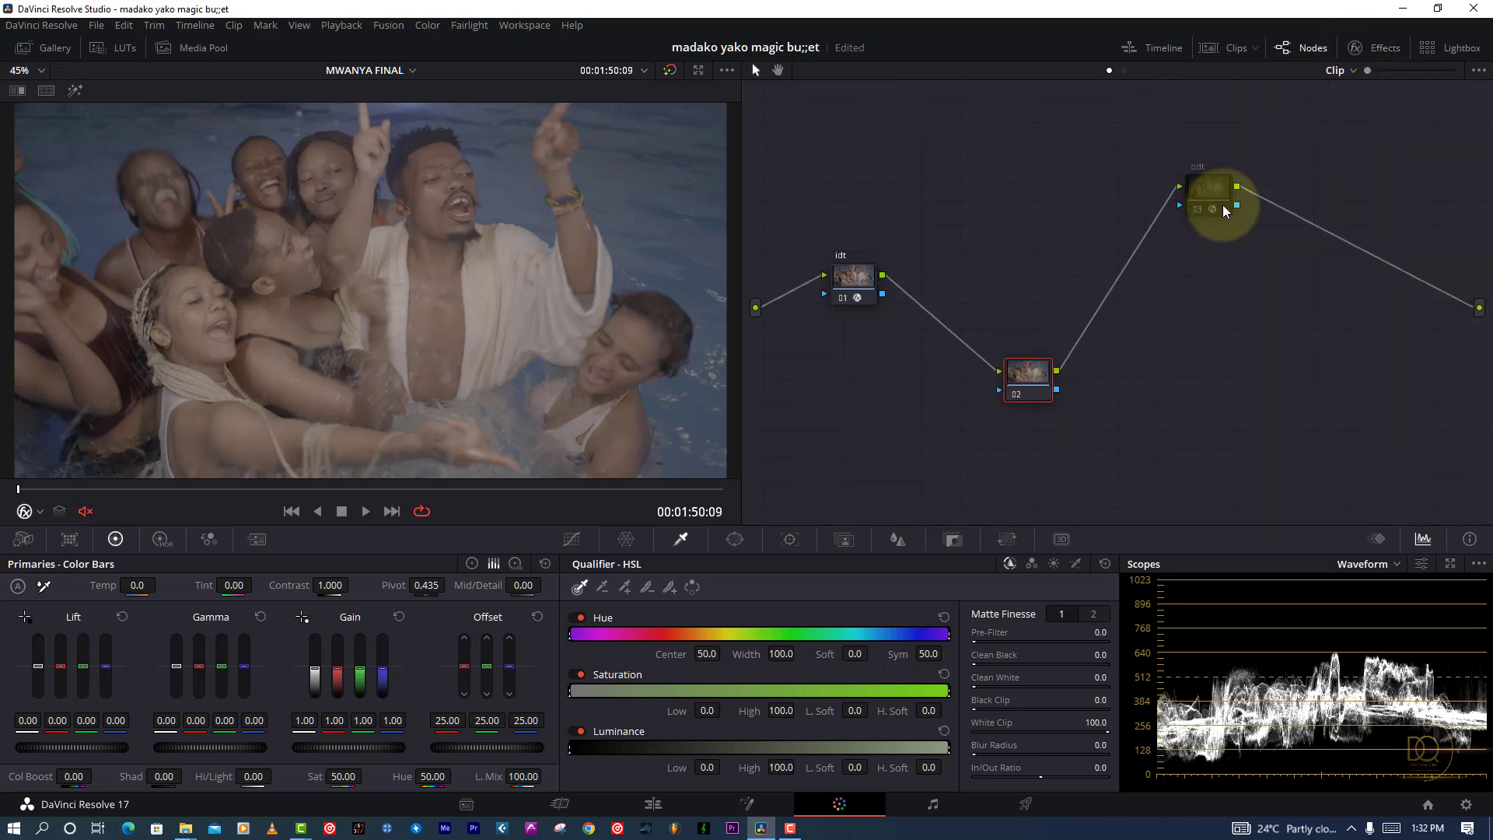
left_click(1197, 209)
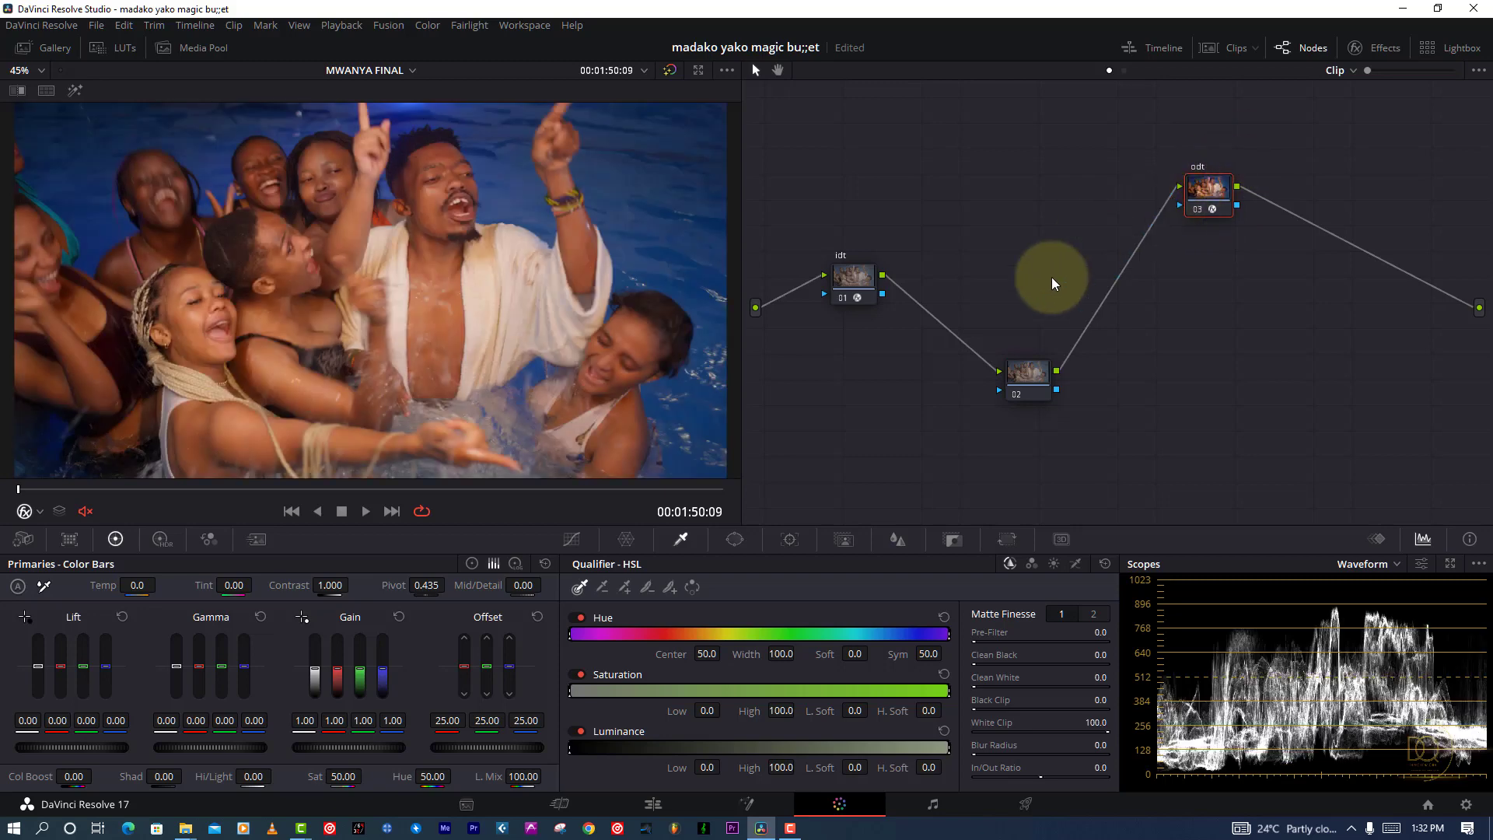
Reset all grades and nodes, and set up two serial nodes spaced widely apart.
left_click(1019, 371)
right_click(1006, 260)
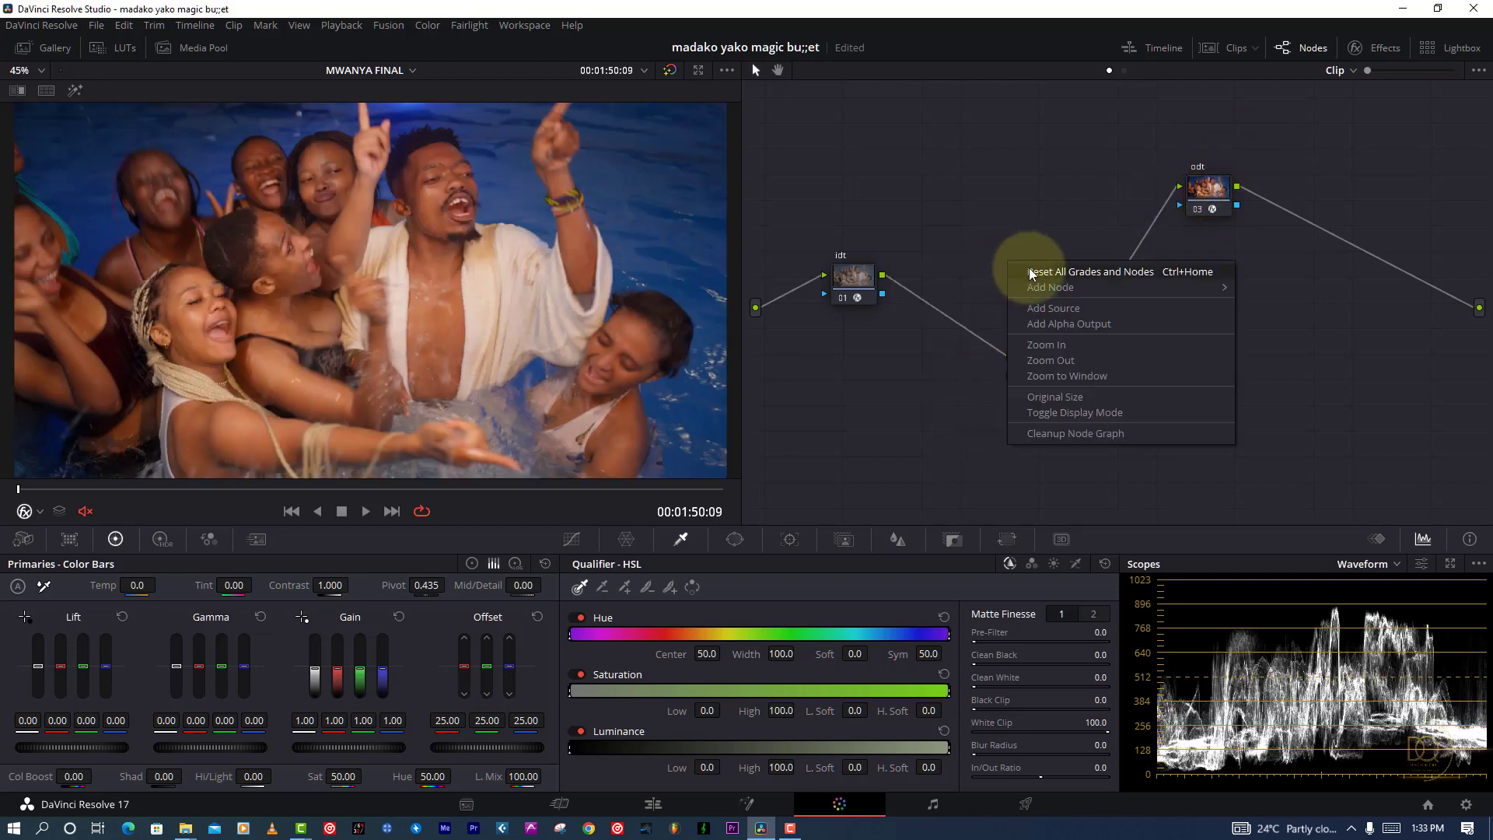
left_click(1029, 272)
key("alt+s")
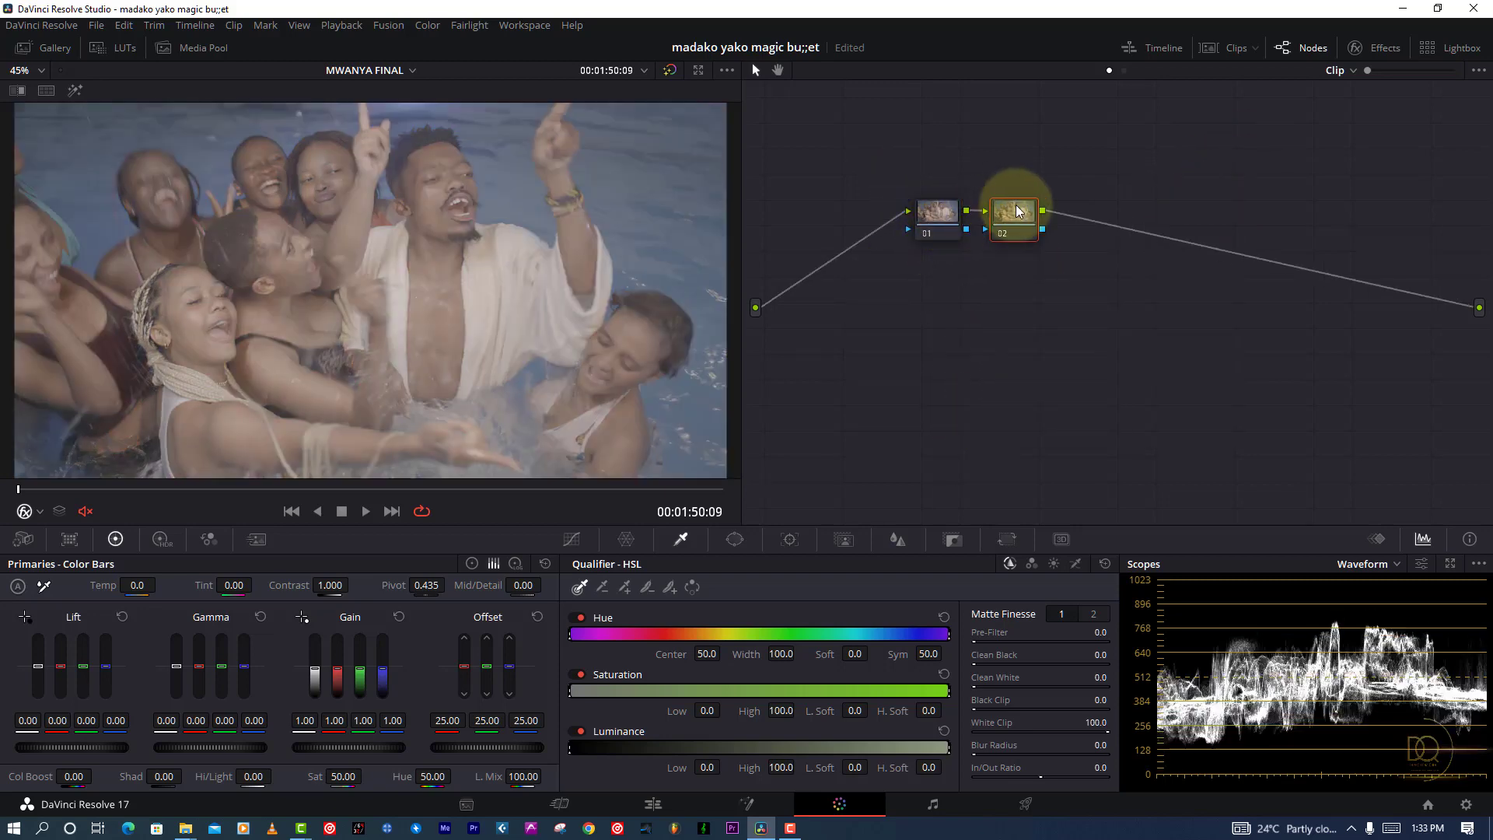
left_click_drag(1018, 211, 1204, 217)
mouse_move(929, 214)
left_mouse_down()
mouse_move(902, 211)
mouse_move(908, 227)
left_mouse_up()
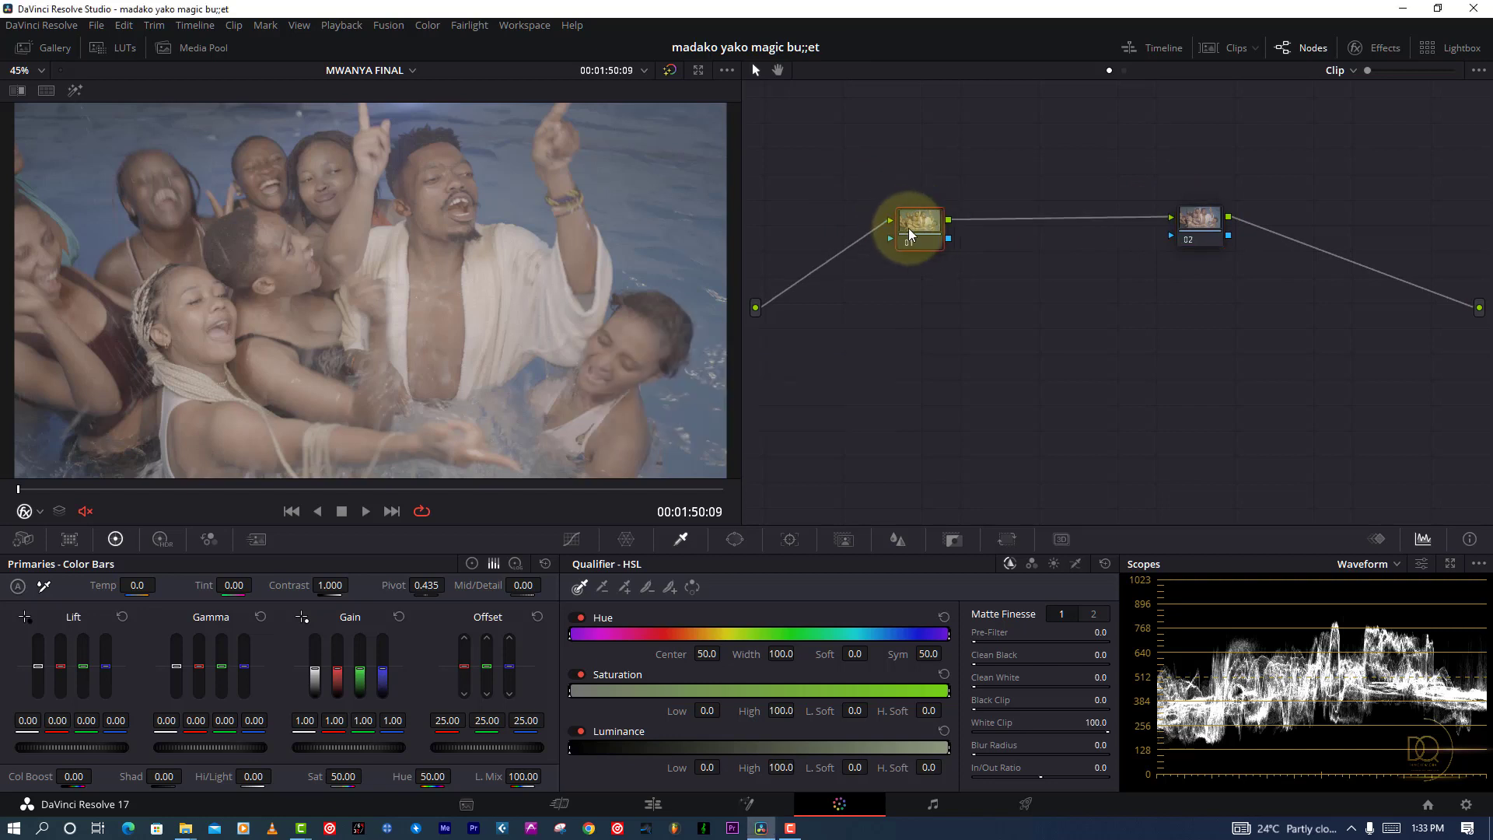
Apply the ACES Transform effect to both nodes.
left_click(1389, 50)
left_click_drag(1276, 367, 875, 214)
left_click(1137, 220)
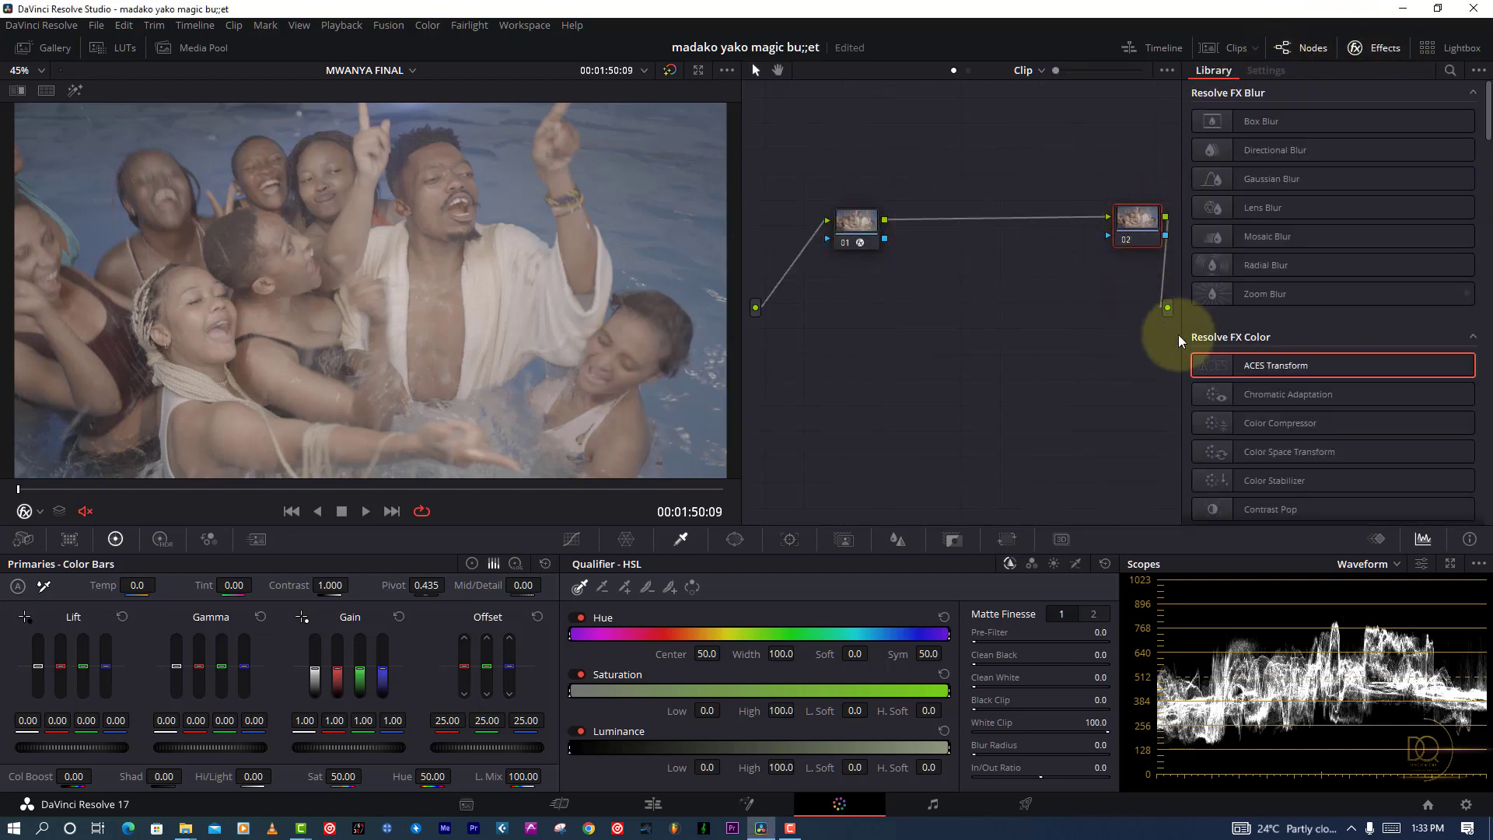
left_click_drag(1202, 366, 1107, 227)
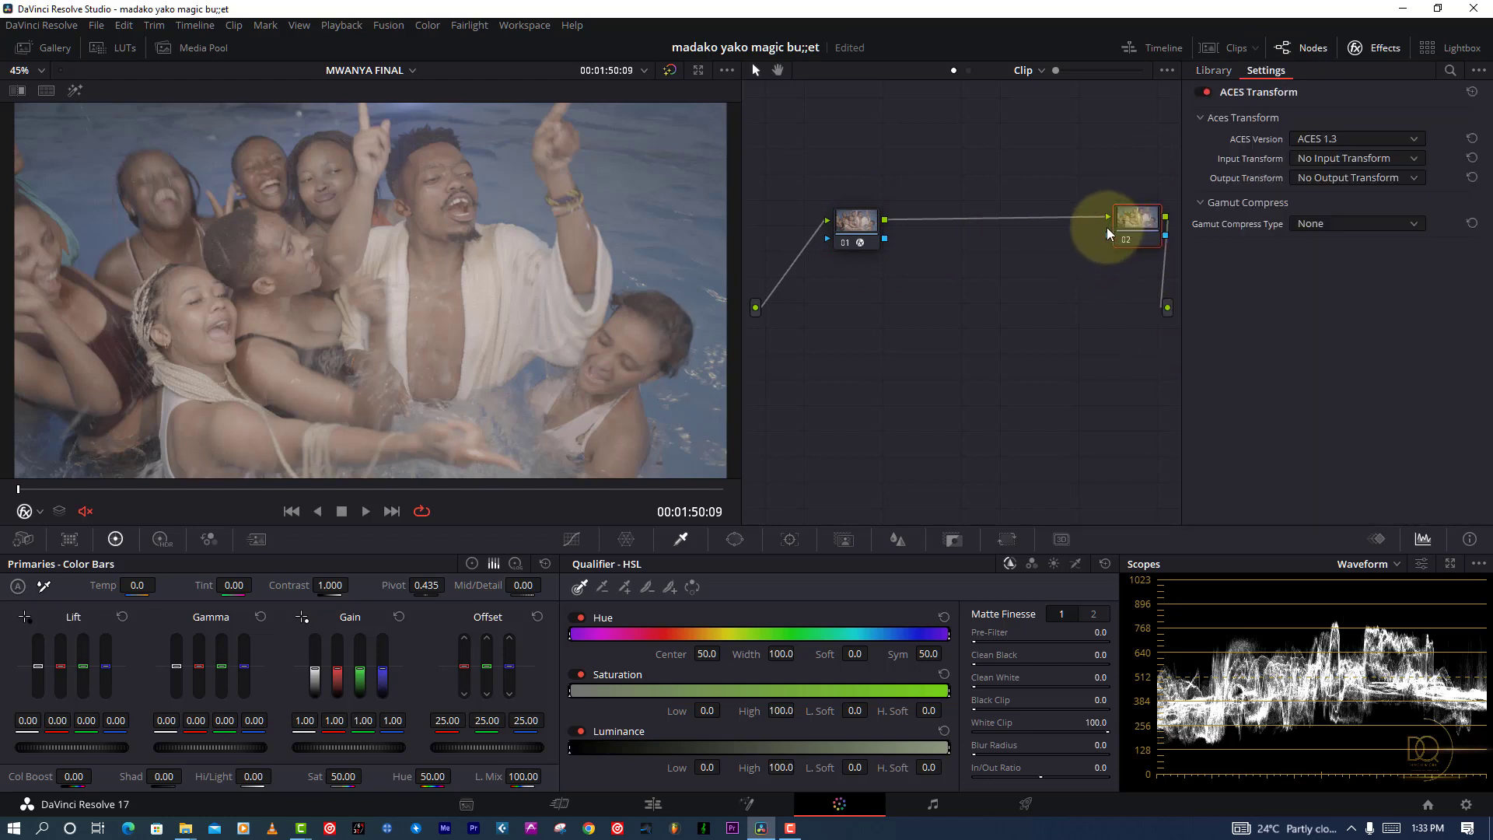
Set the first node's ACES input transform to REDcolor4/REDlogFilm and its output transform to ACEScct - CSC.
left_click(826, 221)
left_click(1333, 162)
scroll(1334, 178, "down", 8)
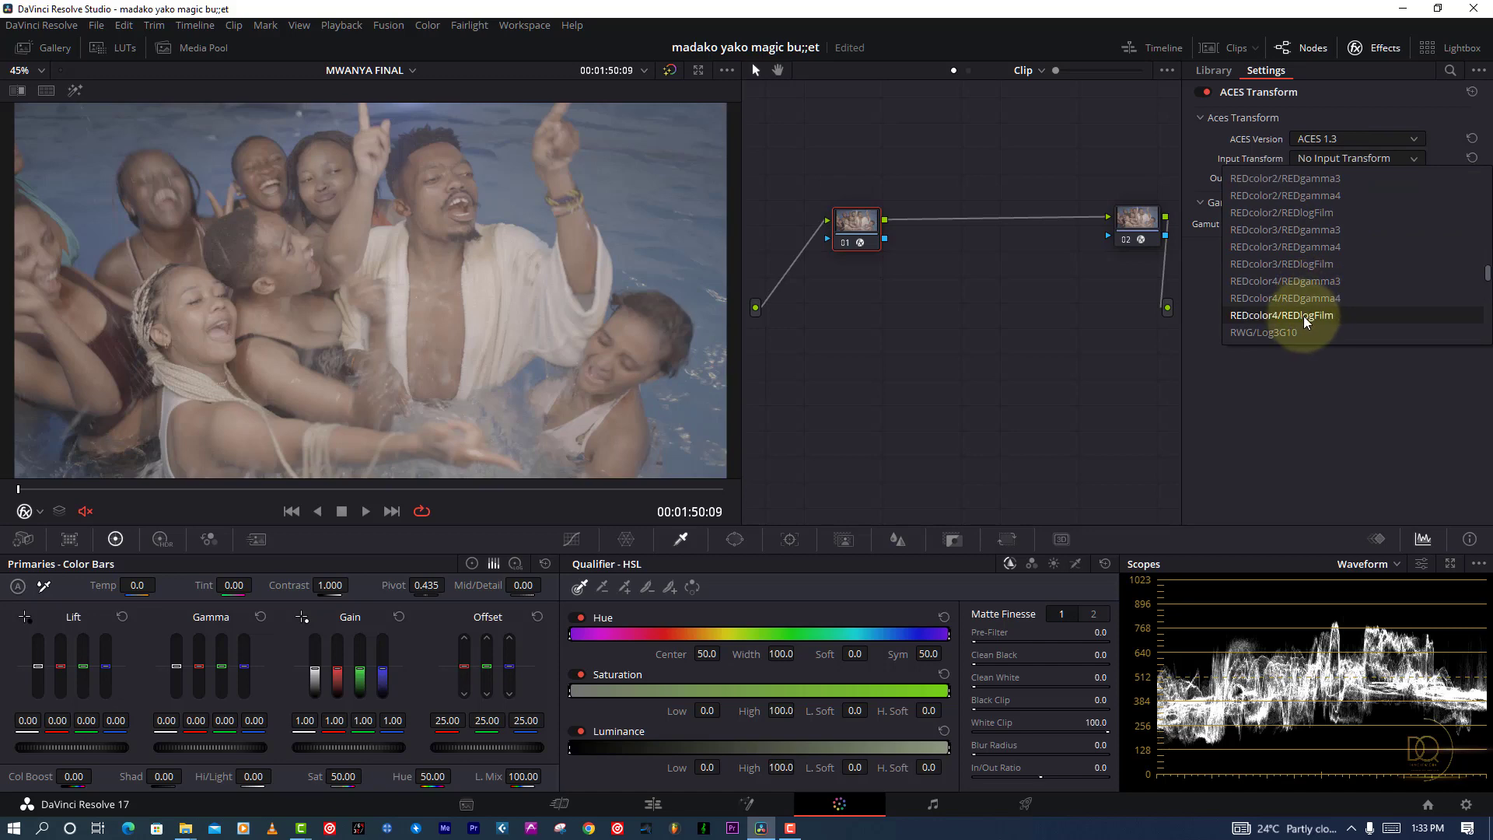
scroll(1304, 315, "down", 2)
left_click(1304, 316)
left_click(1329, 181)
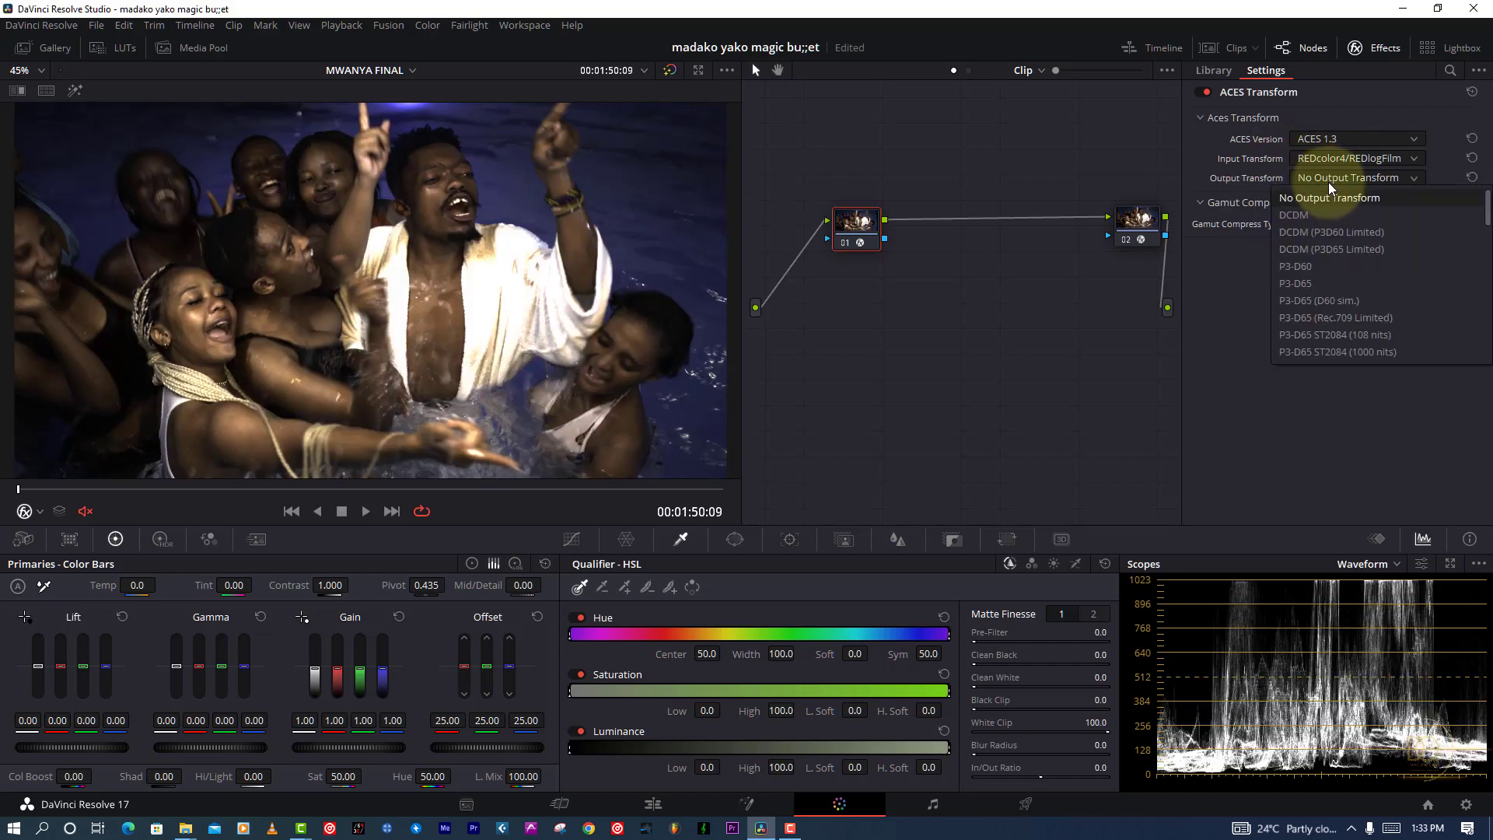
scroll(1329, 184, "down", 7)
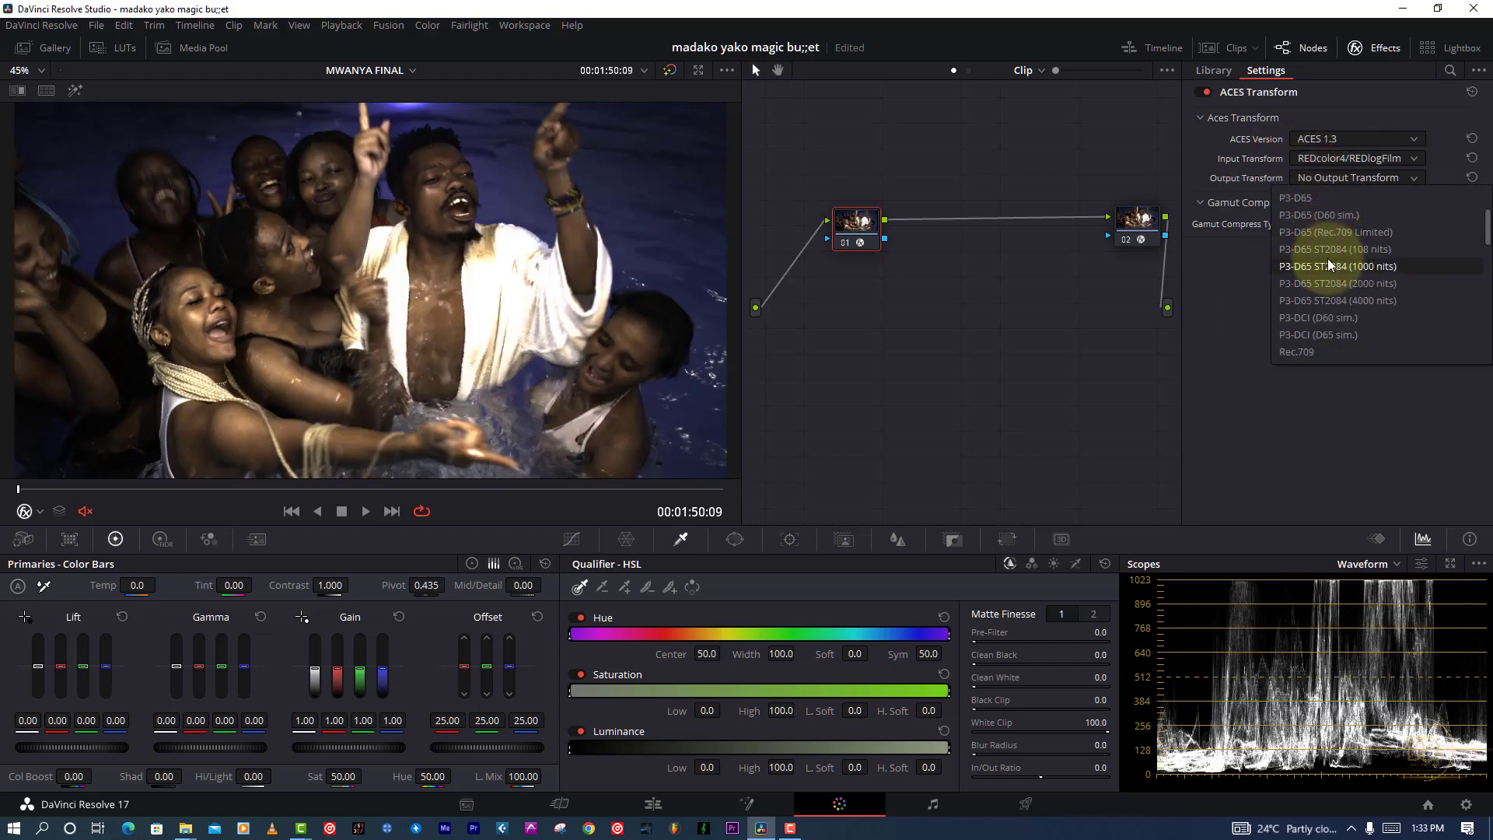
scroll(1328, 258, "down", 1)
left_click(1322, 353)
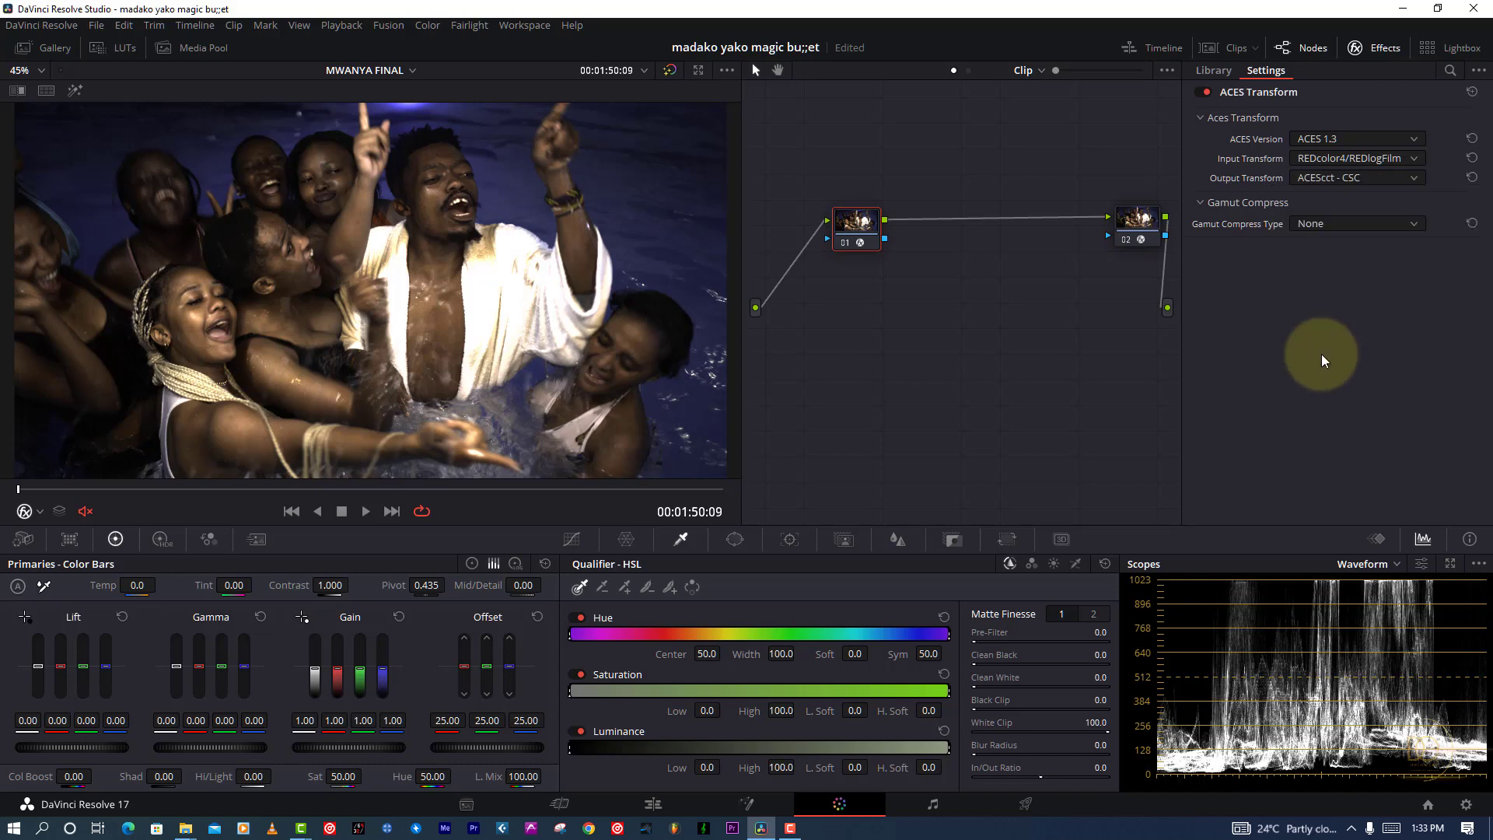
Set the second node's ACES input transform to ACEScct - CSC and its output transform to Rec.709, and hide the effects library.
left_click(1346, 157)
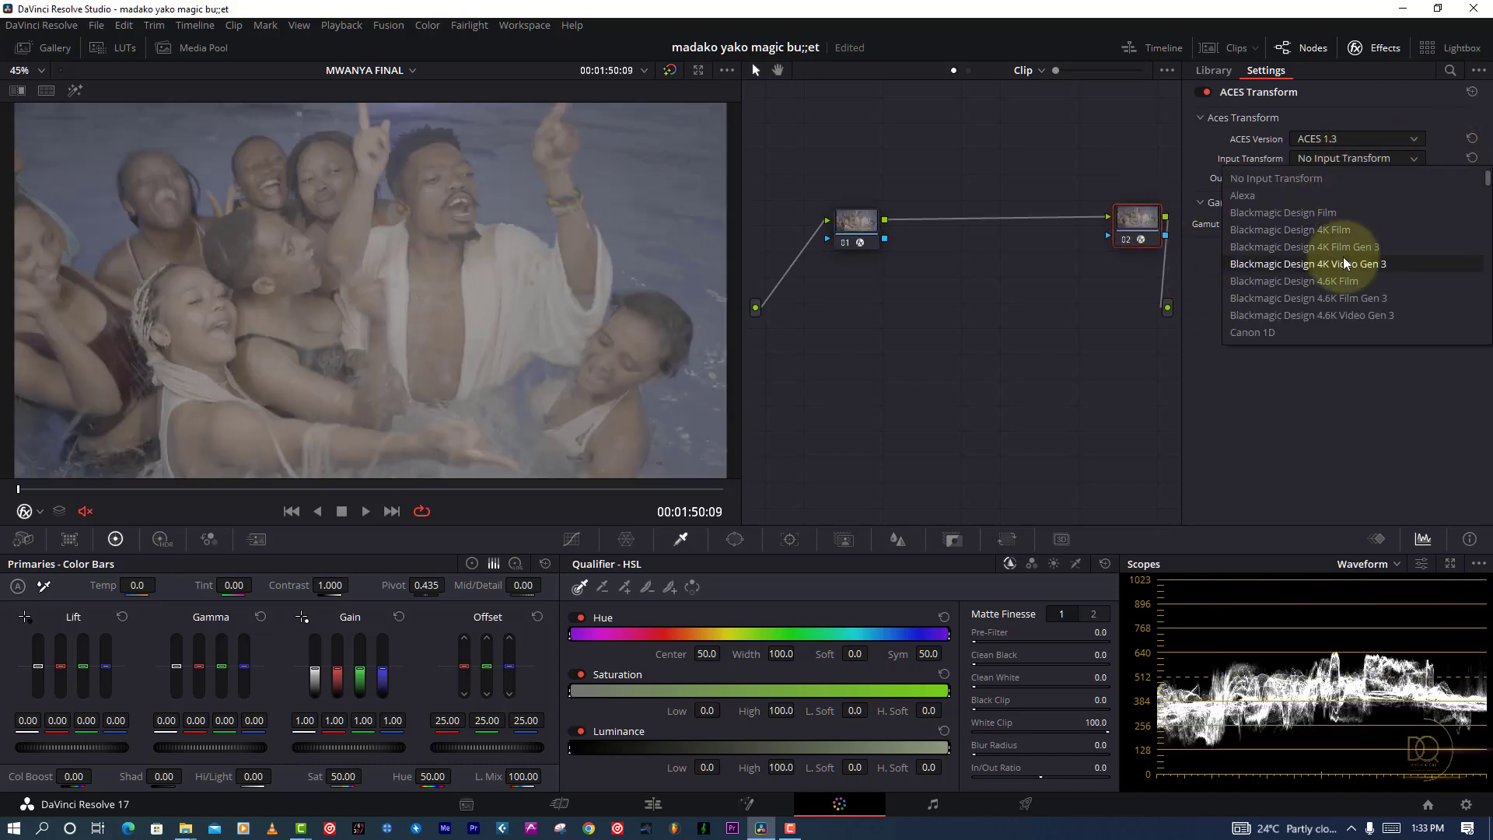
scroll(1283, 328, "down", 3)
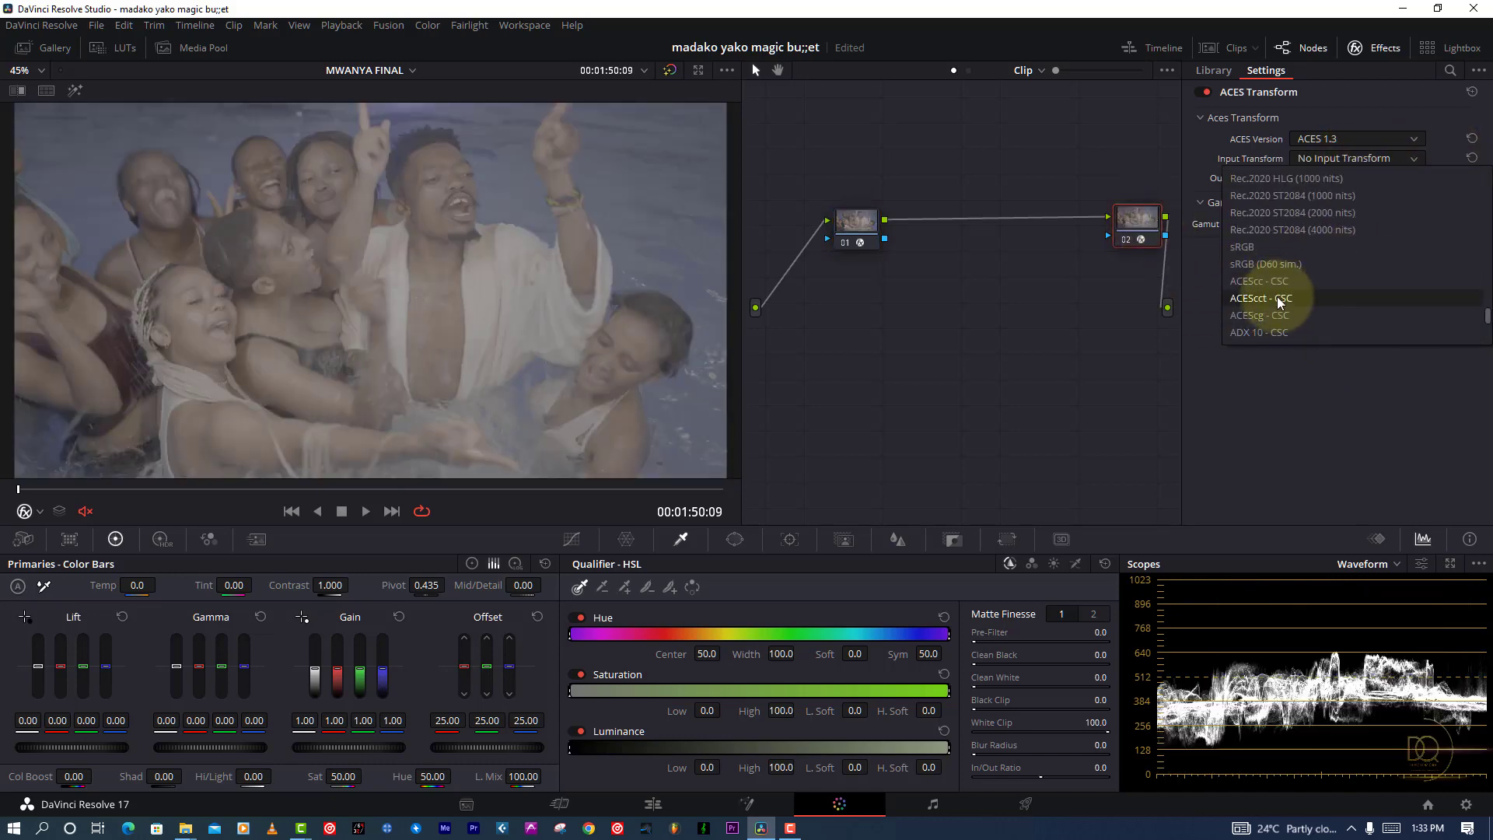
left_click(1276, 300)
left_click(1347, 176)
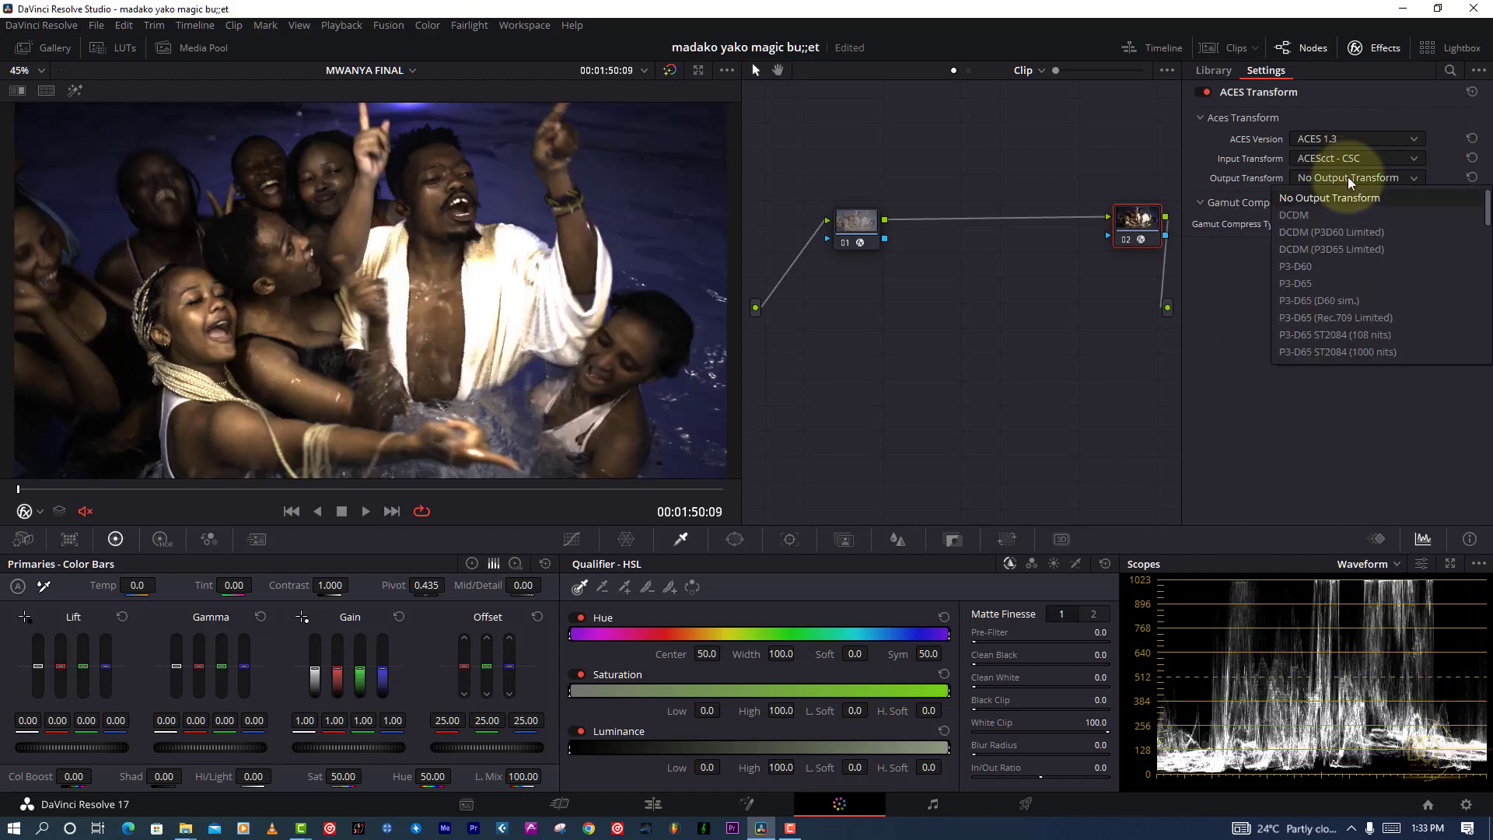
scroll(1318, 310, "down", 5)
left_click(1309, 350)
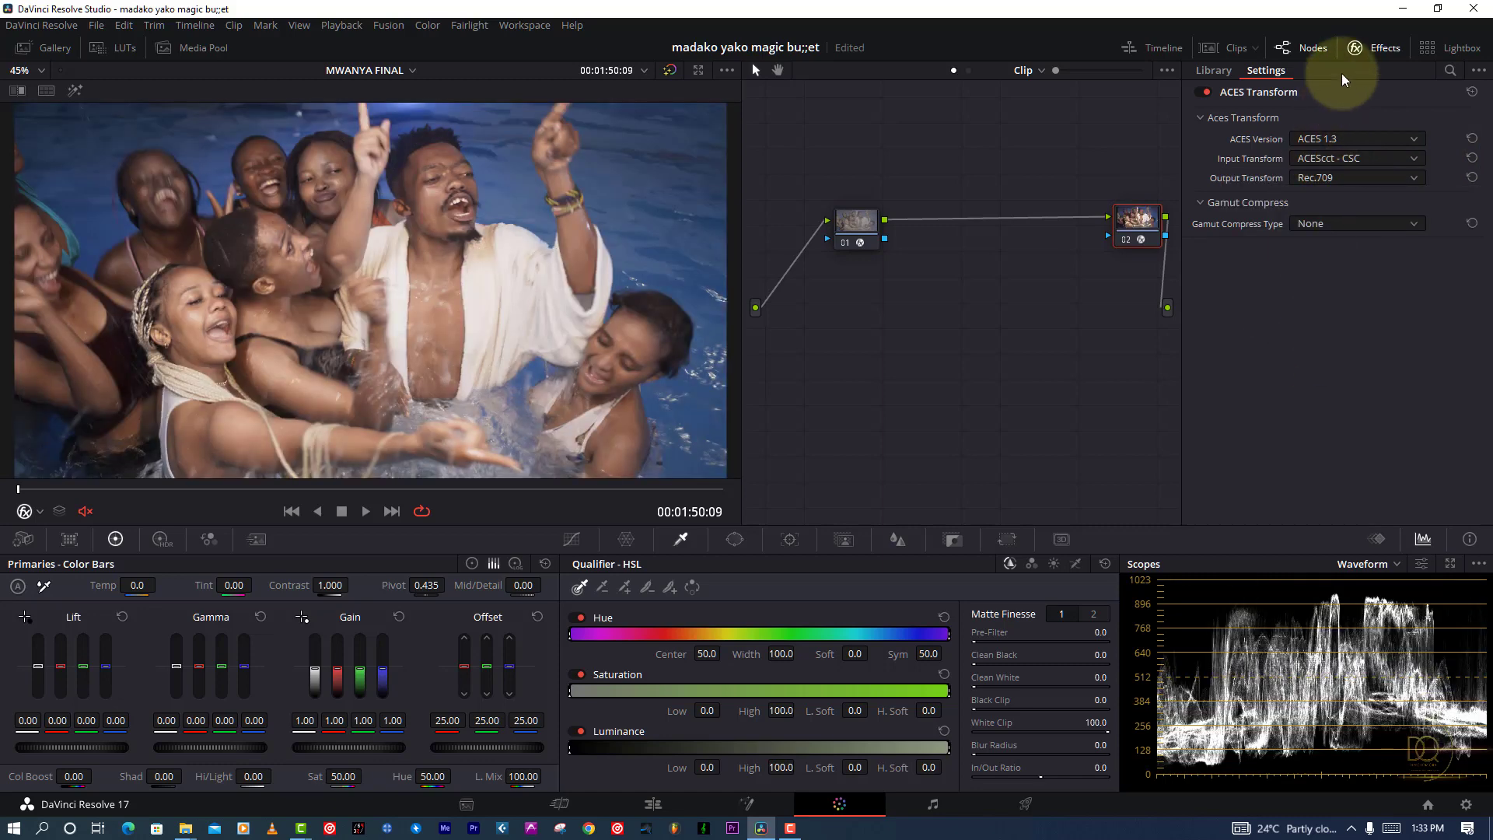
left_click(1369, 48)
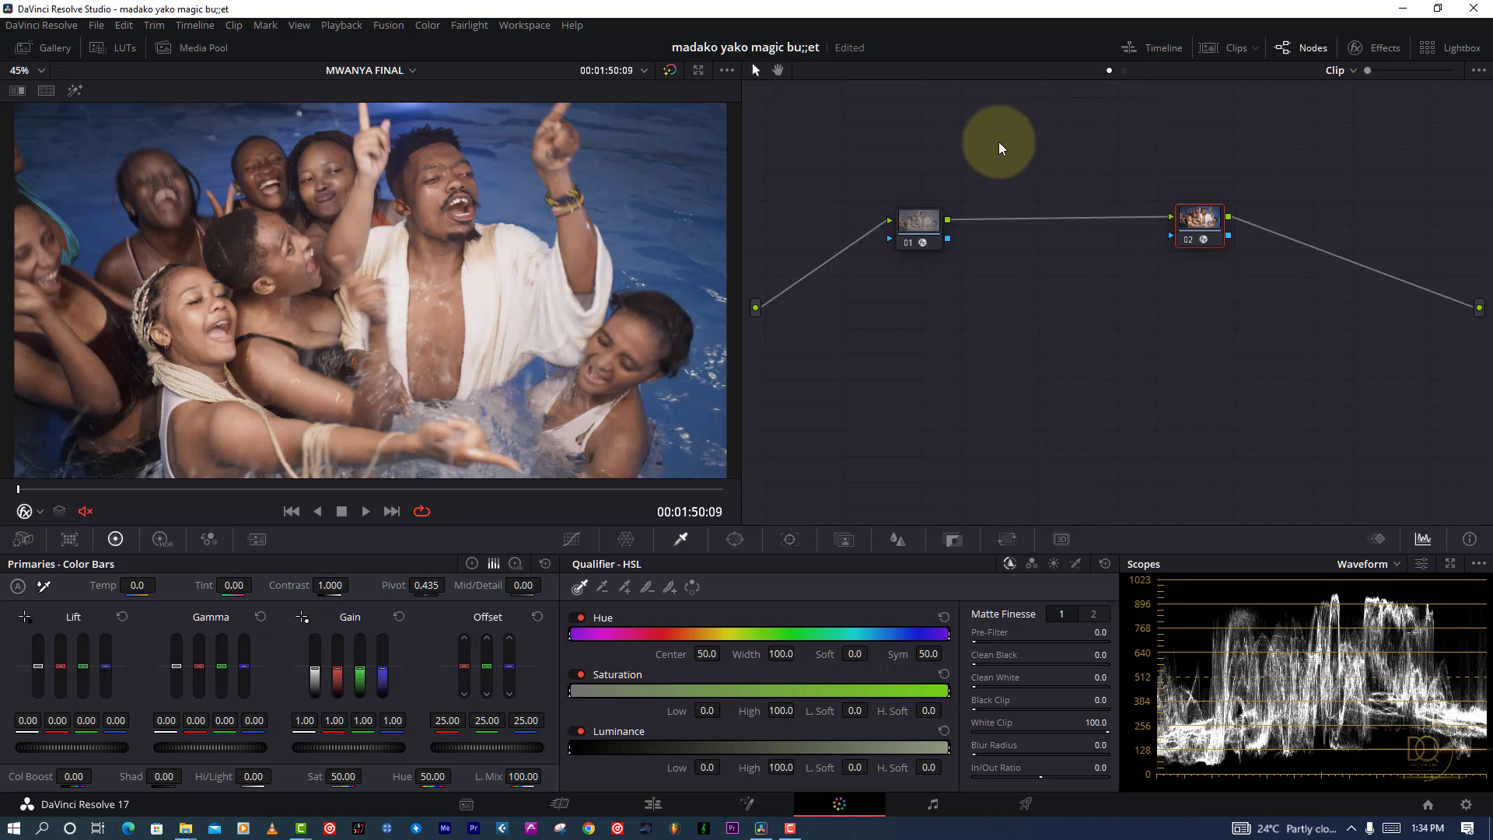
Insert a serial node between the two ACES Transform nodes and place it below them.
left_click(918, 223)
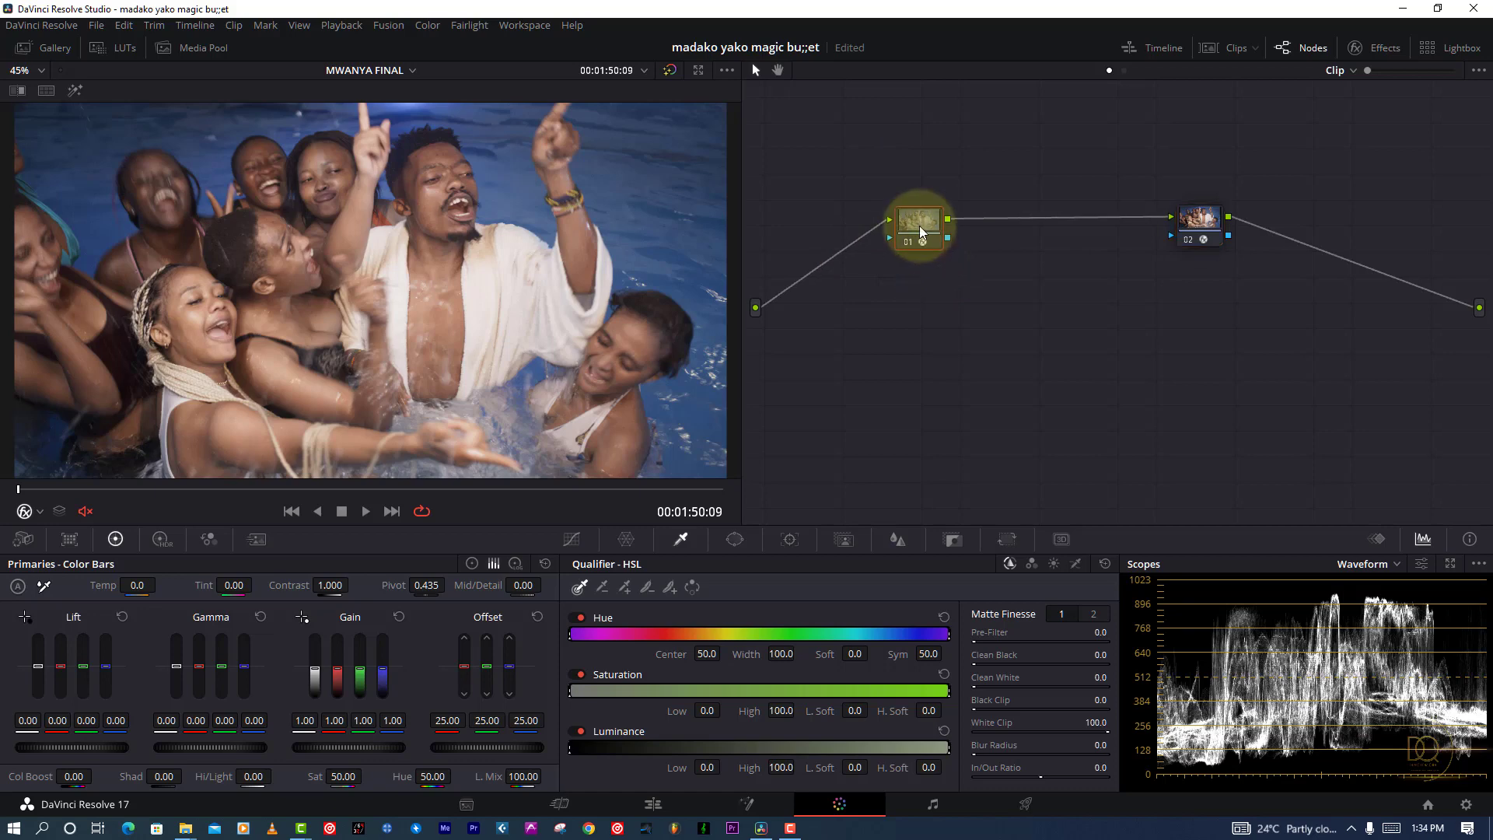
key("alt+s")
left_click_drag(992, 221, 1008, 376)
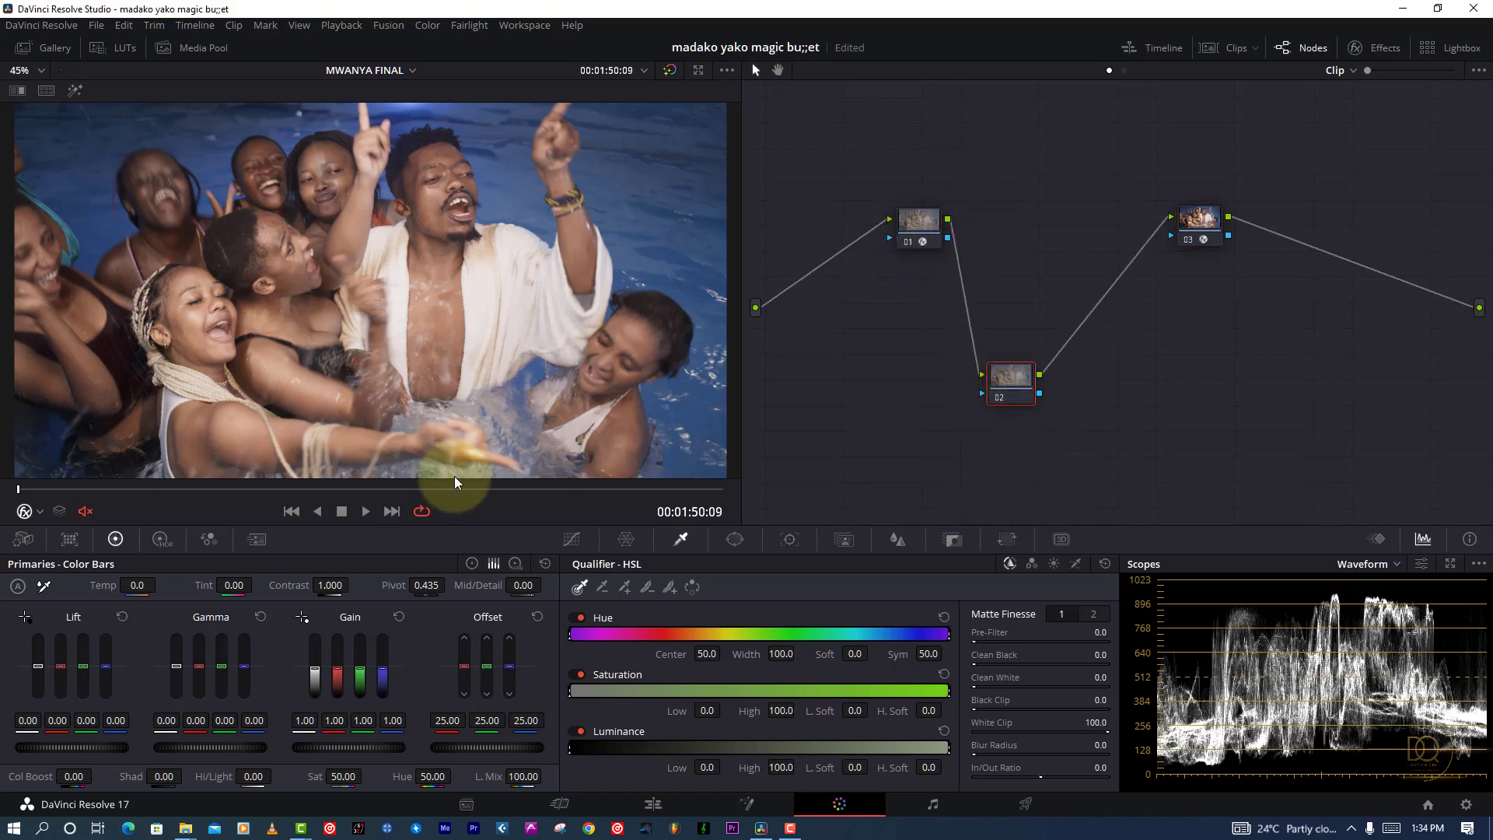
Shape the middle node's custom curve into a contrast S-curve with lowered shadows and raised highlights.
left_click(558, 535)
left_click_drag(668, 710, 658, 749)
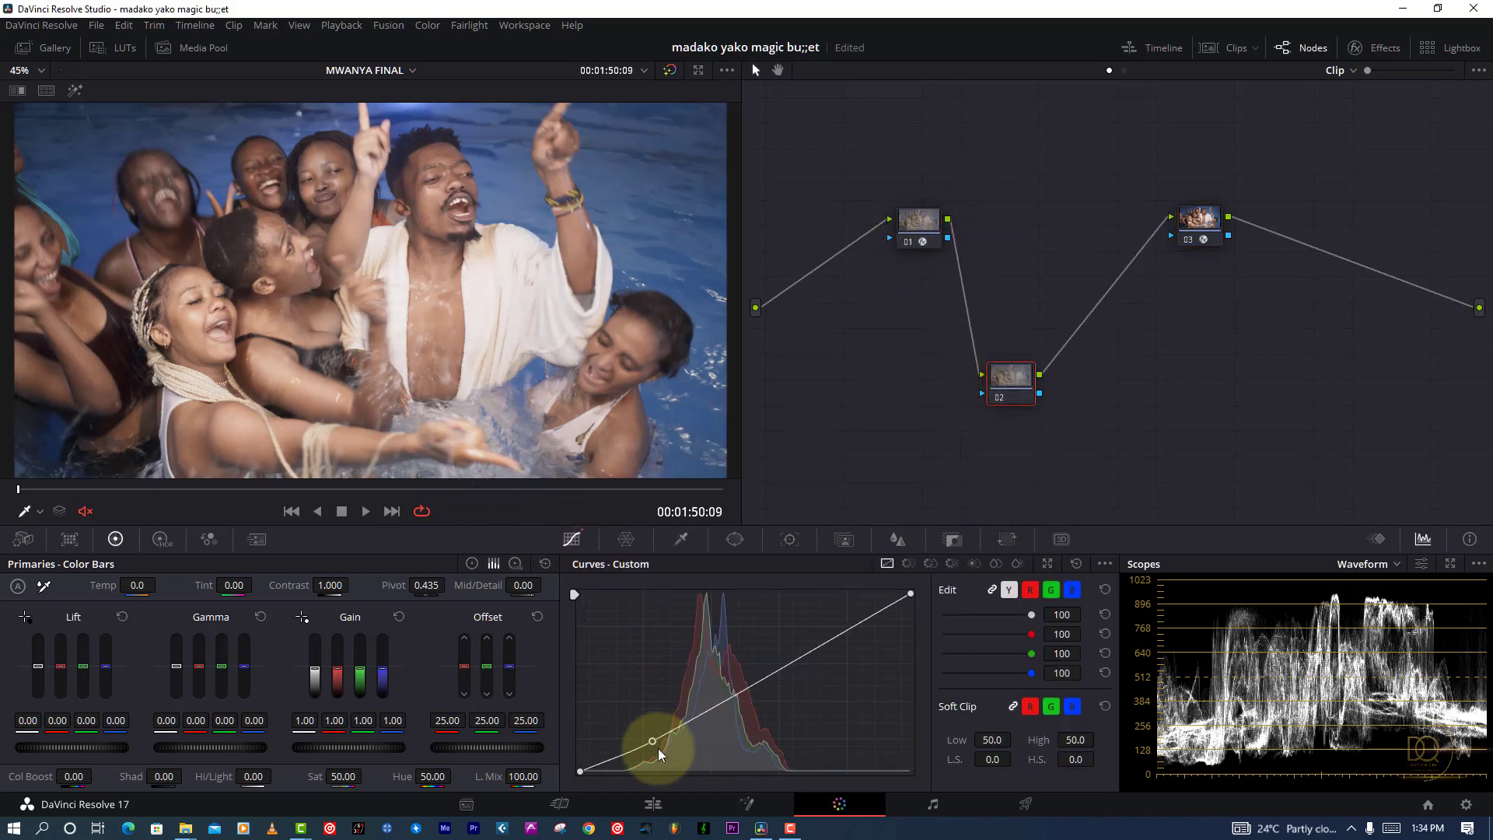
mouse_move(794, 656)
left_mouse_down()
mouse_move(797, 675)
mouse_move(805, 633)
left_mouse_up()
left_click(950, 390)
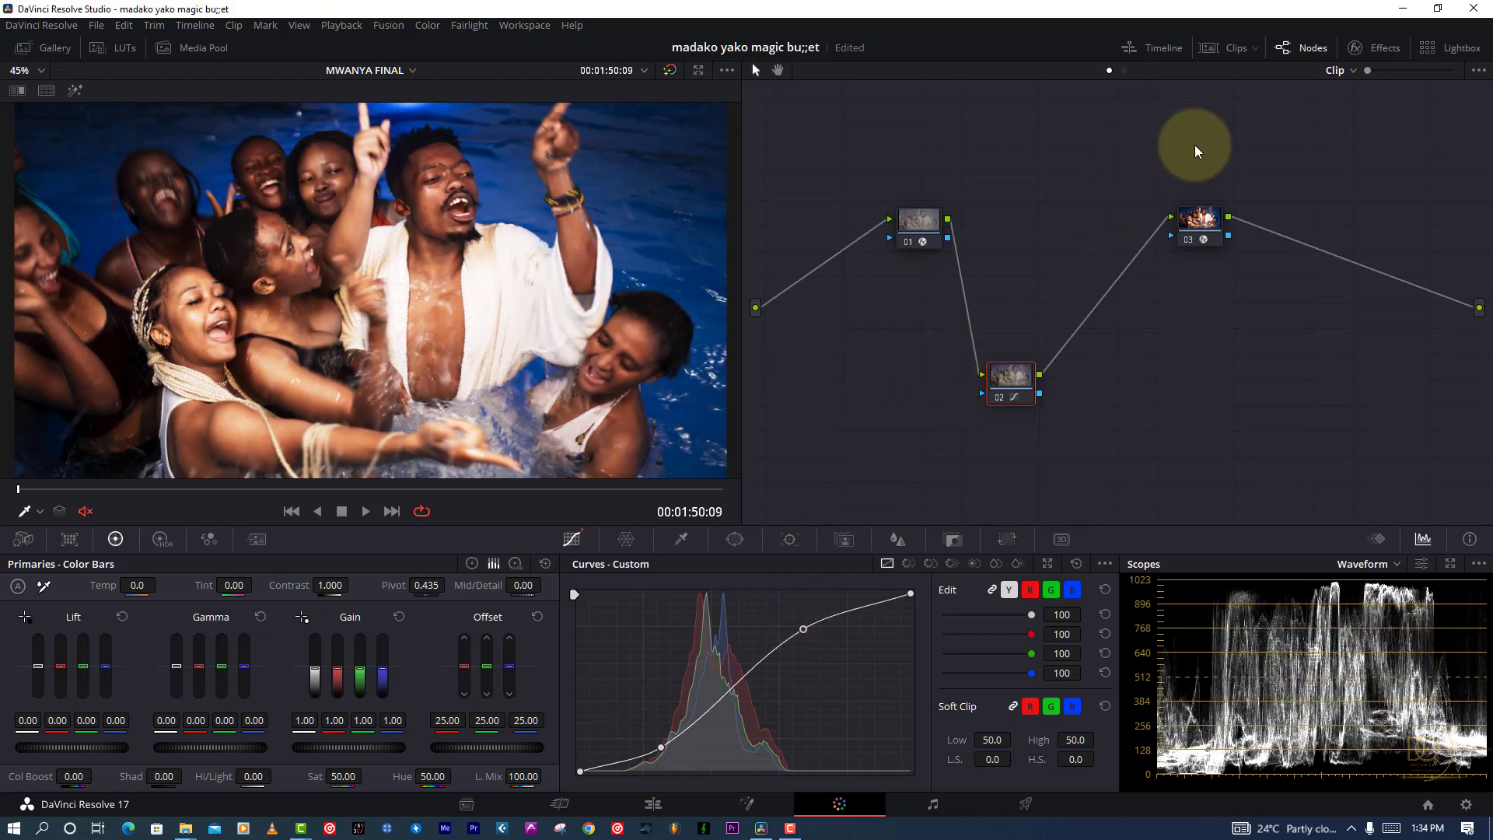
Delete all nodes from the graph, and add one new serial node in line with the source and output.
left_click_drag(1195, 145, 745, 436)
key("Delete")
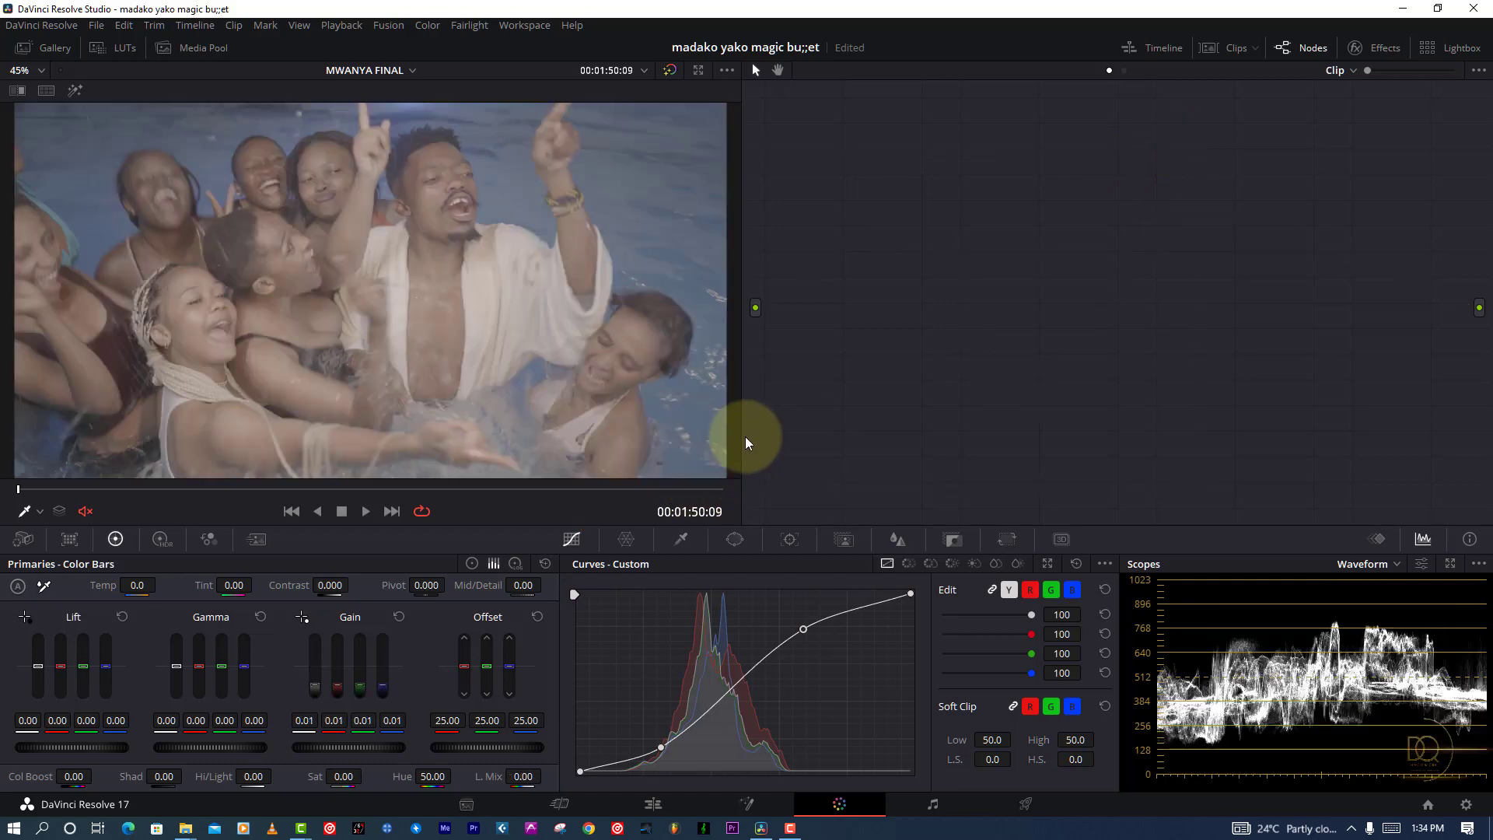
key("alt+s")
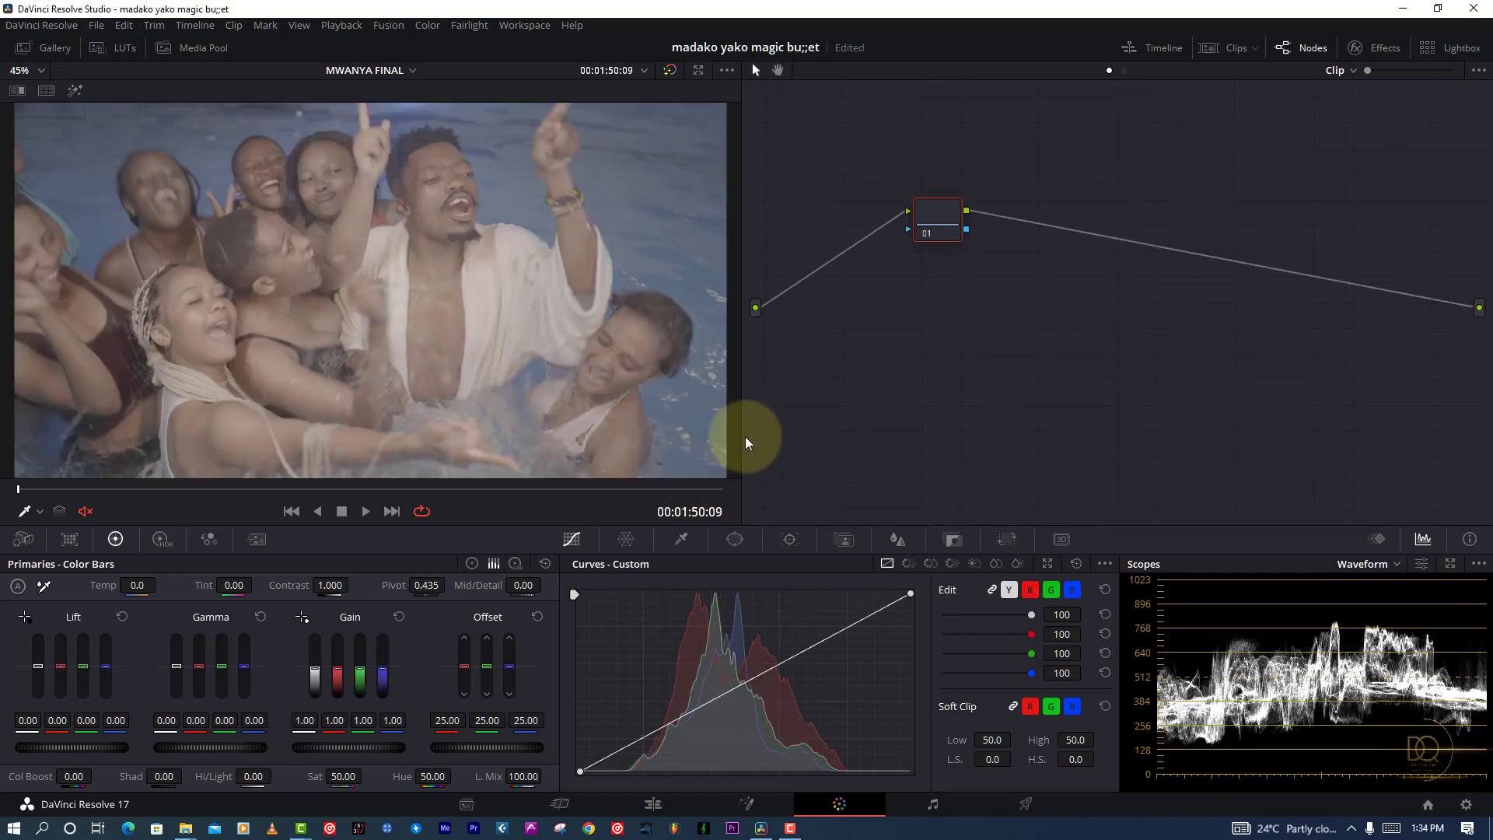
left_click_drag(935, 225, 979, 311)
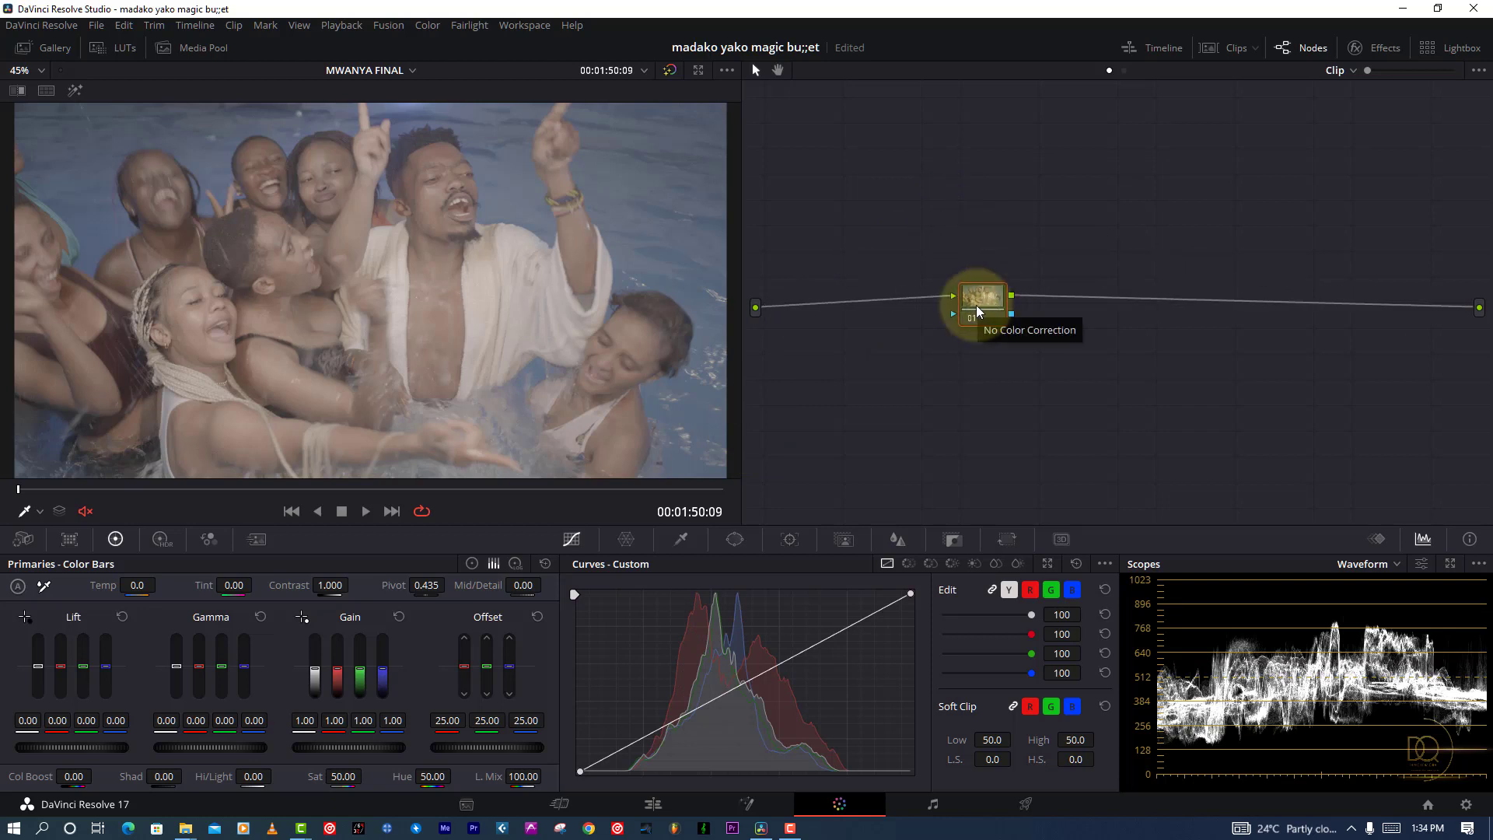
Apply Color Space Transform to the new node with ARRI Alexa as input color space and ARRI LogC as input gamma.
left_click(1355, 48)
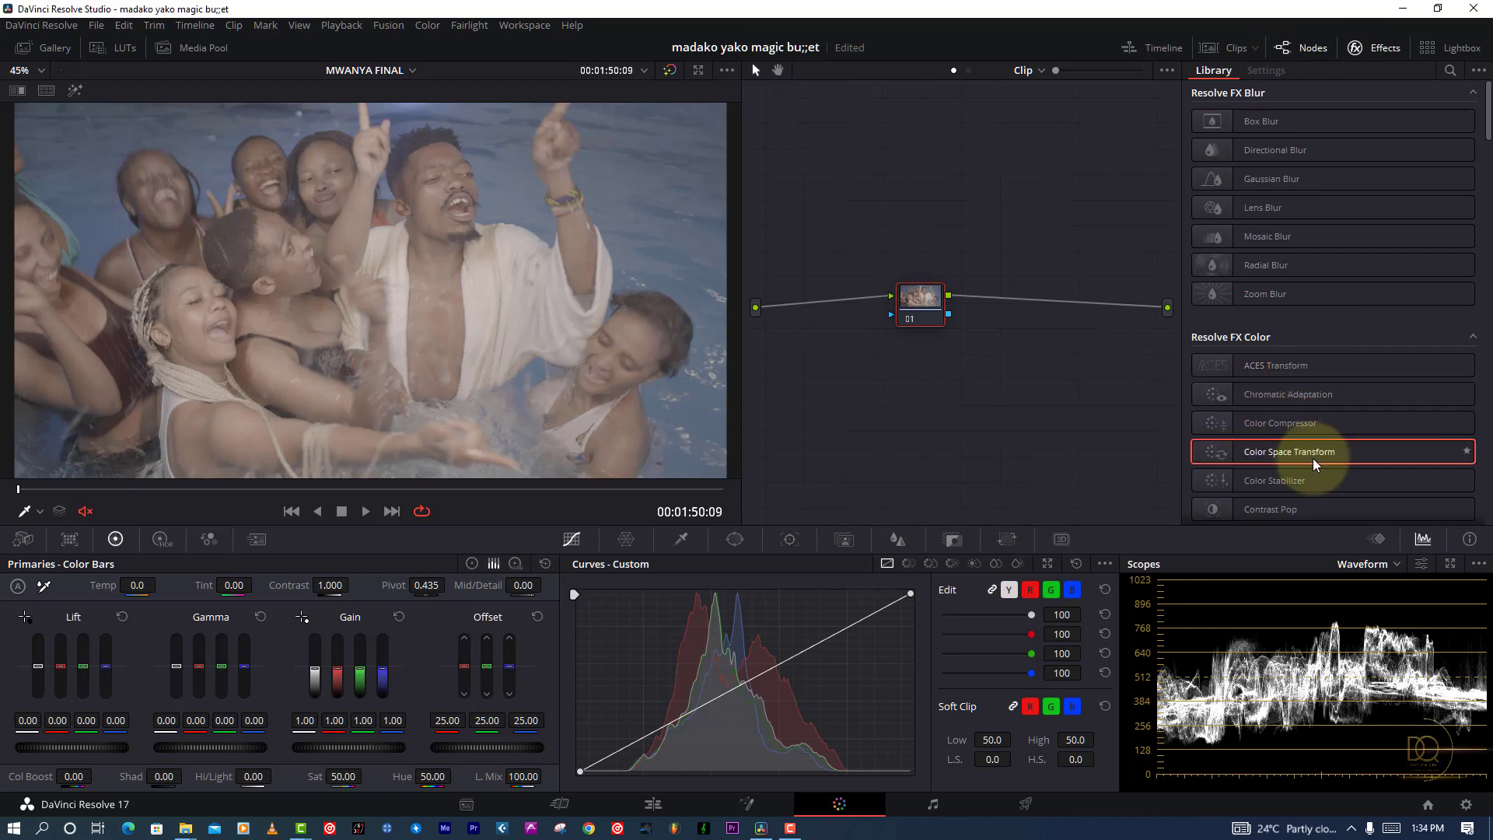
left_click_drag(1313, 459, 918, 314)
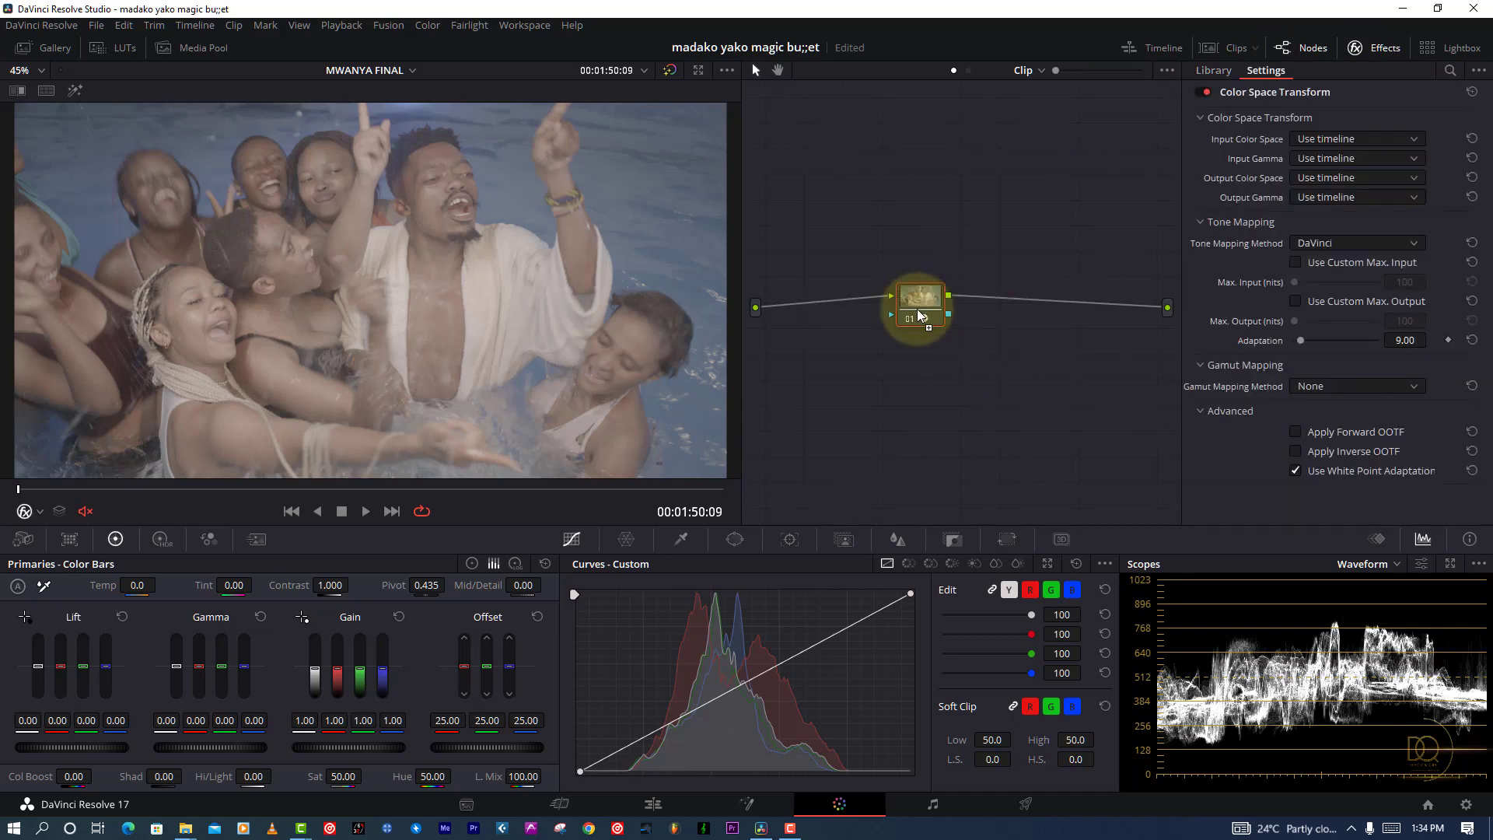
left_click(1366, 141)
left_click(1328, 210)
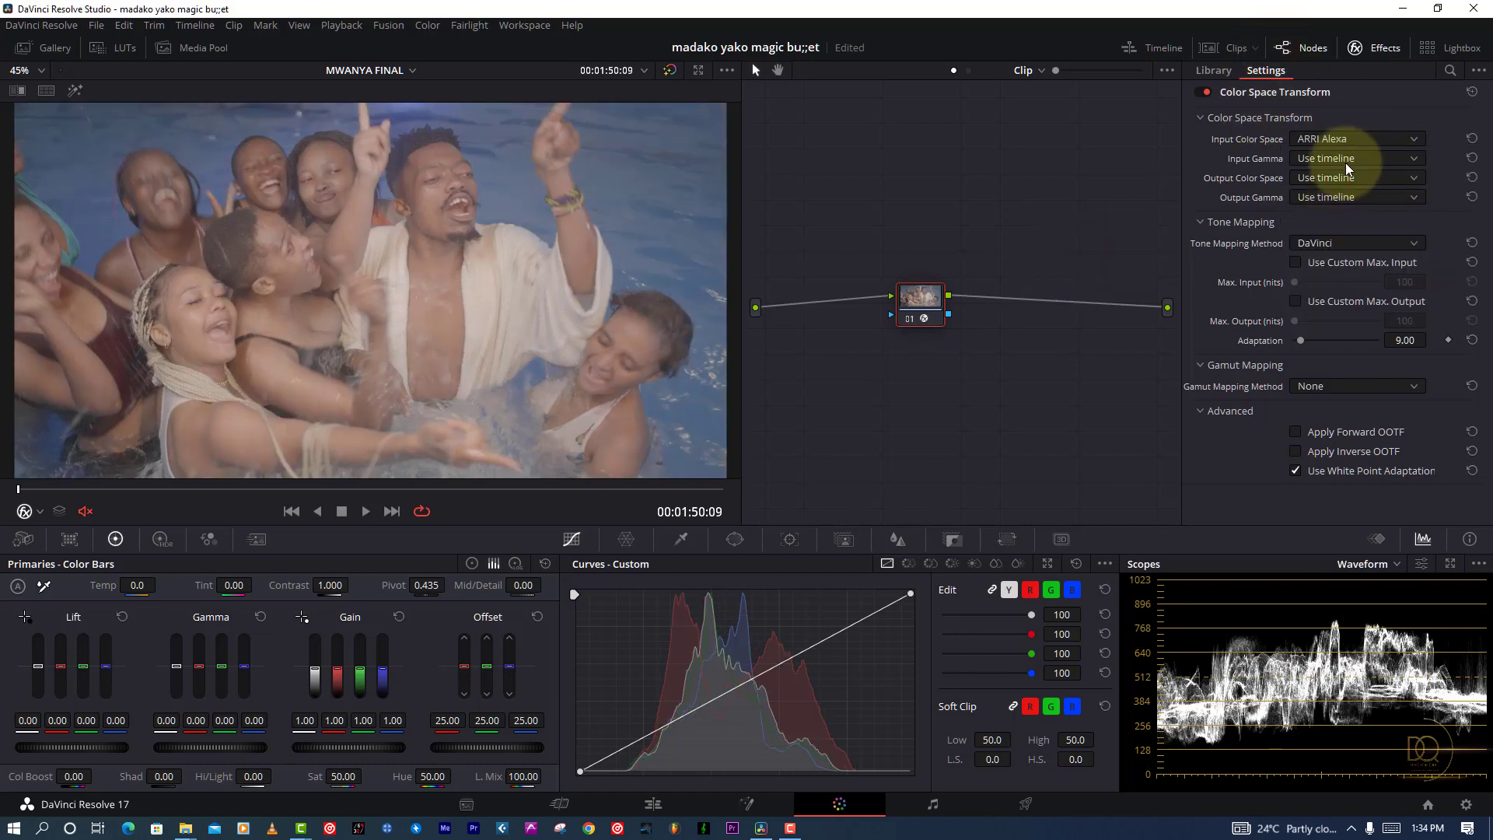
left_click(1346, 160)
left_click(1315, 247)
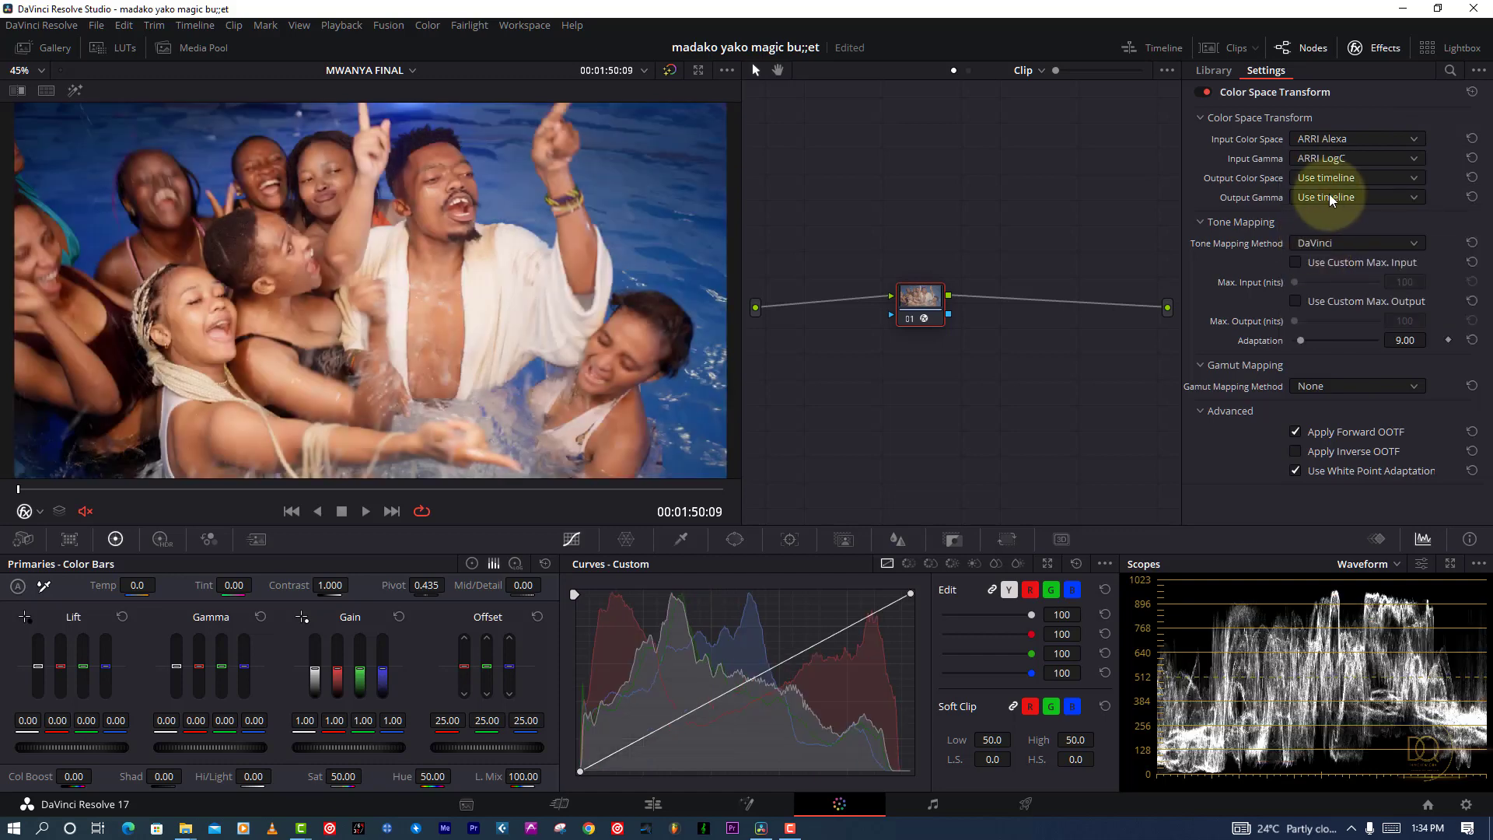
Set the Color Space Transform's output color space to Rec.709 and its output gamma to Rec.709-A.
left_click(1330, 177)
scroll(1330, 187, "down", 5)
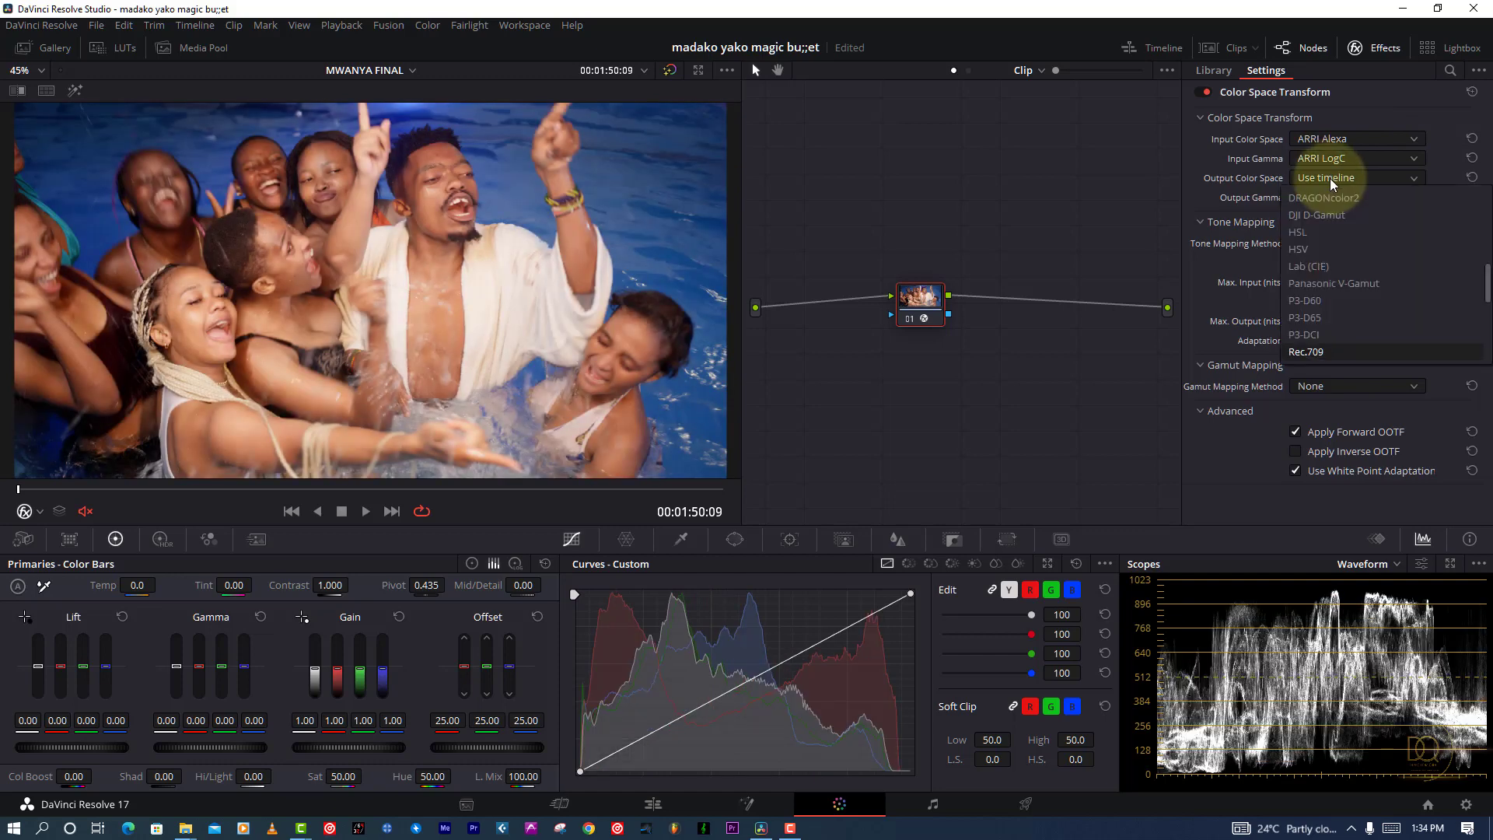
left_click(1321, 253)
left_click(1331, 201)
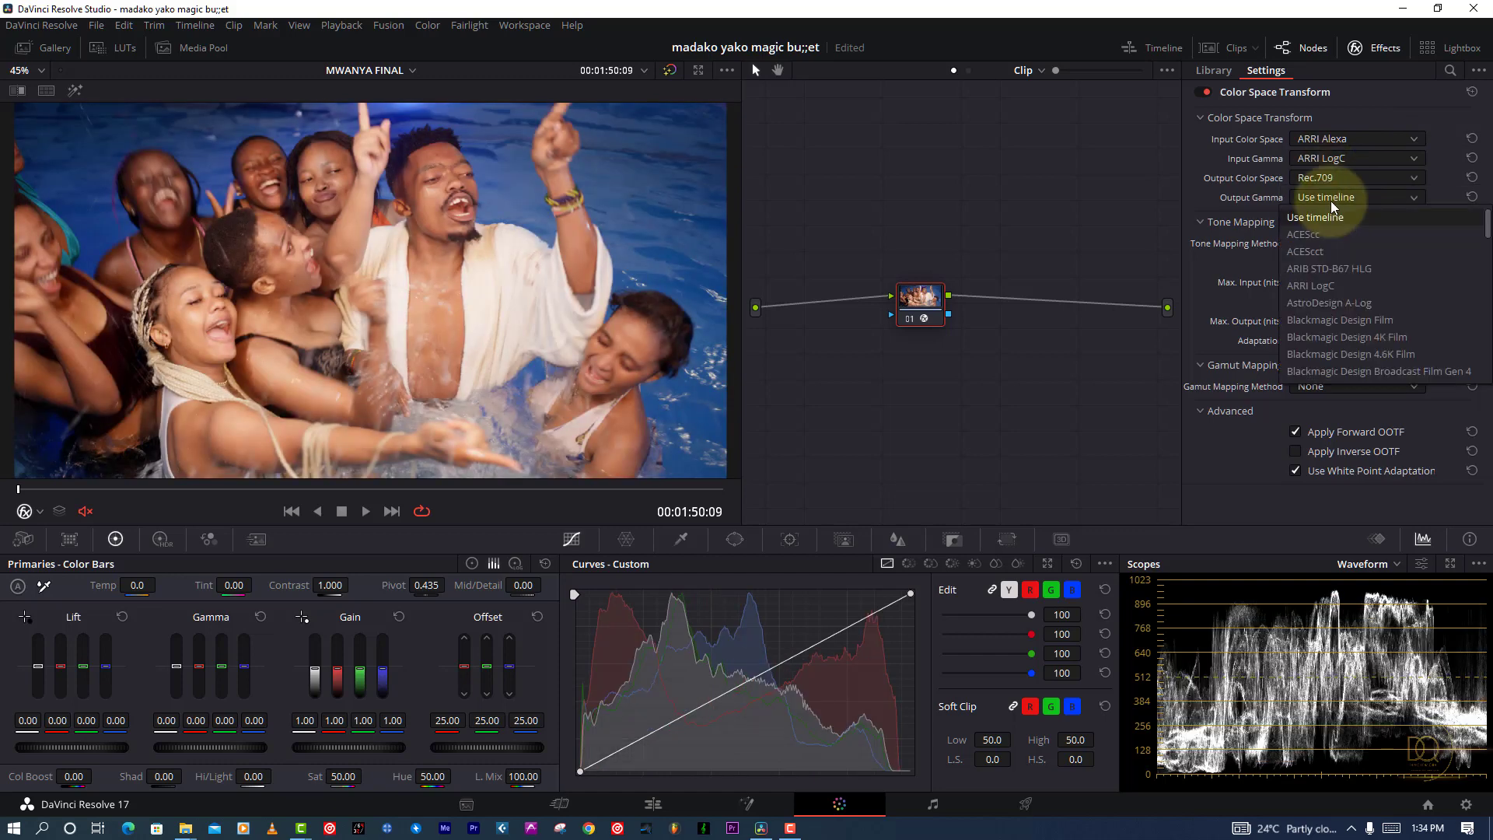
scroll(1319, 343, "up", 2)
left_click(1328, 265)
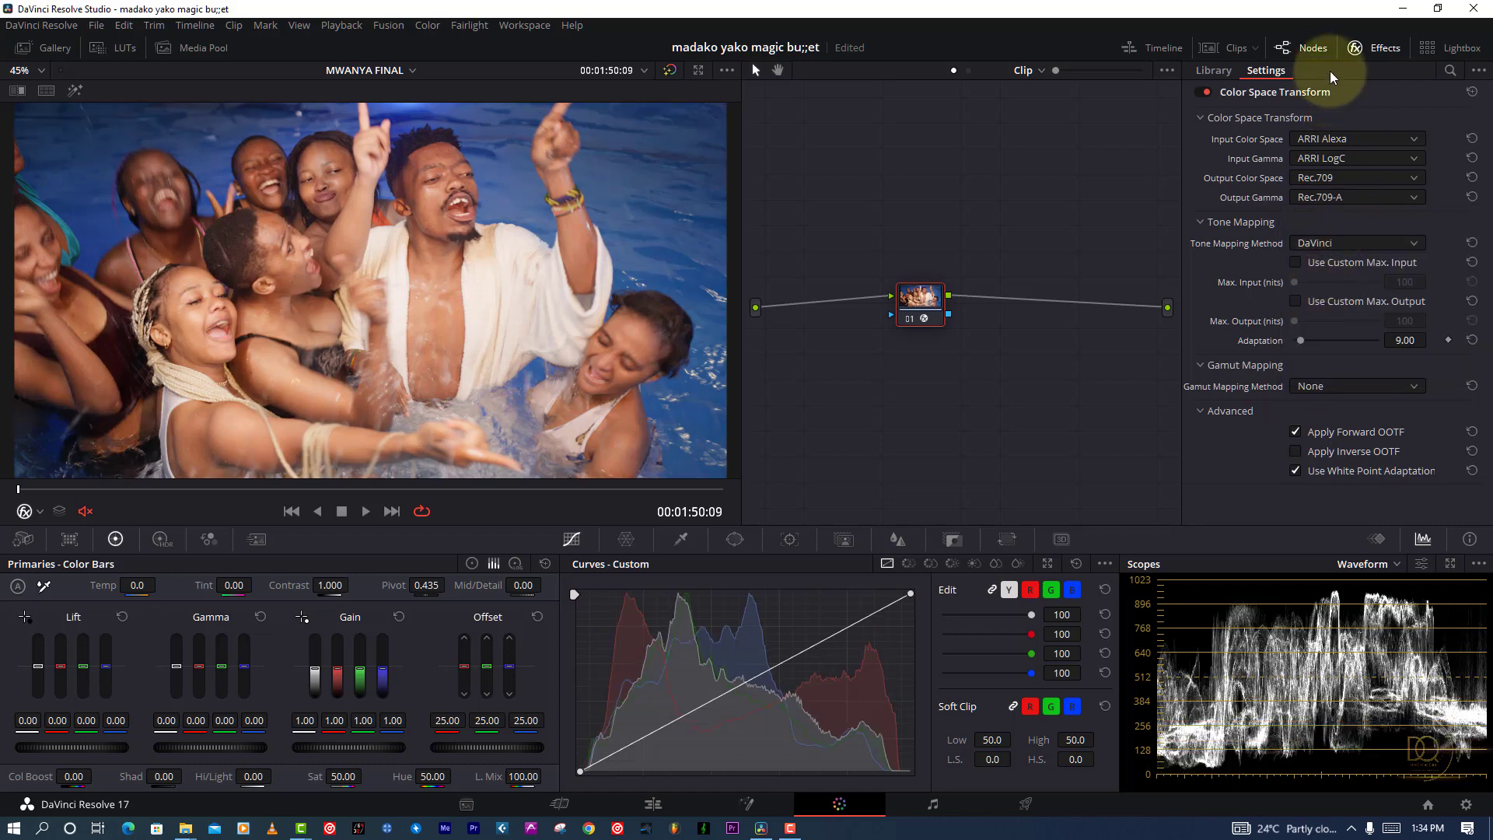
Hide the effects library and insert a serial node before the Color Space Transform node, spacing the two nodes side by side.
left_click(1375, 49)
left_click_drag(920, 300, 1175, 272)
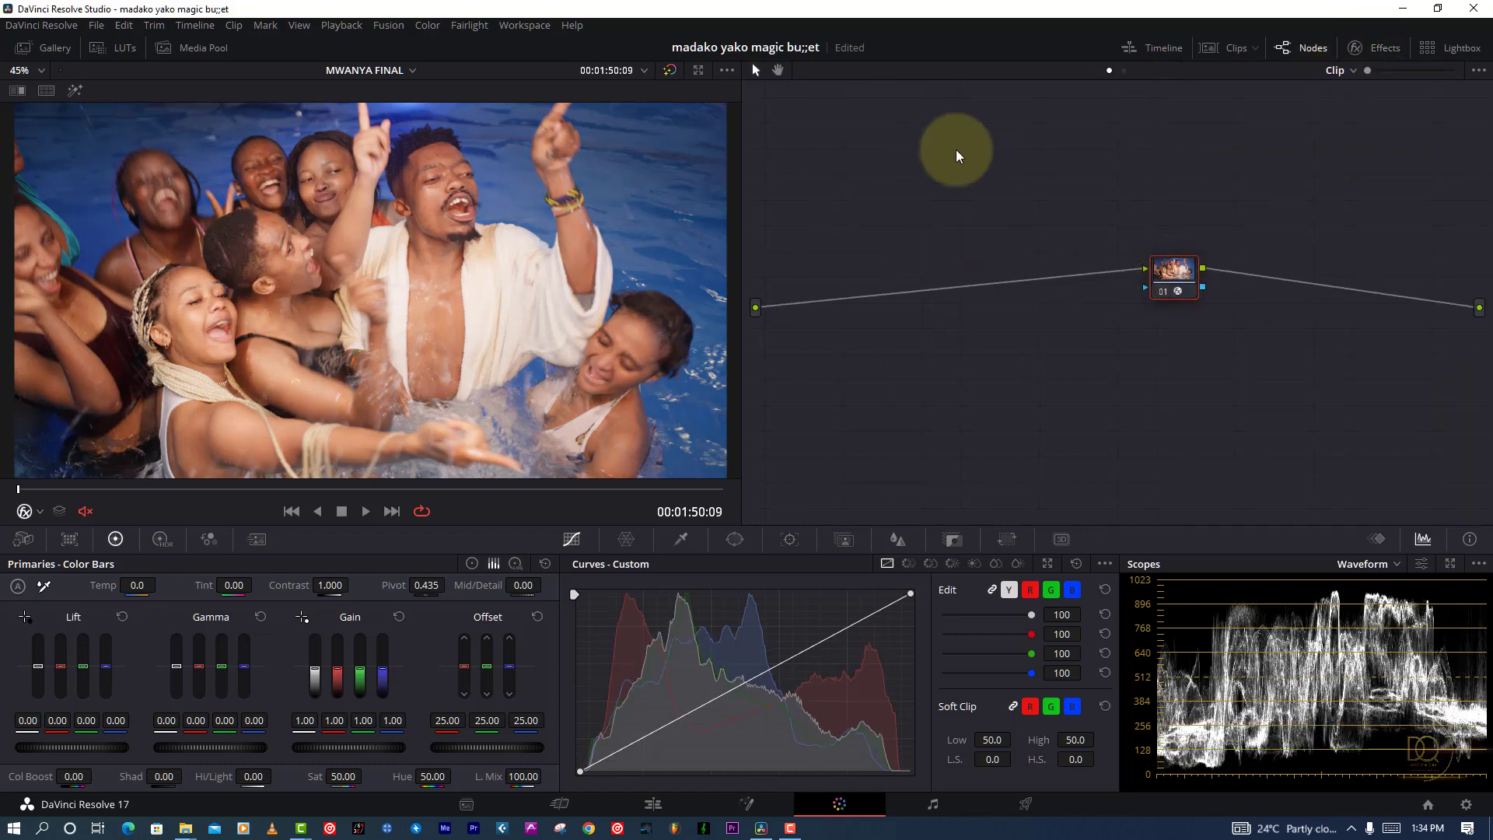
key("shift+s")
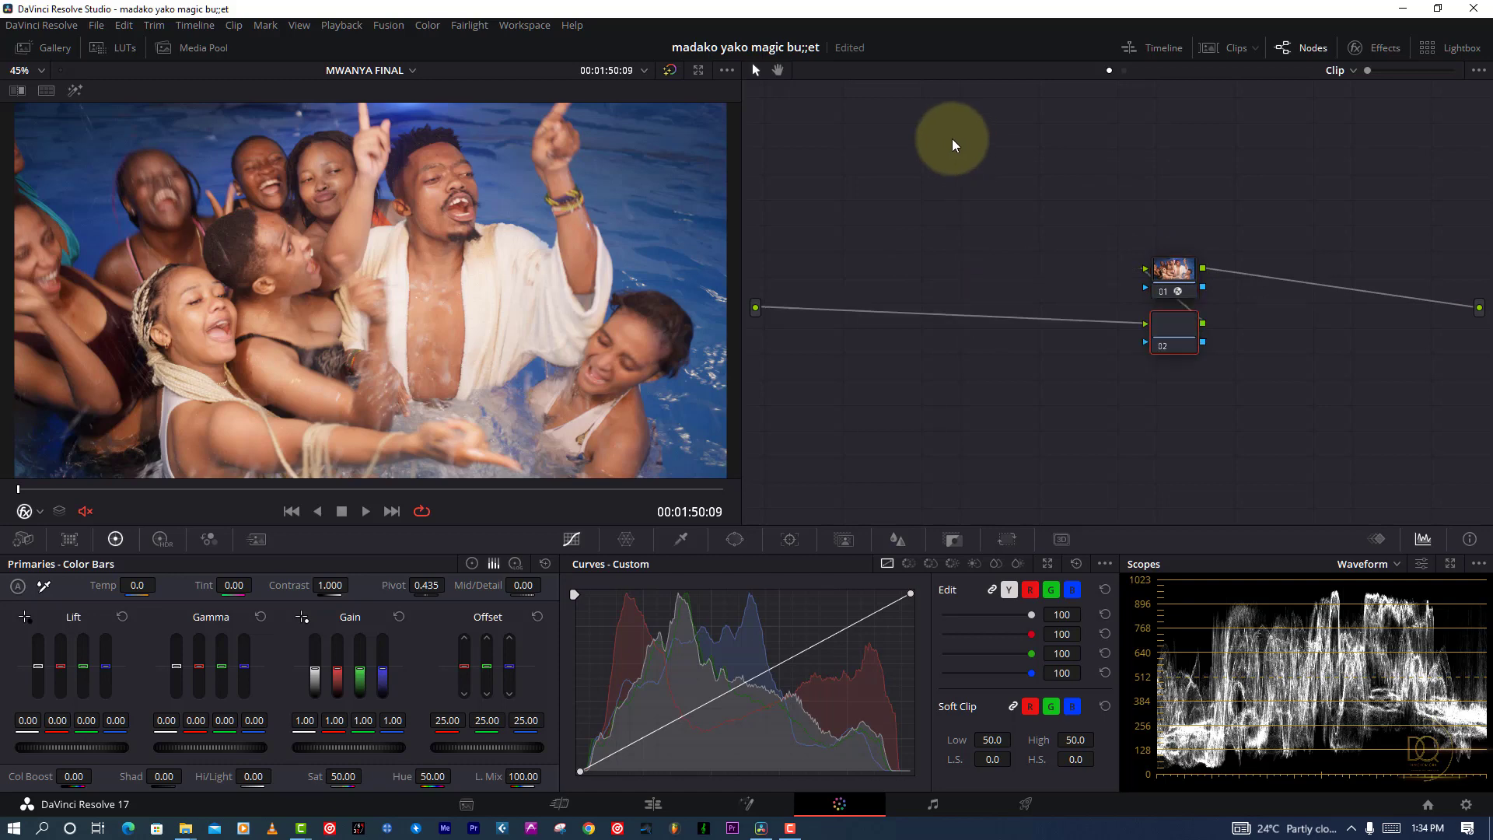
left_click_drag(1183, 326, 967, 282)
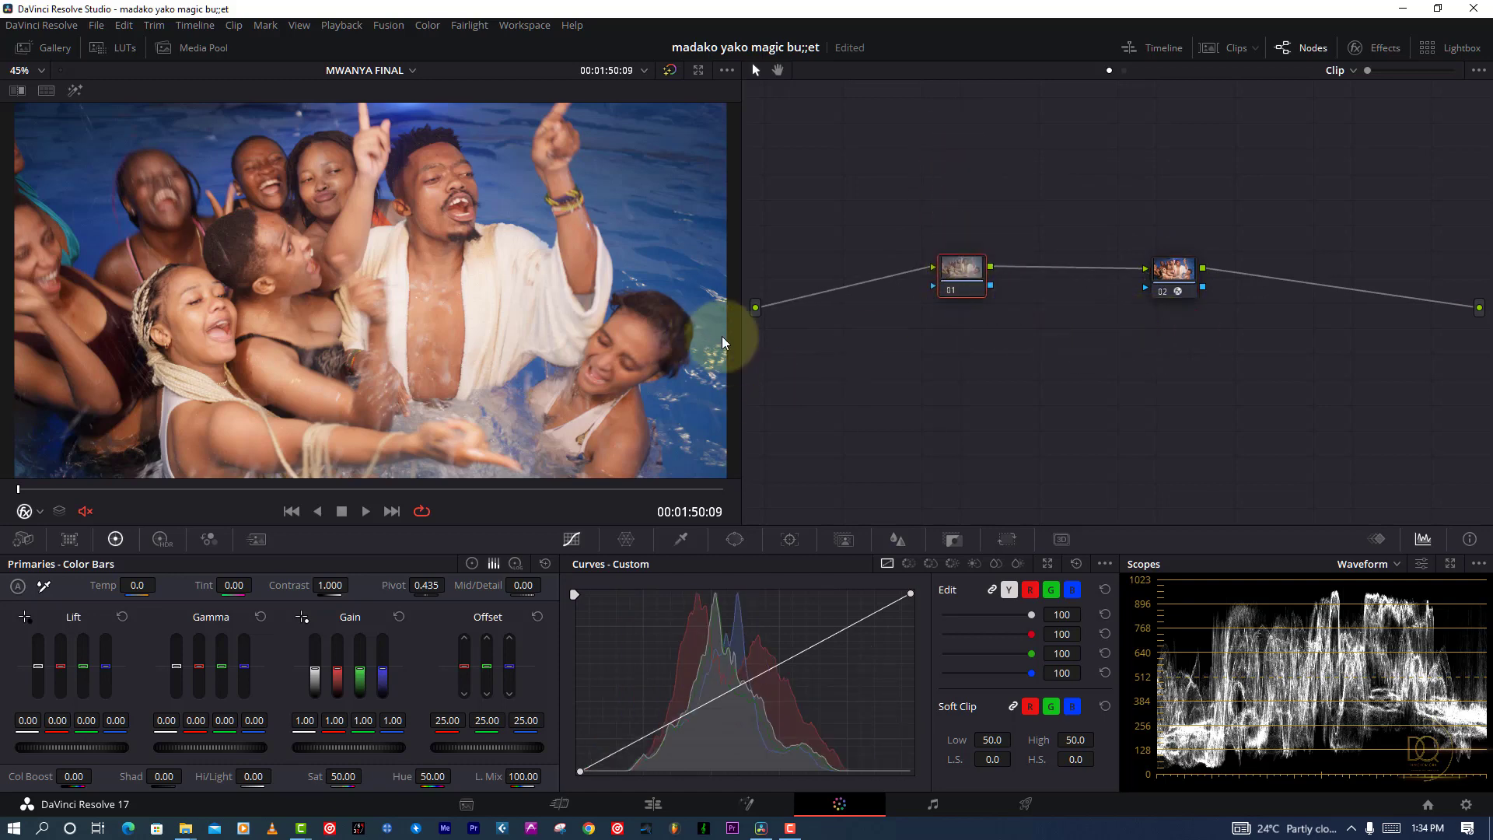
Shape the first node's custom curve into a gentle contrast S-curve, and review the graded image full screen before returning to the grading view.
left_click_drag(685, 707, 659, 739)
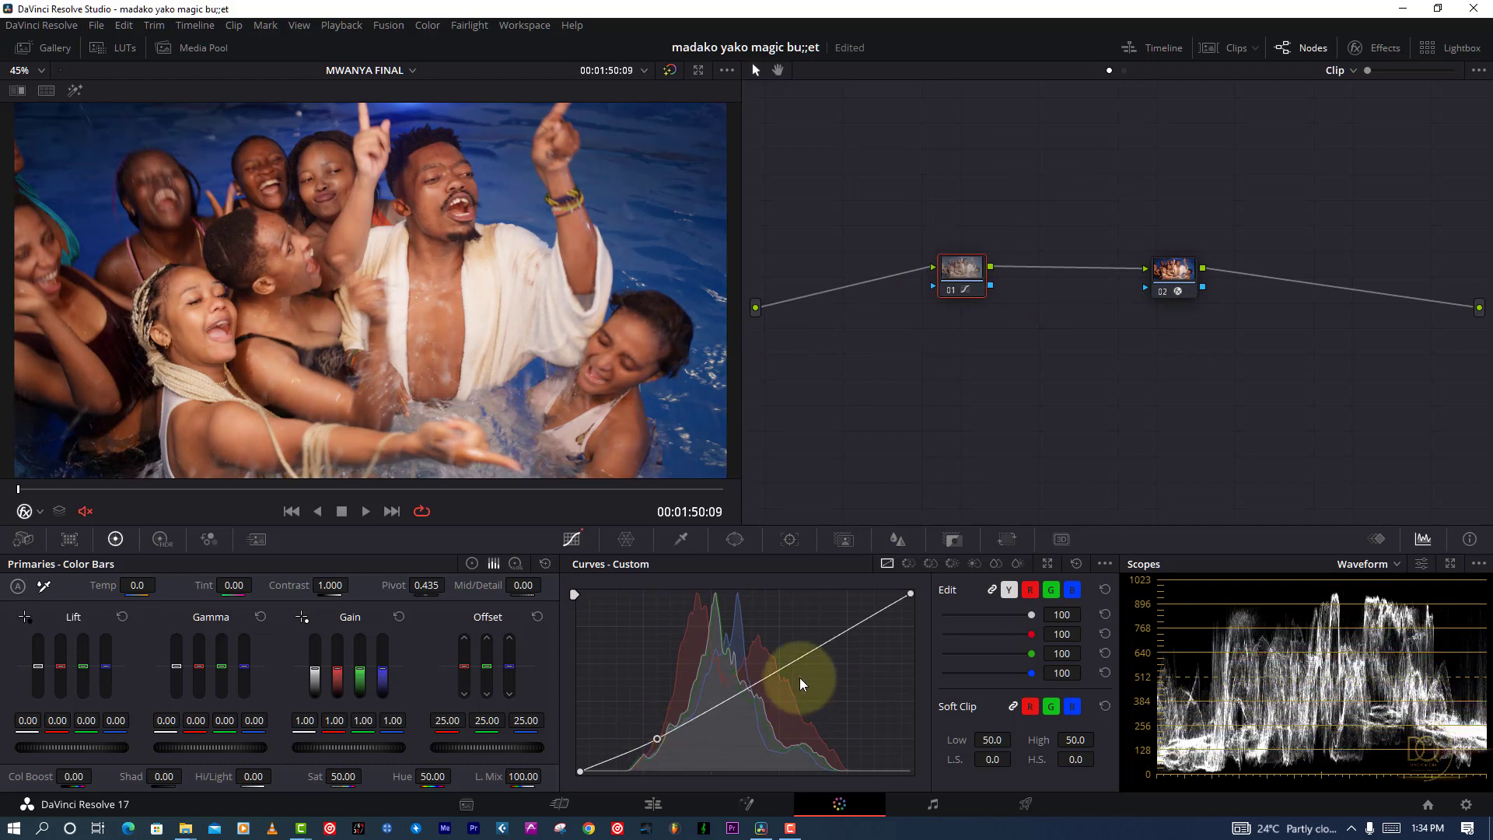
left_click_drag(803, 653, 801, 644)
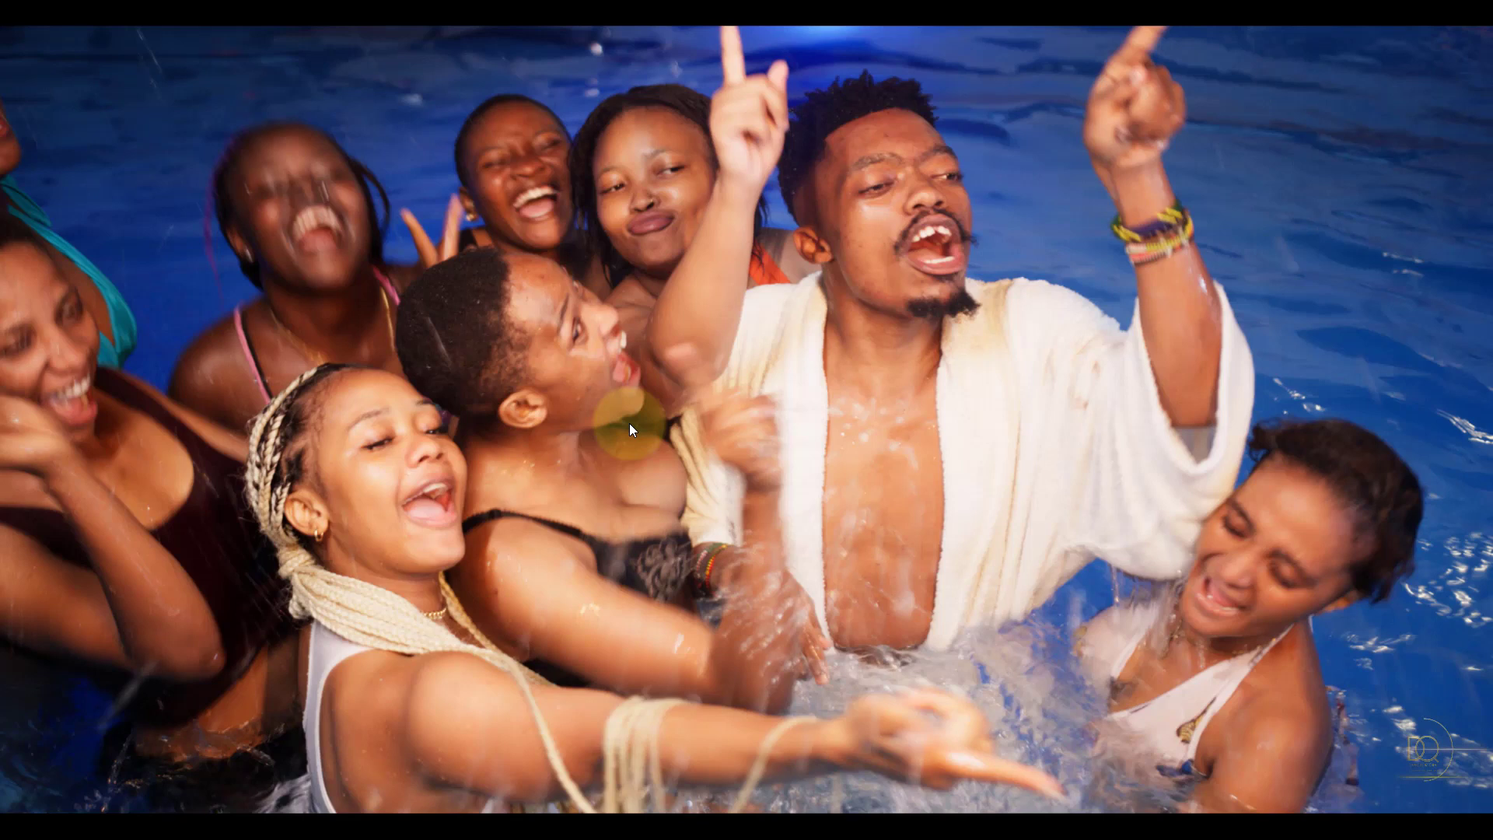
key("Escape")
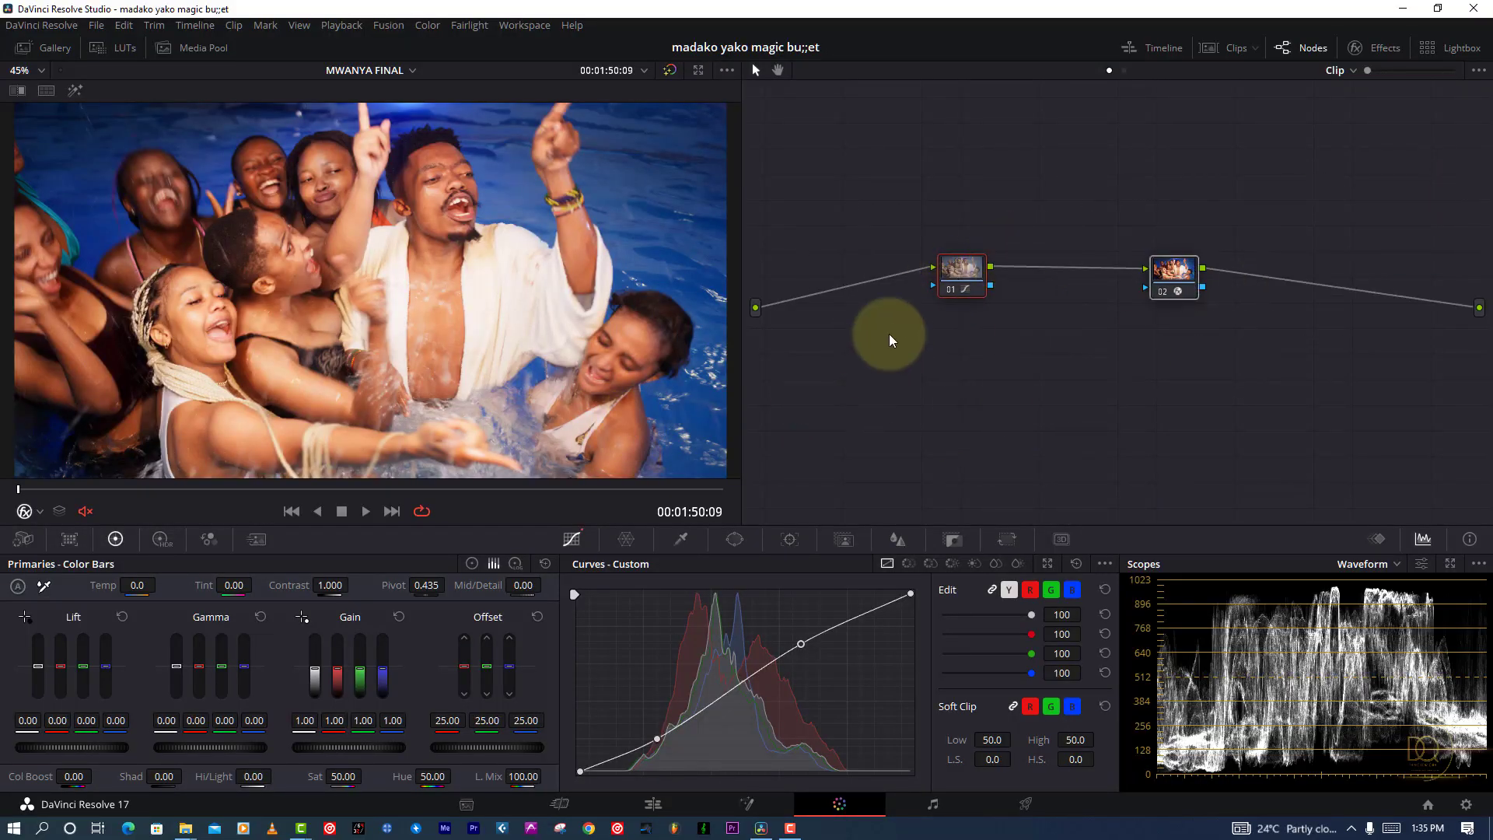
Clear every node from the graph and connect one new serial node between the source and the output.
key("ctrl+a")
key("Delete")
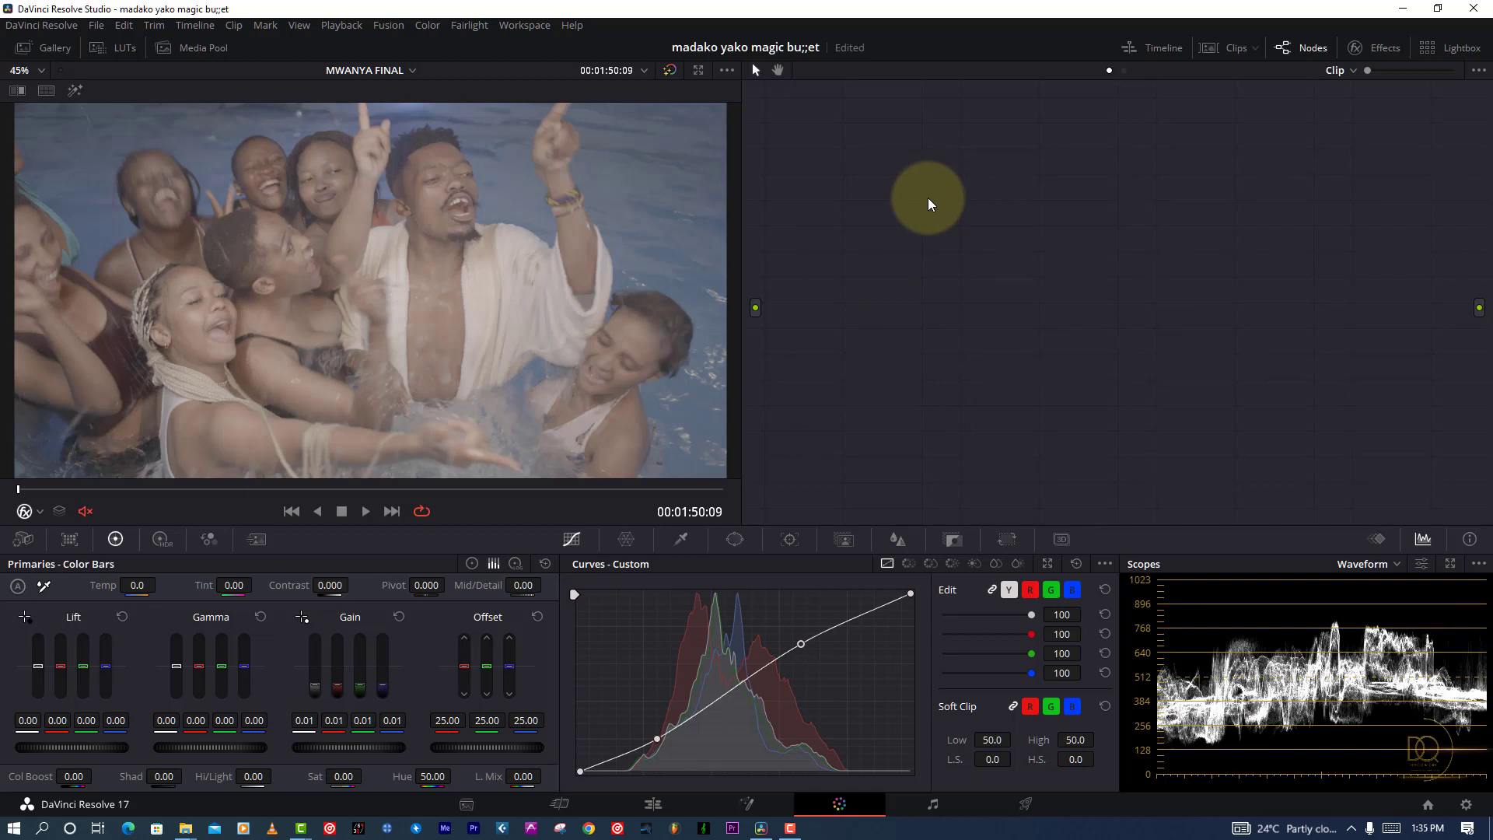
key("alt+s")
left_click_drag(958, 219, 992, 280)
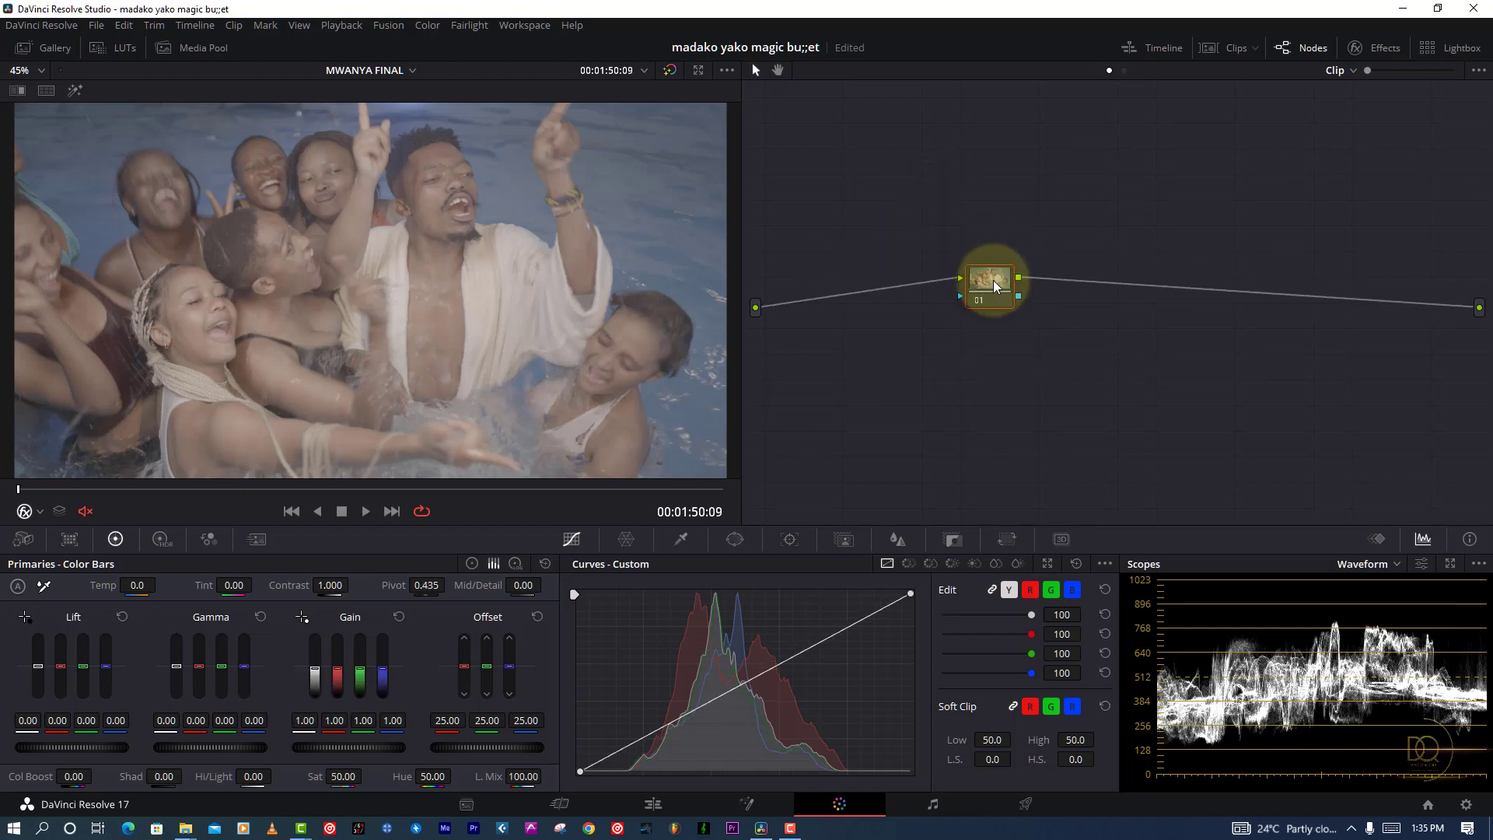
Label the new node CST, and add a second serial node after it labelled fpe.
right_click(993, 280)
left_click(1047, 320)
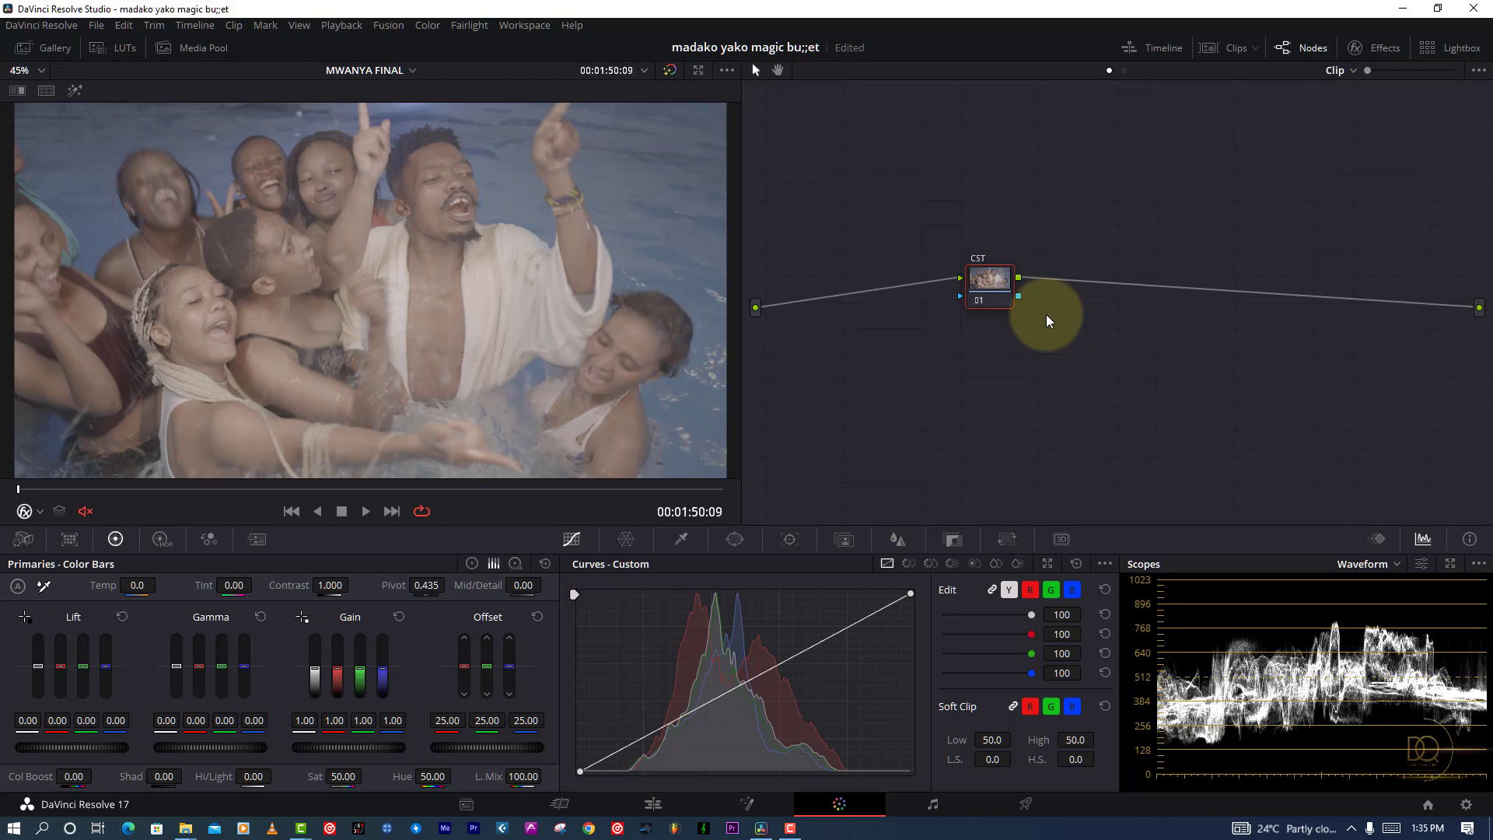
key("alt+s")
right_click(1063, 287)
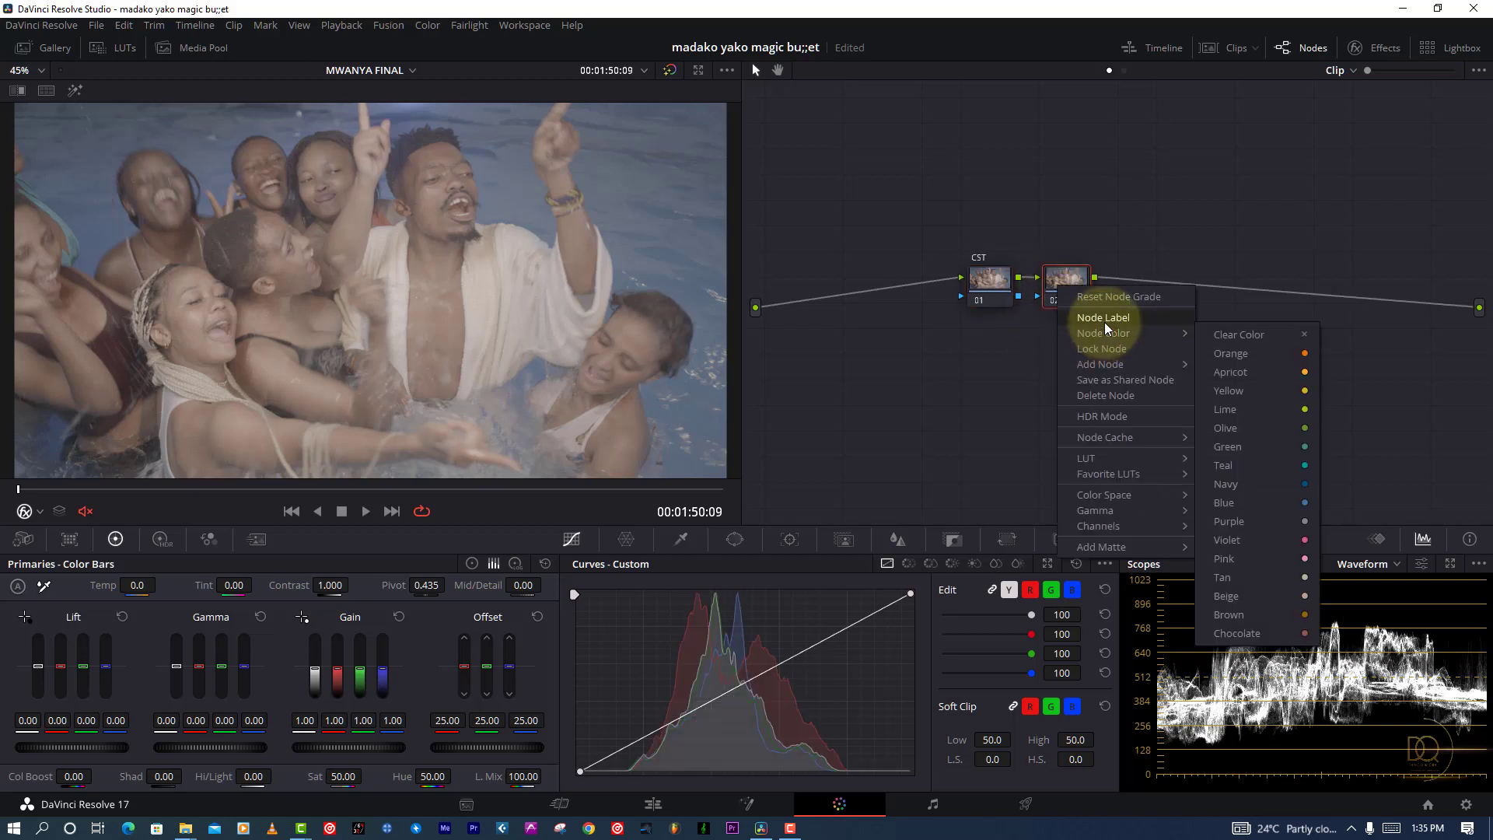
left_click(1108, 319)
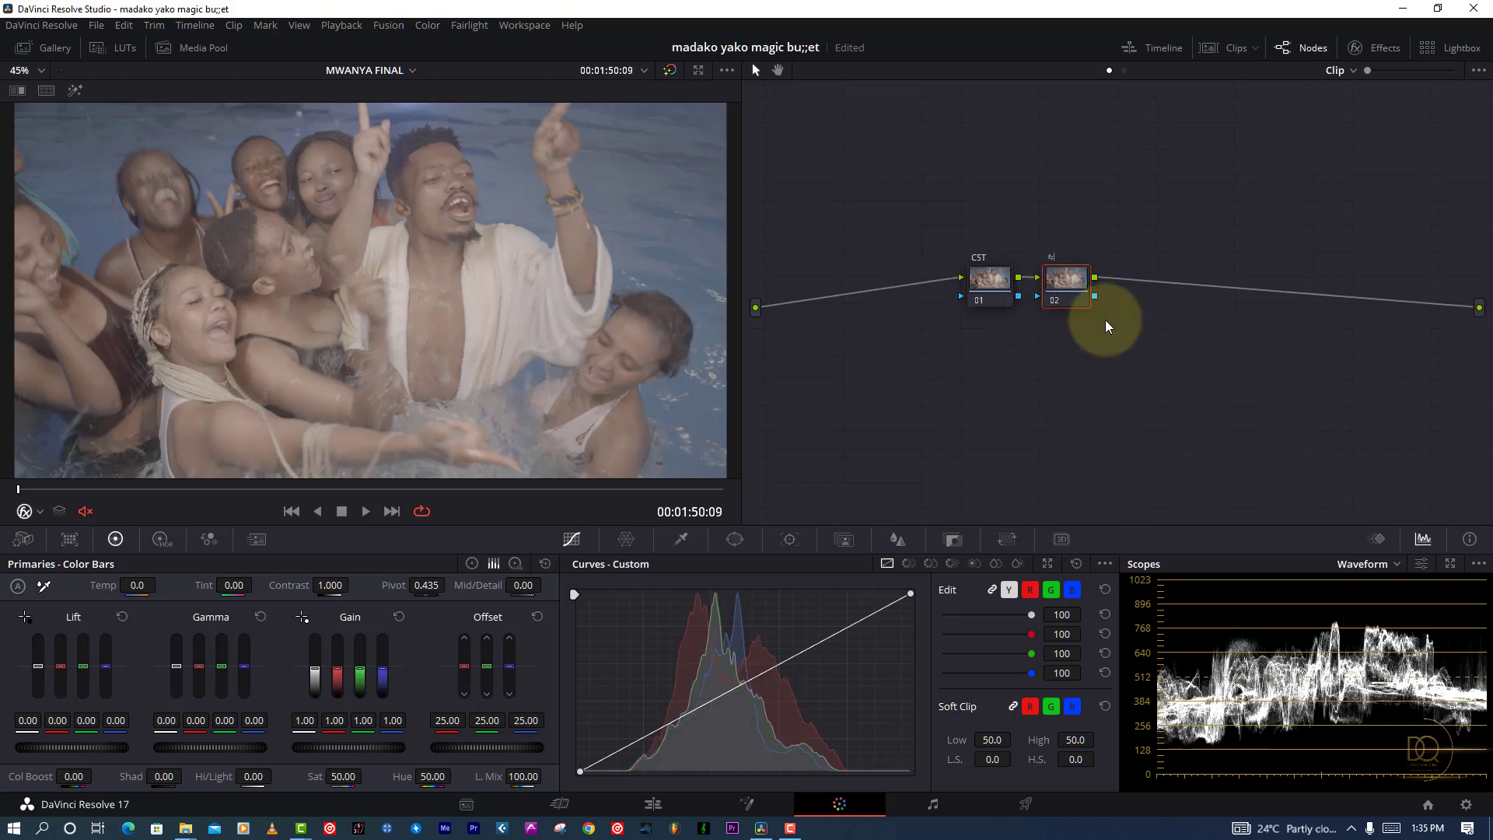
Apply the Color Space Transform effect to the CST node.
left_click(971, 277)
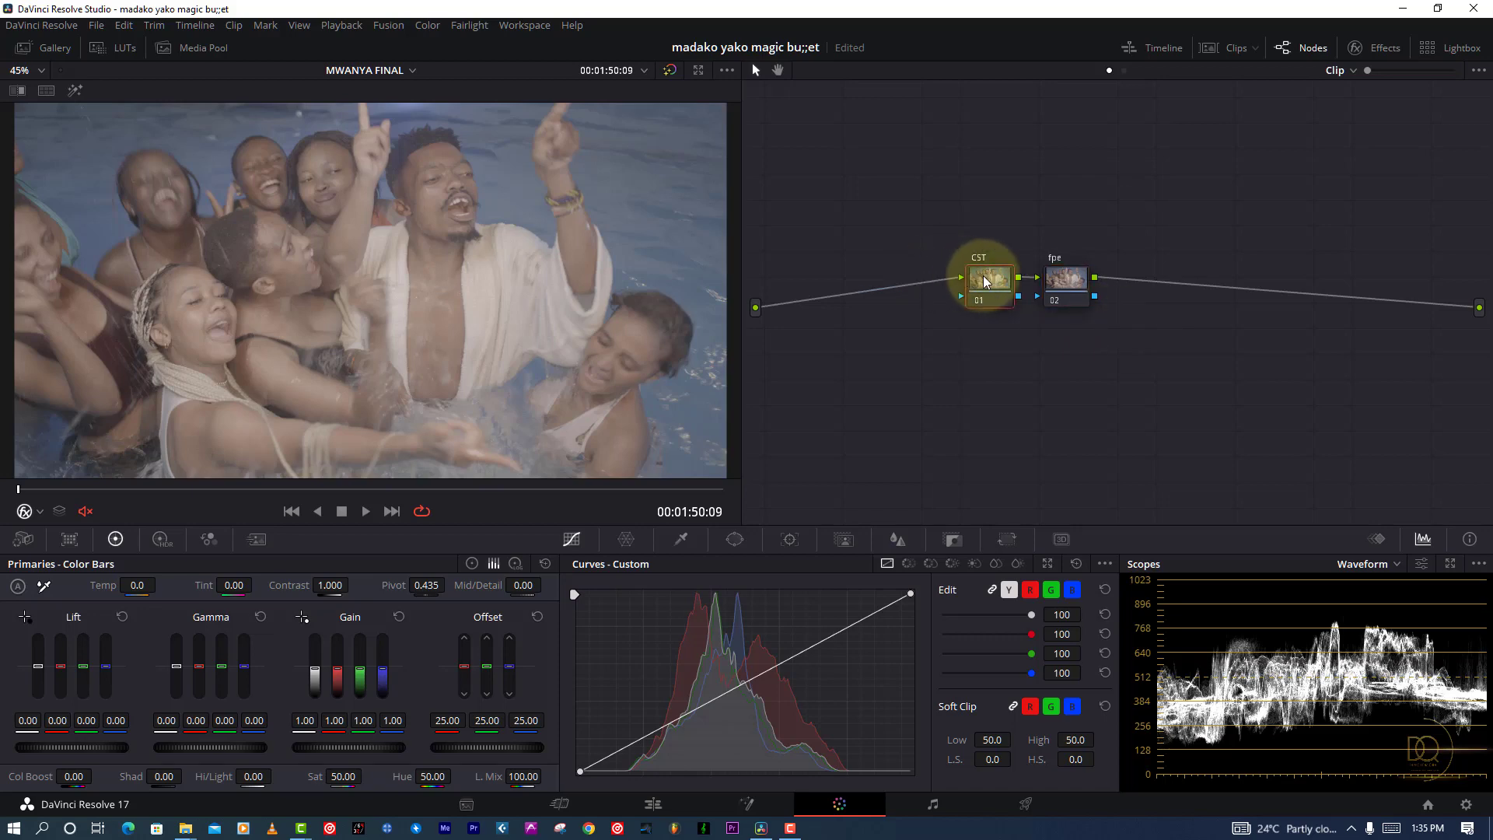
left_click(1380, 47)
left_click_drag(1297, 473, 929, 279)
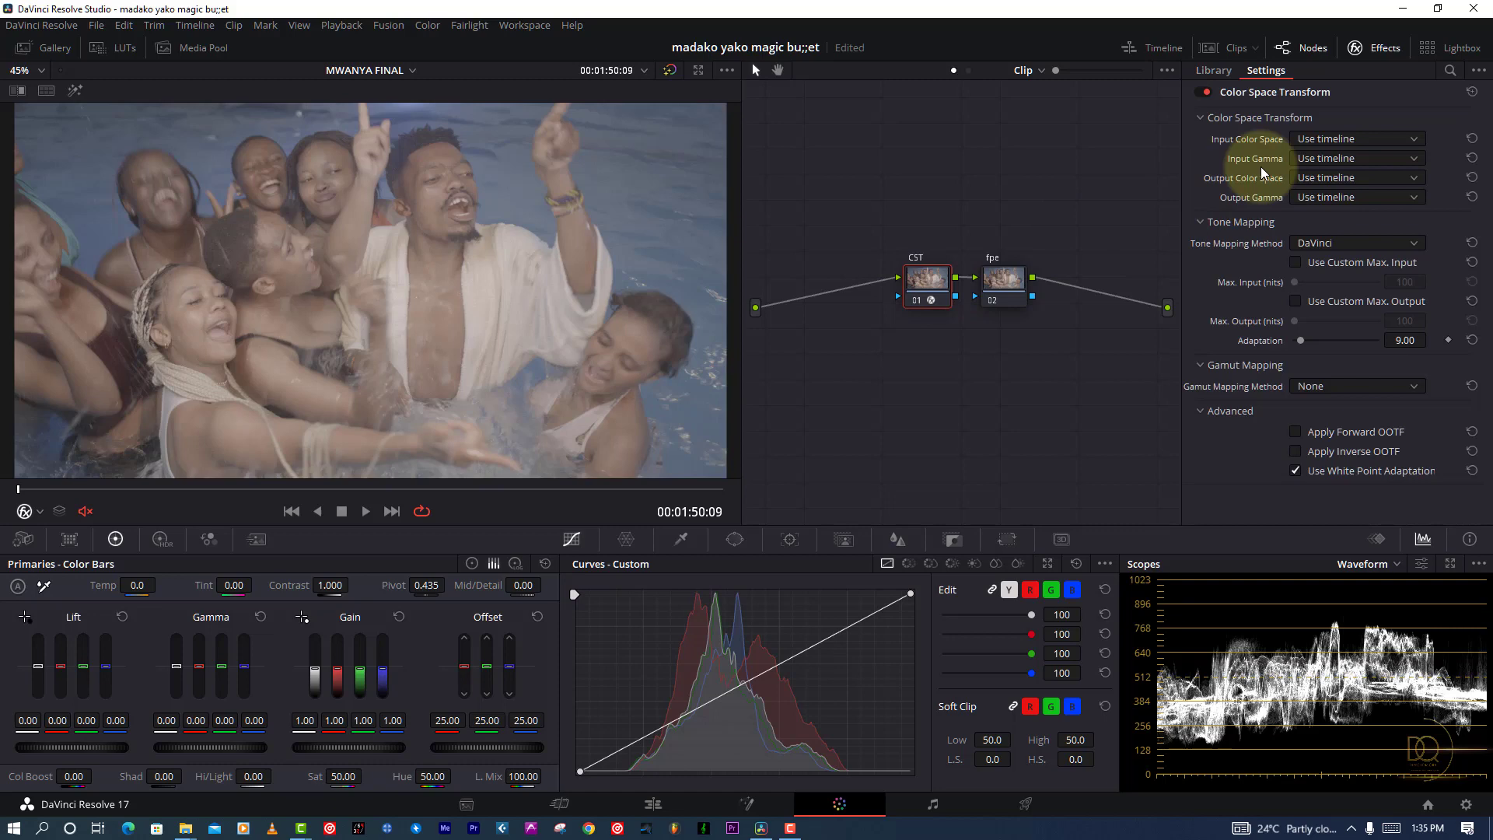
Set the transform's input color space to REDWideGamutRGB and its input gamma to REDlogFilm.
left_click(1357, 140)
scroll(1361, 151, "down", 8)
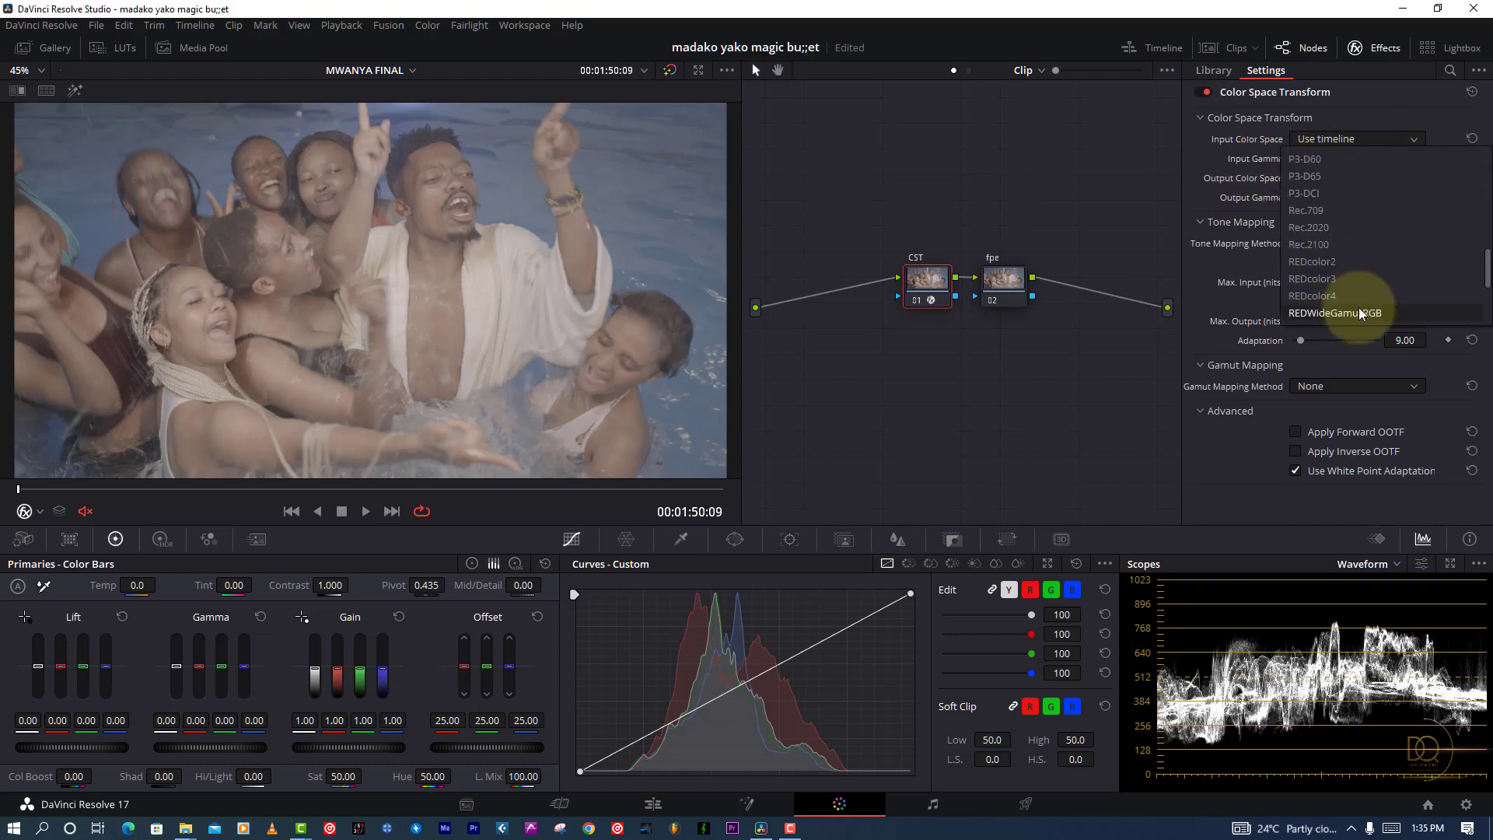
left_click(1335, 312)
left_click(1358, 157)
scroll(1324, 305, "down", 6)
scroll(1325, 299, "down", 6)
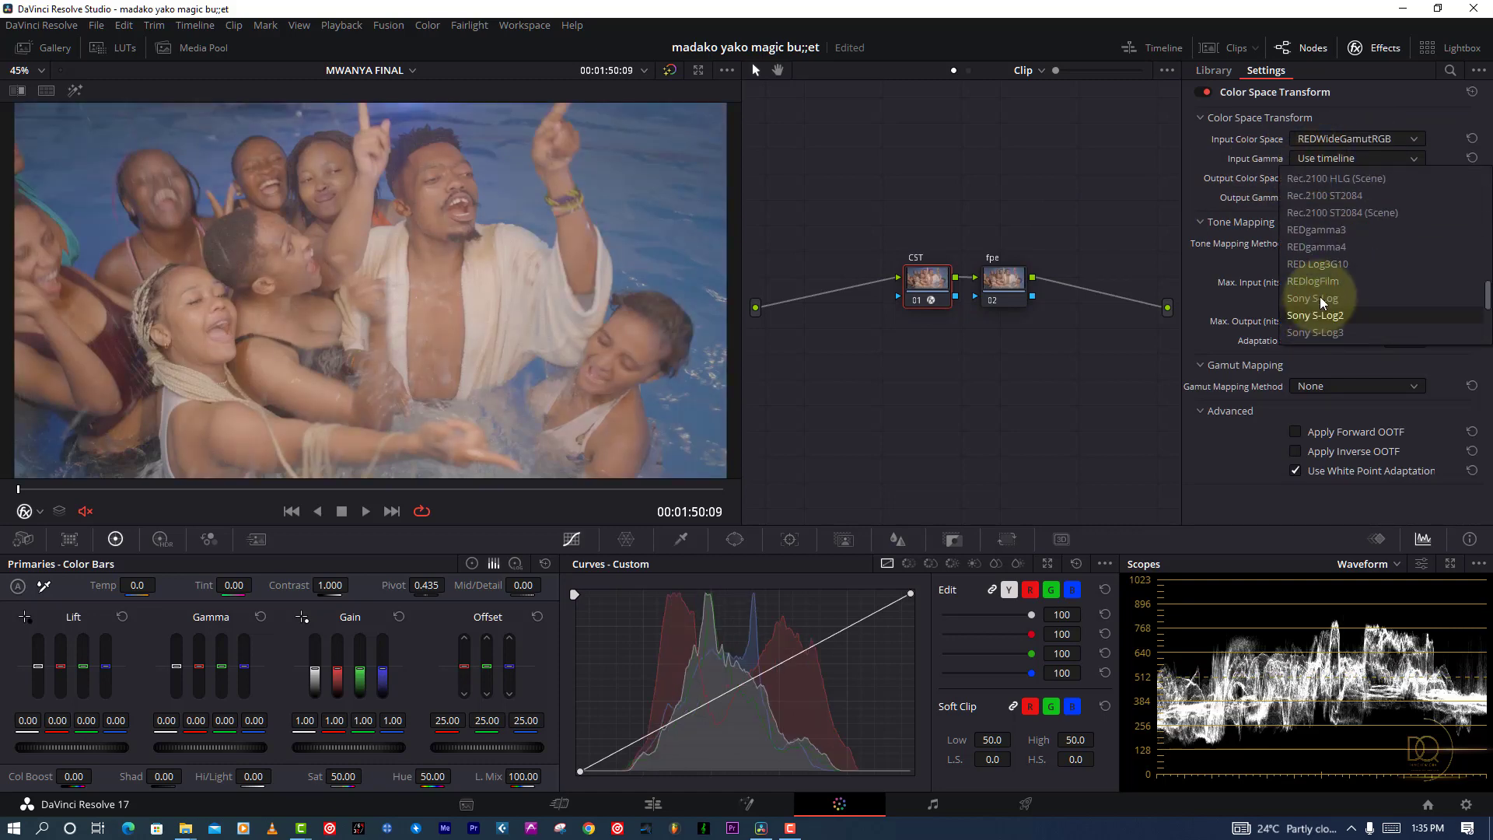
left_click(1323, 281)
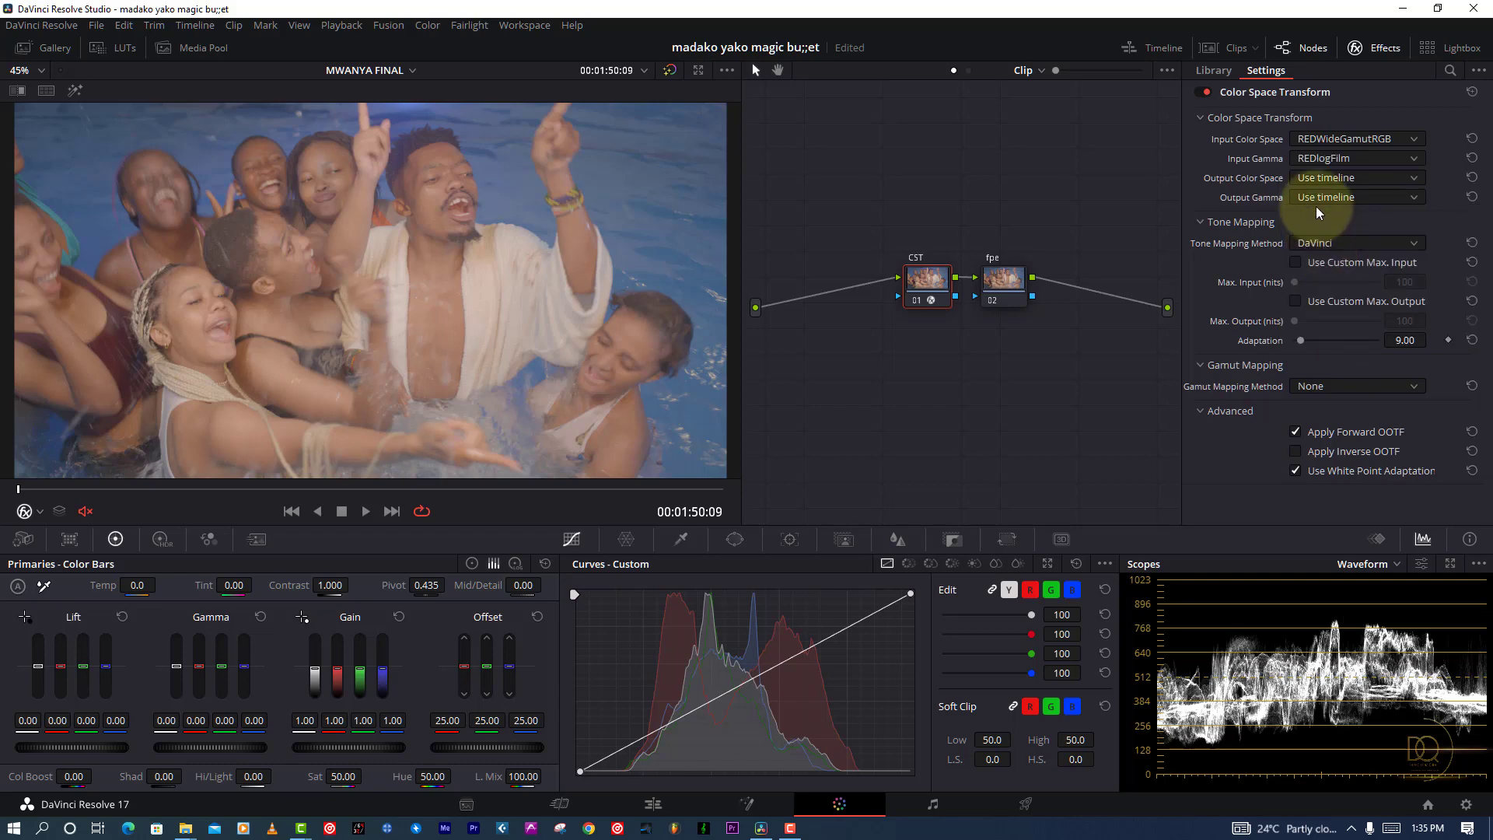
Set the CST node's output color space to Rec.709 and its output gamma to Cineon Film Log.
left_click(1313, 179)
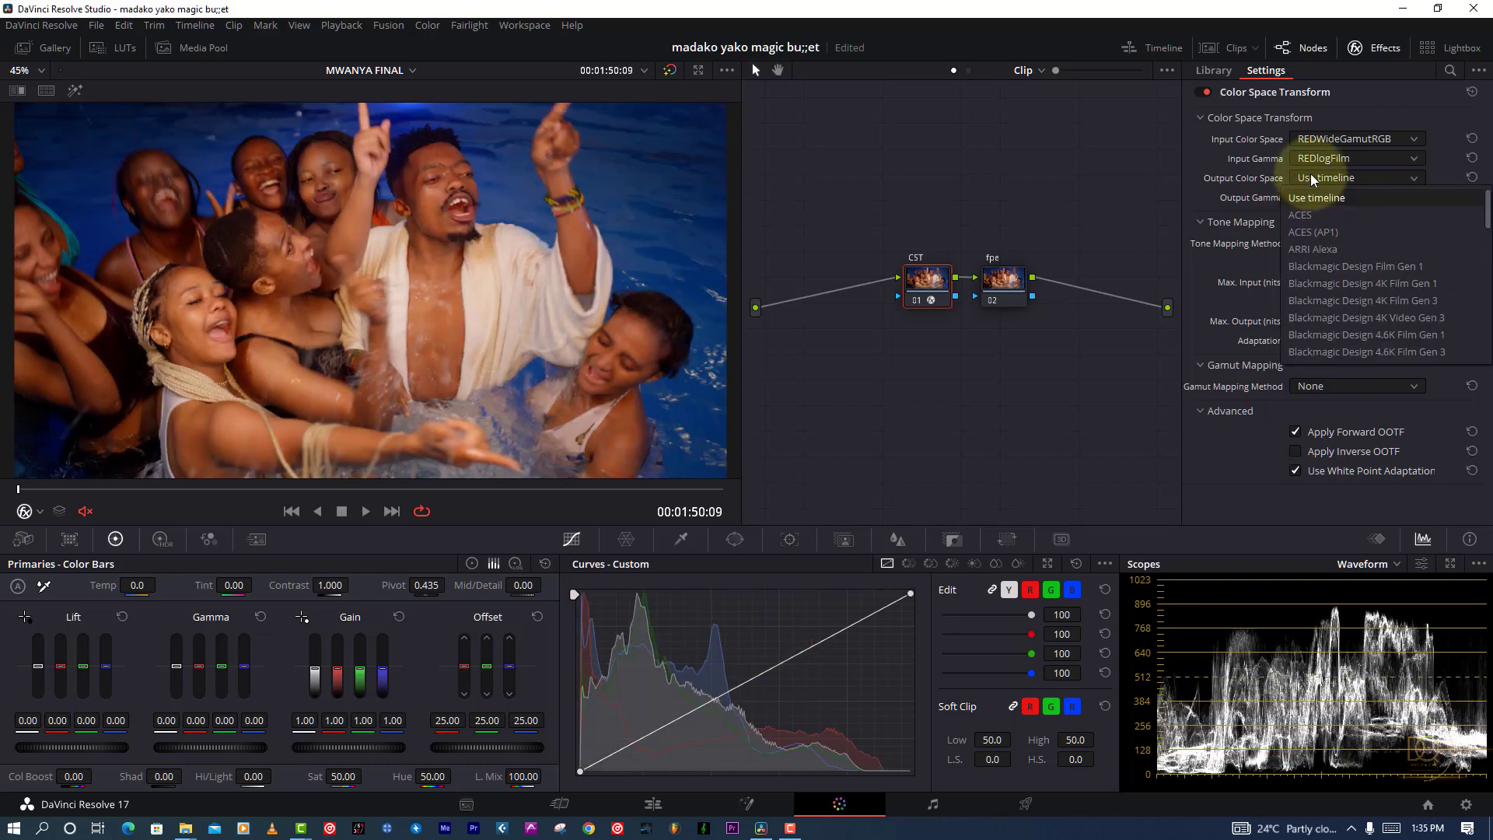
scroll(1317, 259, "down", 6)
left_click(1317, 343)
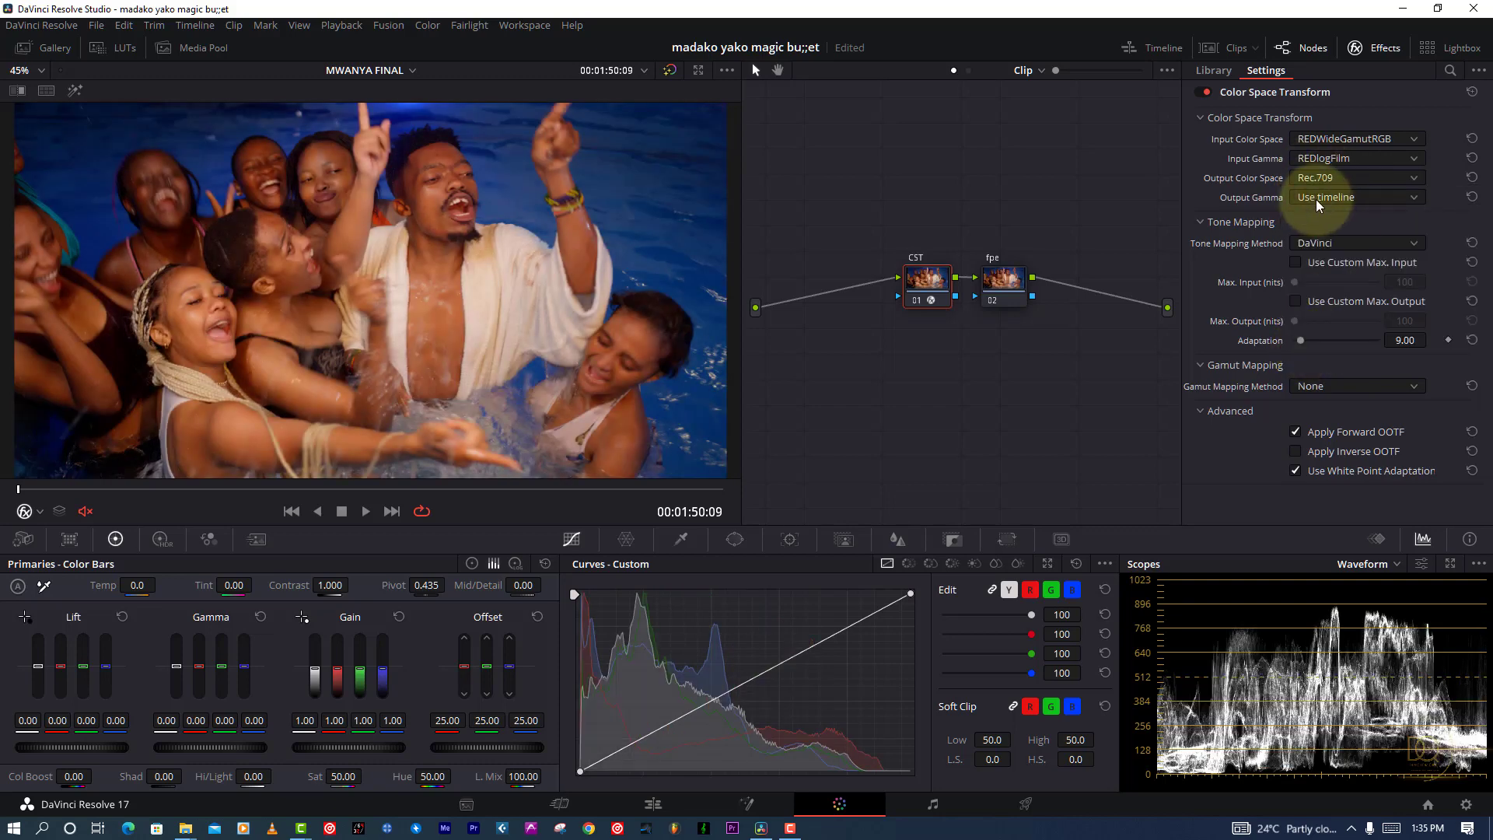
left_click(1320, 199)
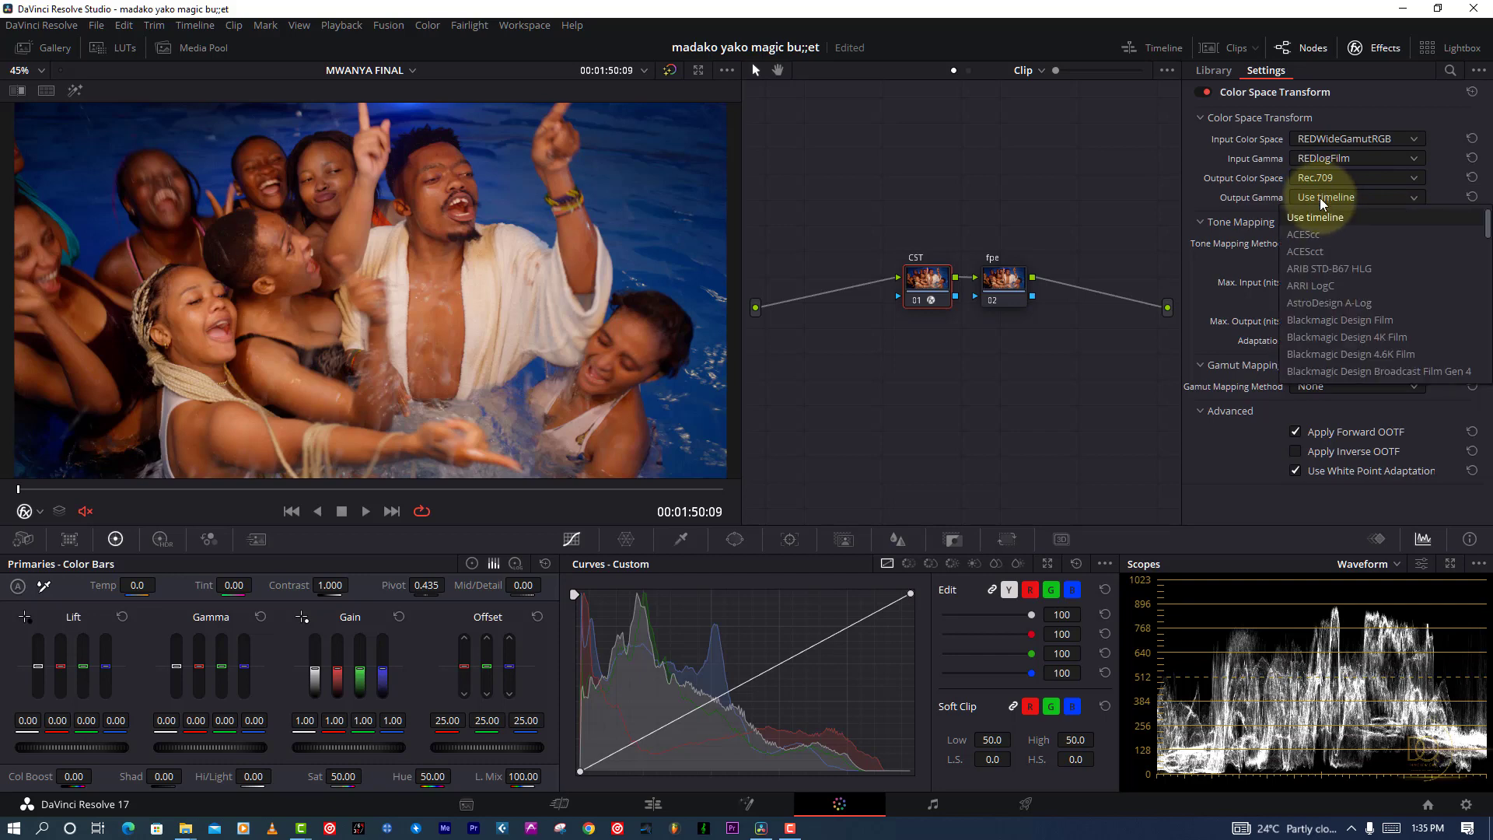
scroll(1331, 327, "down", 4)
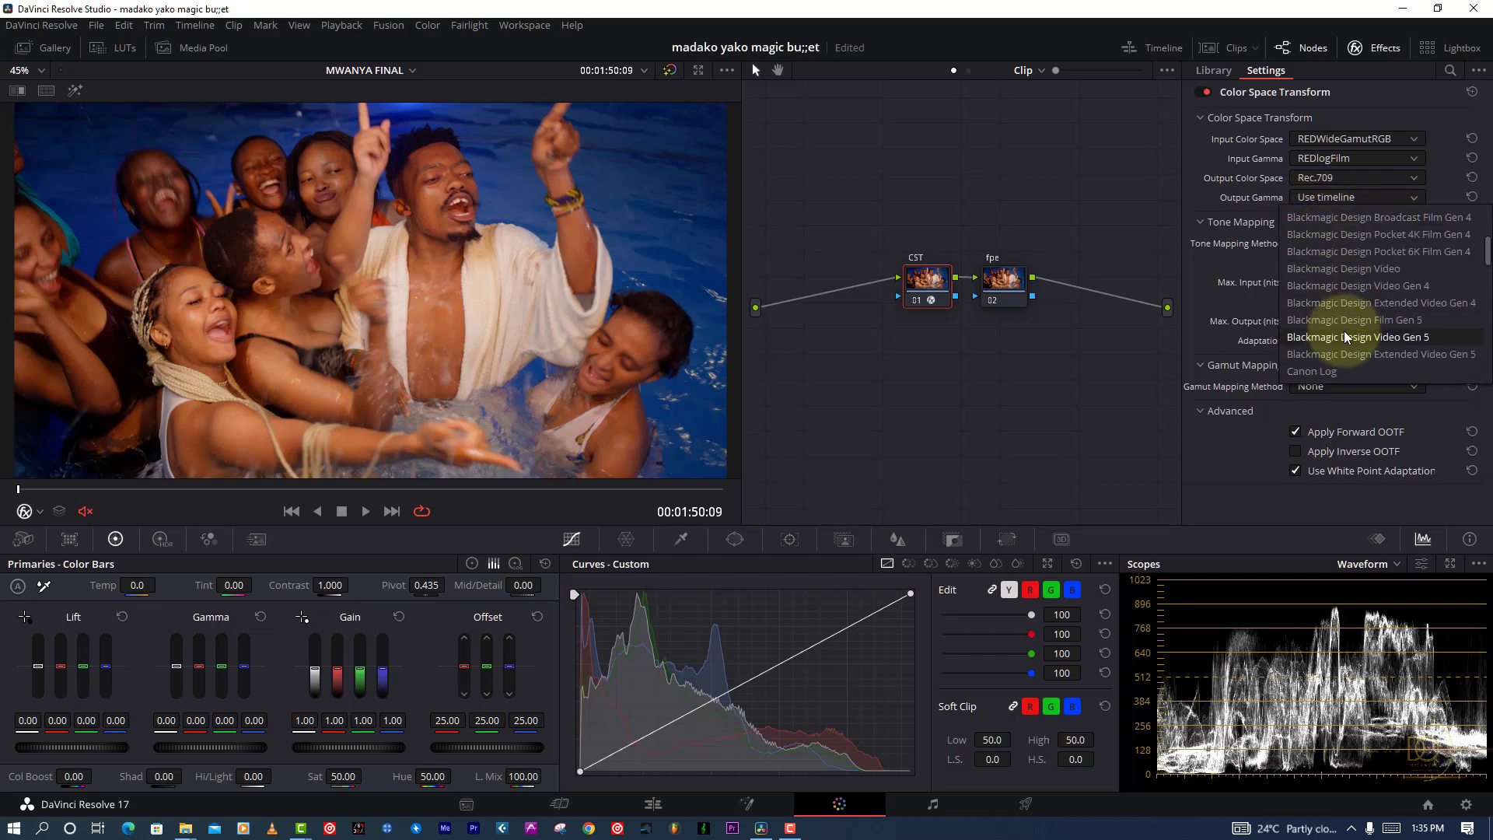
scroll(1328, 335, "down", 4)
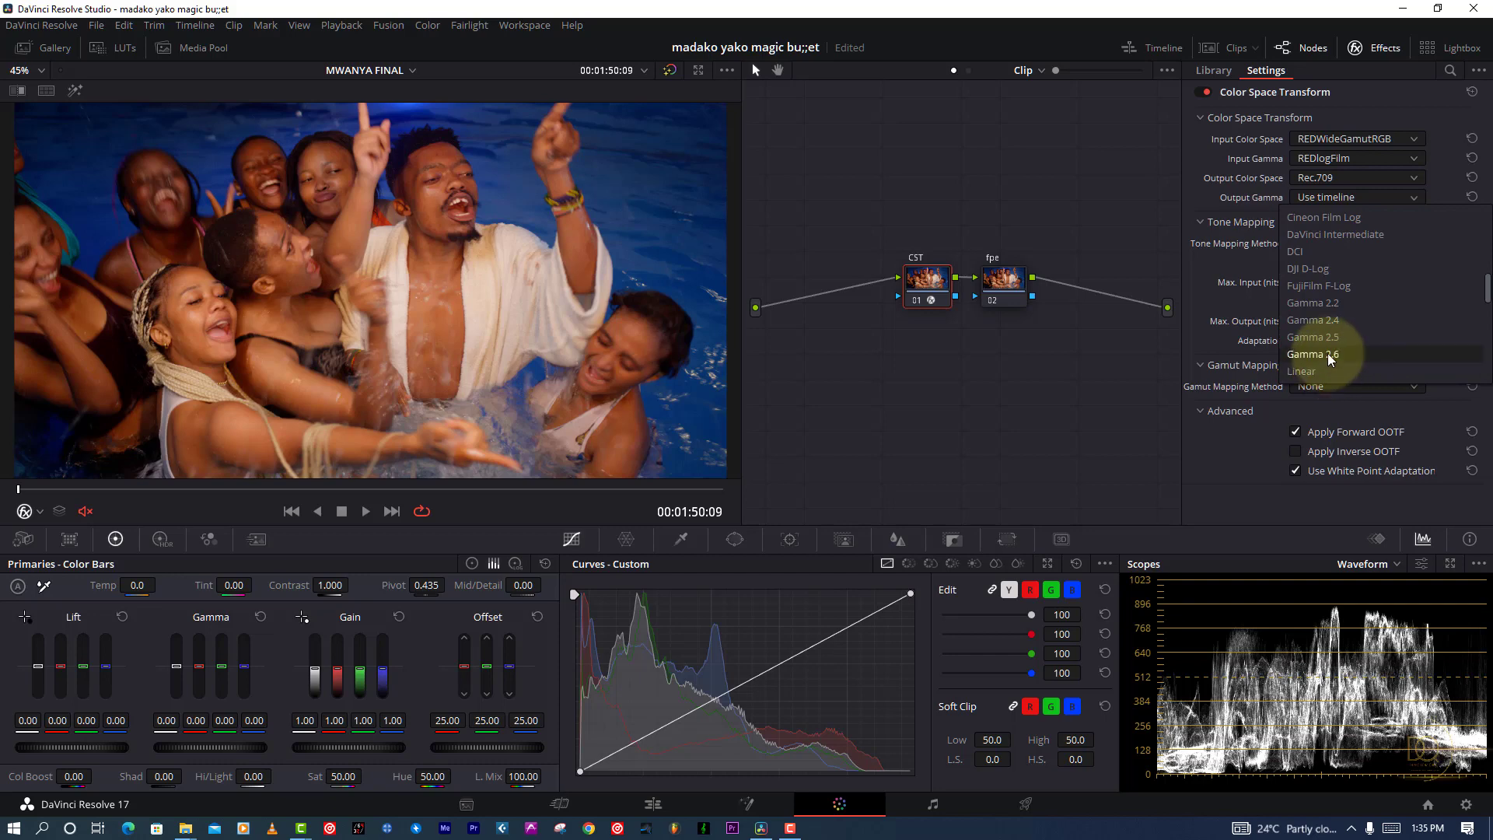
scroll(1322, 296, "up", 3)
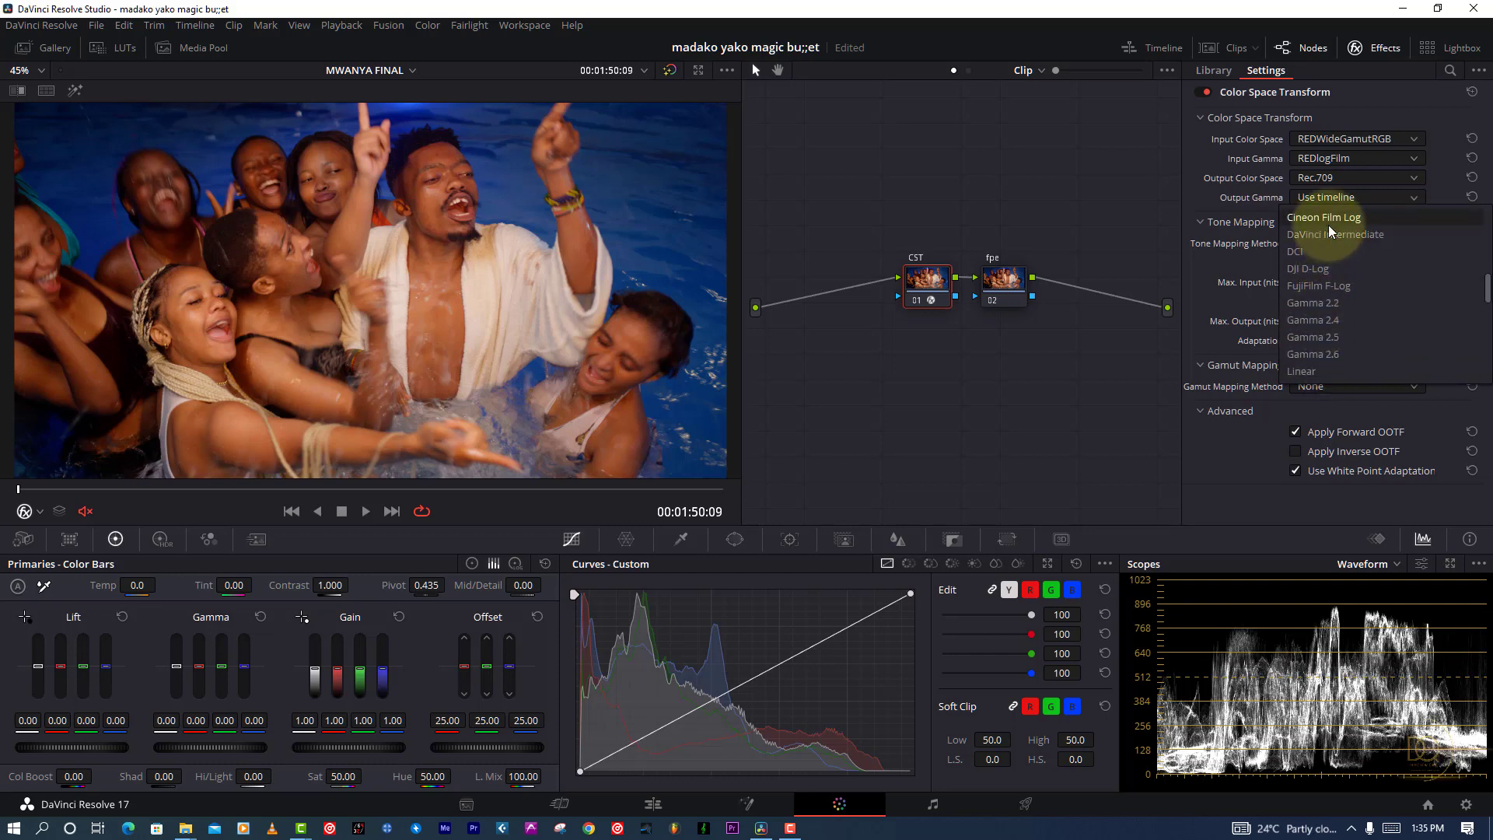
left_click(1325, 235)
Try several Film Looks LUTs on the fpe node, including Rec709 Kodak 2383 D55 and Rec709 Kodak 2383 D60.
left_click(1006, 285)
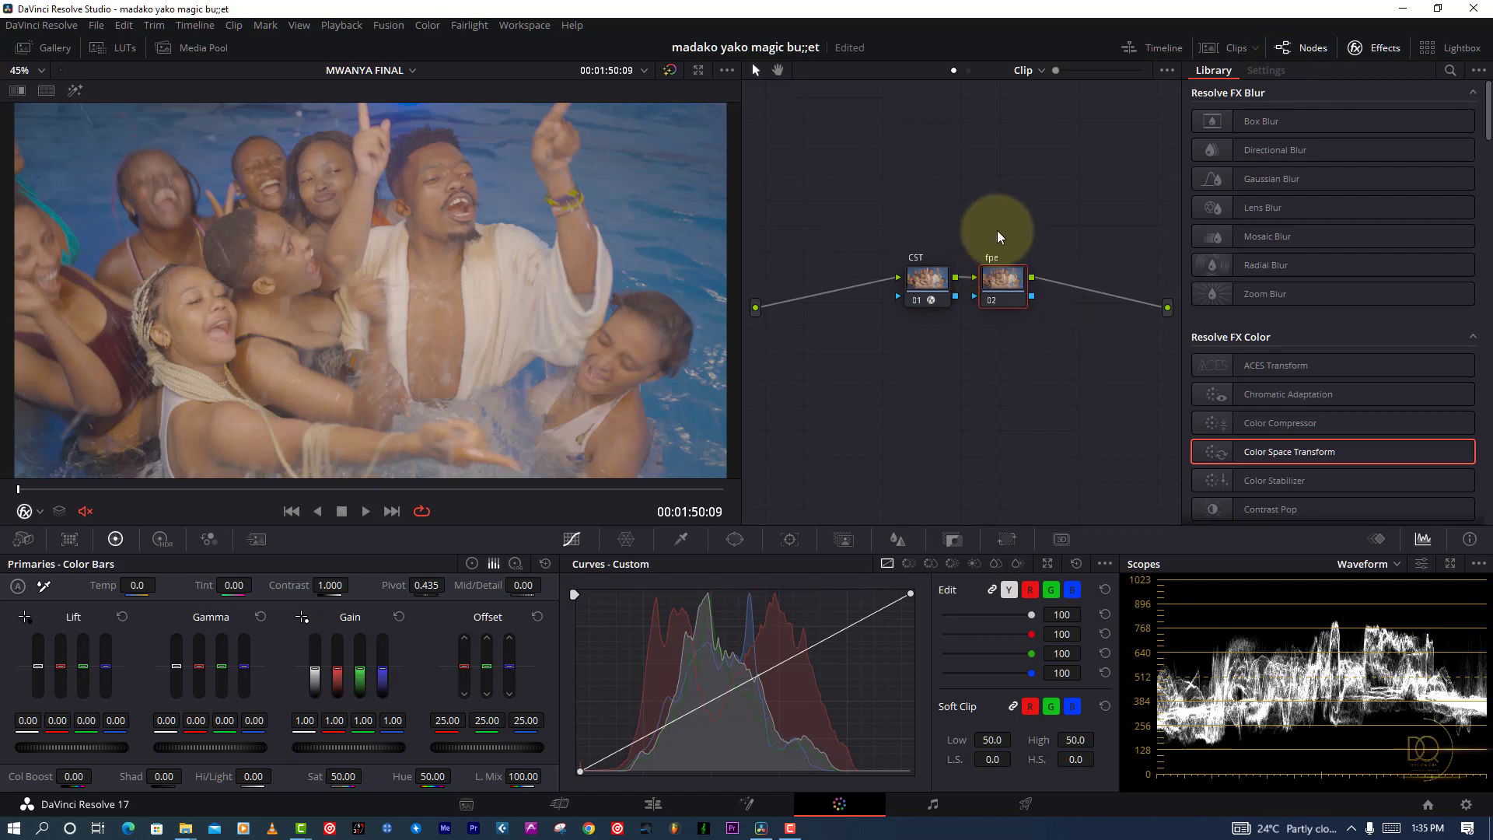
left_click(124, 49)
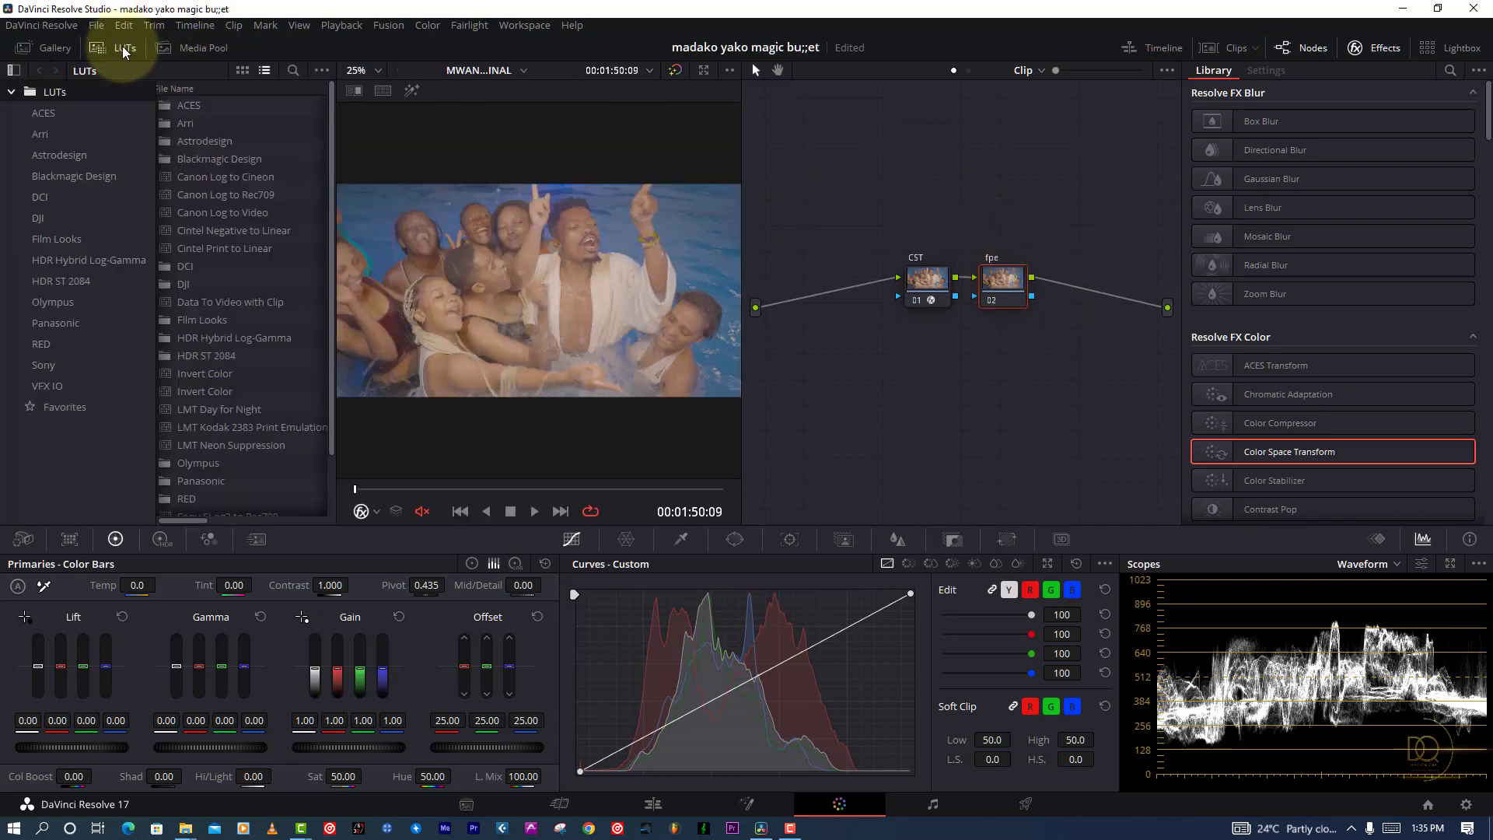
left_click(59, 239)
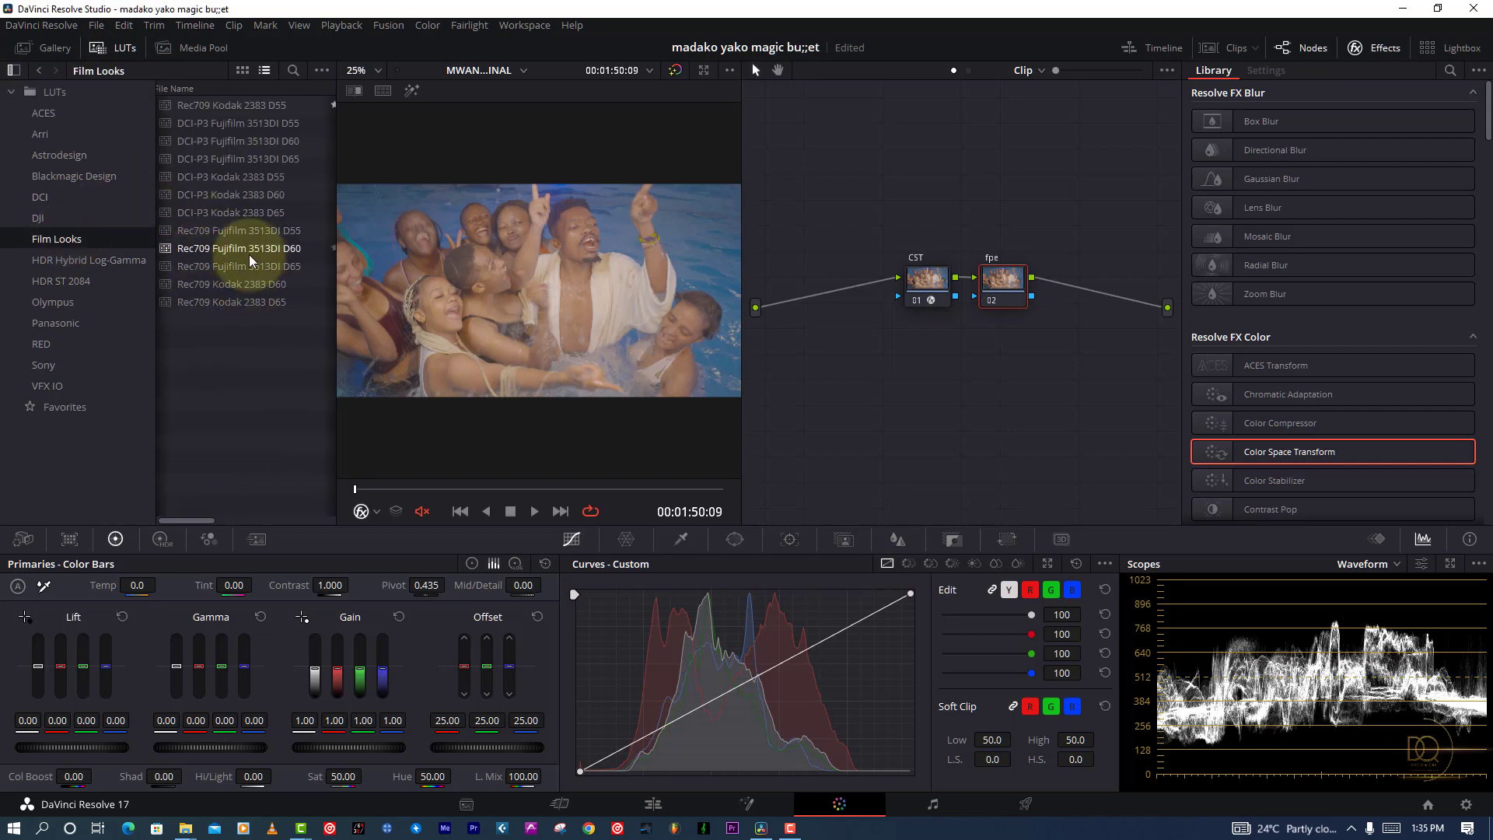
right_click(220, 462)
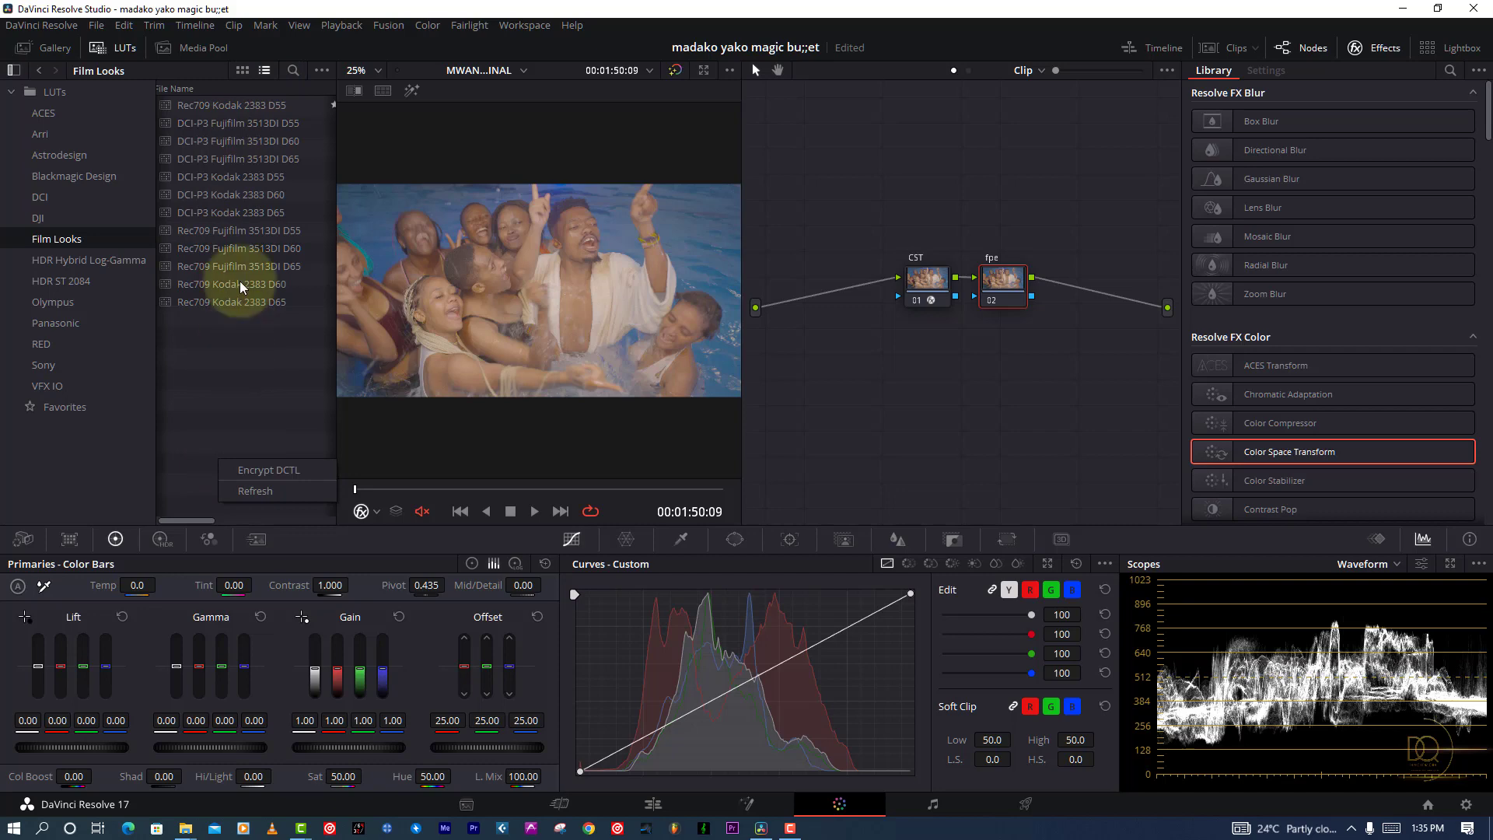
double_click(200, 109)
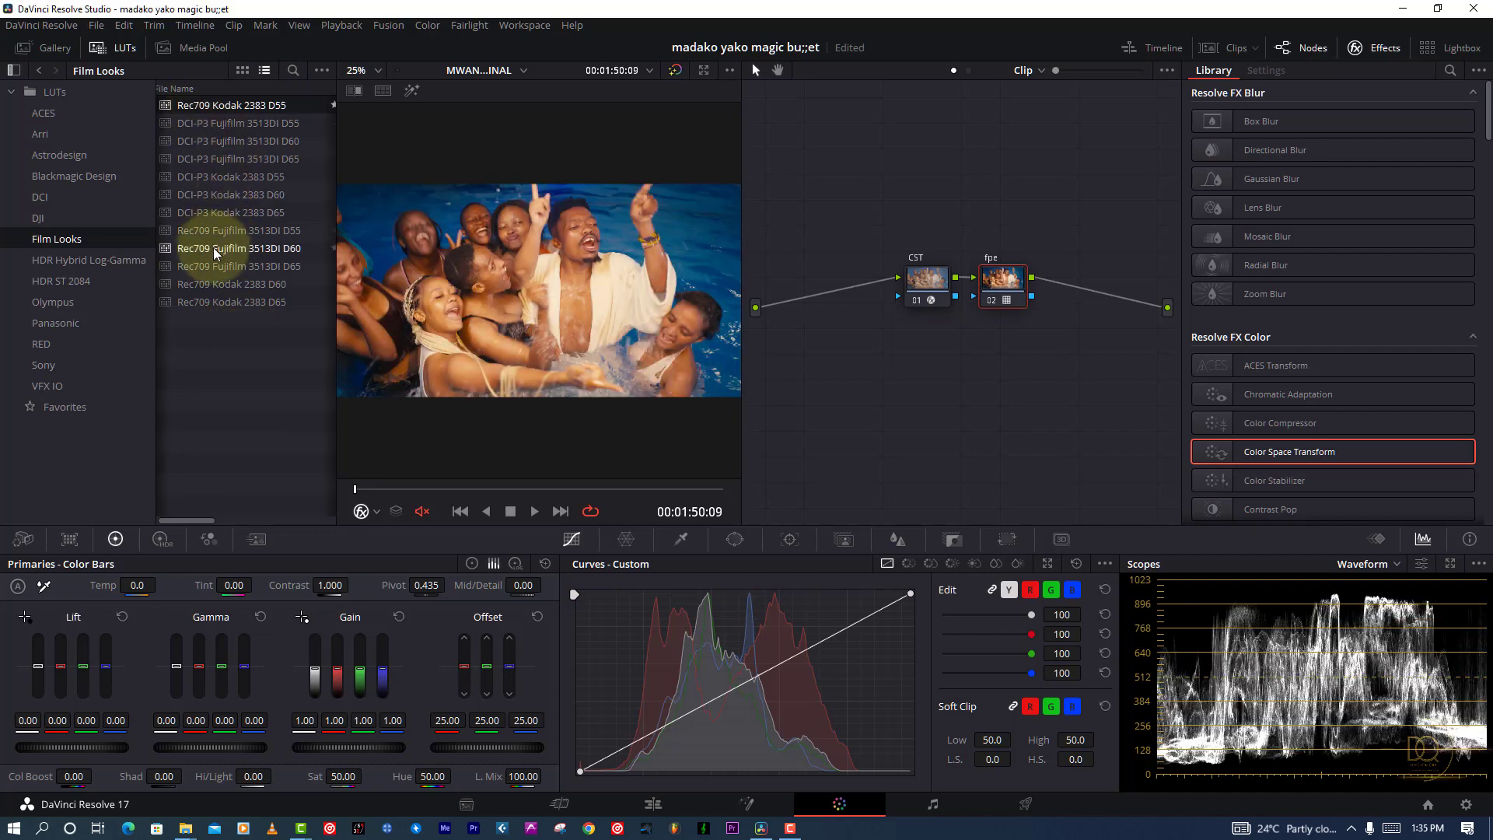
double_click(218, 267)
double_click(223, 284)
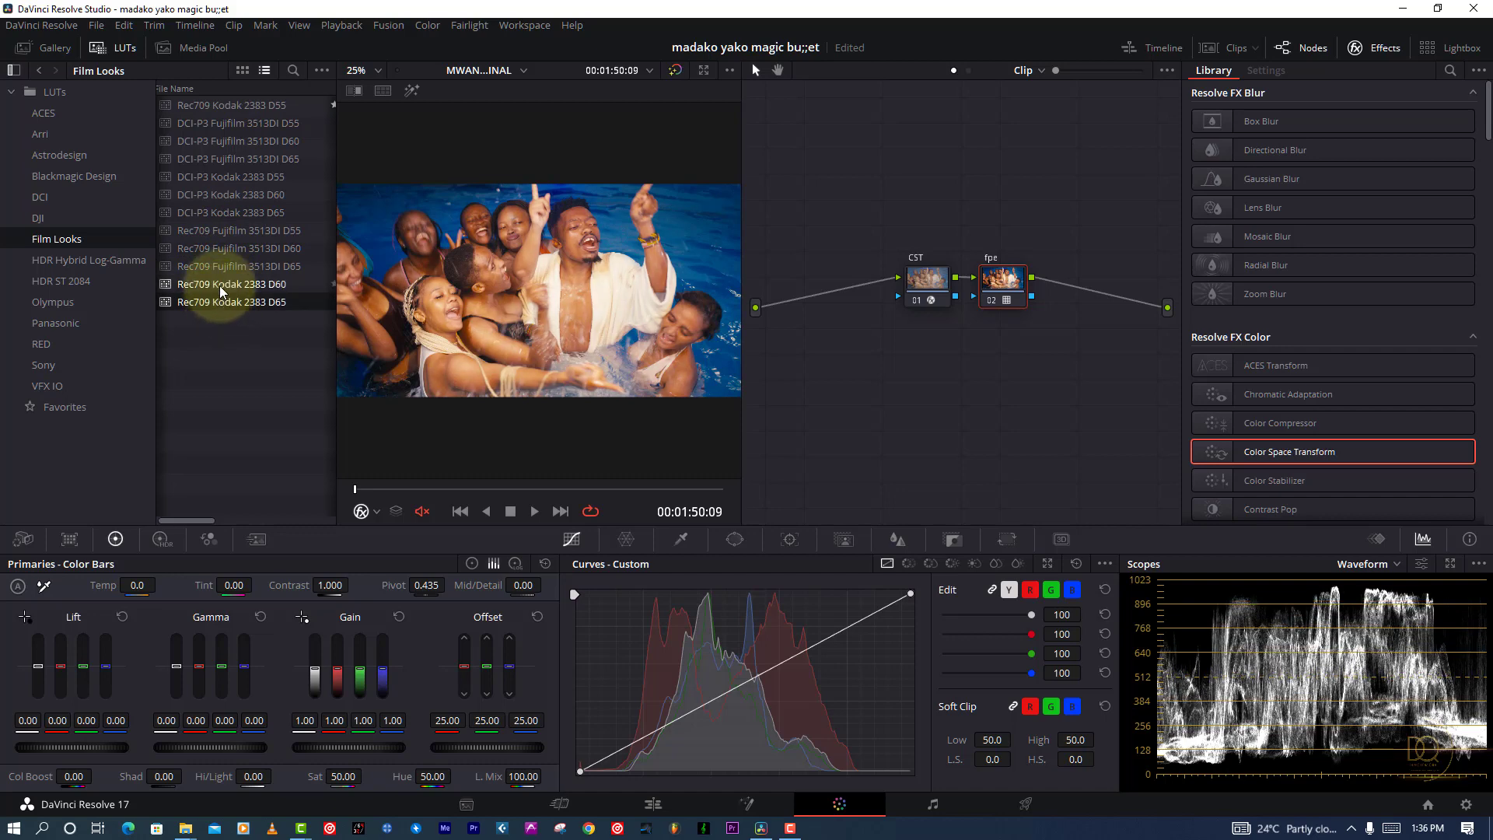
Apply the favorite LUT Rec709 Kodak 2383 D55 to the fpe node and close the LUT browser.
right_click(1008, 289)
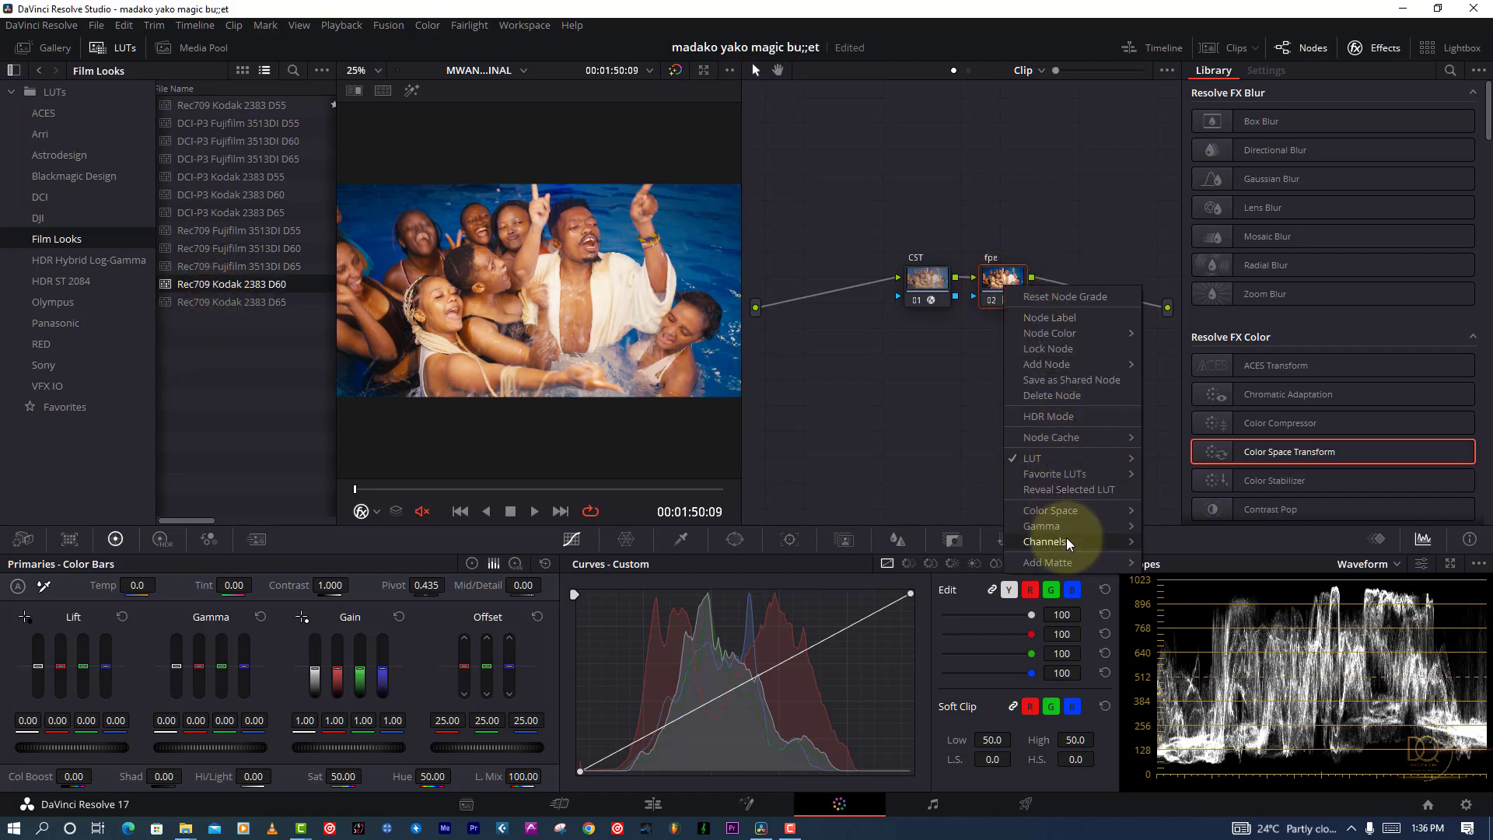
mouse_move(1055, 461)
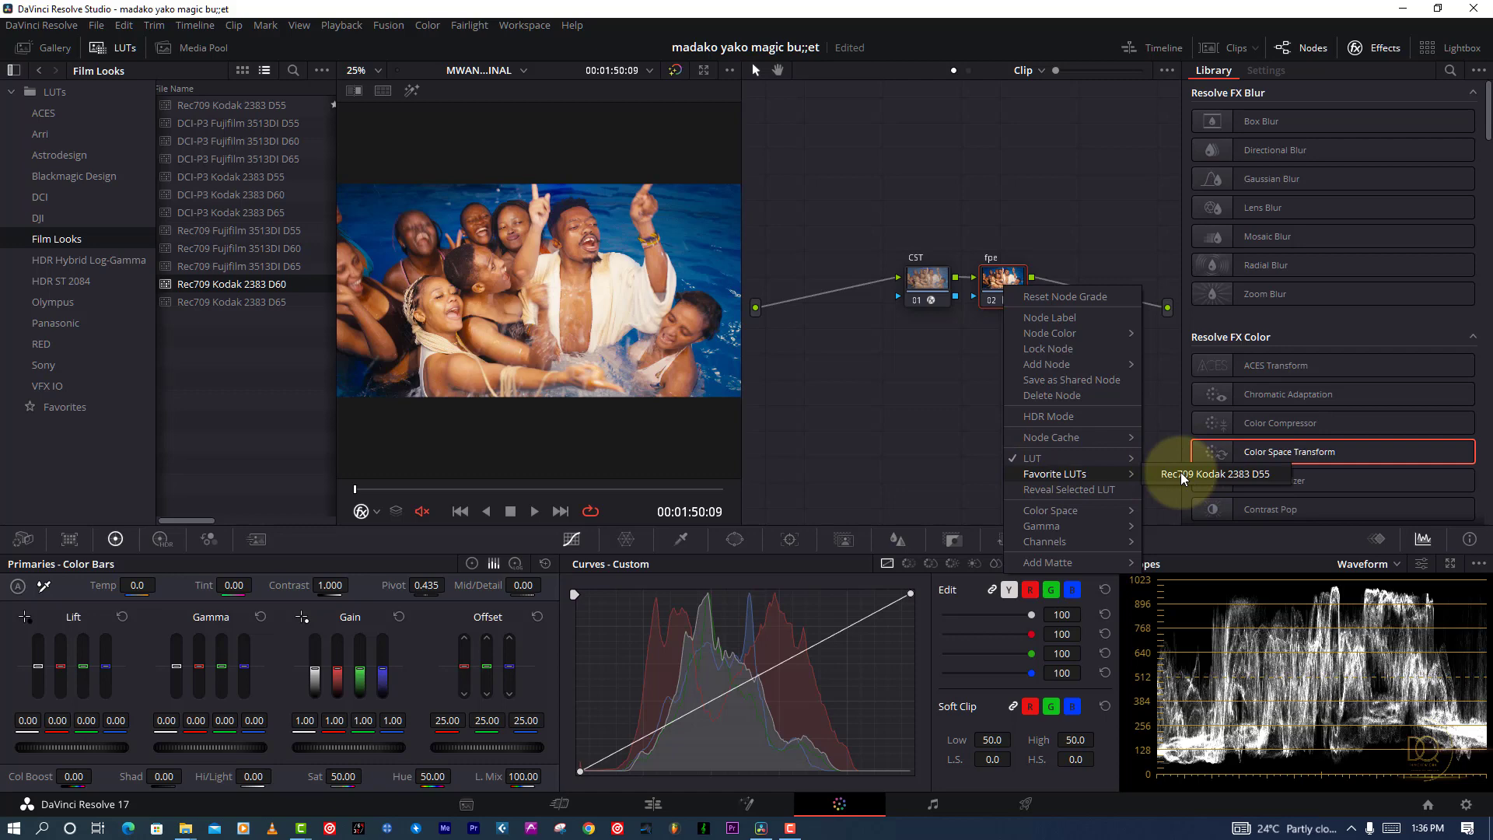
left_click(1199, 474)
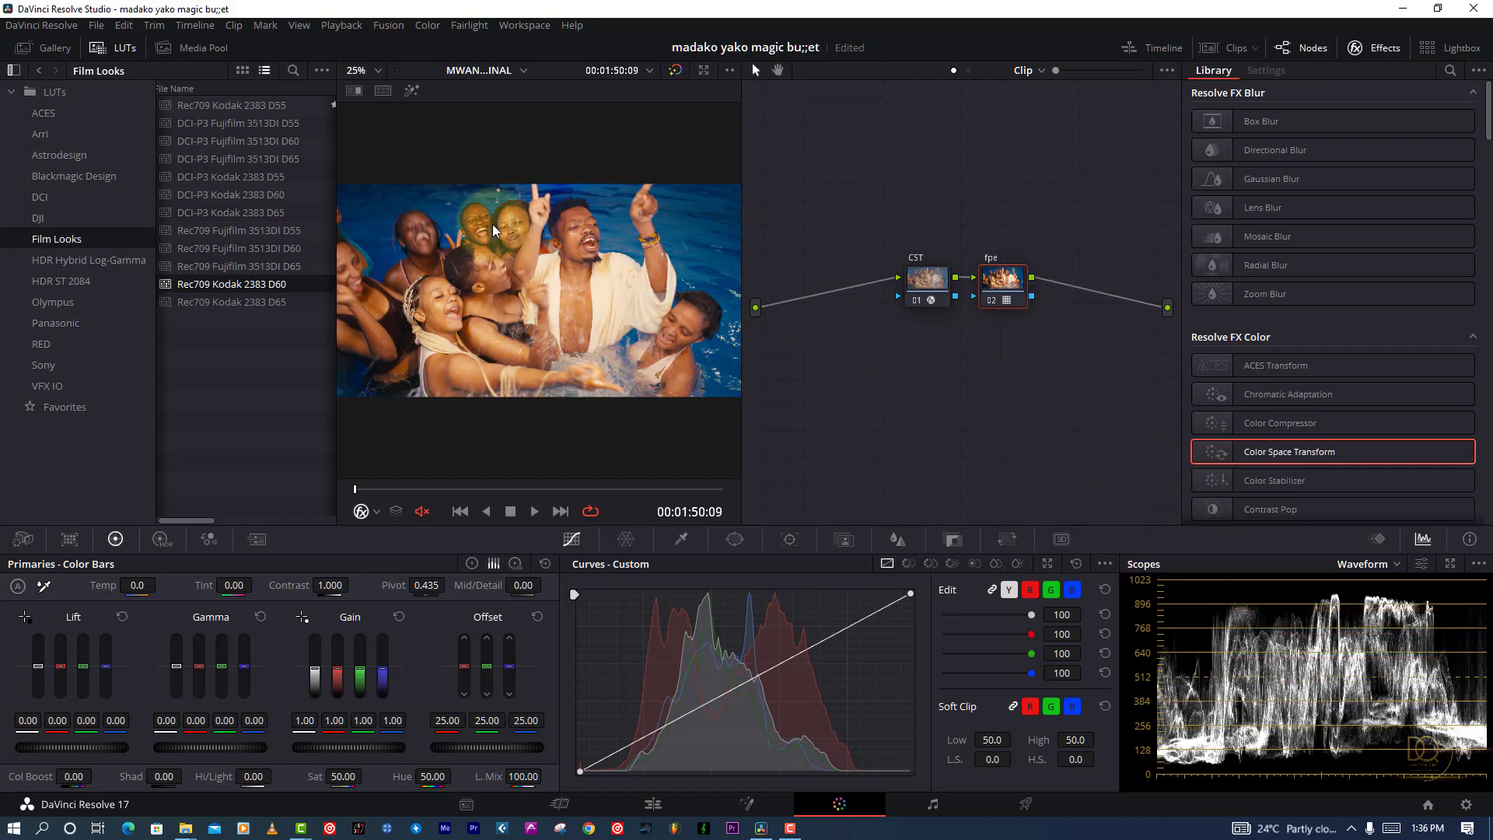
left_click(114, 48)
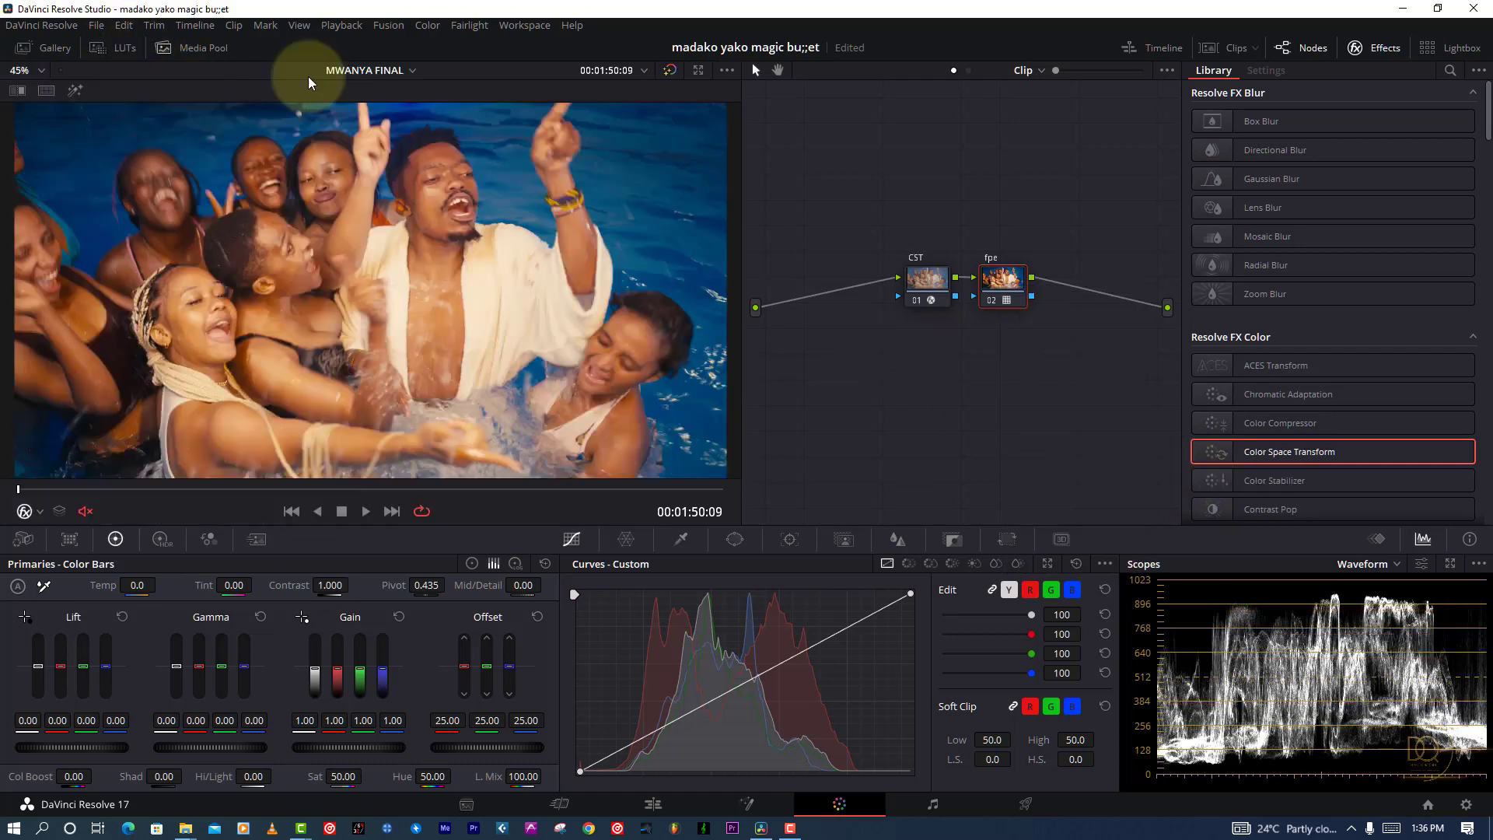
Close the effects library and add a serial node before the CST node, placed well ahead of it.
left_click(1377, 48)
left_click(992, 296)
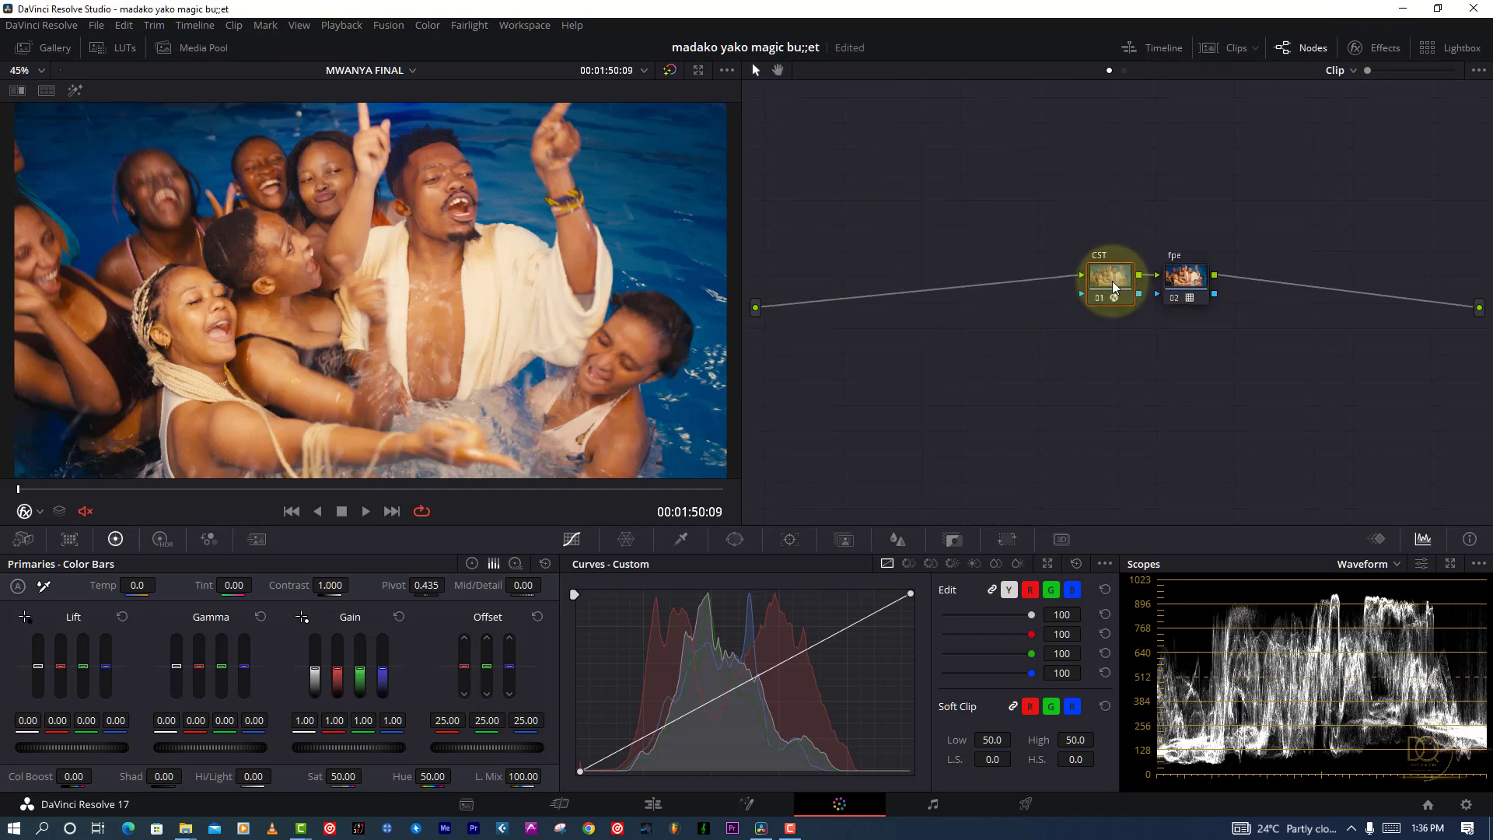
key("shift+s")
left_click_drag(1100, 351, 870, 246)
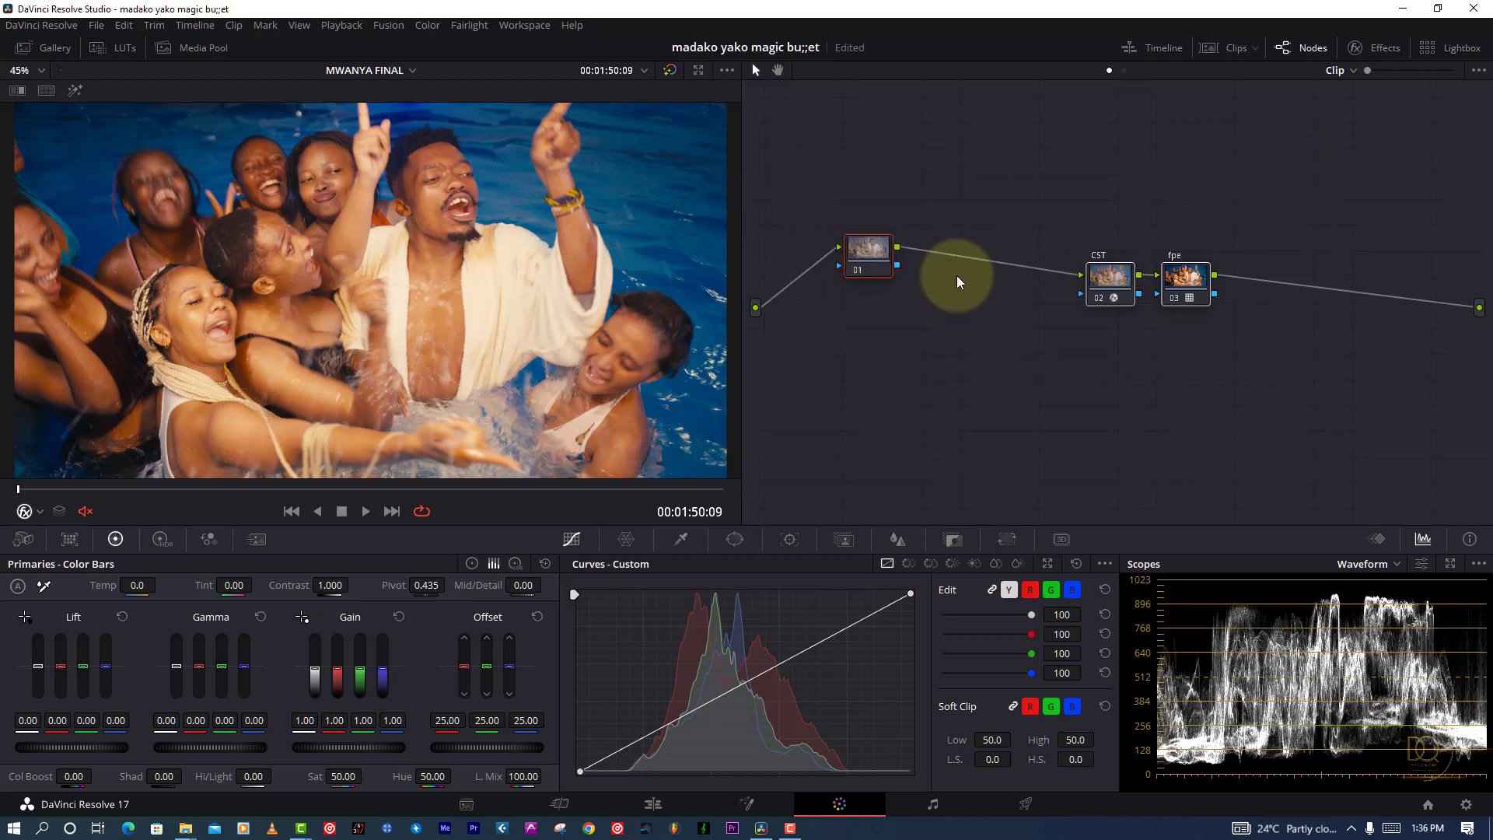
Delete every node in the graph, including the CST and fpe nodes.
left_click_drag(1162, 190, 778, 335)
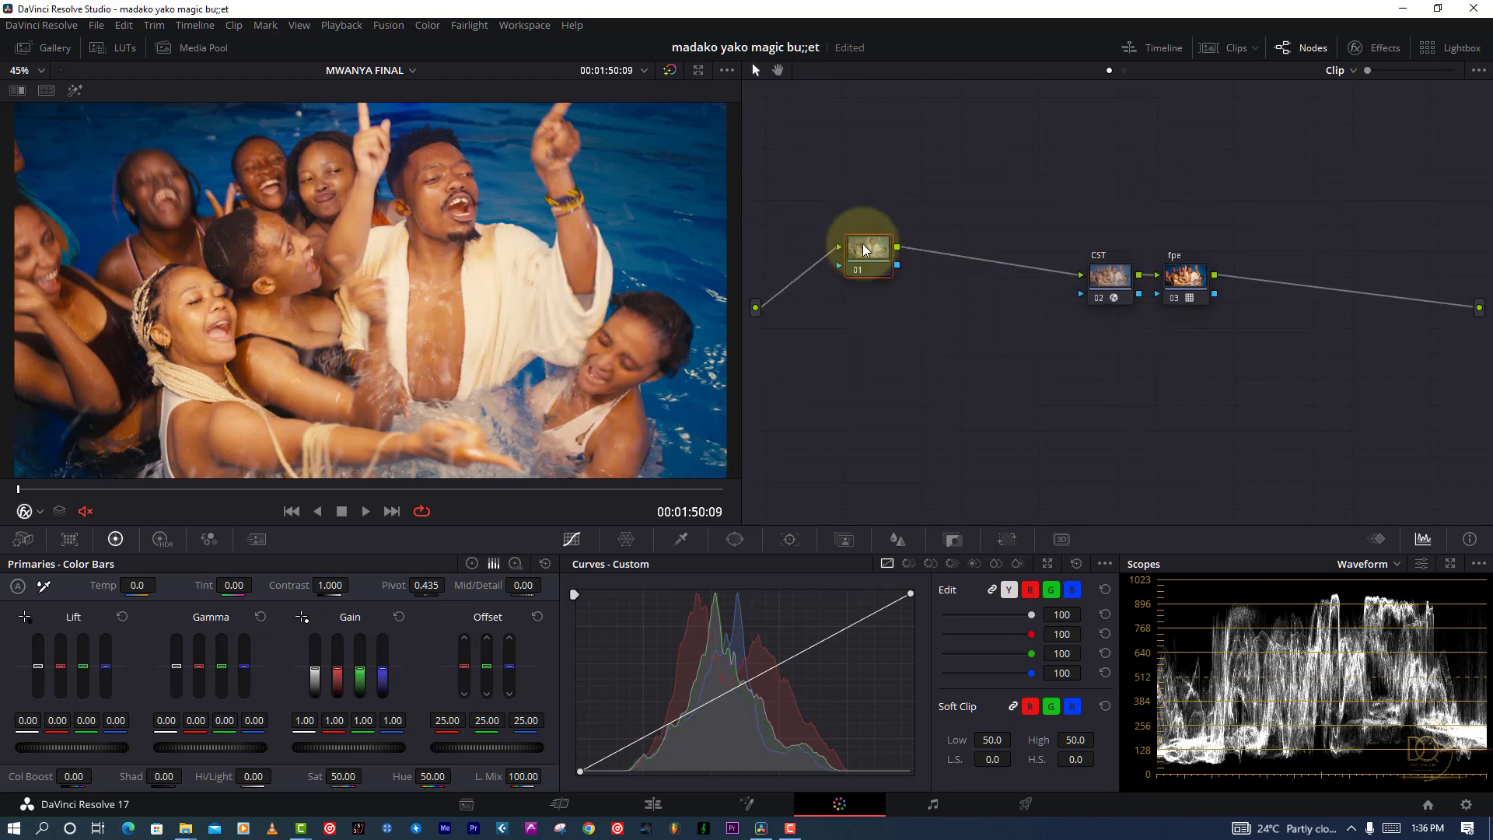
left_click_drag(860, 249, 876, 290)
left_click_drag(790, 182, 1337, 431)
key("Delete")
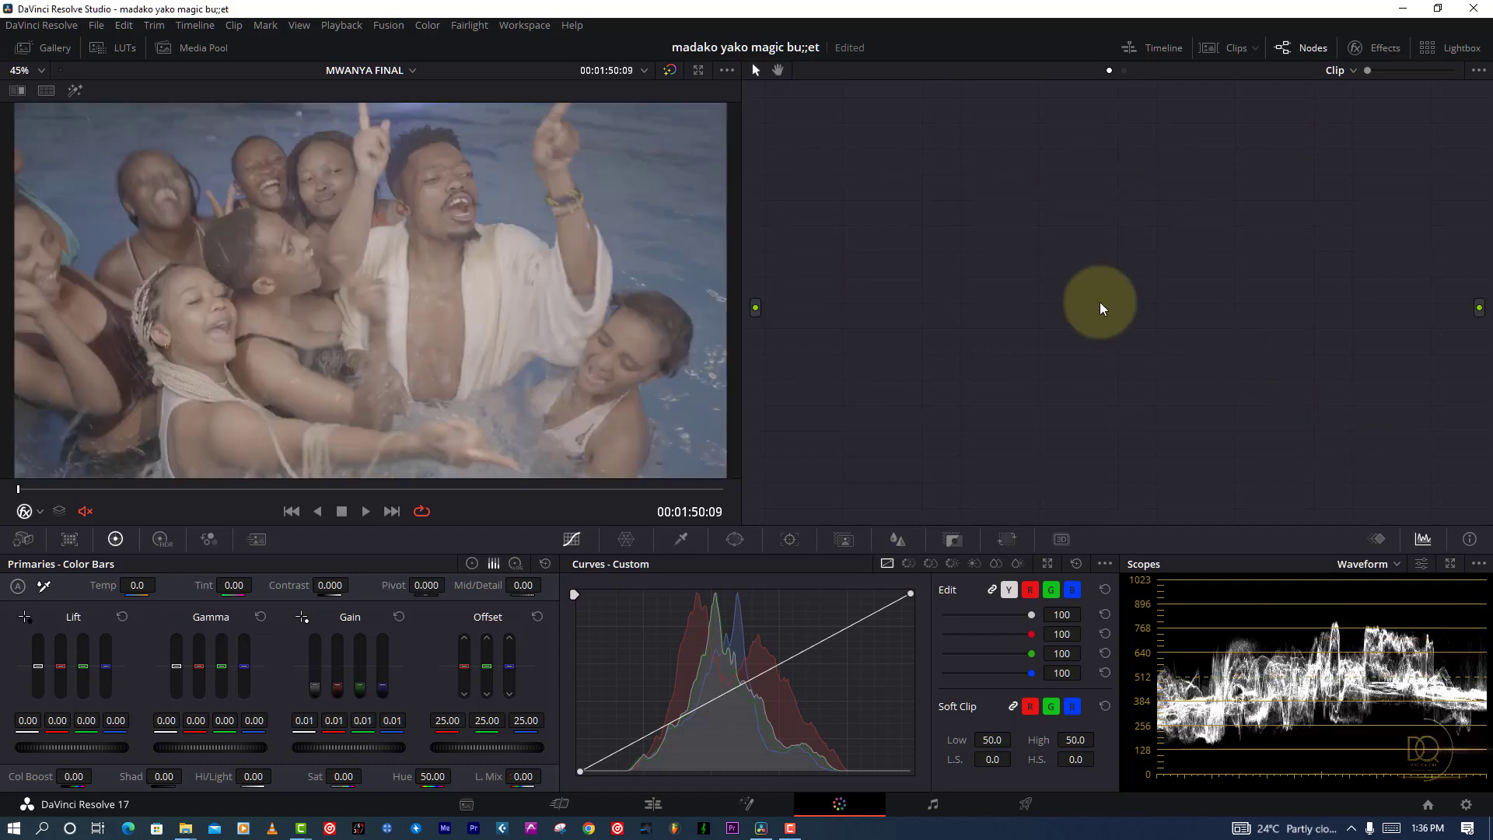
Add a new node to the empty graph, save the project, and apply the favorite LUT Rec709 Kodak 2383 D55 to the node.
key("alt+s")
left_click_drag(920, 224, 1046, 265)
key("ctrl+s")
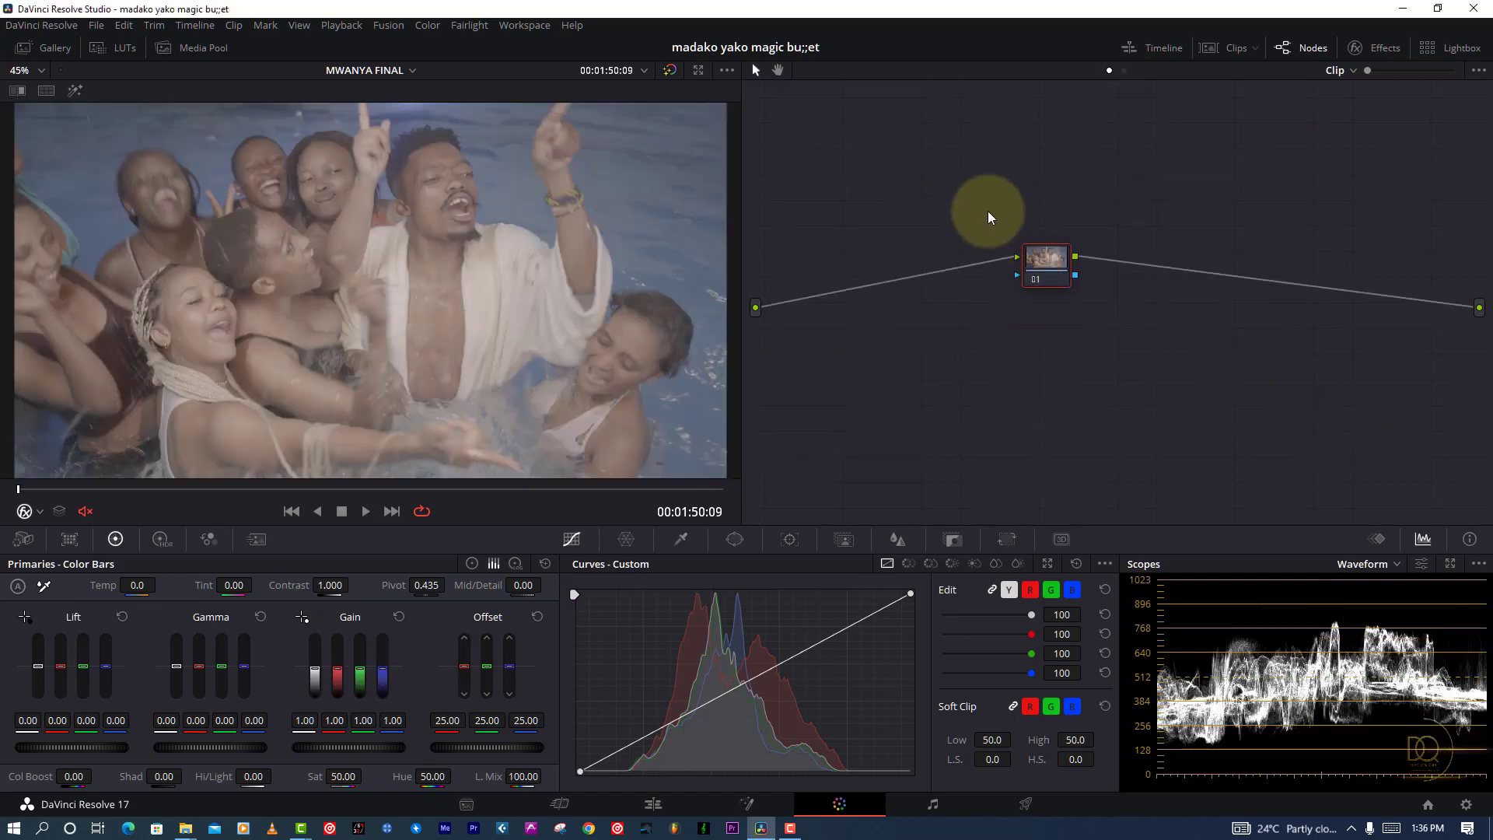
left_click_drag(1043, 258, 1034, 289)
right_click(1037, 296)
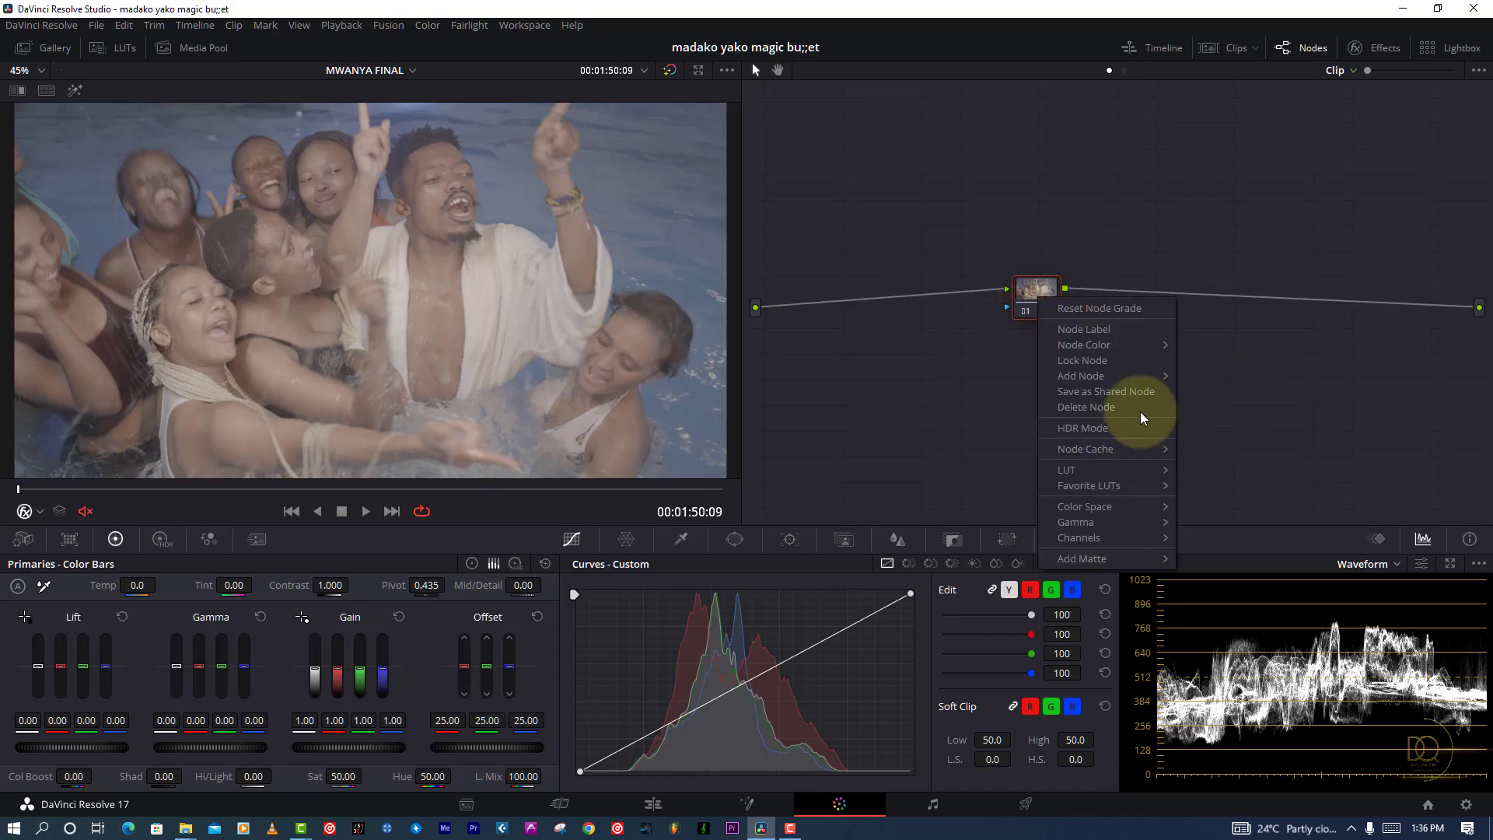
mouse_move(1096, 485)
left_click(1232, 484)
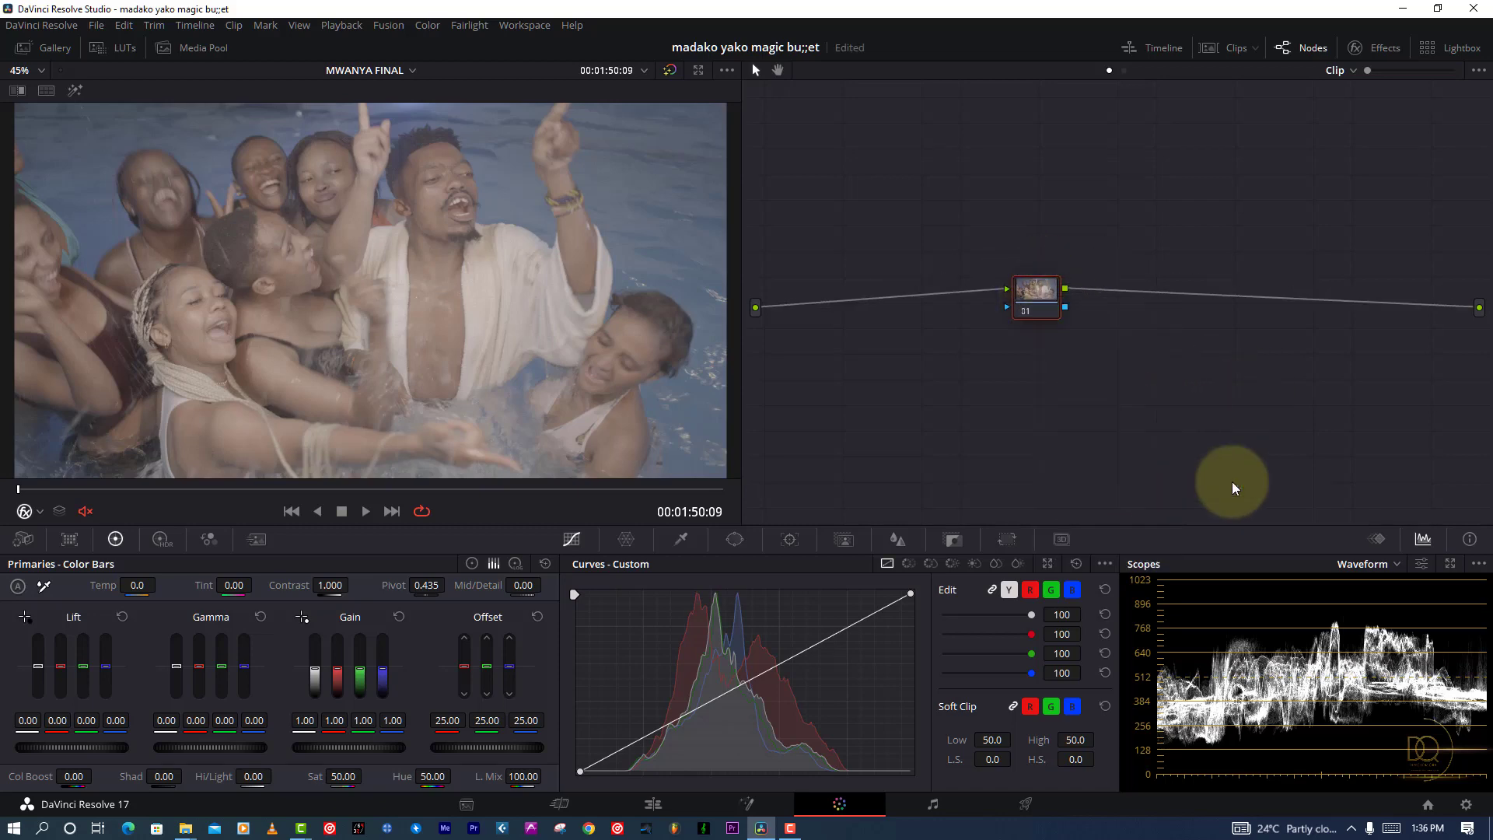
left_click_drag(1025, 292, 1132, 293)
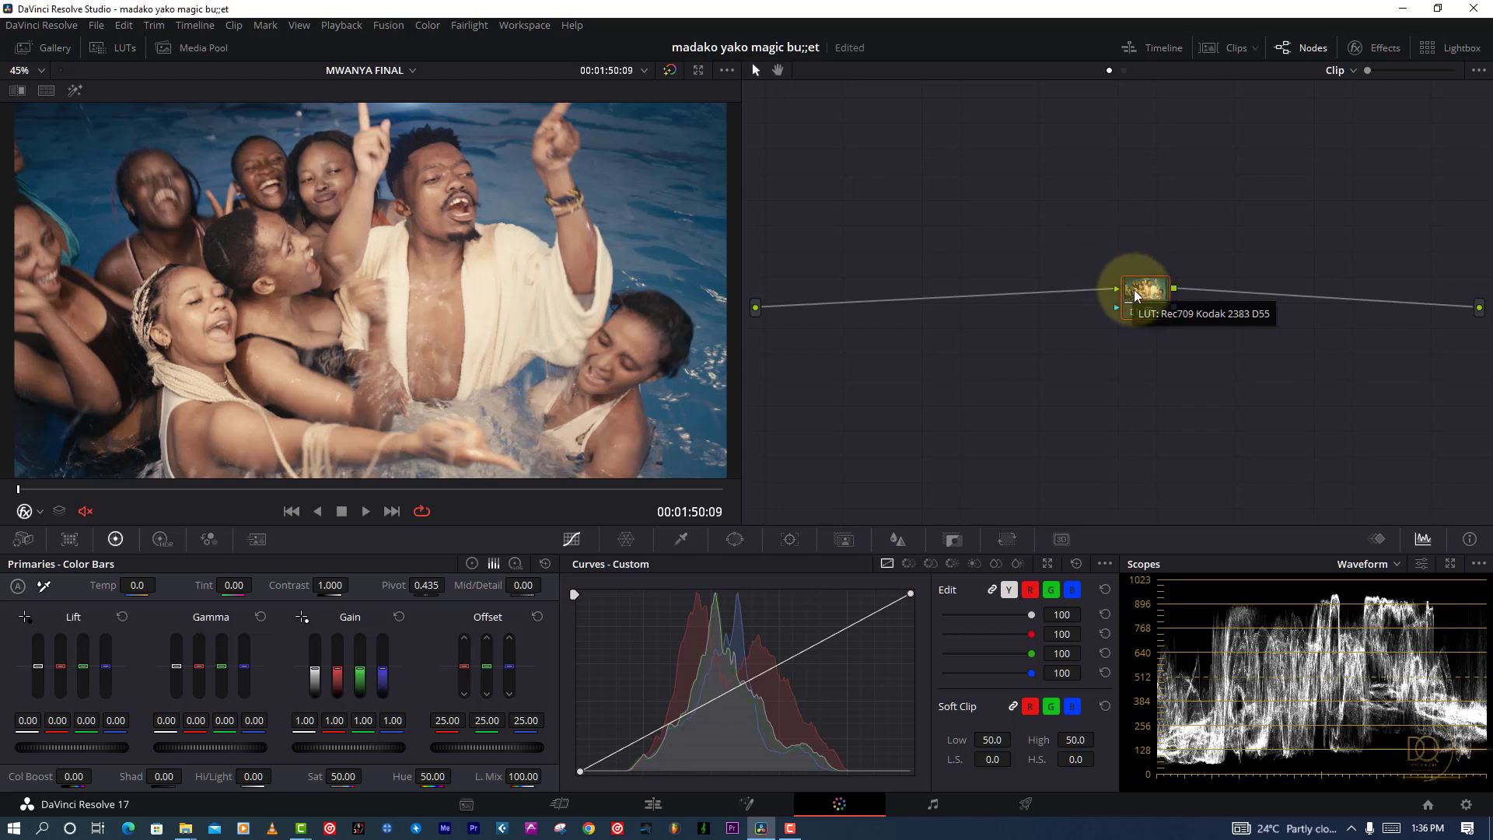
Add a node before the LUT node and set its saturation to 100.
key("alt+shift+s")
key("ctrl+s")
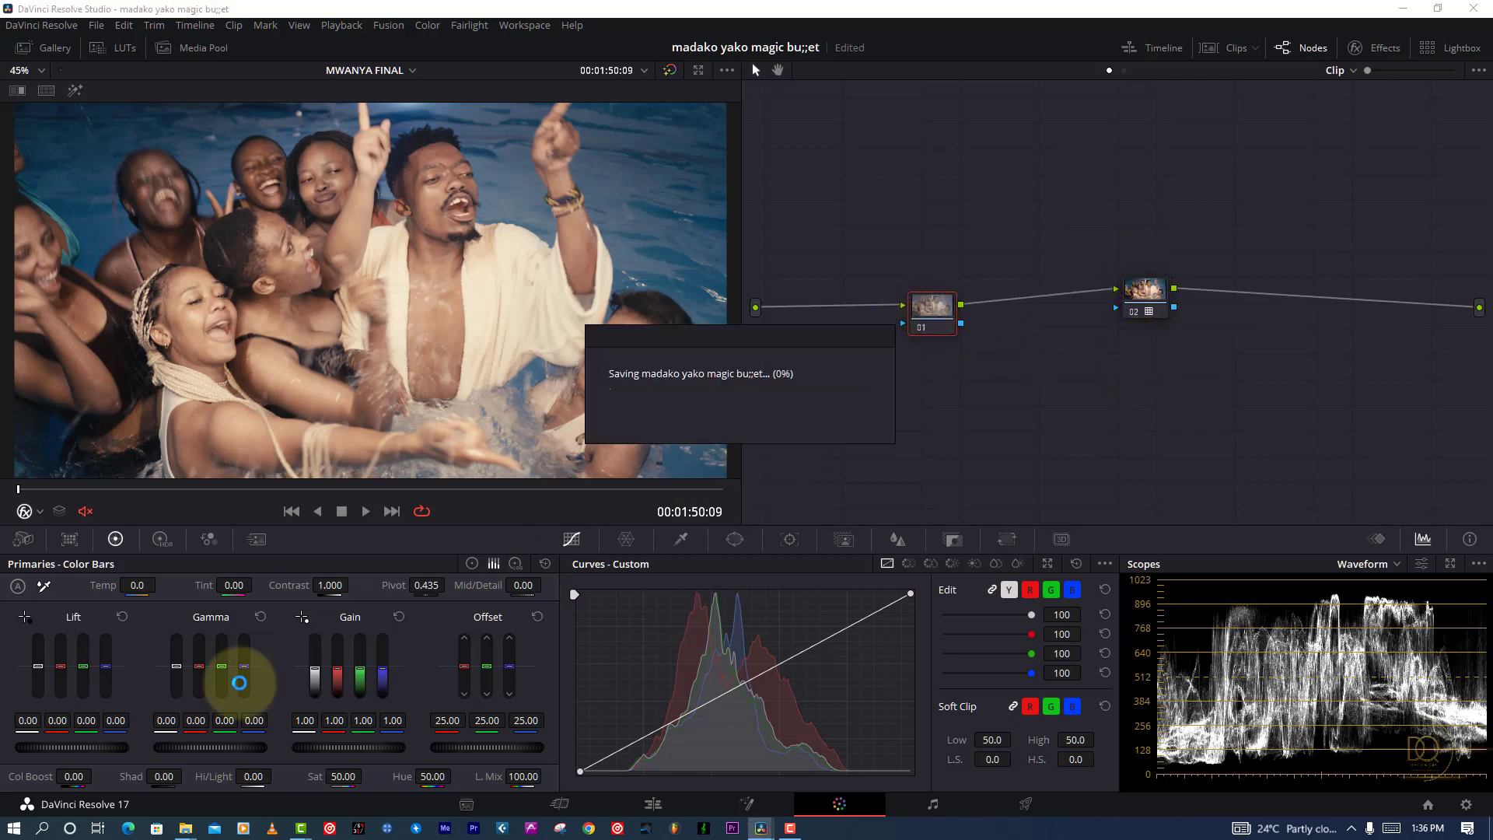
left_click_drag(345, 773, 1027, 800)
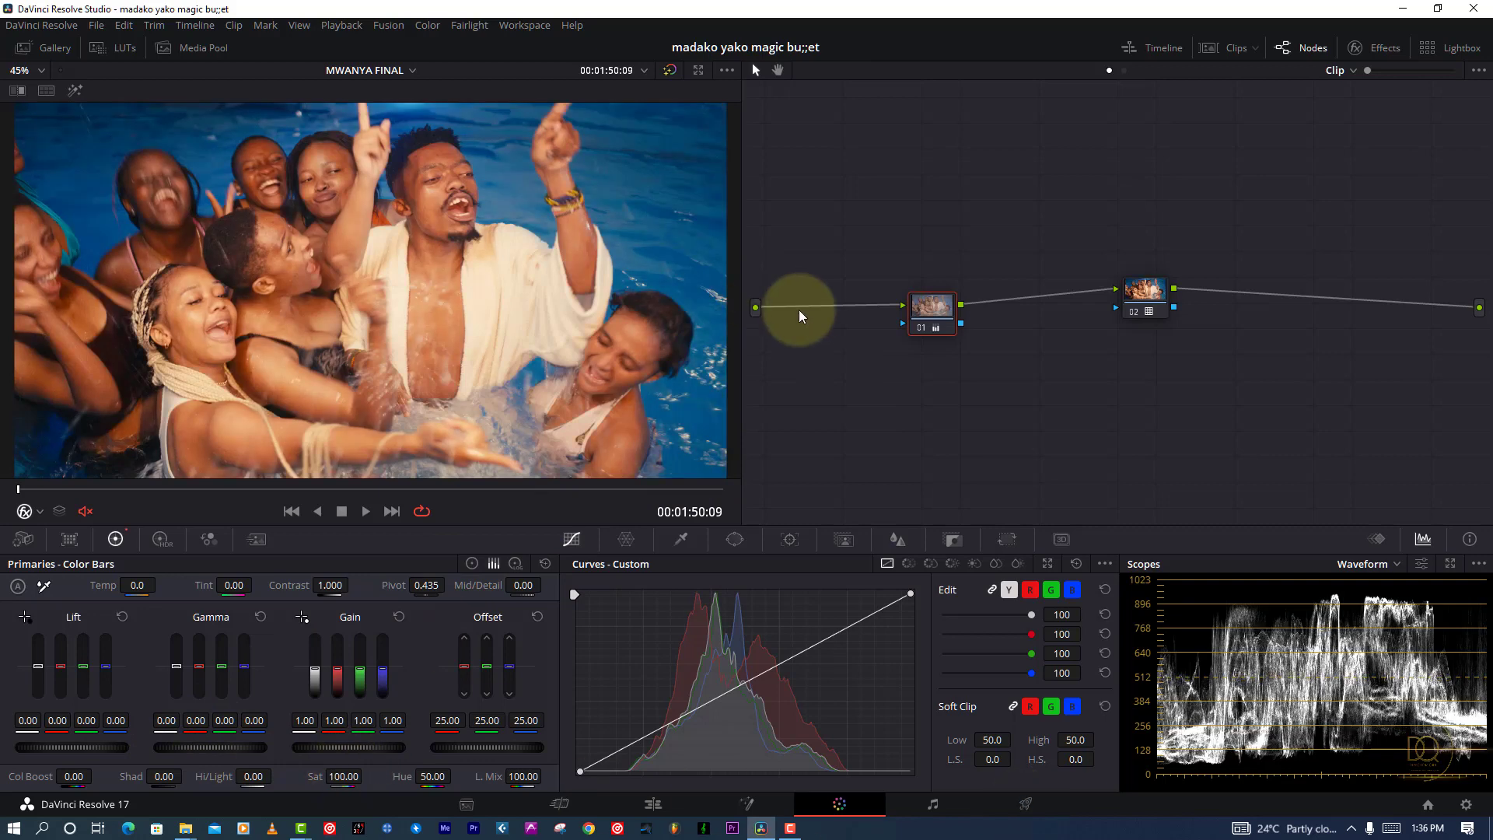
Insert an empty node ahead of the saturation node and shape a contrast S-curve on its custom curve.
mouse_move(933, 305)
left_mouse_down()
mouse_move(920, 314)
mouse_move(936, 321)
mouse_move(880, 152)
mouse_move(937, 147)
mouse_move(933, 326)
left_mouse_up()
key("alt+s")
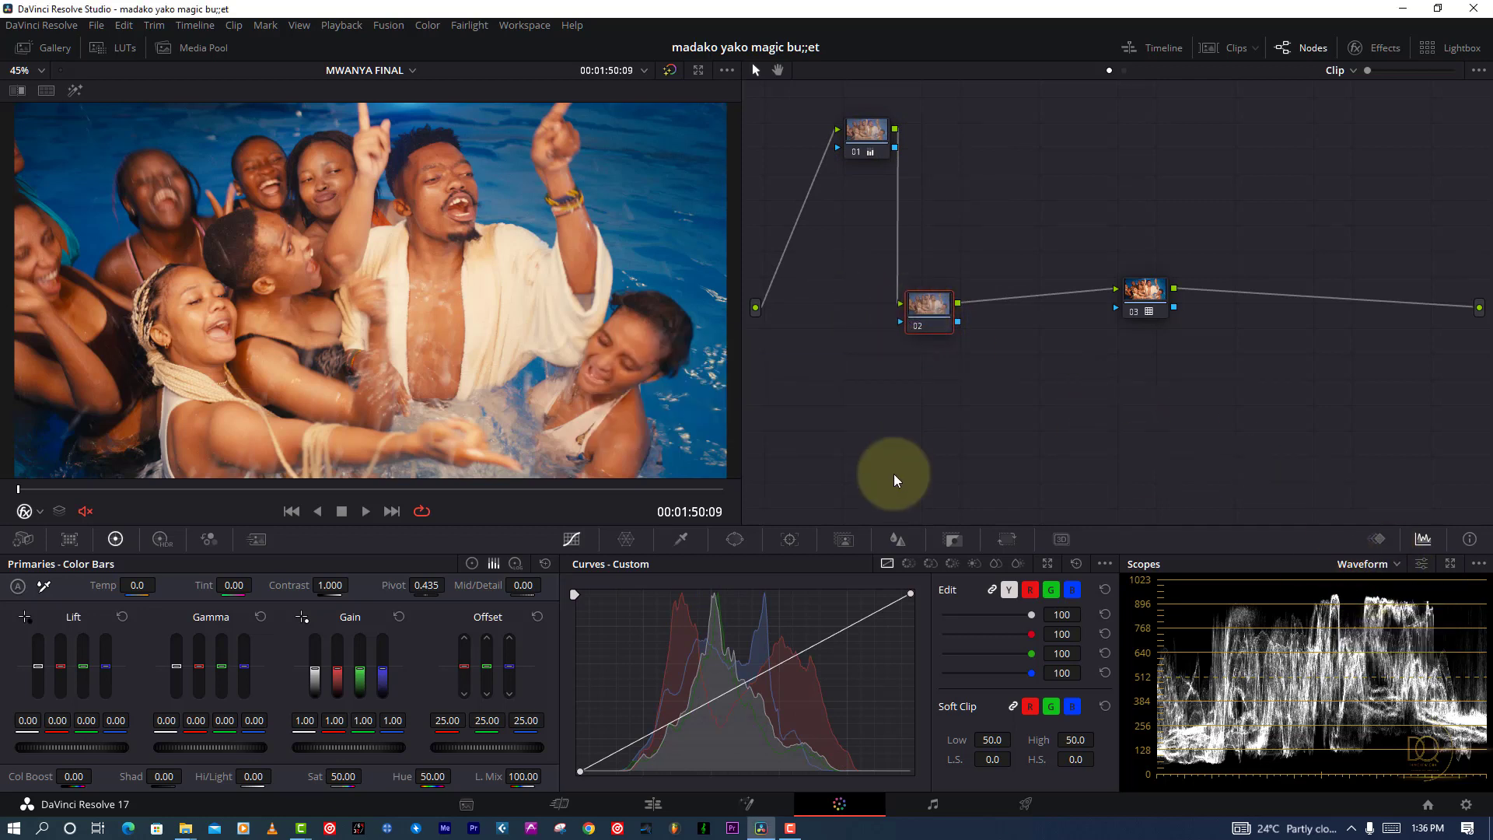
left_click(865, 137)
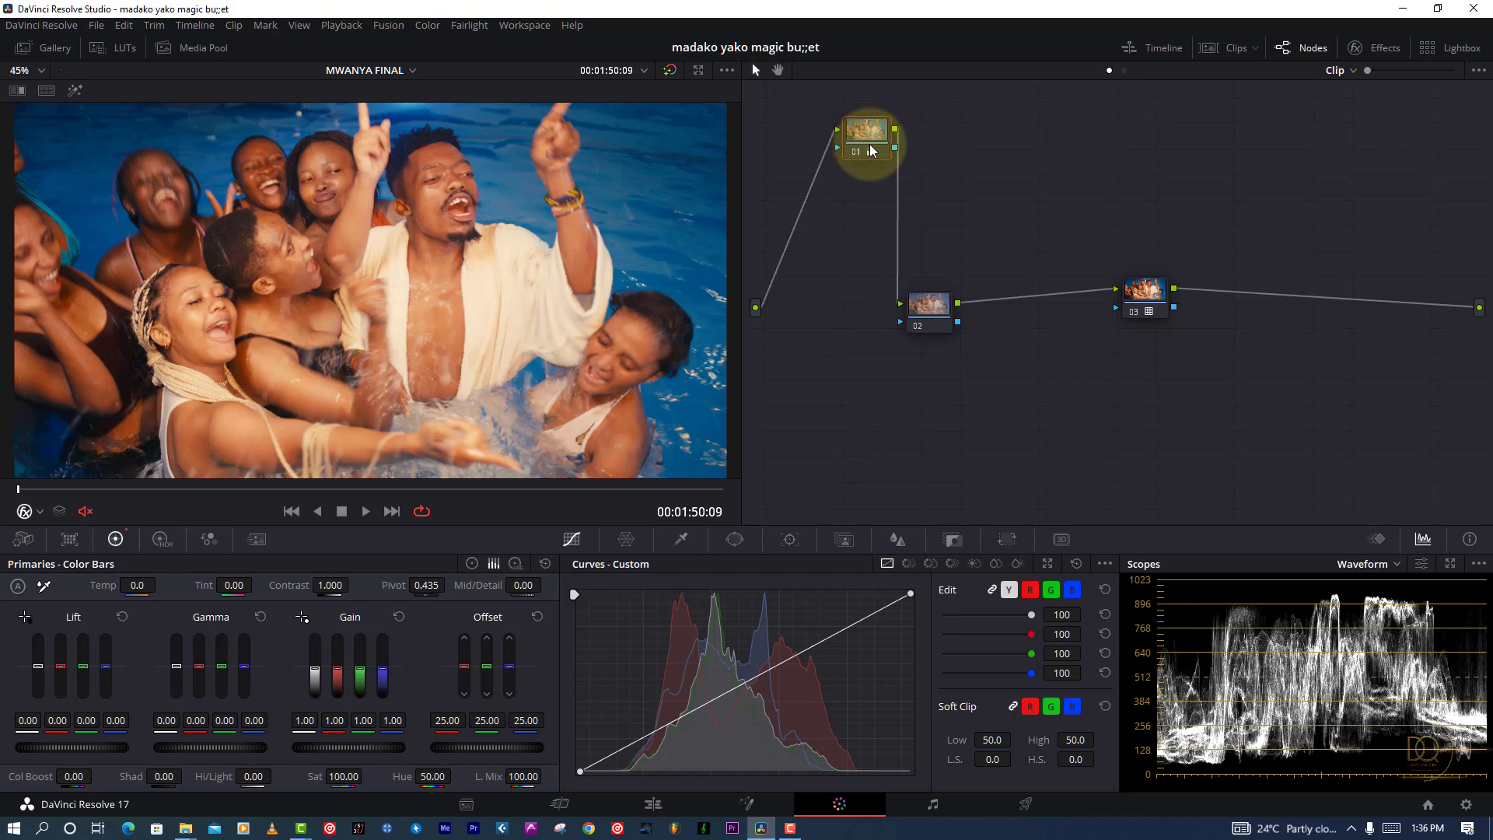
left_click_drag(924, 313, 847, 167)
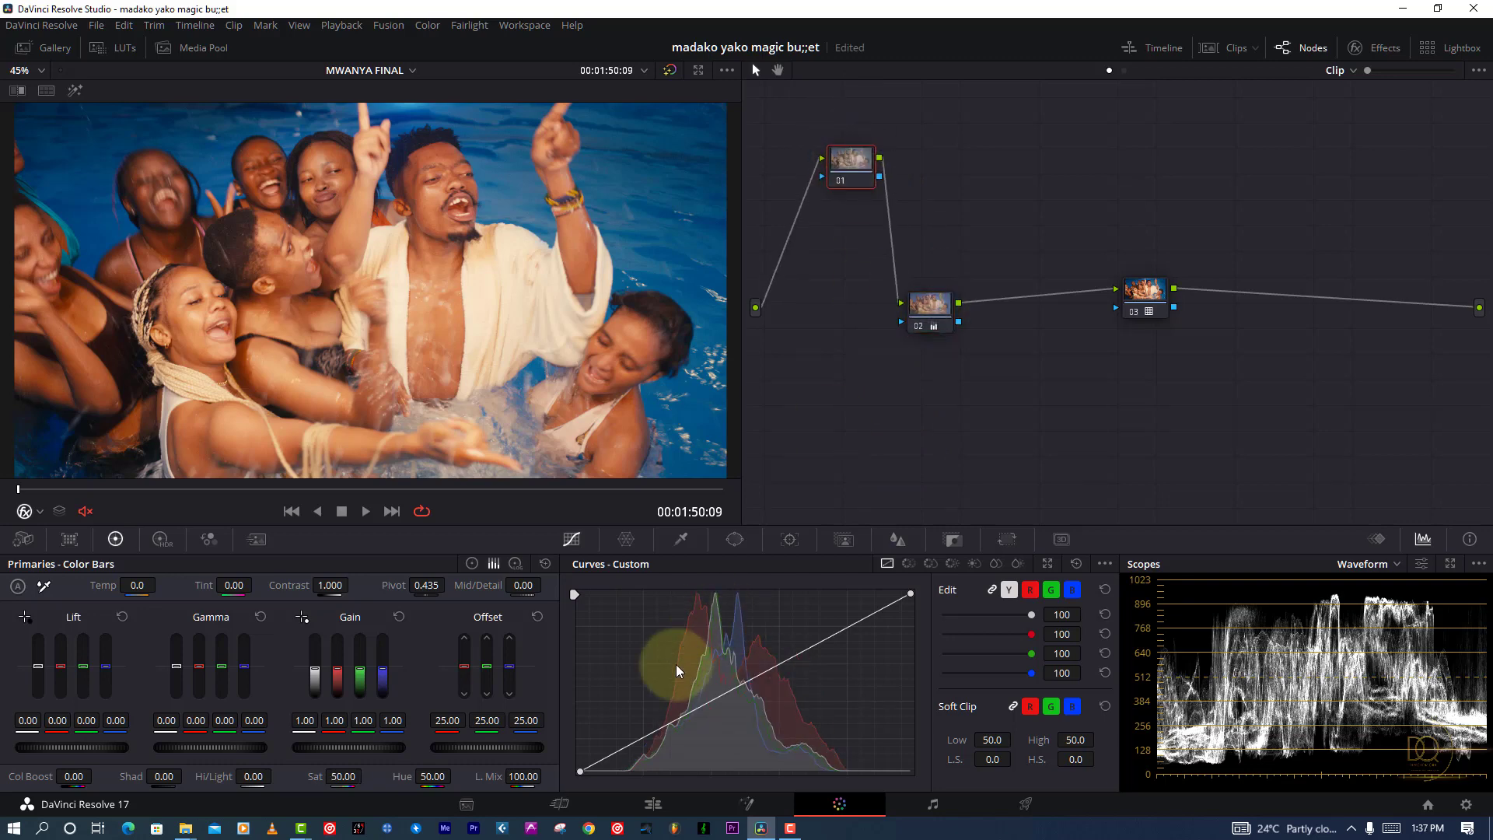
left_click(643, 749)
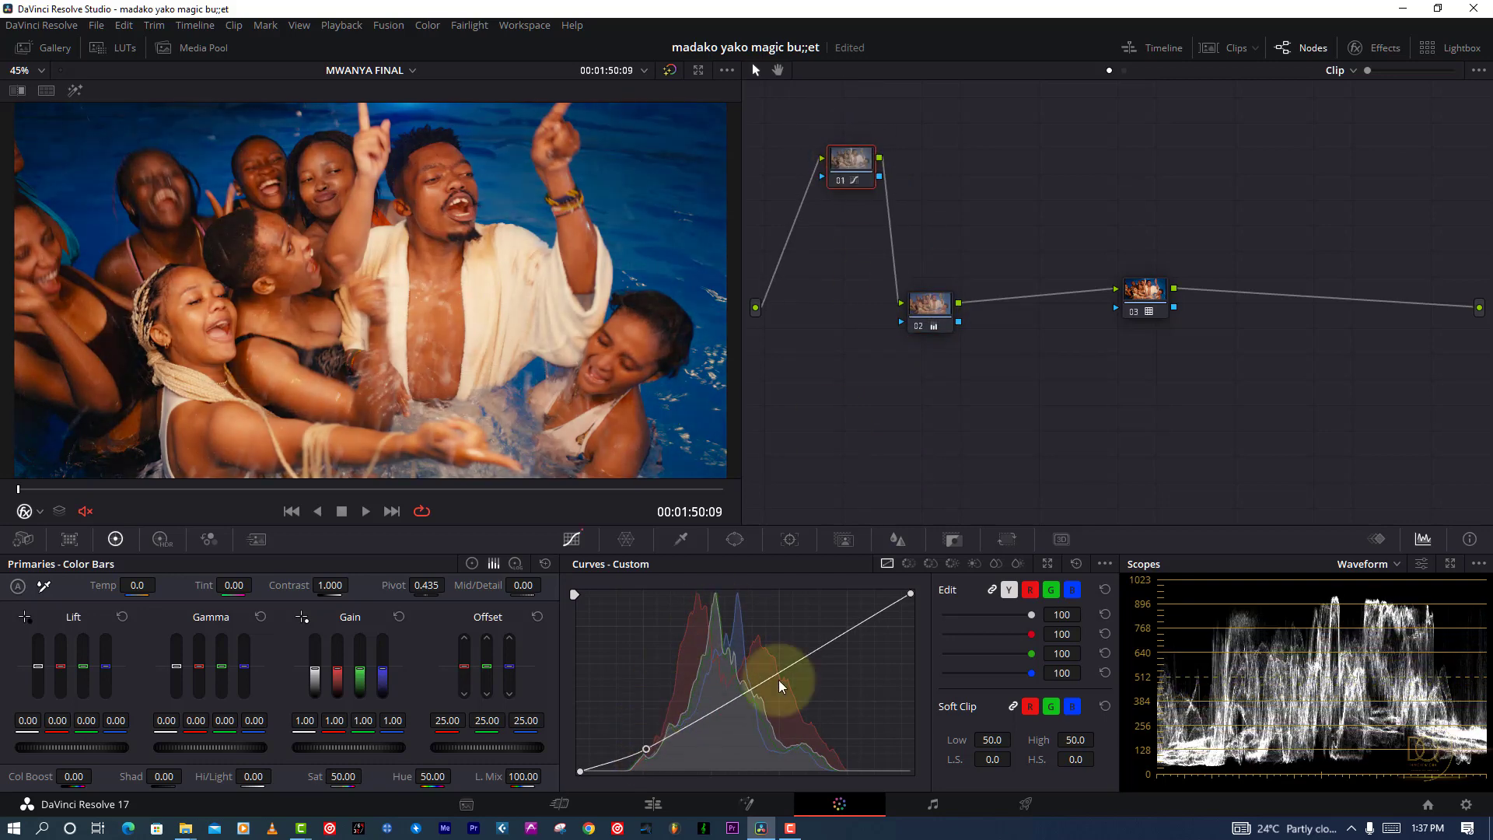
left_click(815, 639)
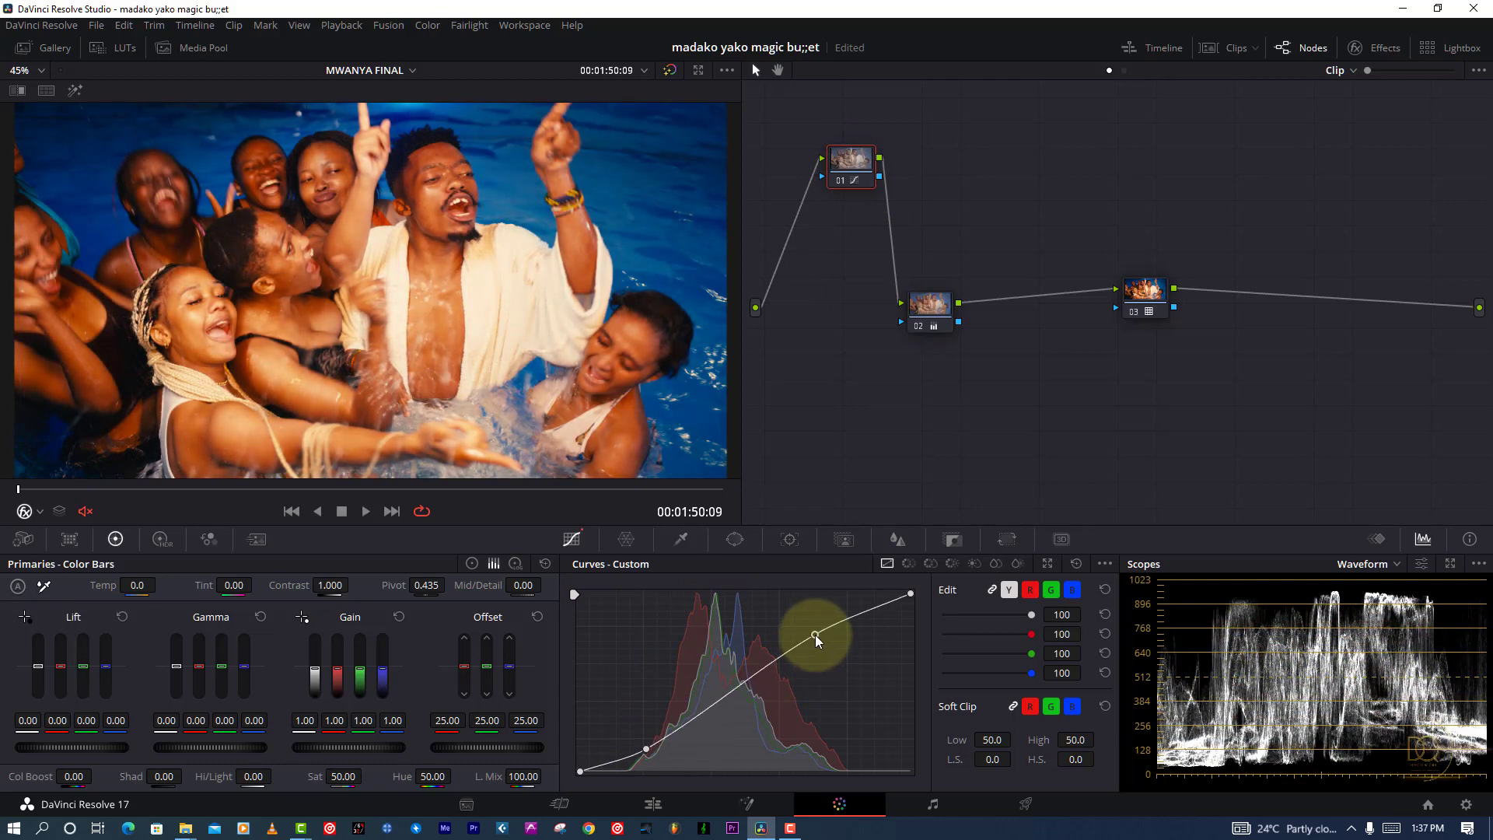
Add a serial node after the curve node and cool its Offset color wheel to 19.25, 26.13, 28.55.
key("alt+s")
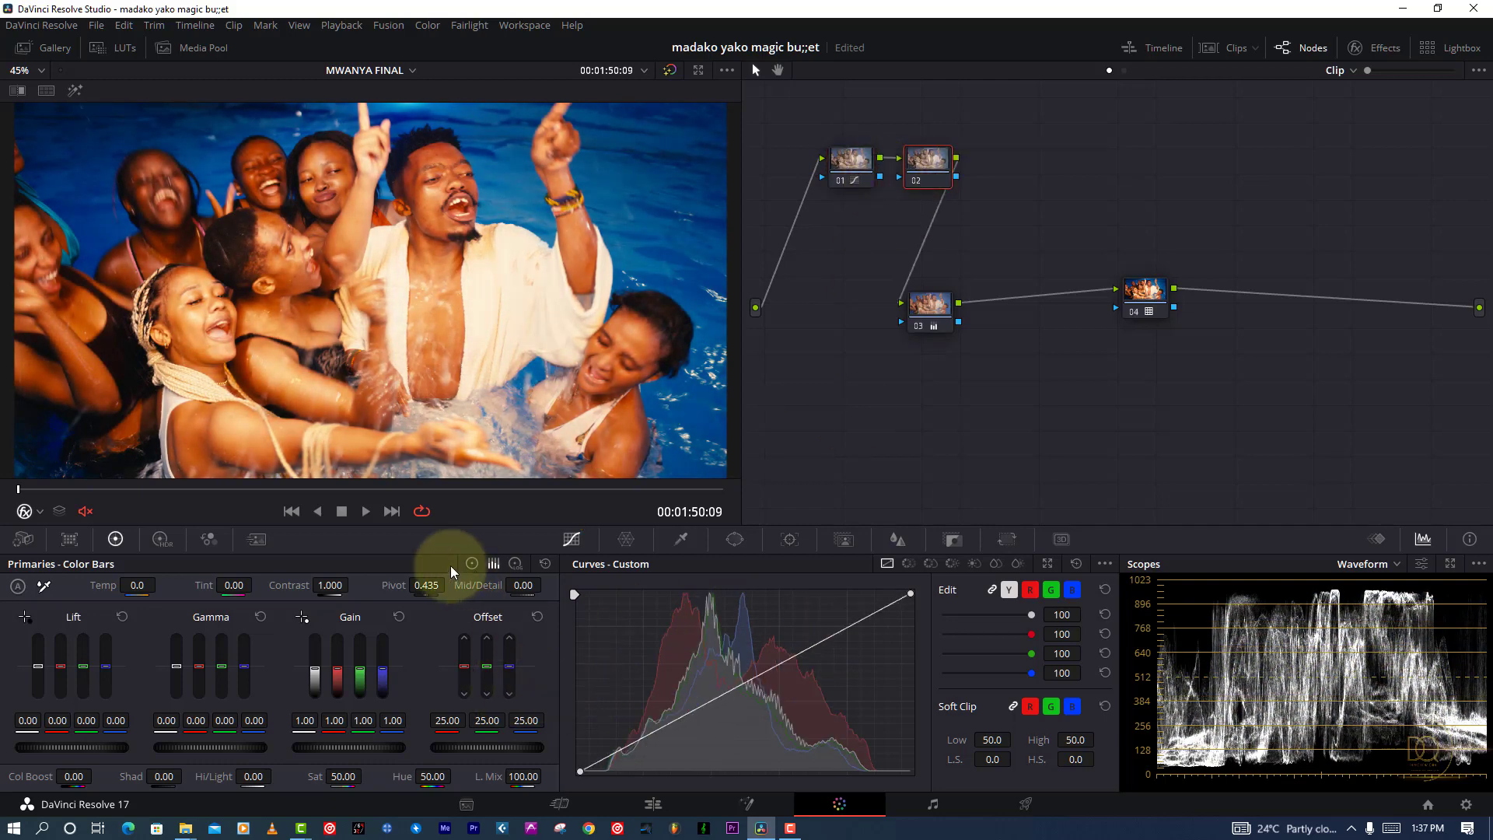
left_click(472, 563)
mouse_move(490, 666)
left_mouse_down()
mouse_move(510, 684)
mouse_move(493, 677)
left_mouse_up()
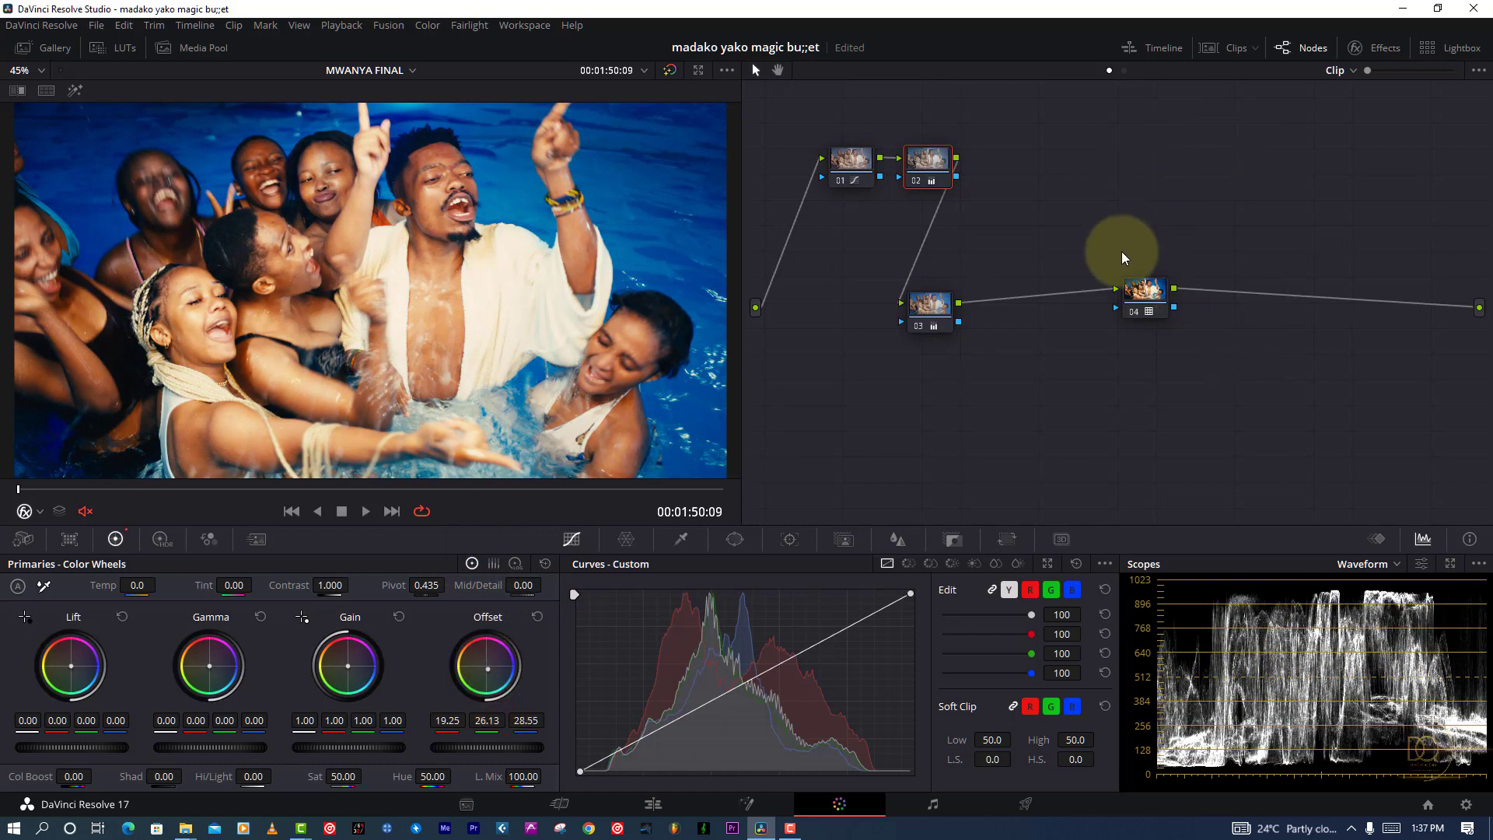
Select all the nodes of the LUT-based grade and delete them.
left_click_drag(1151, 290, 1163, 285)
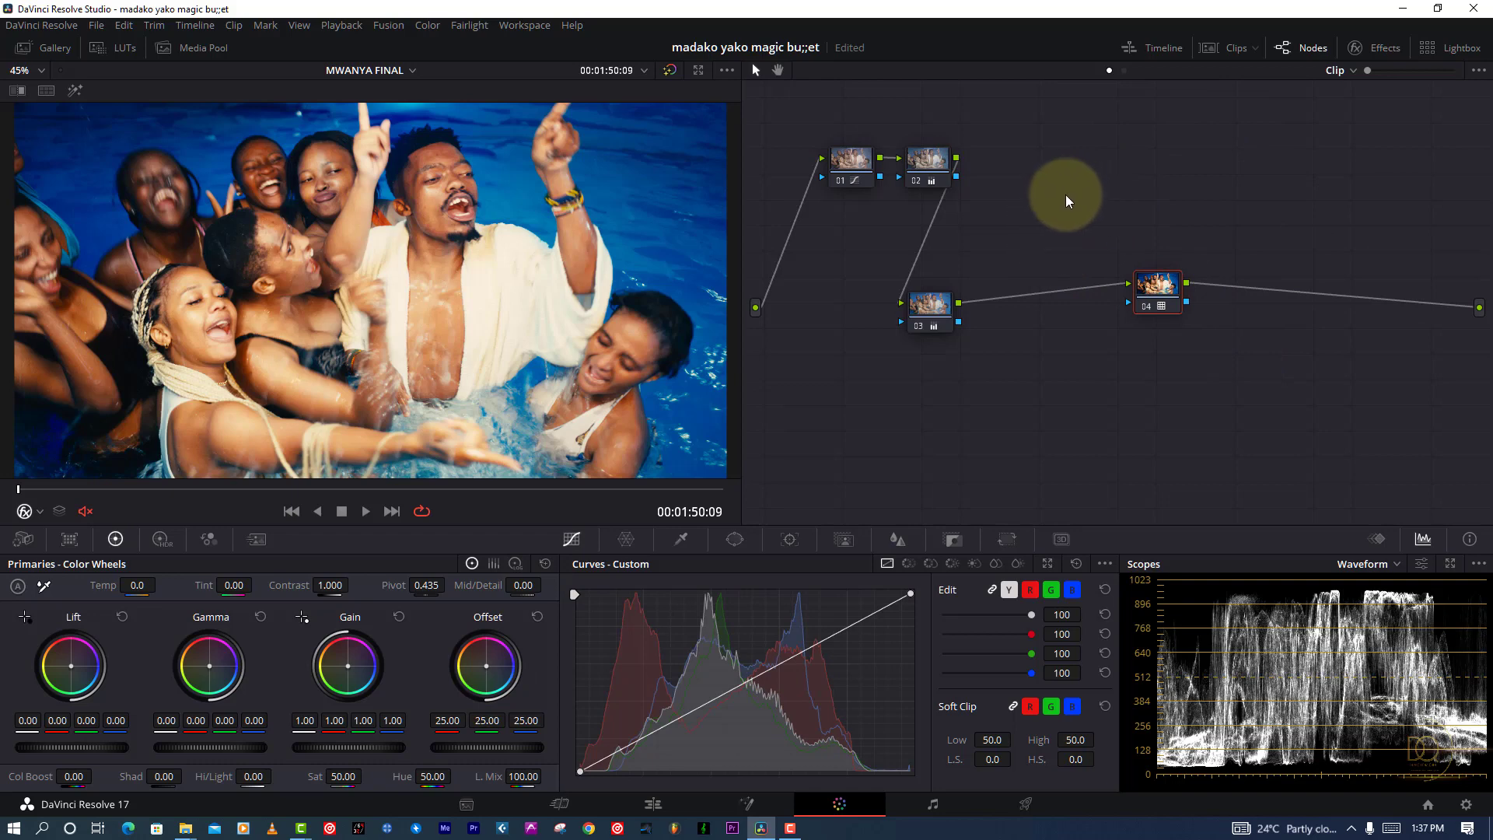
key("ctrl+a")
key("Delete")
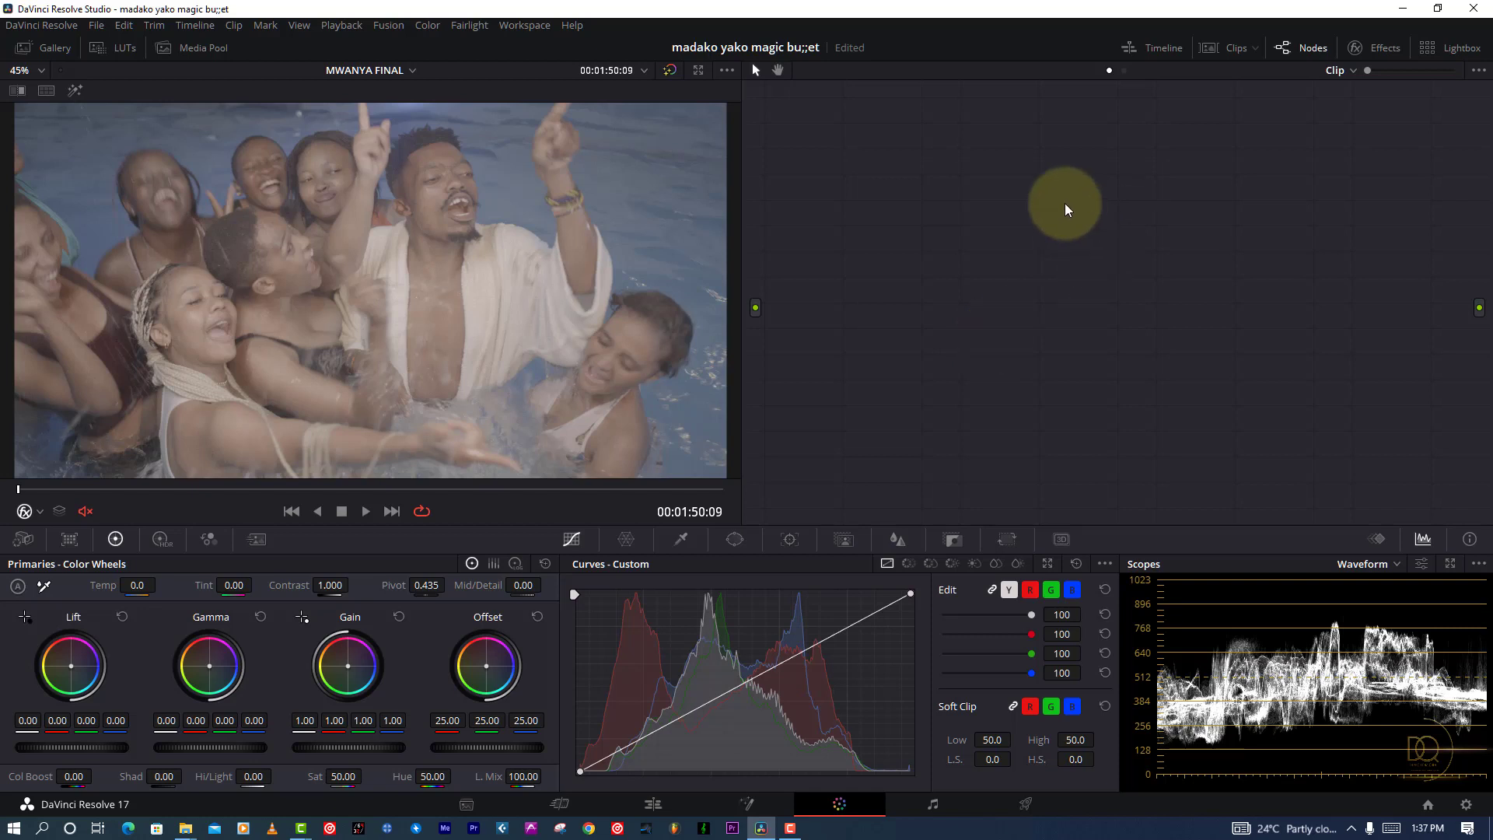
left_click(791, 827)
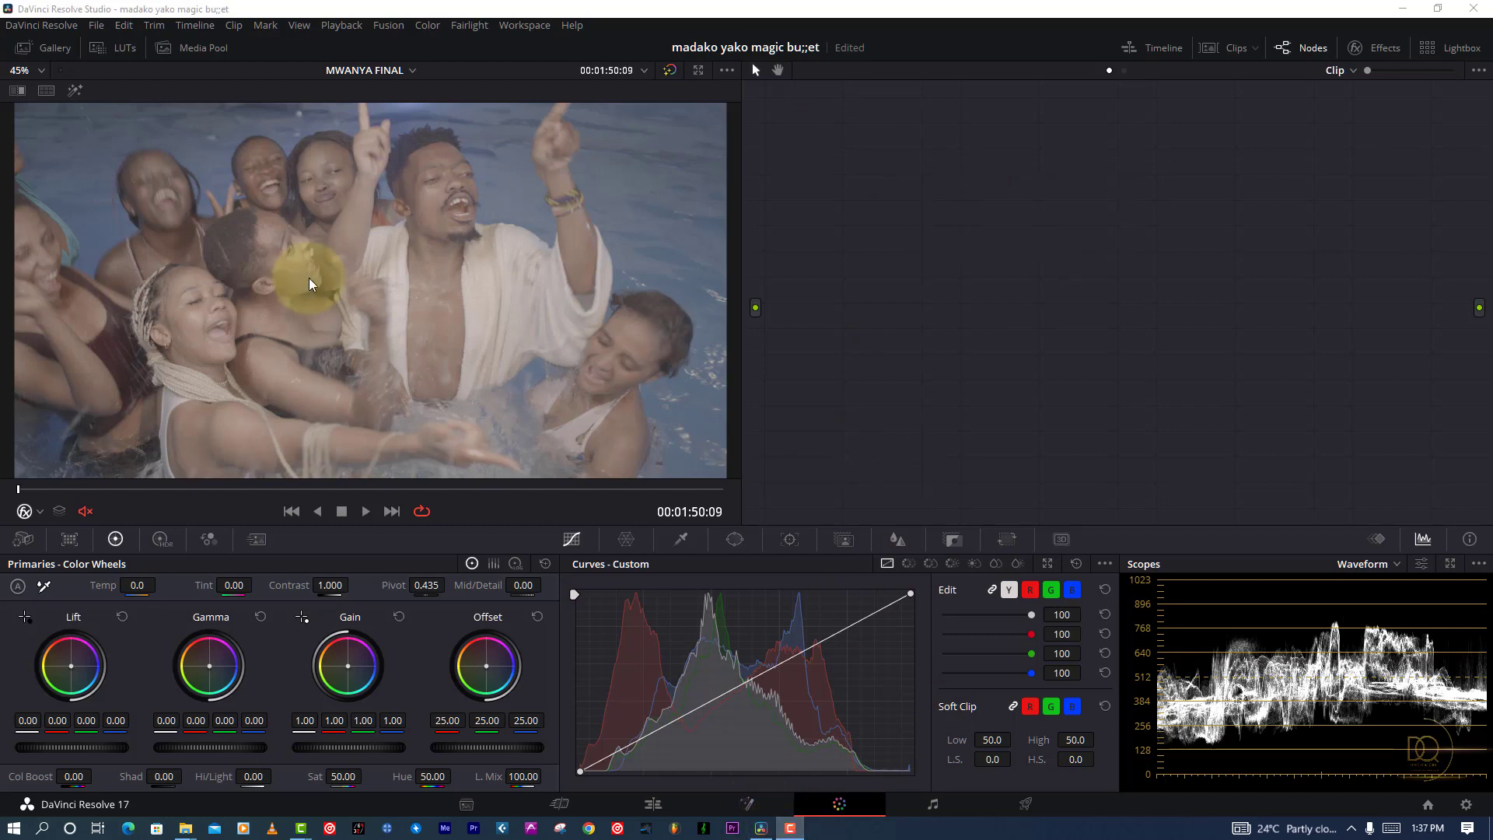
left_click(869, 230)
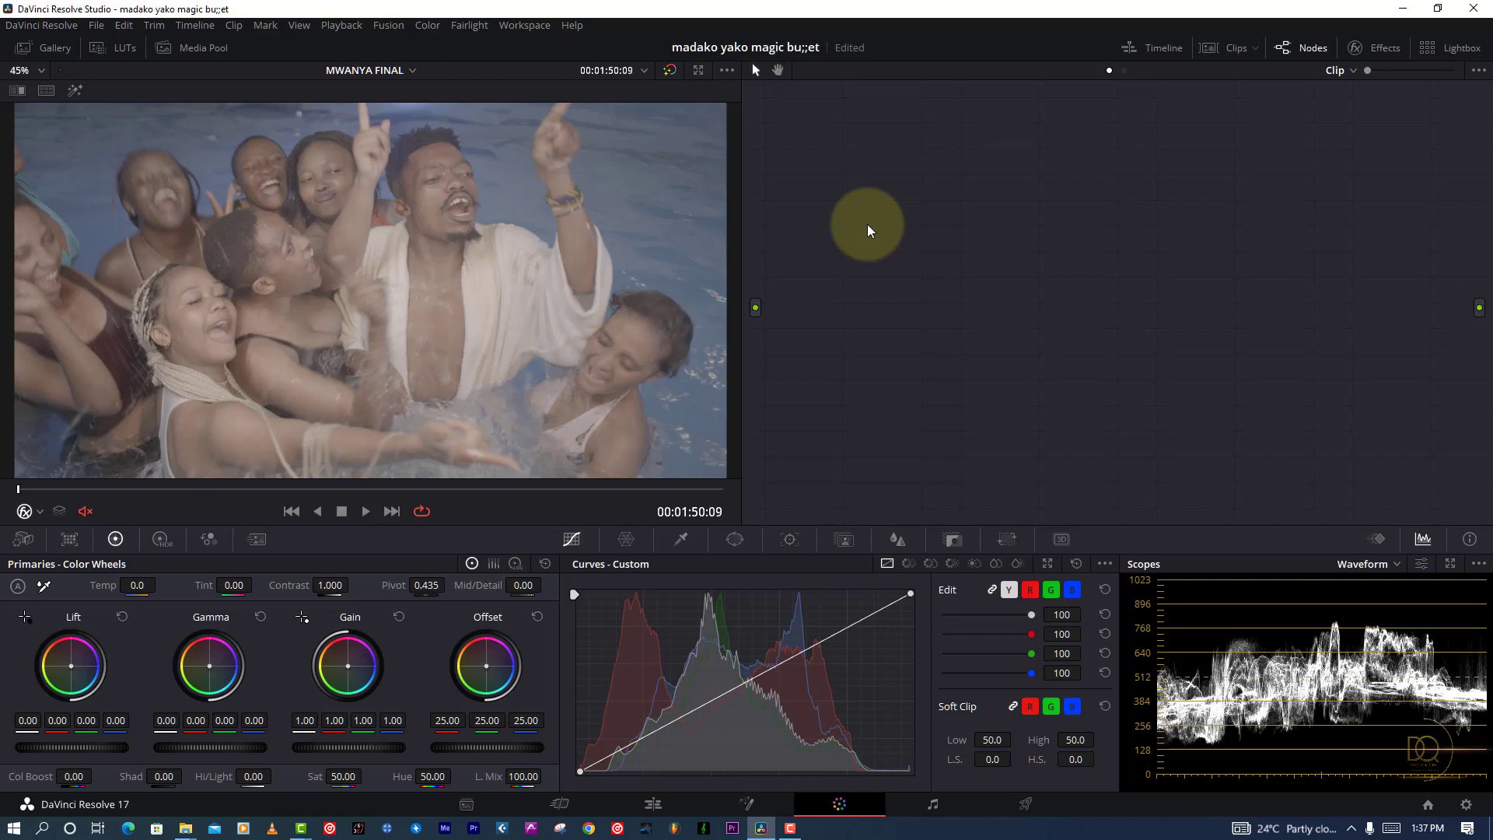
Save the project, add a fresh node to the empty graph, and label it CST.
key("ctrl+s")
key("alt+s")
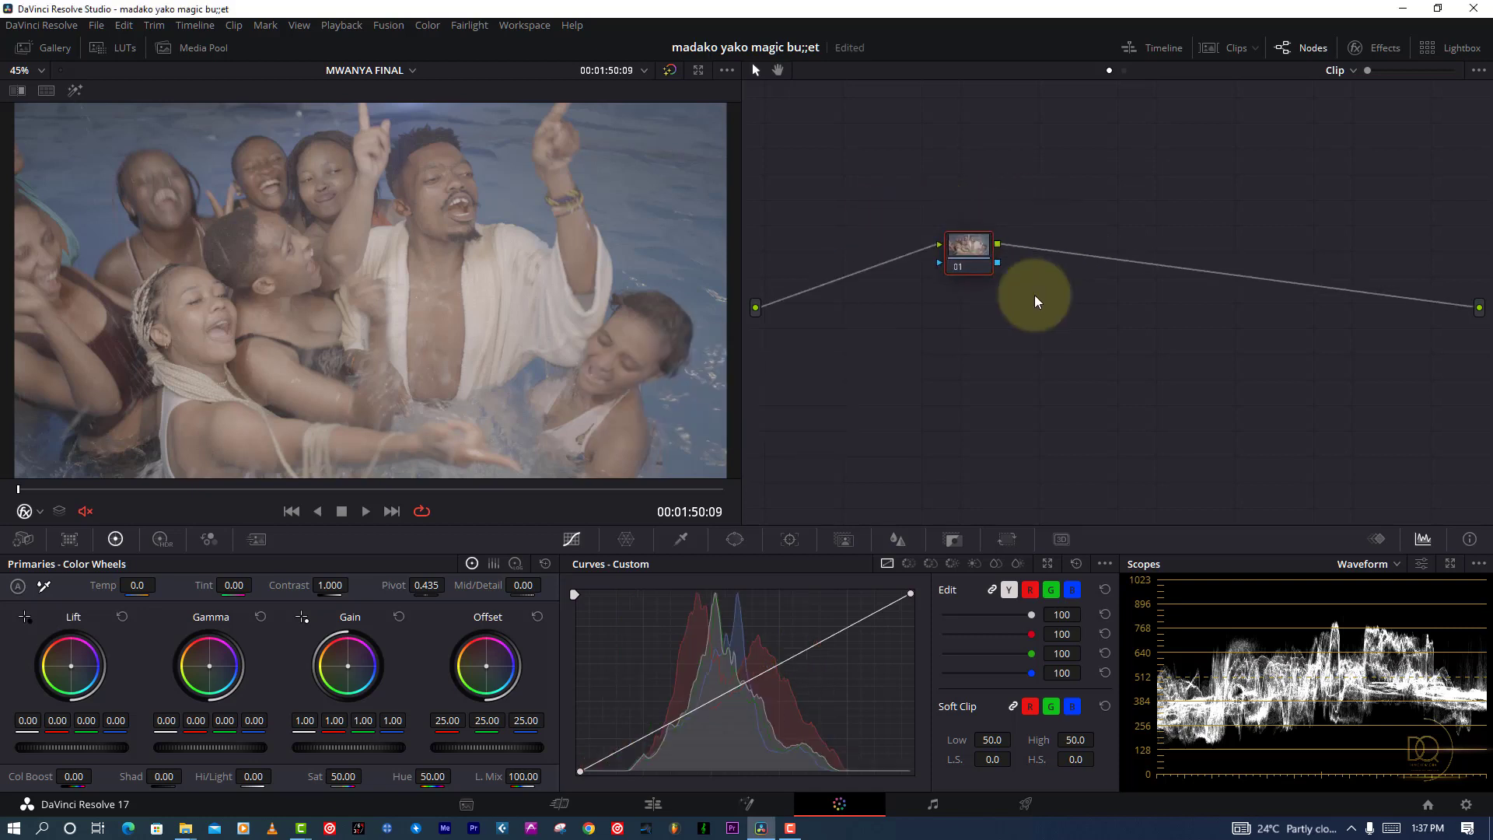
right_click(1083, 340)
key("Escape")
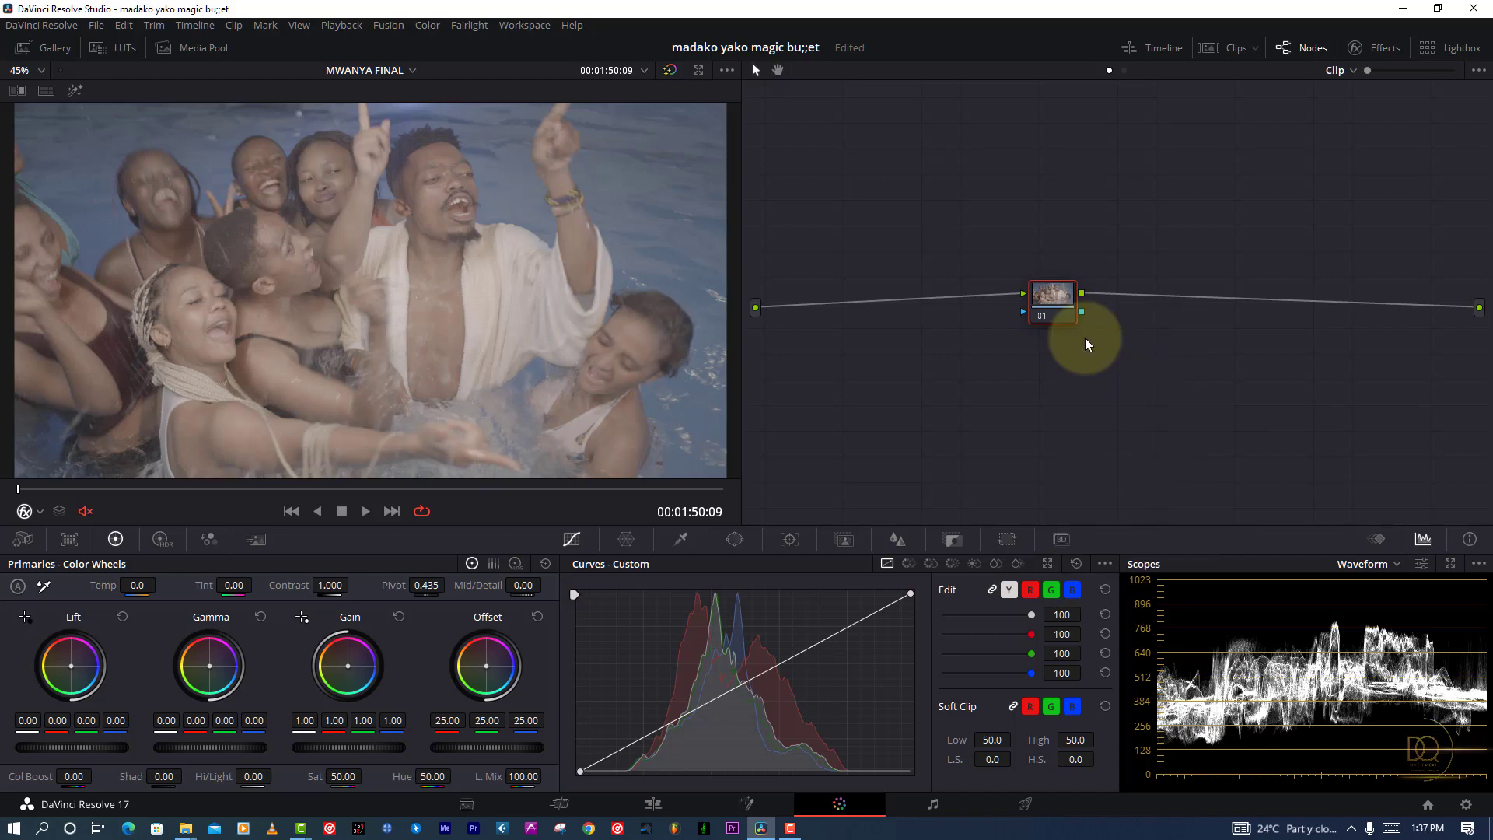
type("CST")
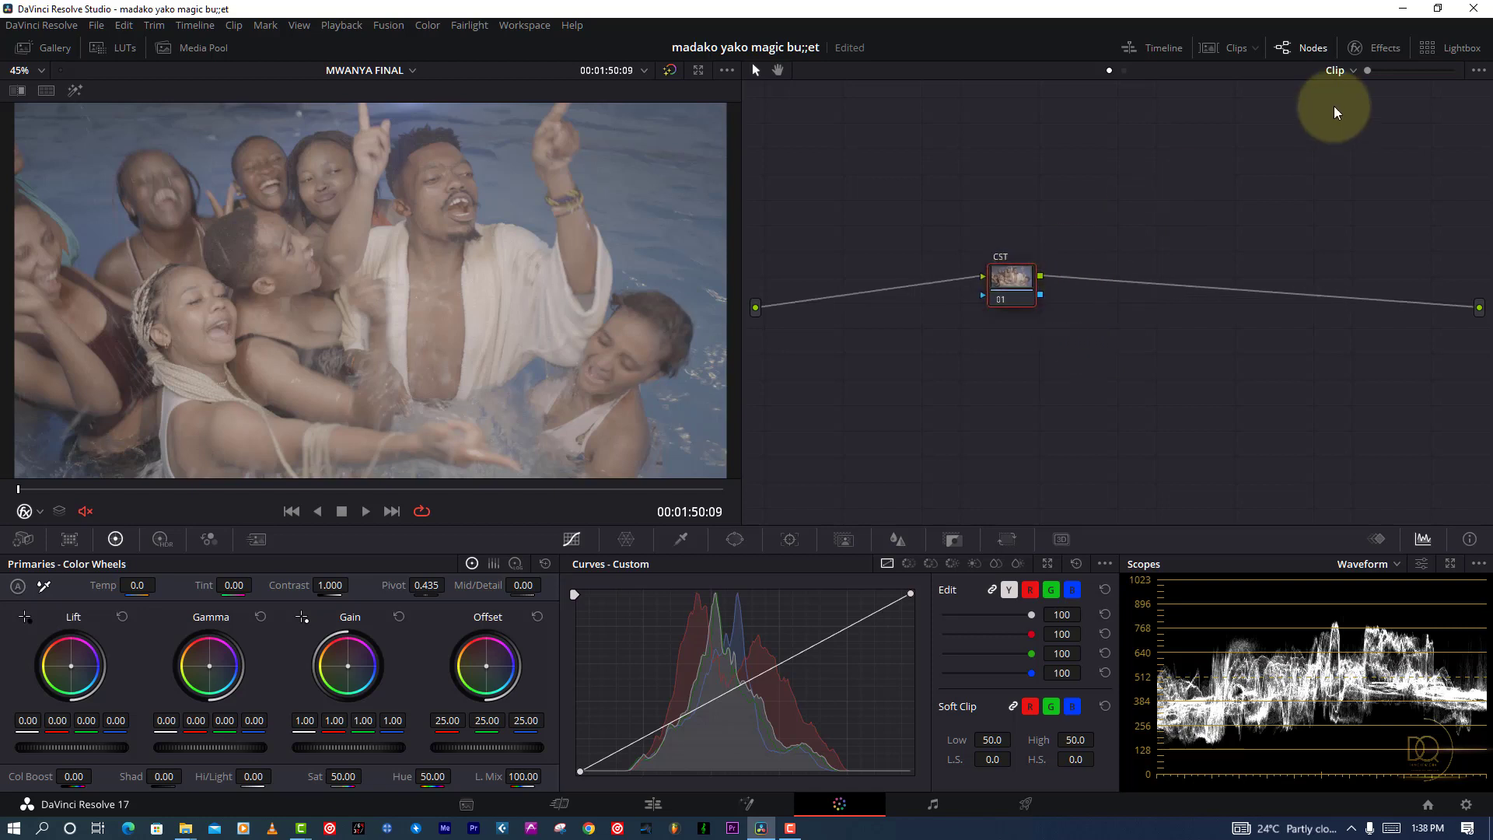
Apply a Color Space Transform to the CST node with REDWideGamutRGB input color space and REDlogFilm input gamma.
left_click(1375, 46)
left_click_drag(1322, 450, 950, 276)
left_click(1307, 140)
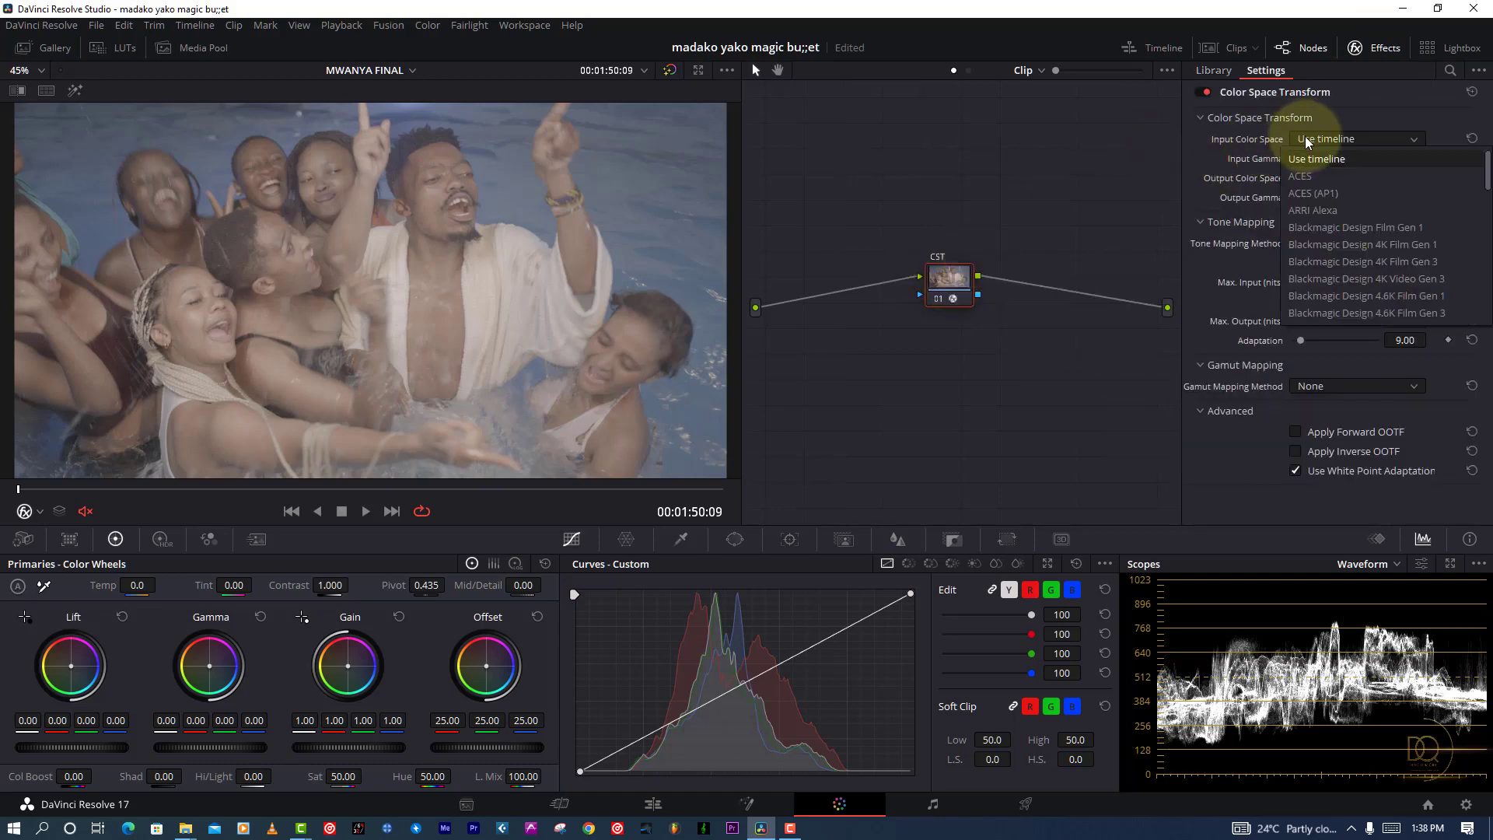
scroll(1303, 210, "down", 10)
left_click(1317, 299)
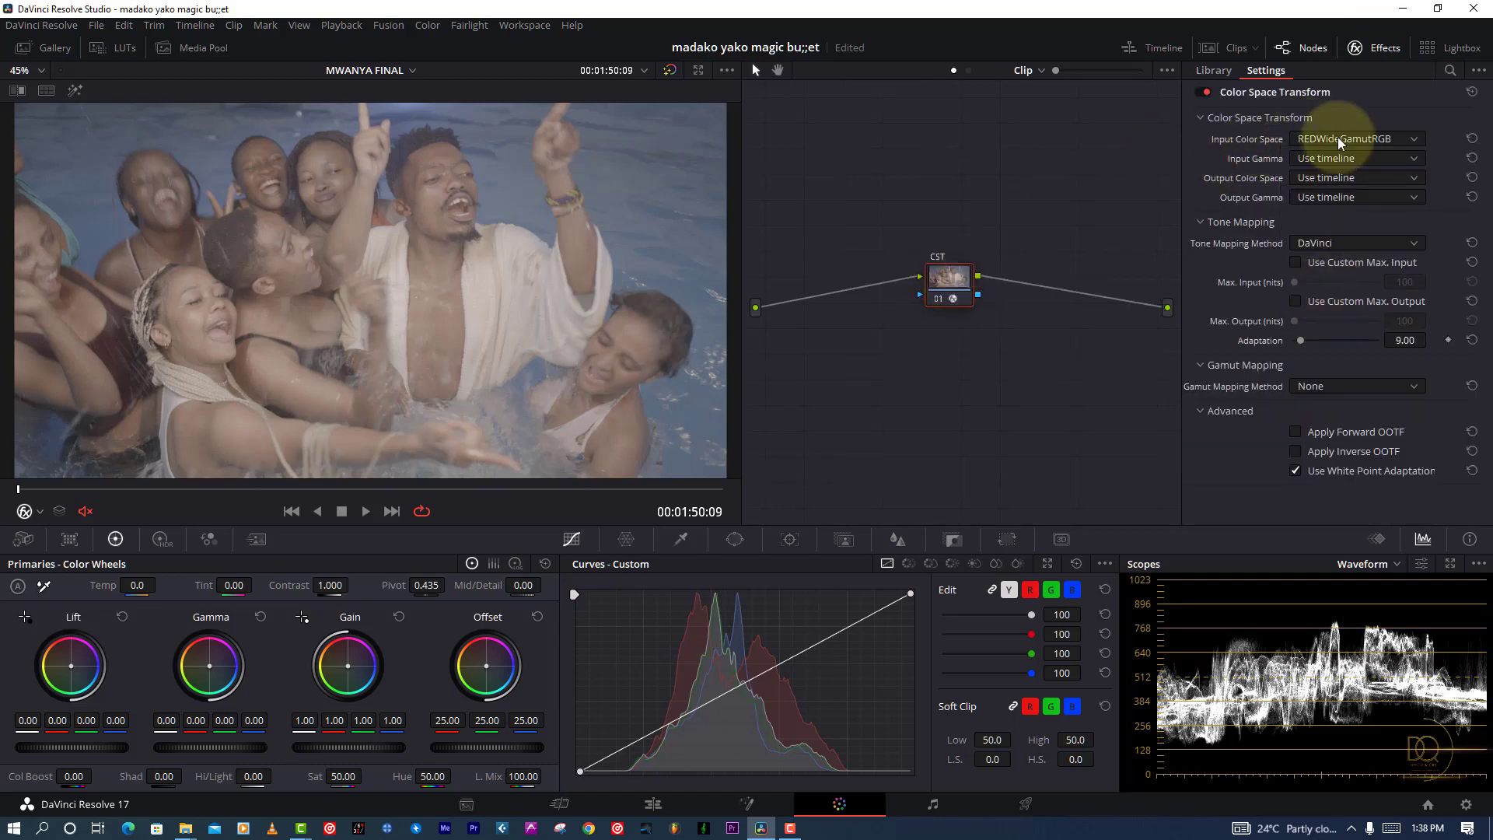
left_click(1328, 158)
scroll(1330, 320, "down", 5)
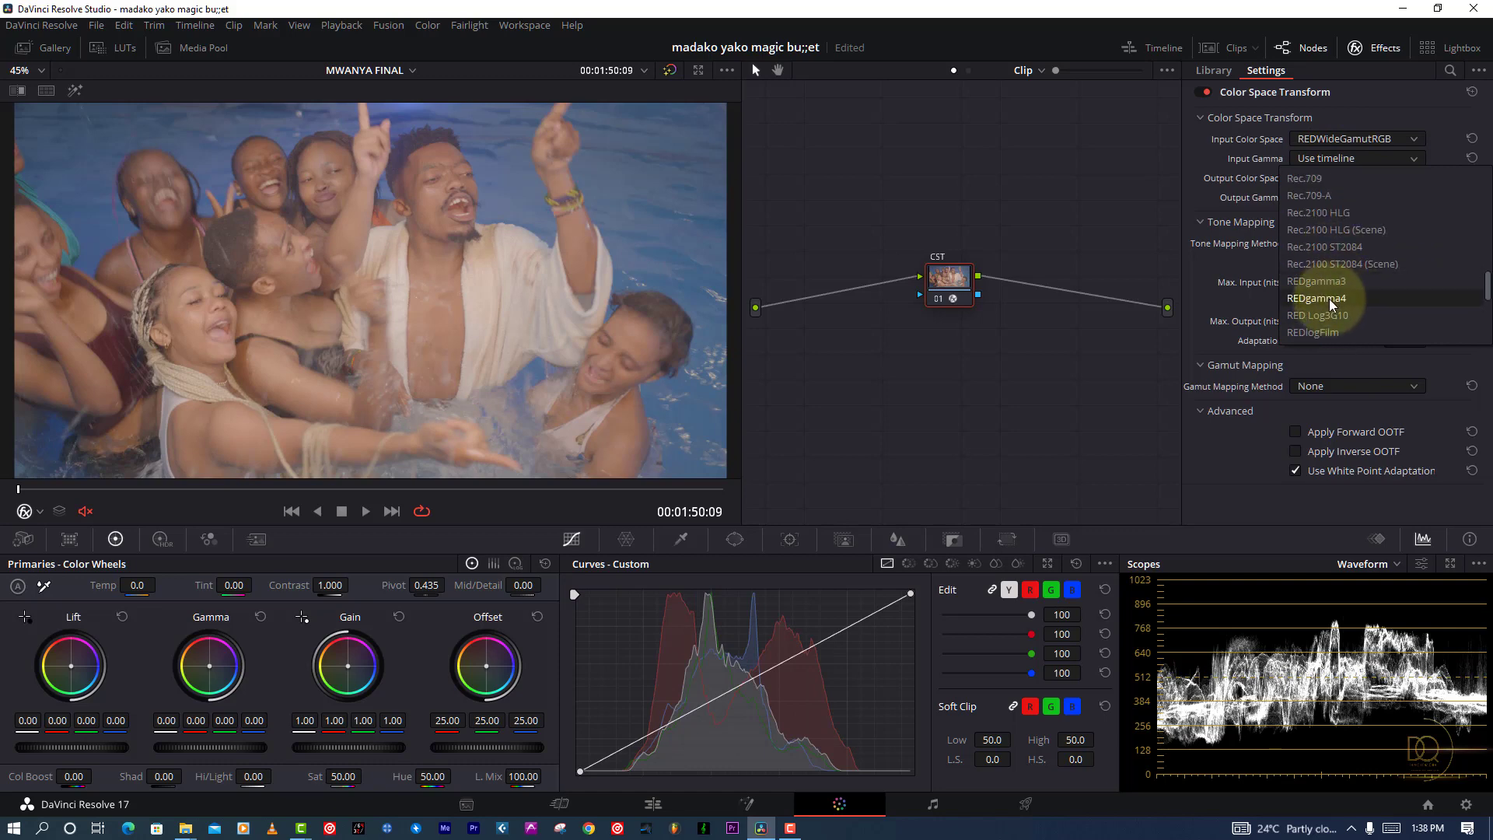
left_click(1330, 329)
Set the transform's output color space to Rec.709 and output gamma to Rec.709-A, and close the effects library.
left_click(1326, 178)
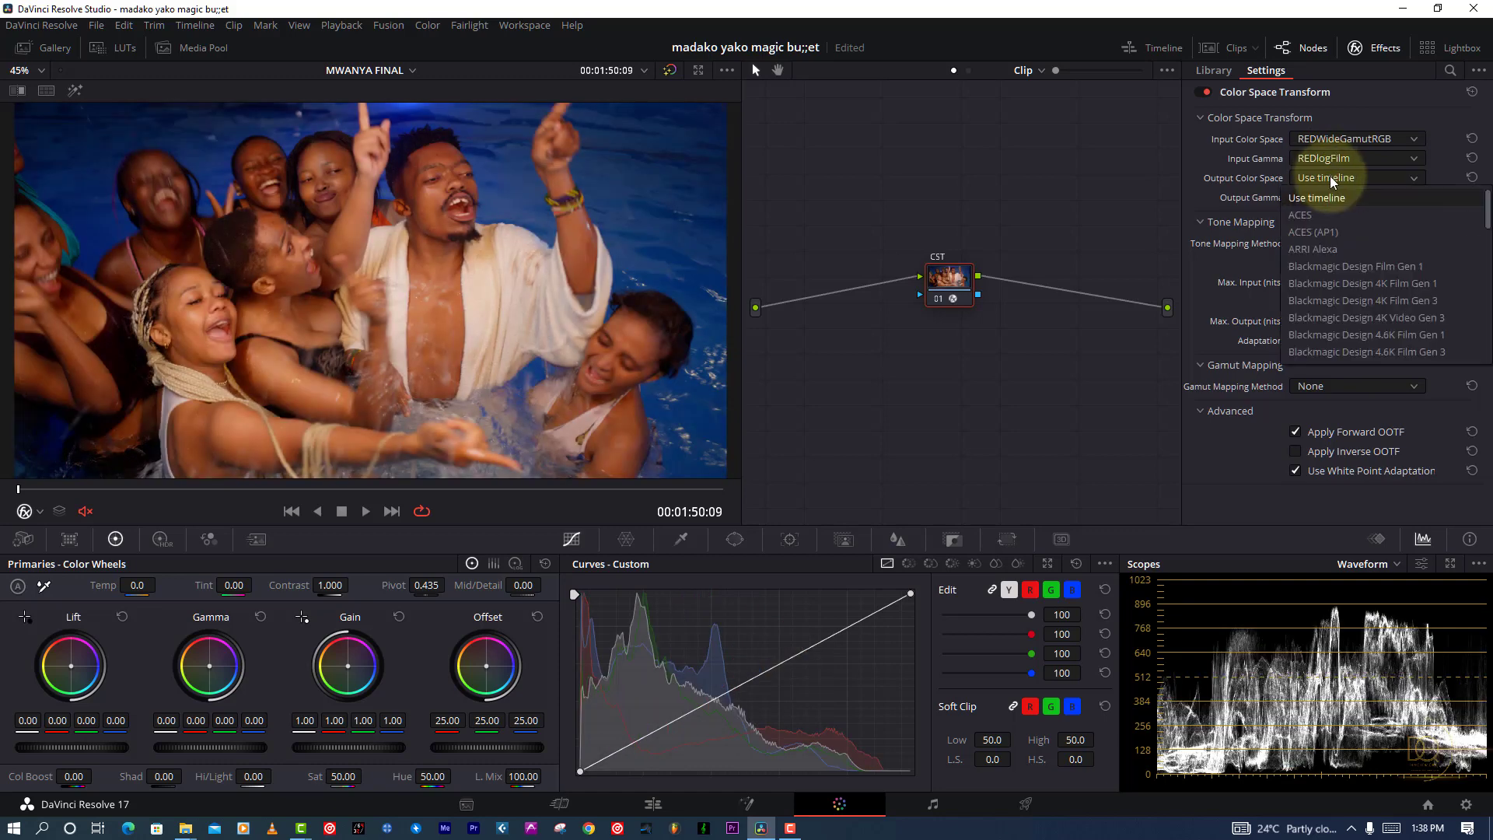
scroll(1332, 306, "down", 10)
scroll(1322, 234, "up", 3)
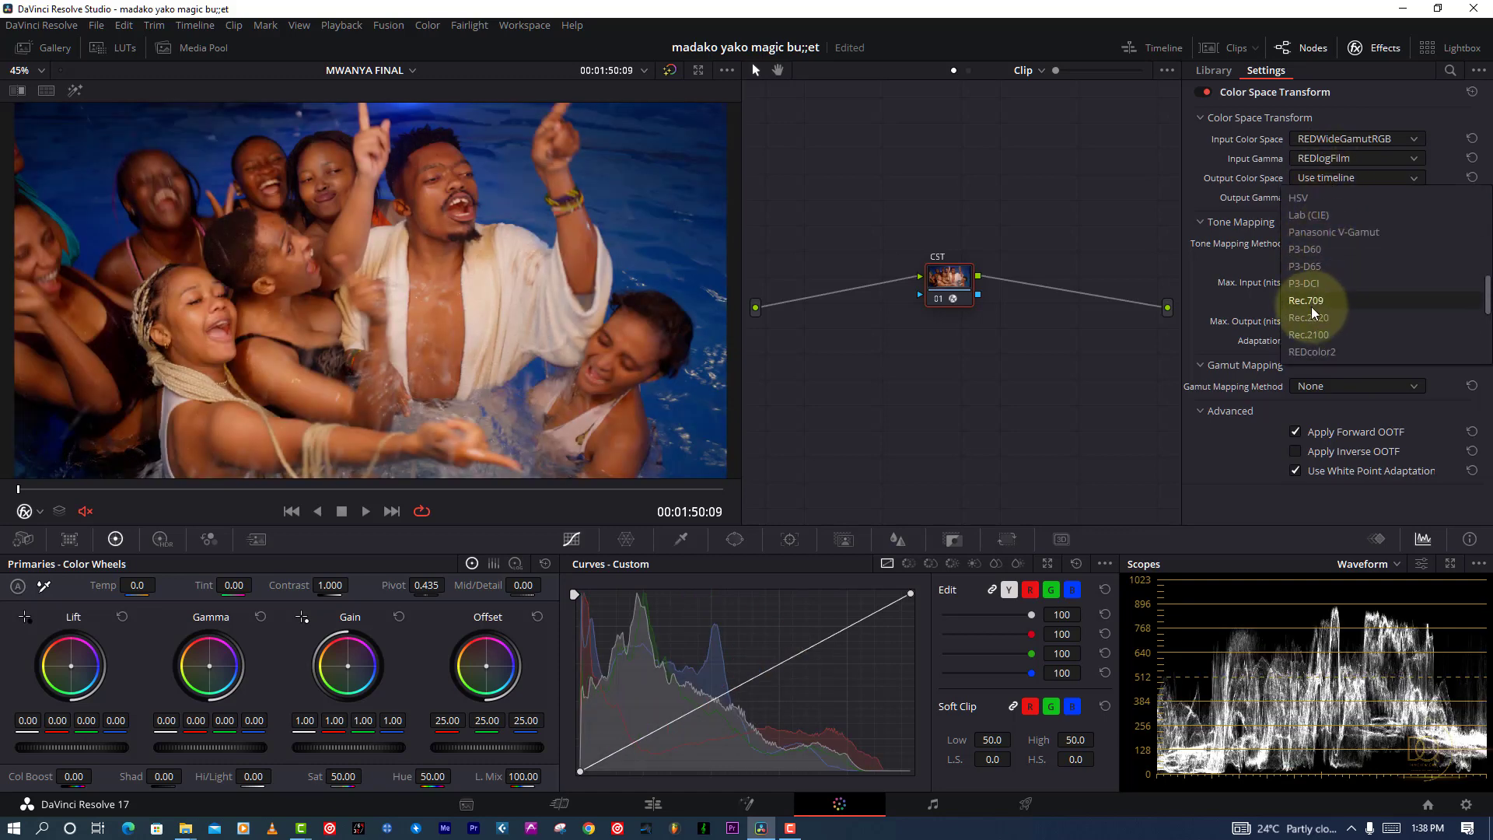
left_click(1318, 300)
left_click(1323, 197)
scroll(1322, 311, "down", 5)
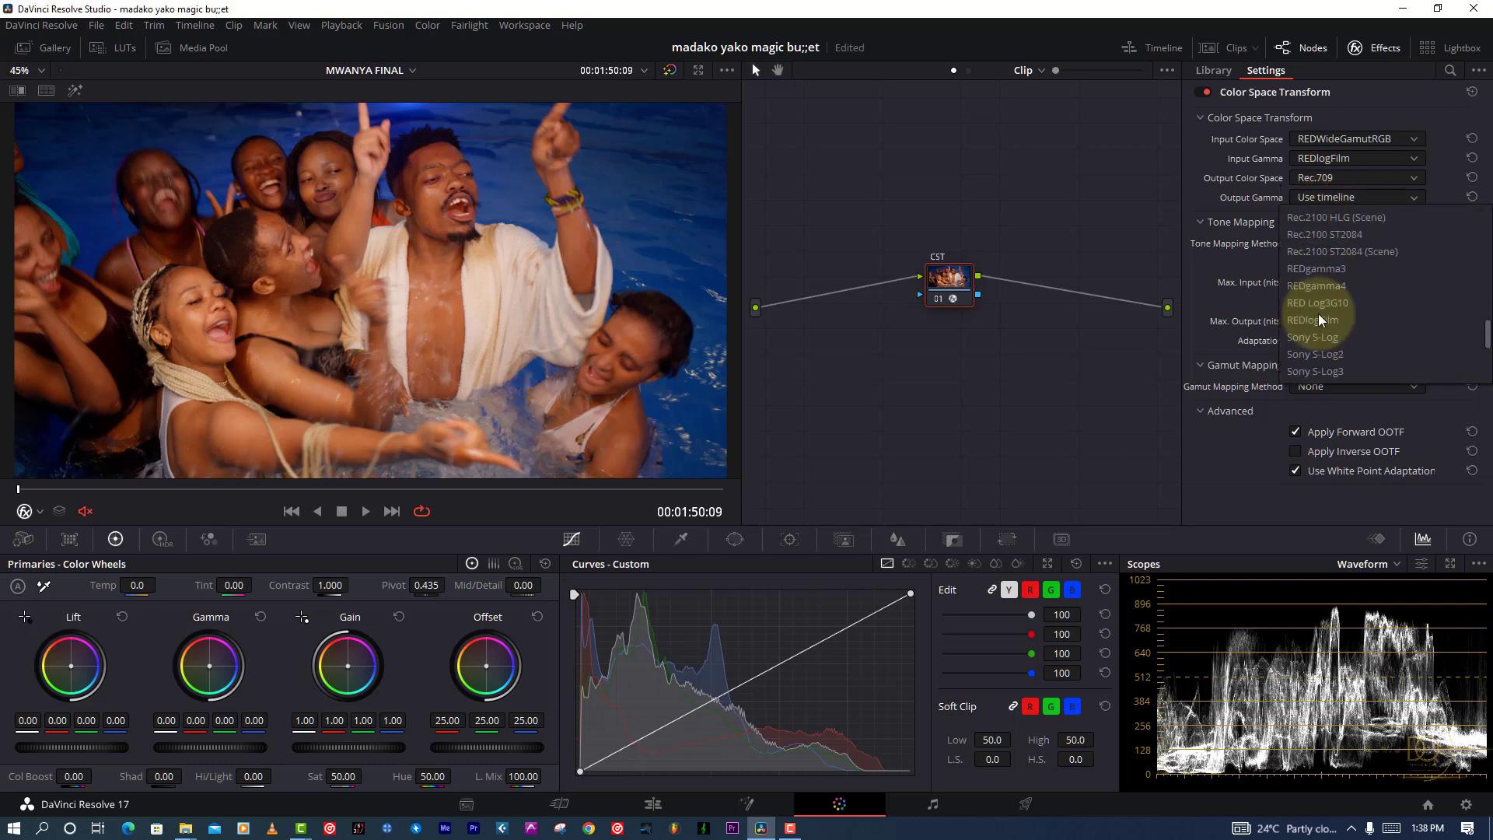
scroll(1322, 301, "up", 3)
left_click(1322, 299)
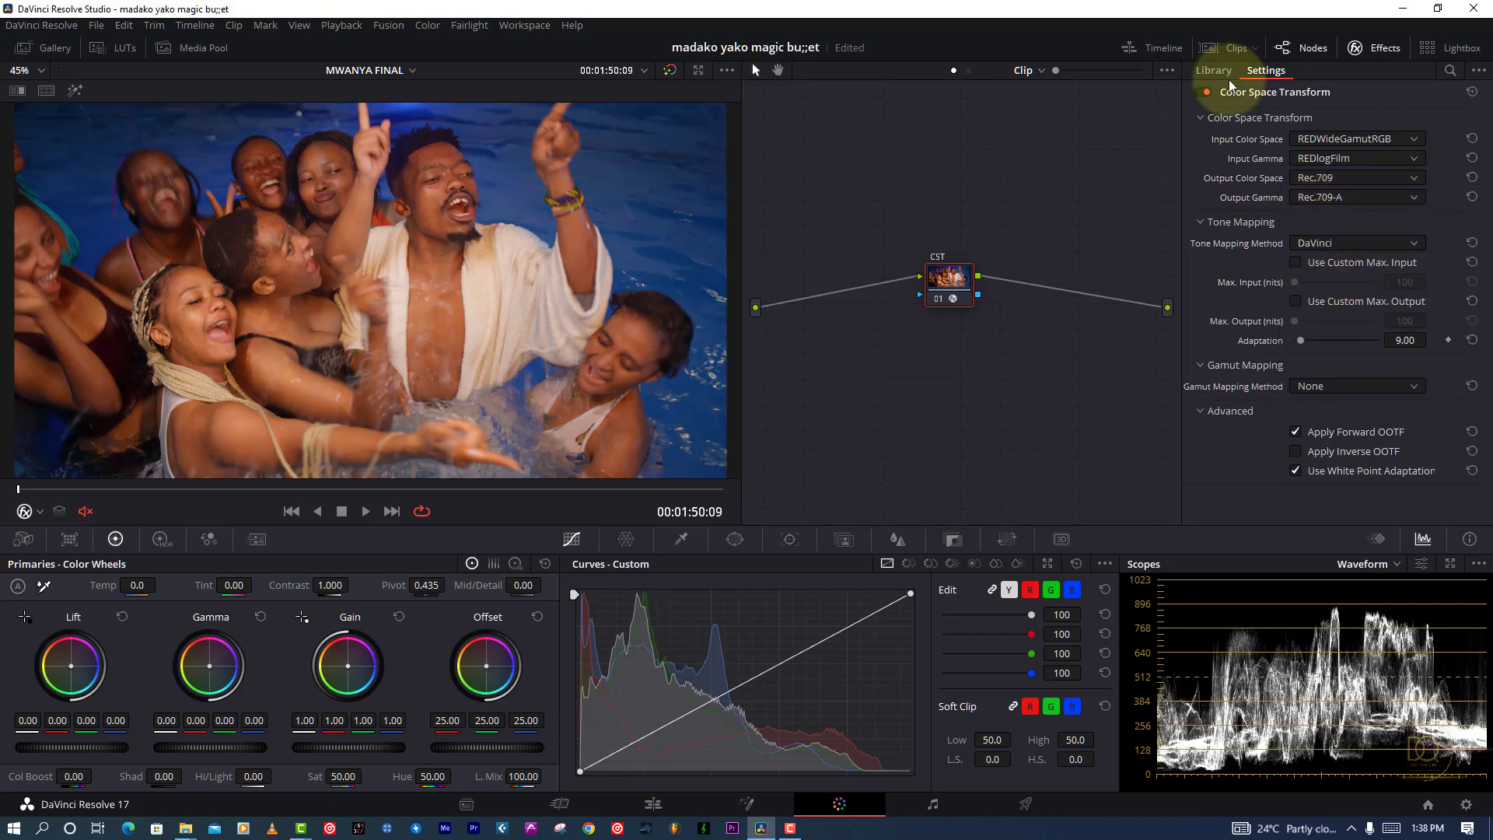
left_click(1358, 48)
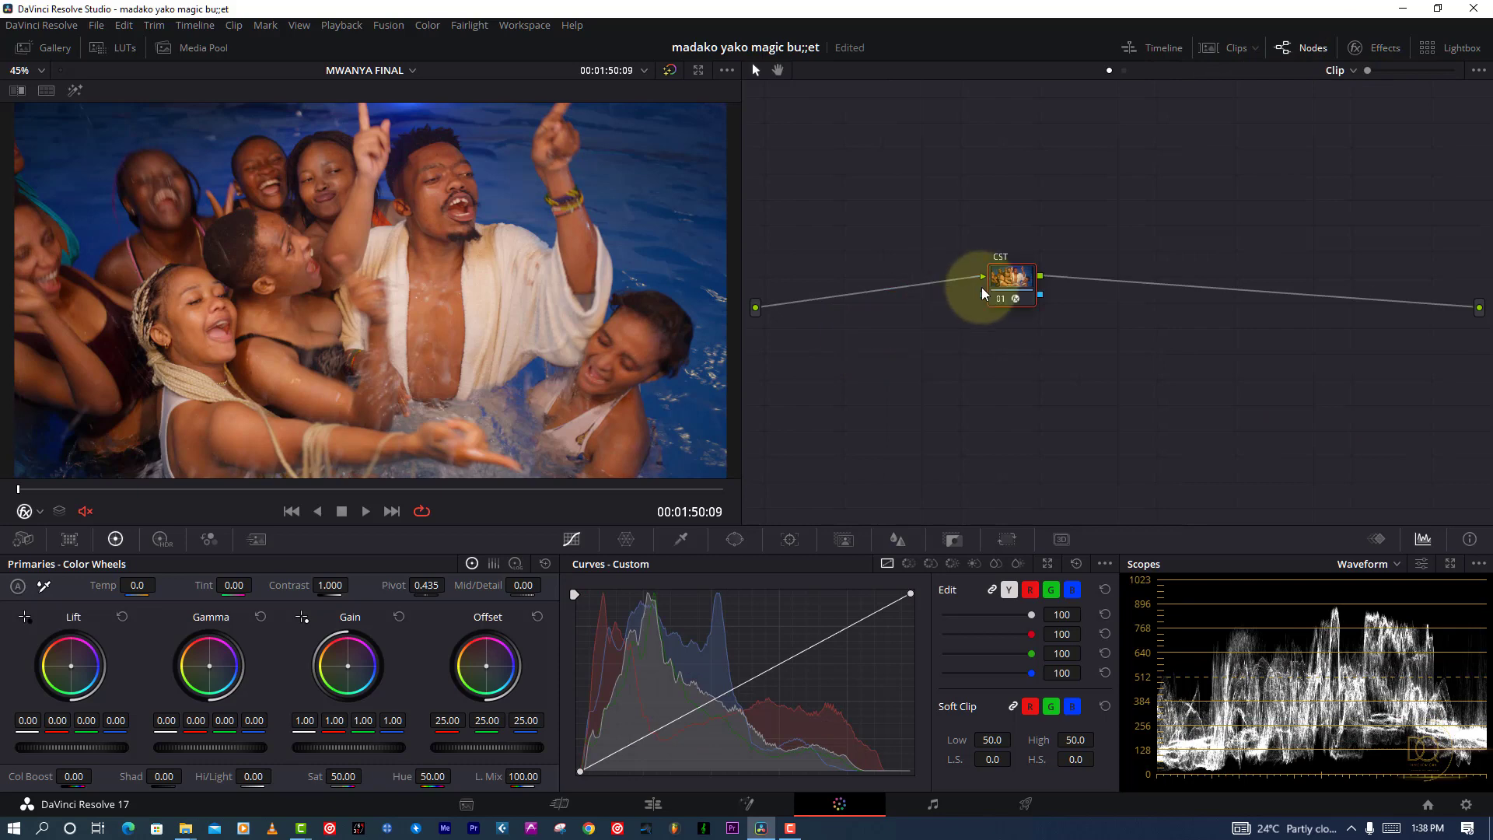
Insert a serial node before the CST node, place it well ahead of the transform, and save the project.
left_click_drag(982, 287, 1169, 288)
key("shift+s")
left_click_drag(1156, 343, 842, 203)
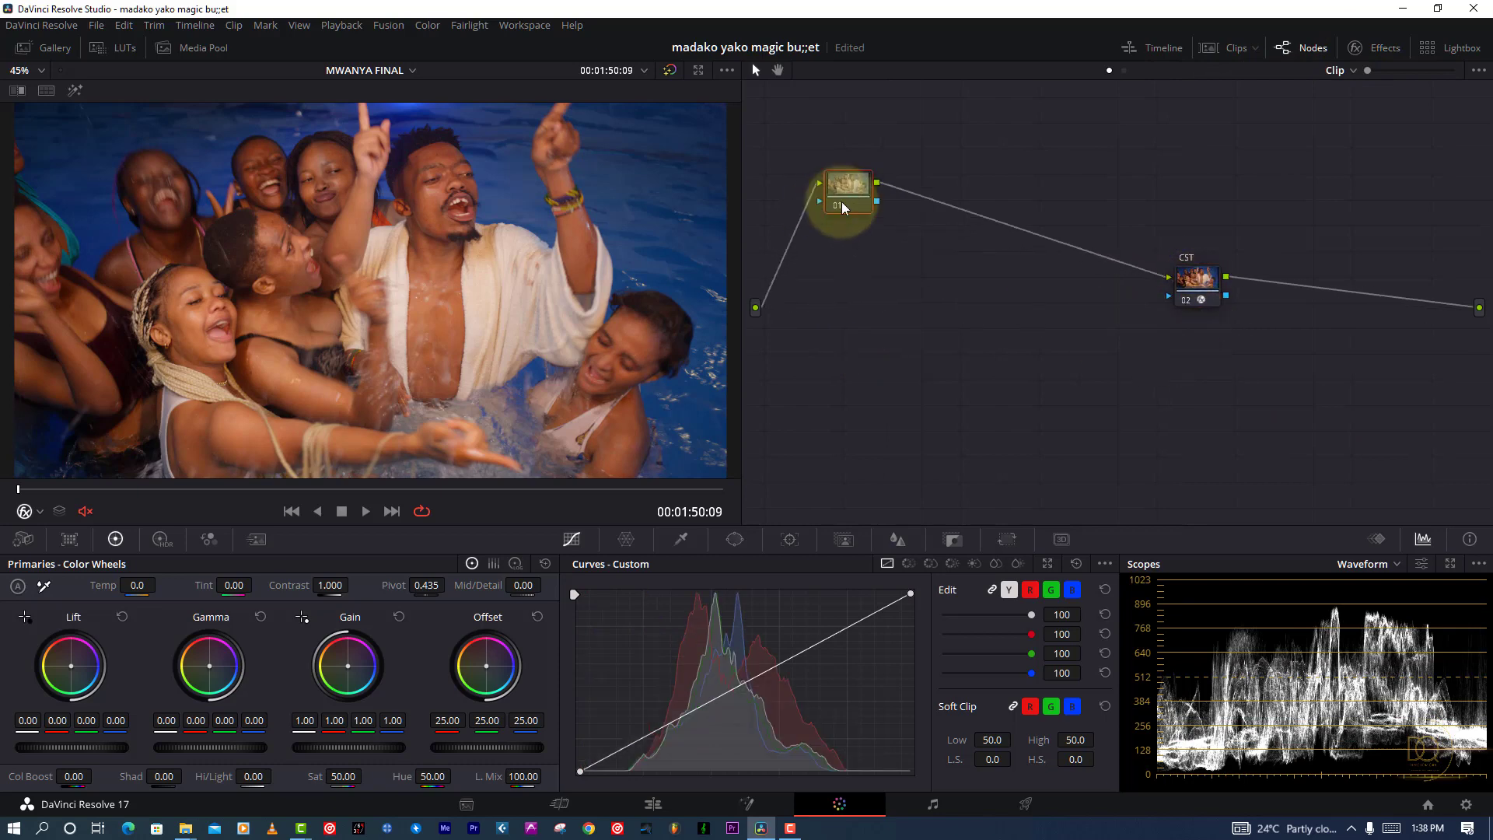
key("ctrl+s")
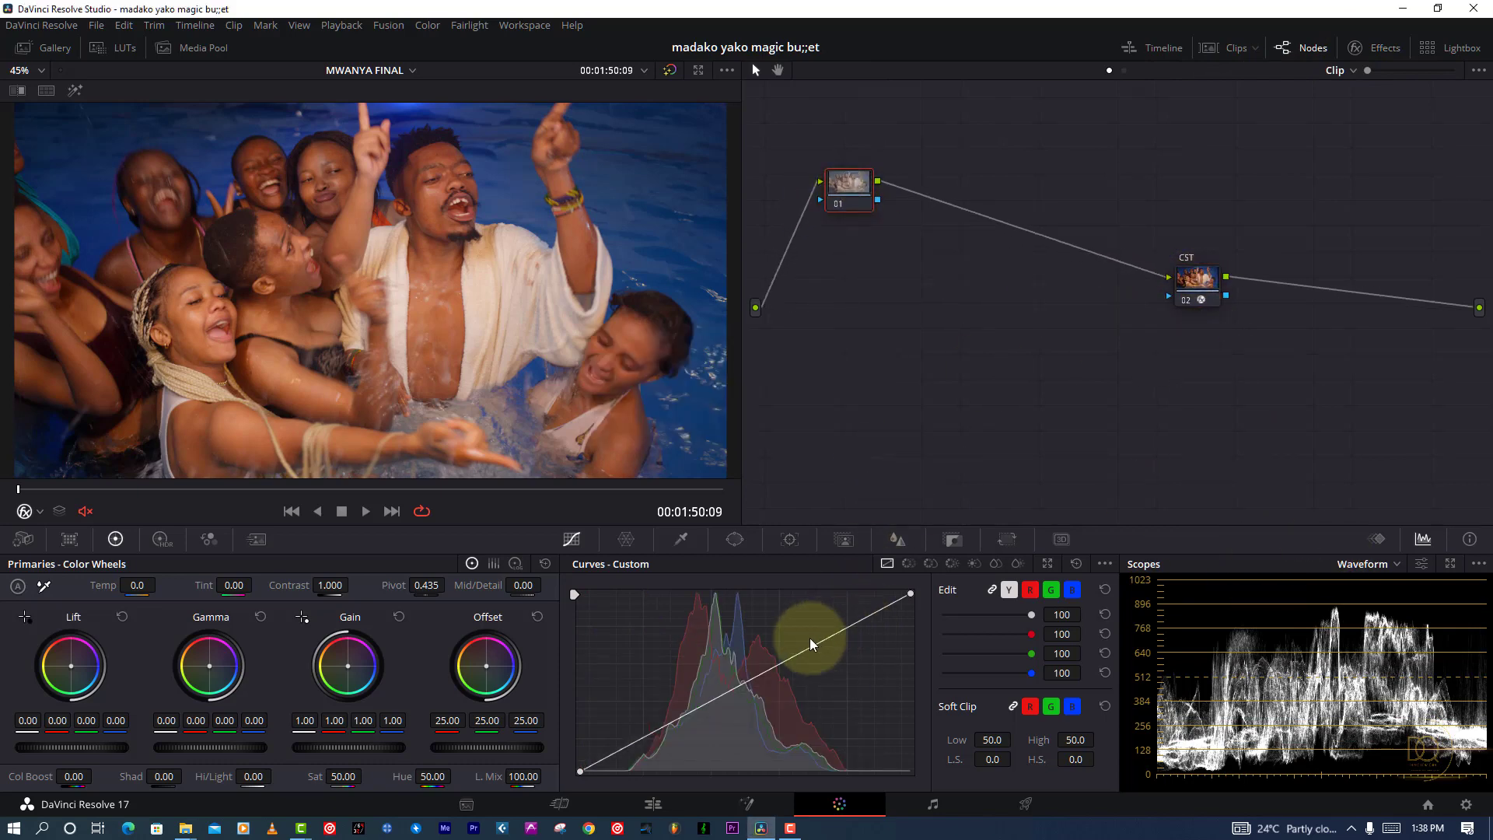
Shape a gentle S-curve on the first node's custom curve, raising the highlights and lowering the shadows.
left_click_drag(810, 638, 813, 636)
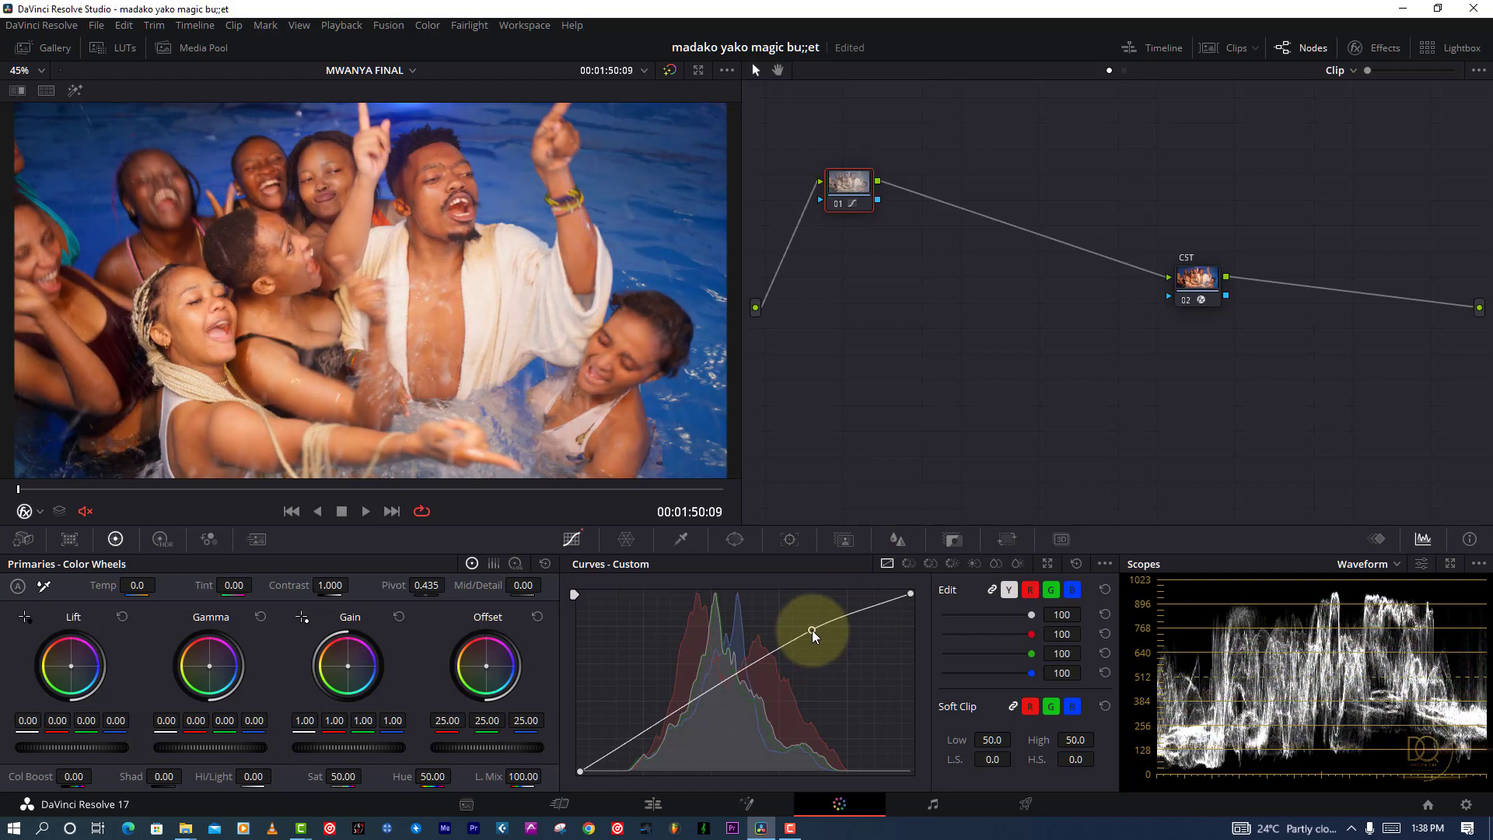
left_click_drag(644, 732, 650, 745)
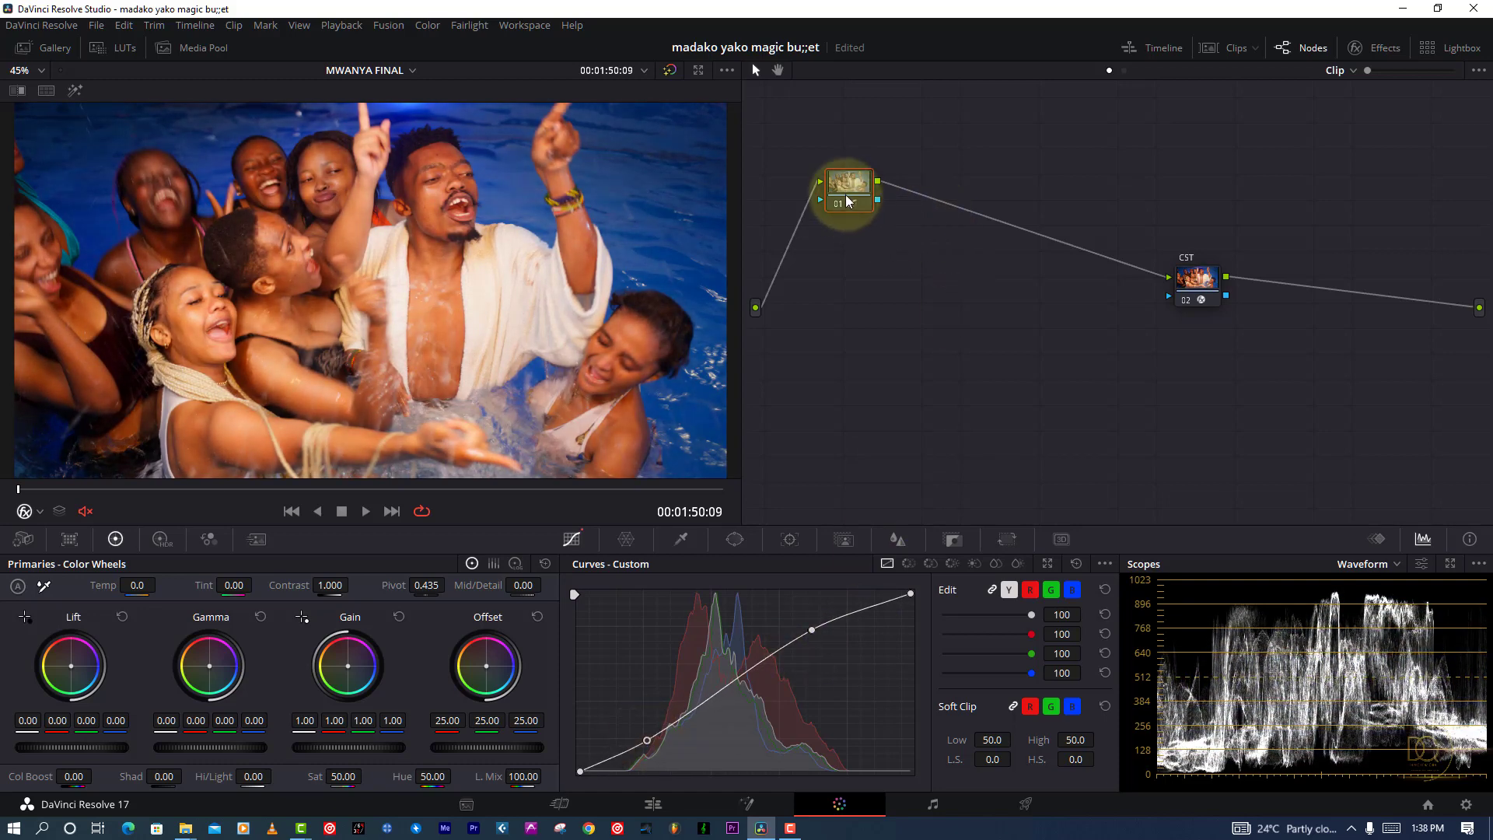
Add a serial node after the first, display the vectorscope, and shift the offset balance to 20.99 red, 25.41 green and 27.39 blue.
key("alt+s")
left_click_drag(487, 666, 494, 672)
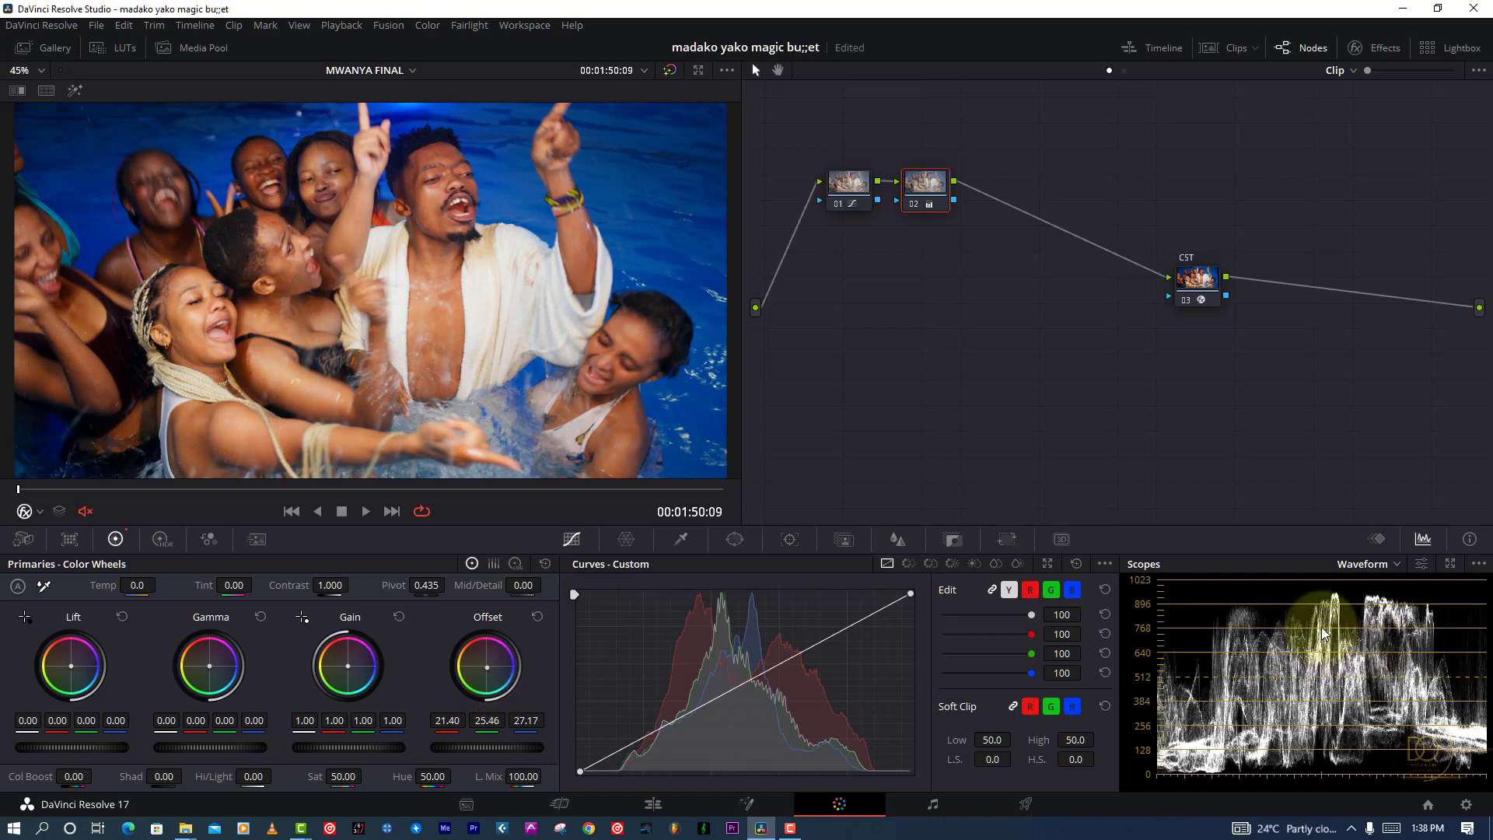
left_click(1369, 563)
left_click(1385, 619)
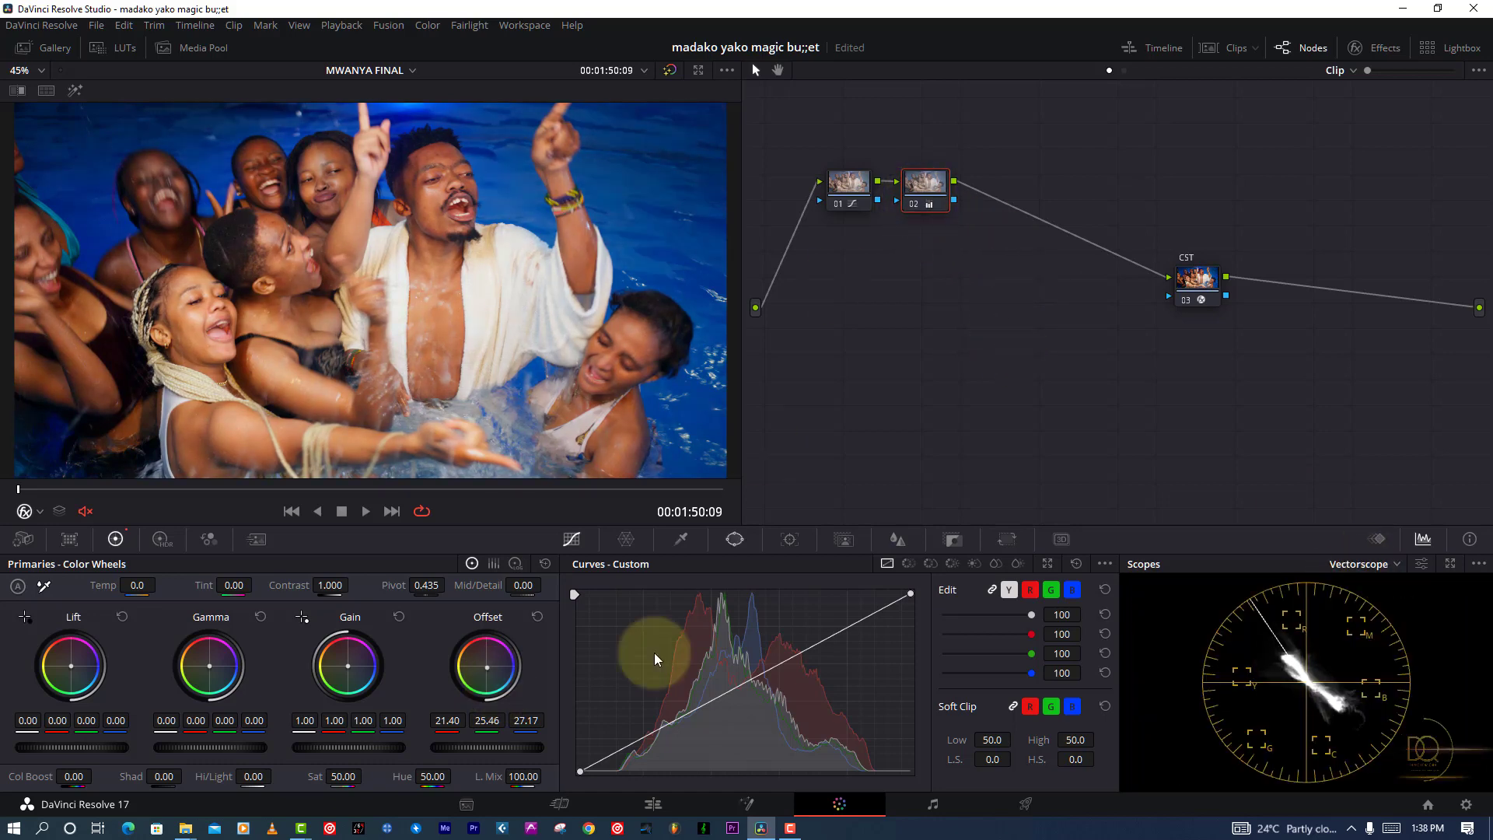
left_click_drag(497, 684, 500, 683)
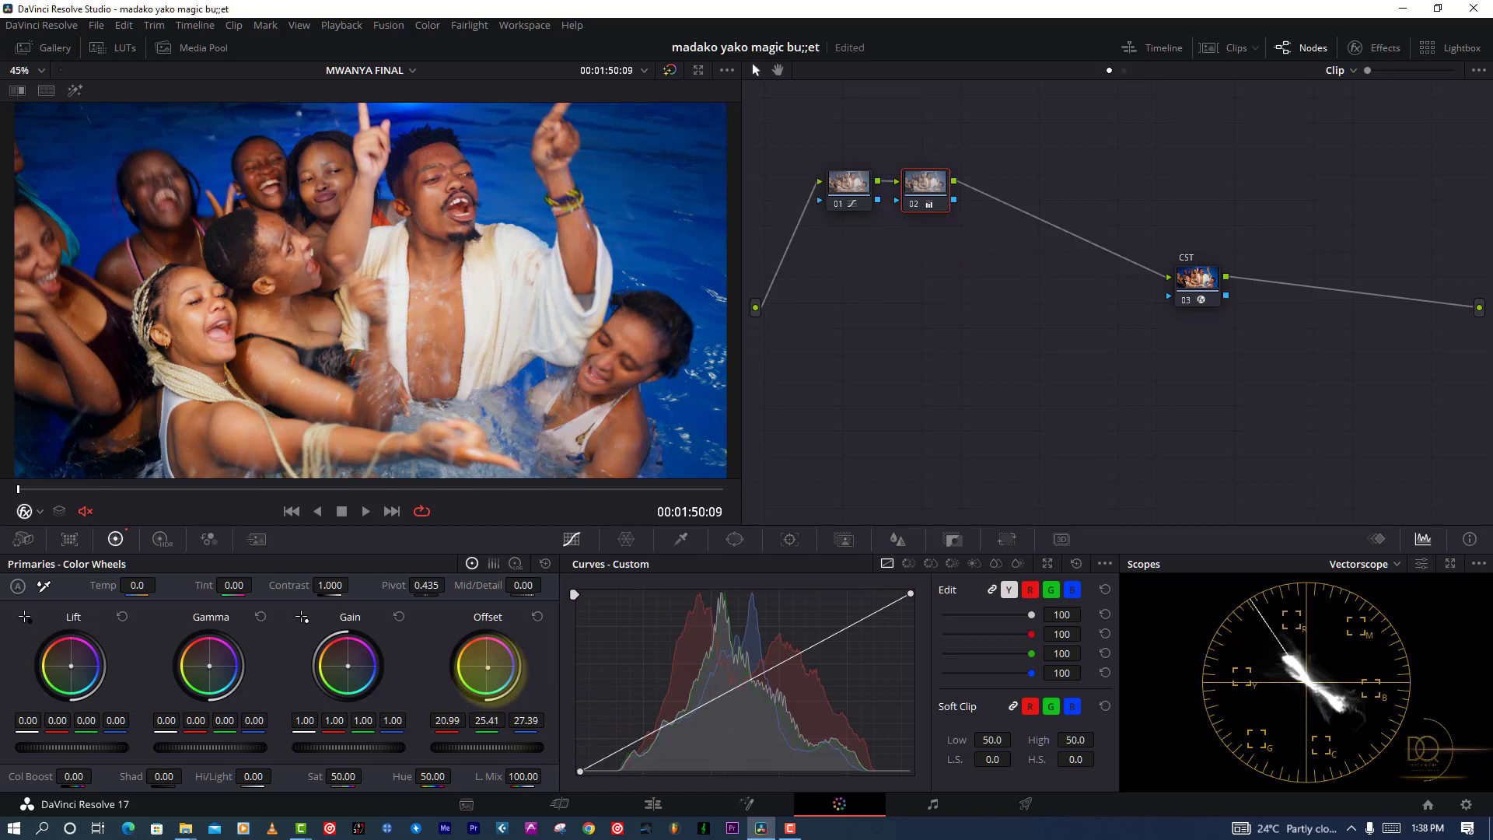
Review the graded frame in full screen and return to the normal view.
left_click(893, 290)
key("ctrl+f")
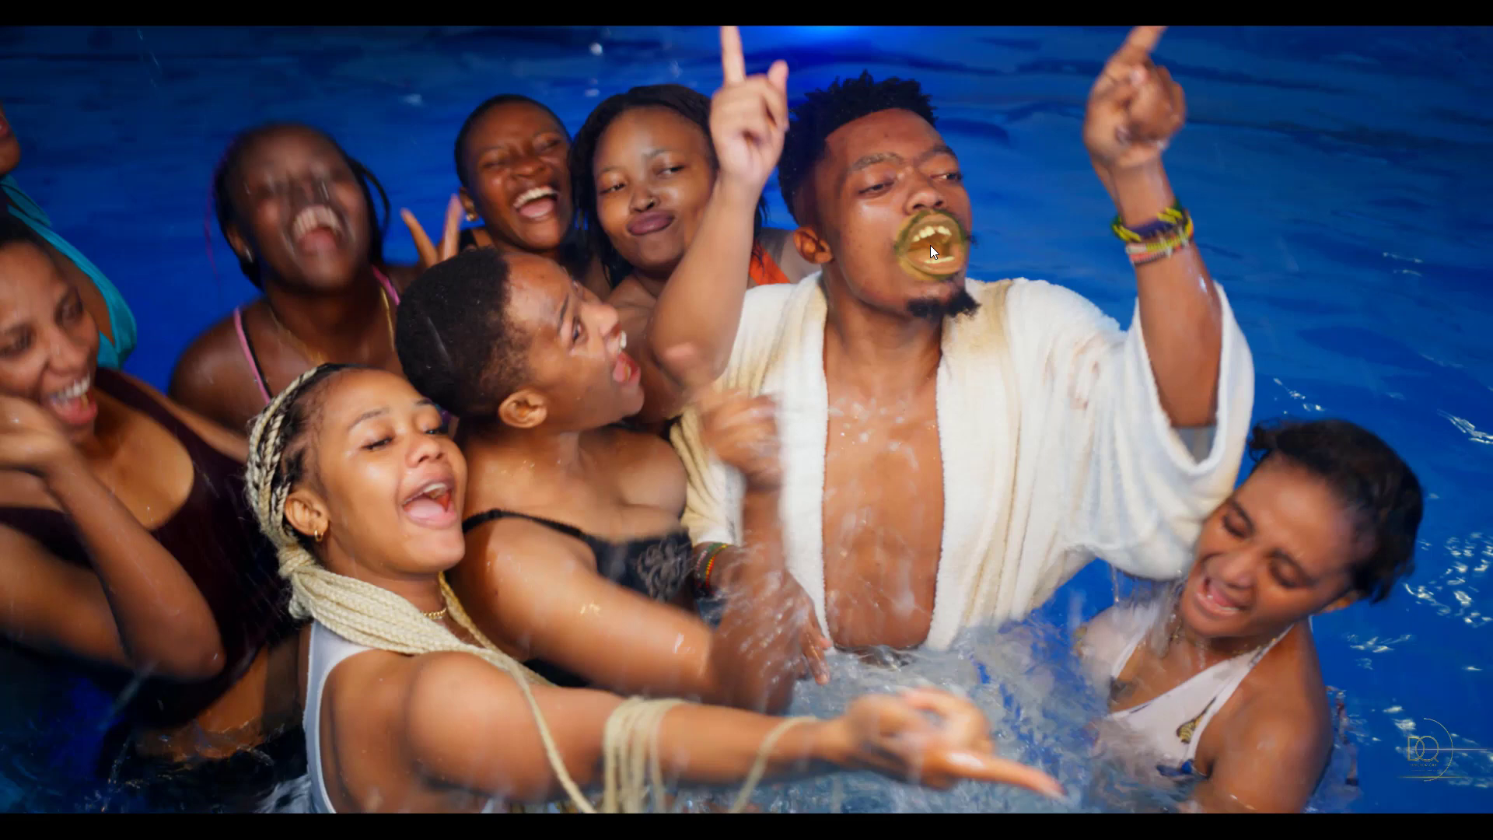
key("ctrl+f")
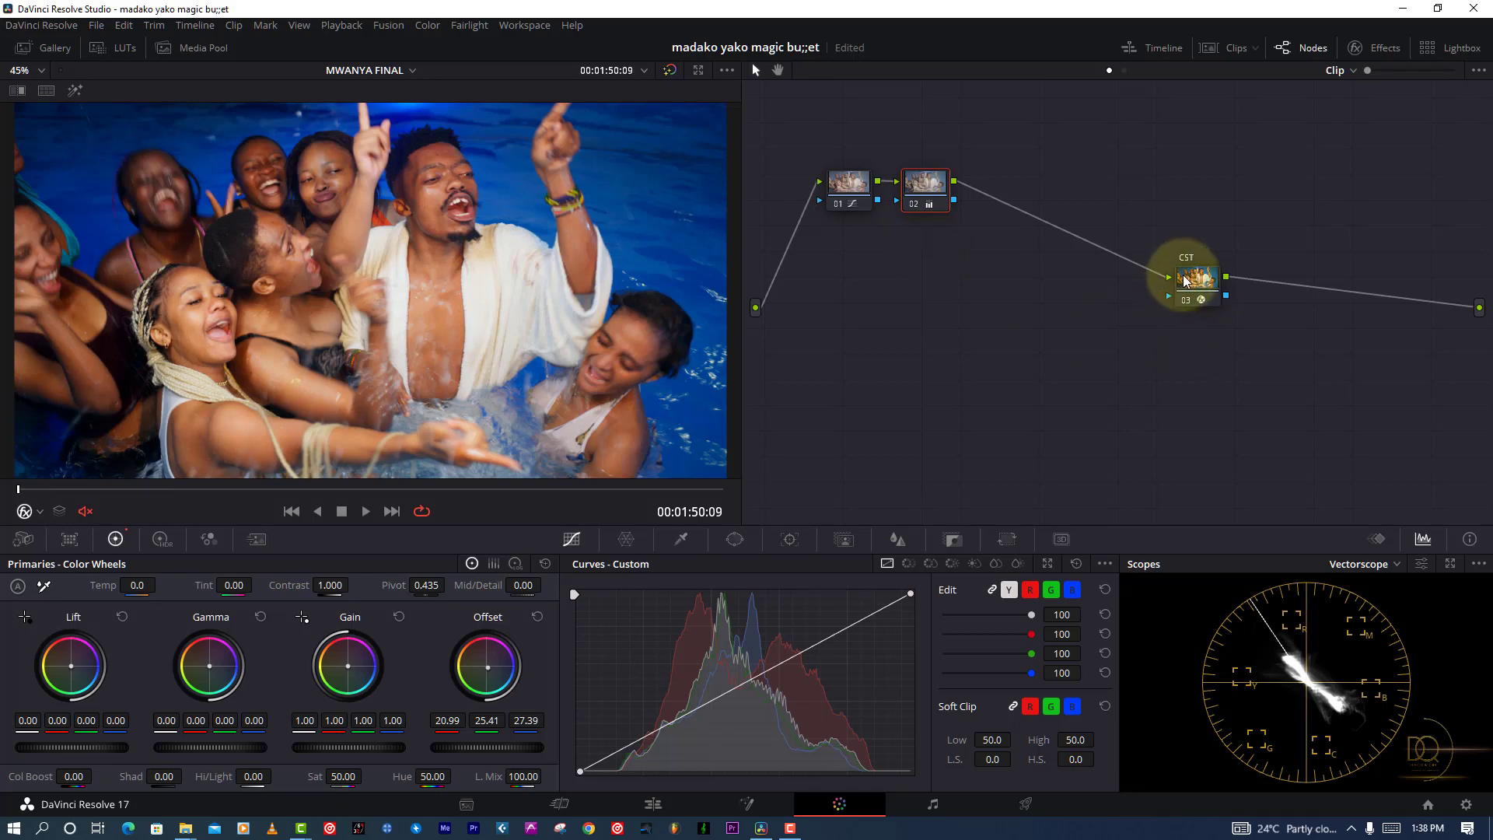
Move the CST node nearer the grading nodes, then add a serial node after it, labelled skintone and placed below it.
left_click_drag(1186, 270, 1017, 265)
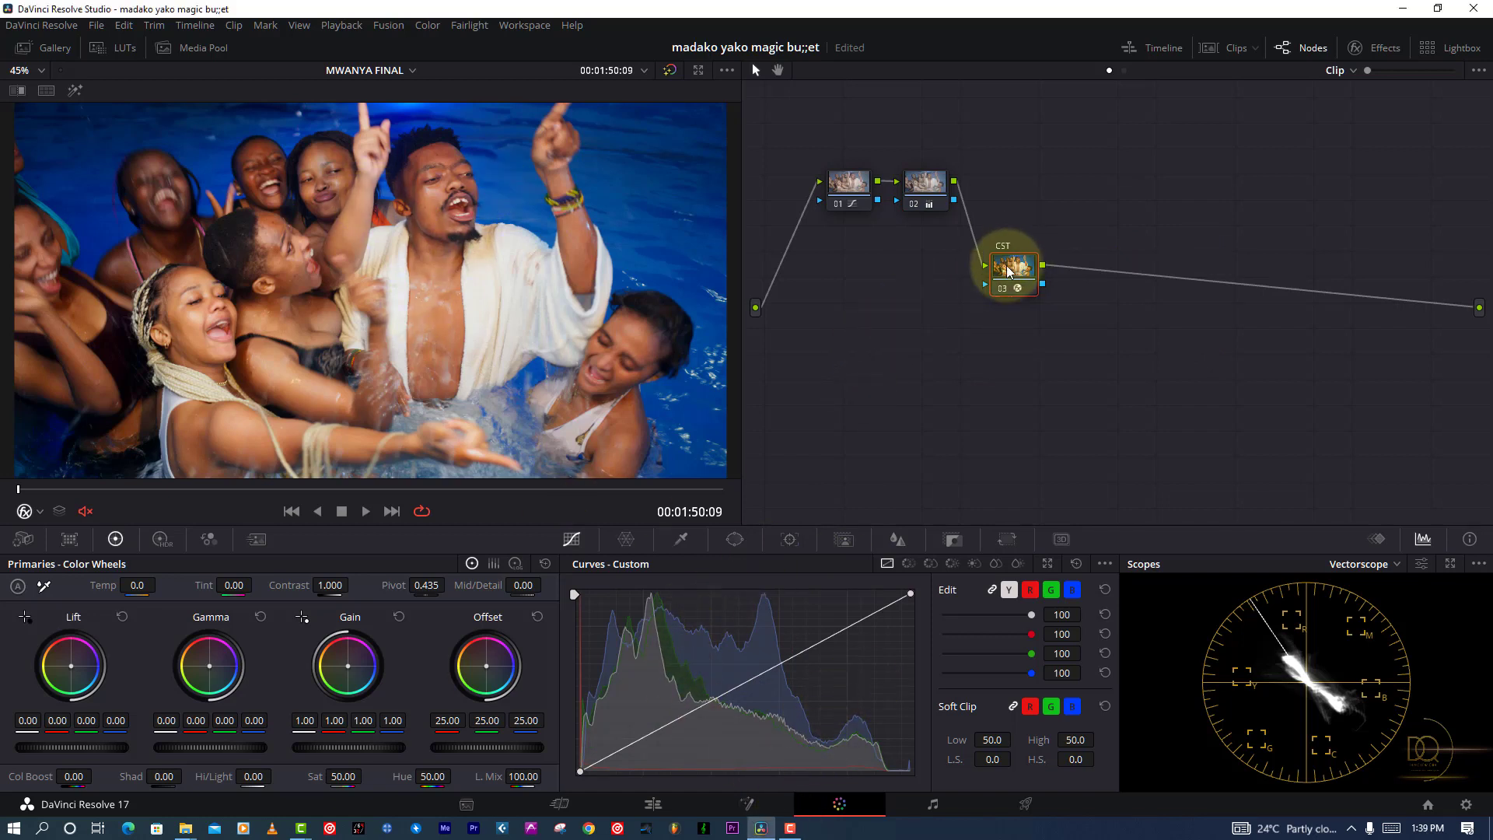
key("alt+s")
right_click(1089, 268)
left_click(1117, 309)
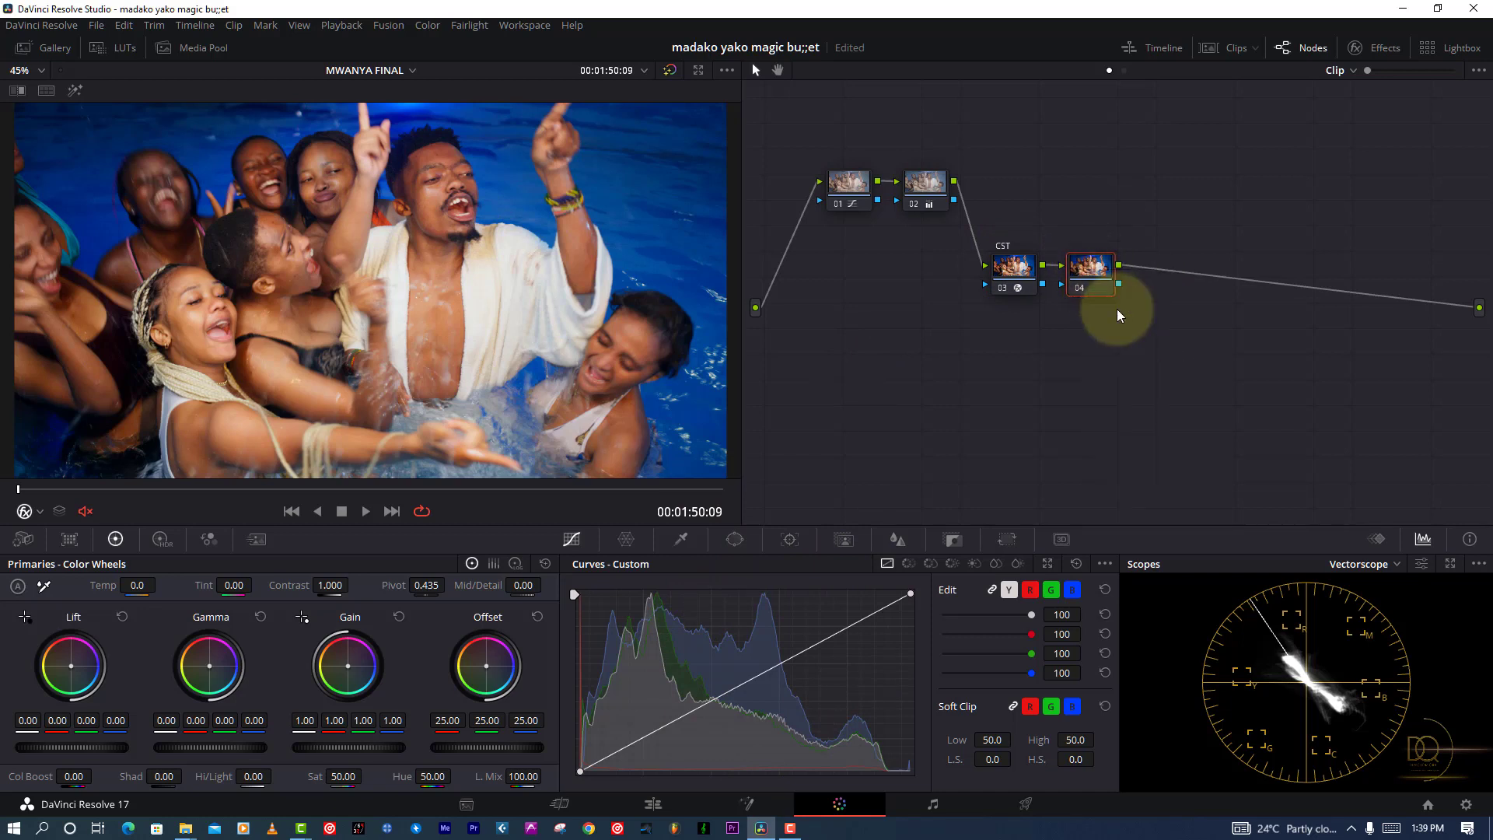
type("skintone")
key("Return")
left_click_drag(1103, 278, 1106, 350)
Sample the central man's facial skin with the HSL qualifier, highlight the selection, and add his chest and face tones to it.
left_click(681, 539)
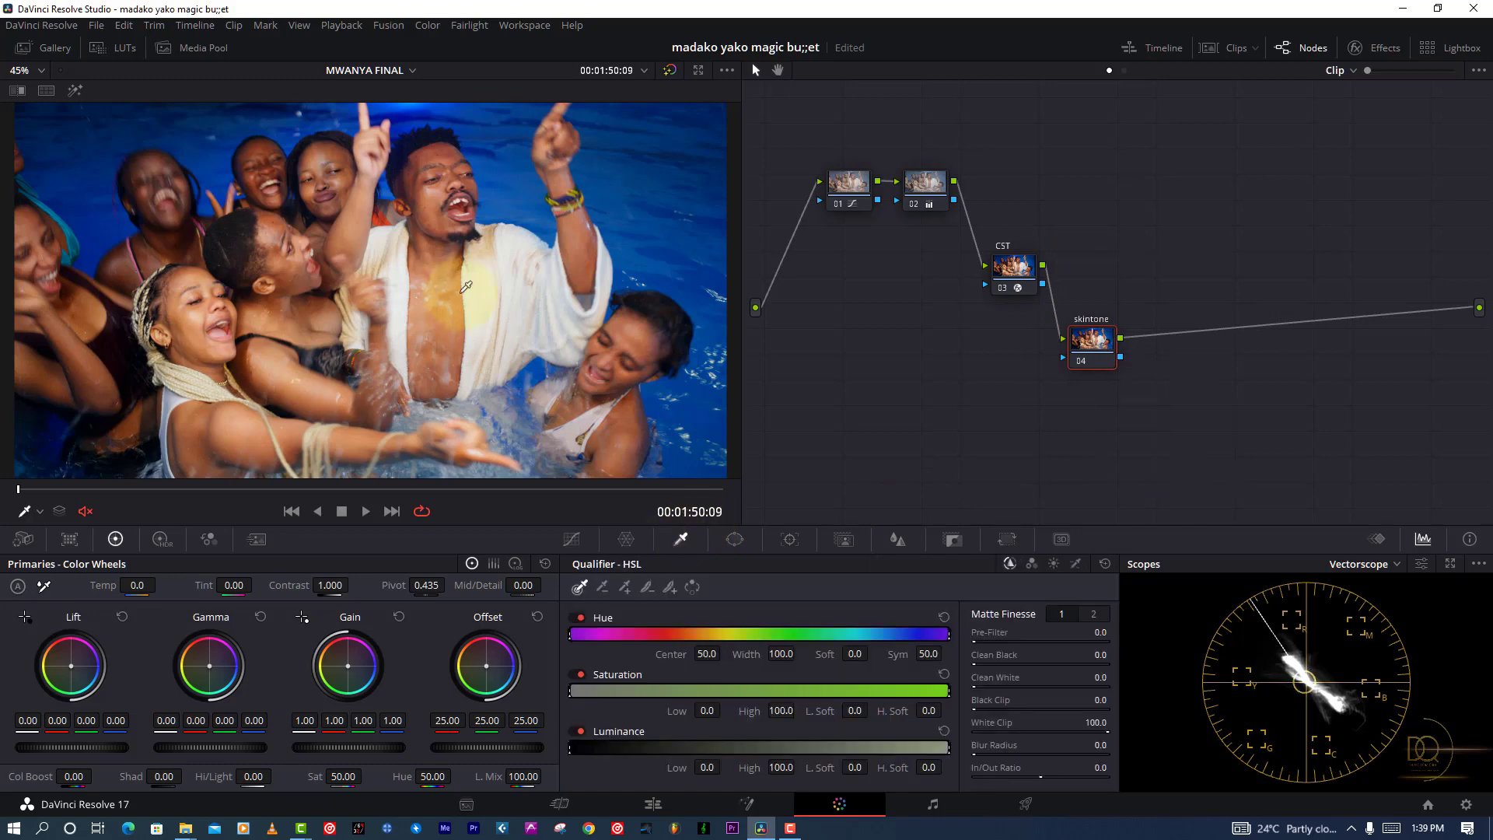
left_click(438, 187)
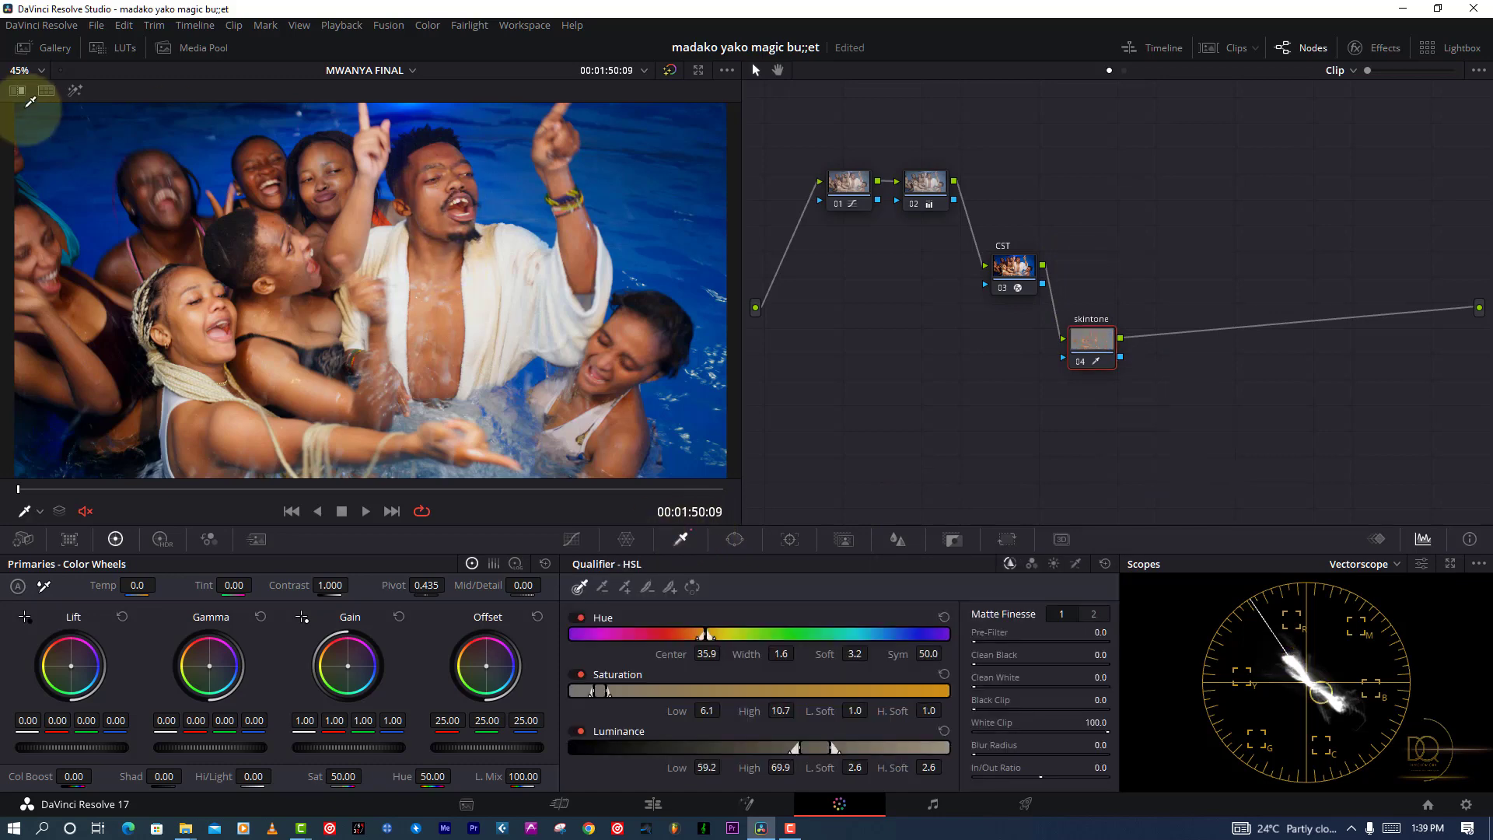
left_click(75, 90)
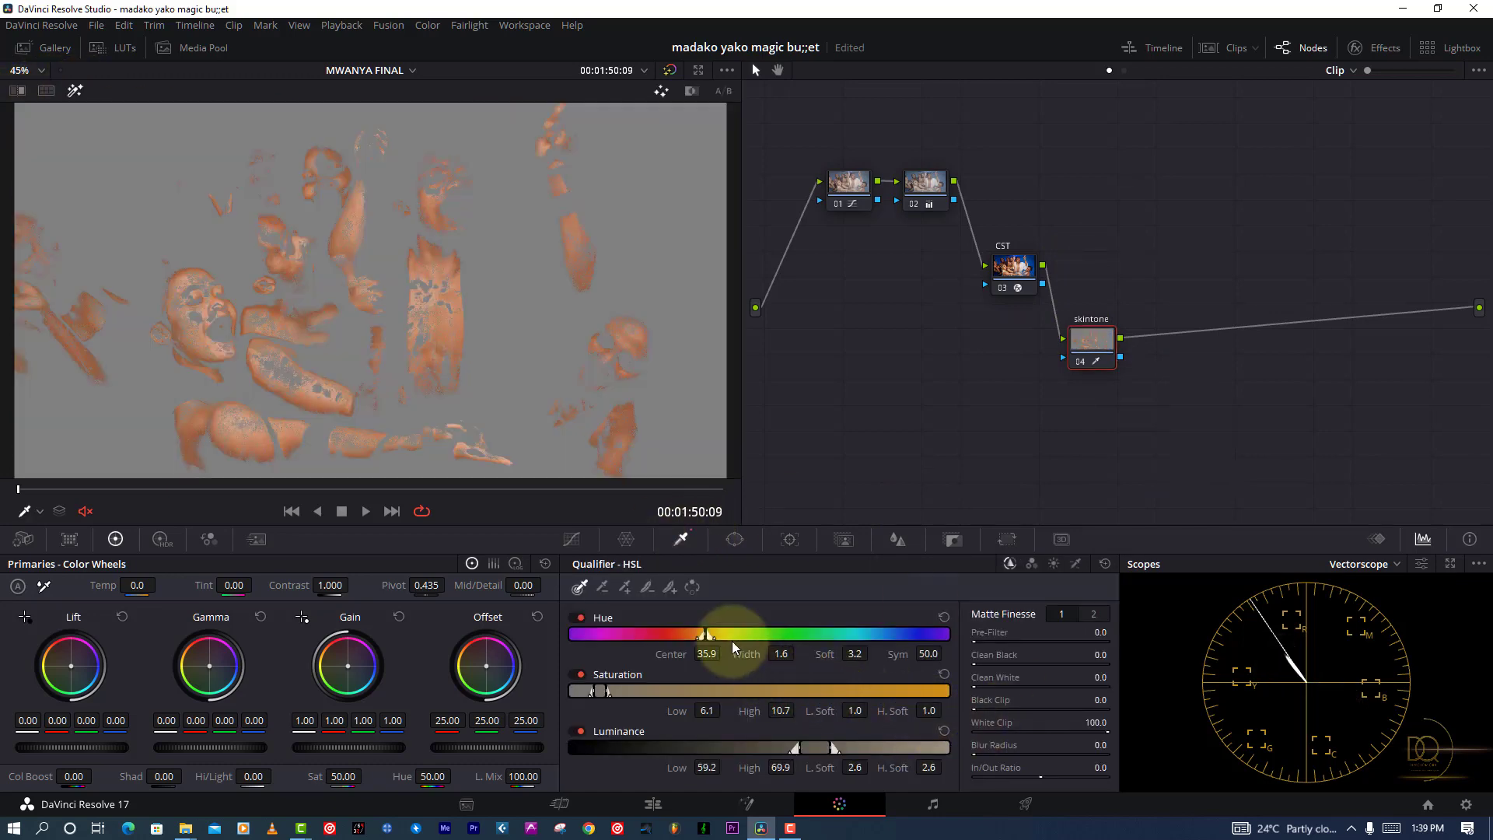
left_click(625, 587)
mouse_move(437, 247)
left_mouse_down()
mouse_move(441, 204)
mouse_move(424, 217)
mouse_move(441, 219)
left_mouse_up()
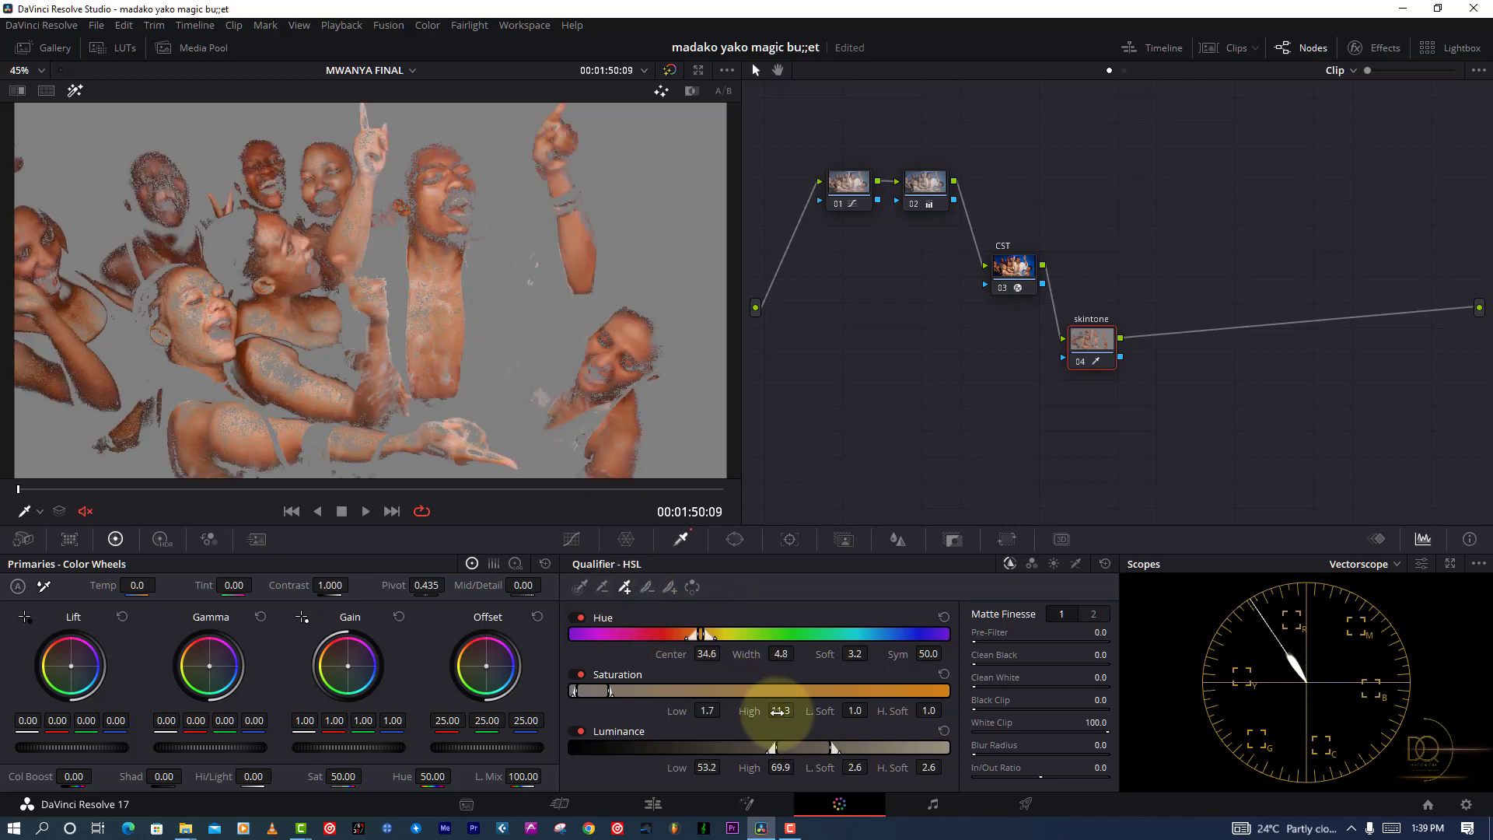
Widen the qualifier's hue width to 10.1, refine the matte with Clean Black 27.3 and Denoise 28.1, and turn off the highlight.
left_click_drag(778, 711, 781, 710)
mouse_move(780, 655)
left_mouse_down()
mouse_move(825, 653)
mouse_move(801, 653)
left_mouse_up()
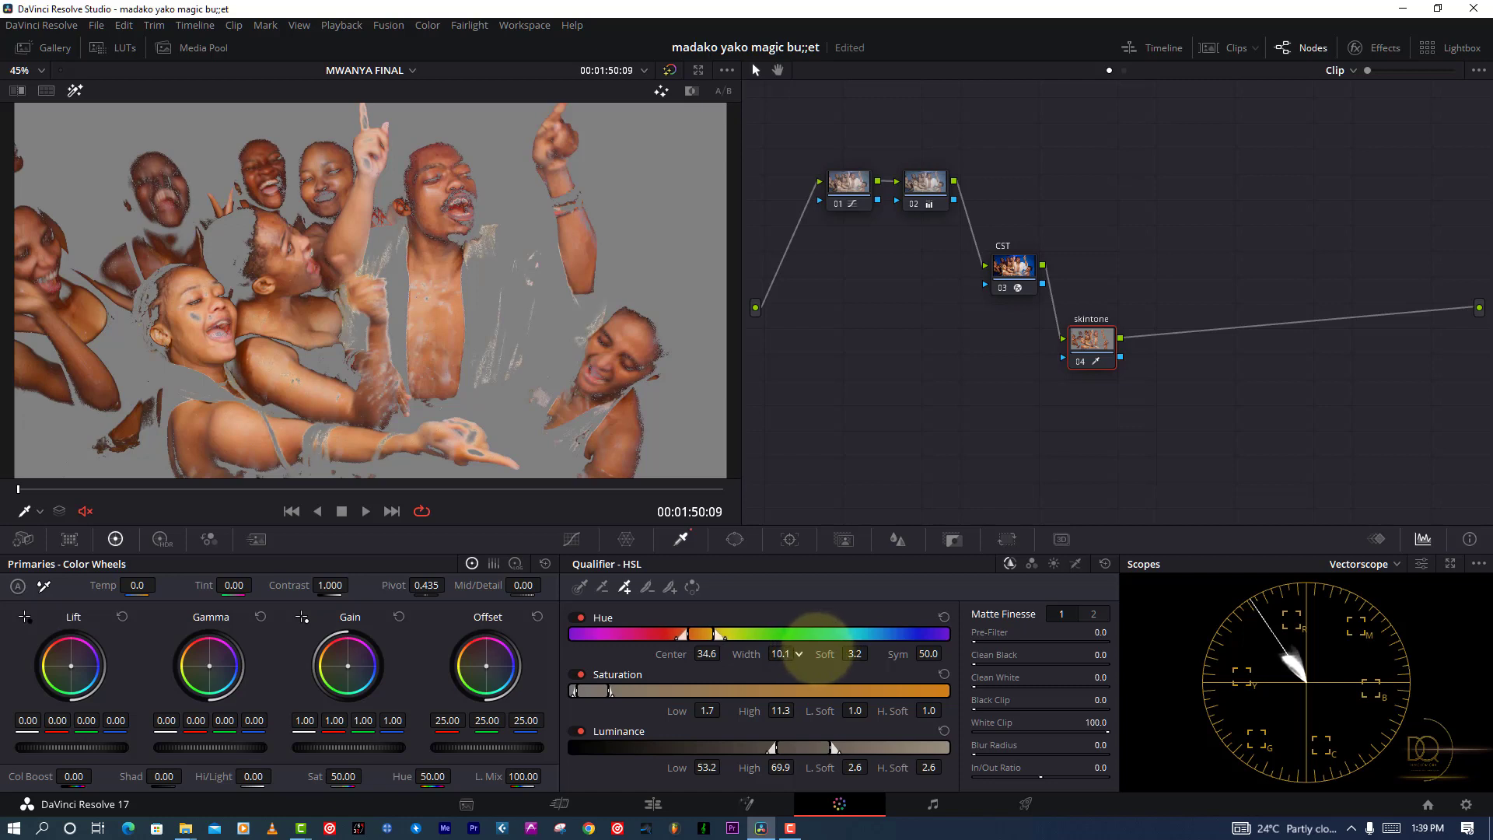
left_click_drag(977, 656, 1188, 688)
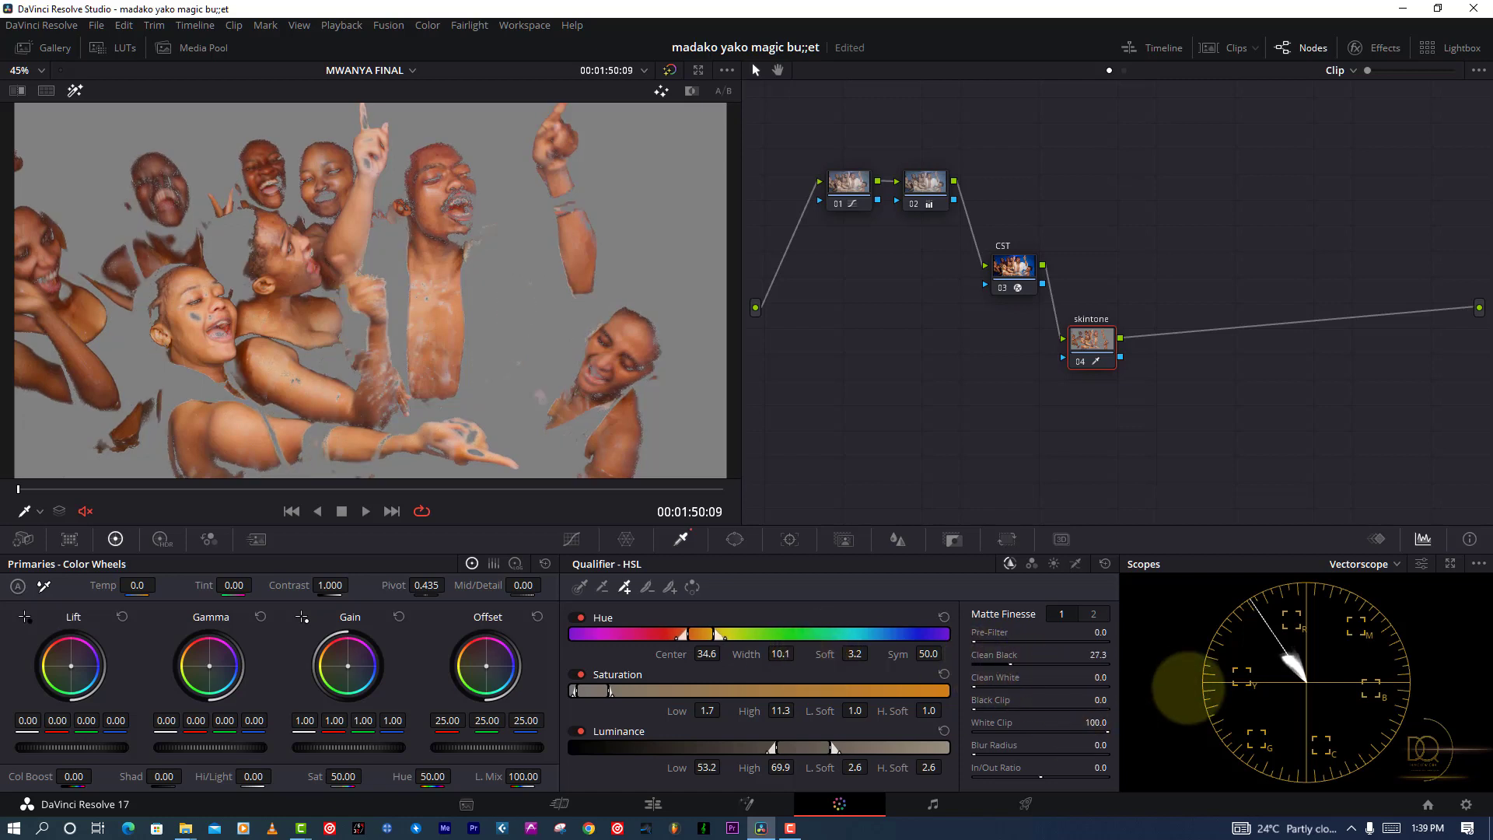
left_click(1092, 615)
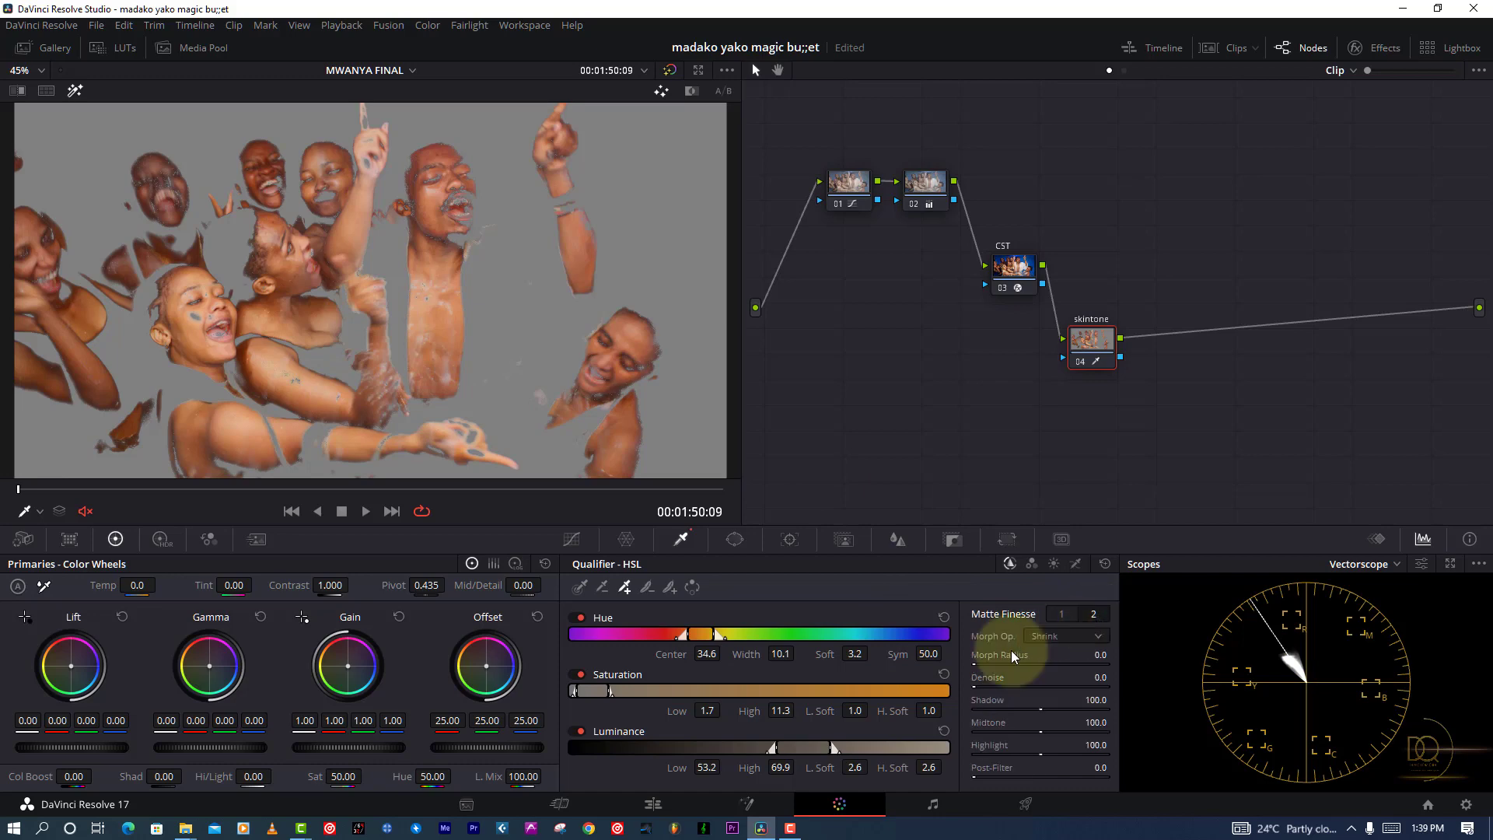
left_click_drag(979, 669, 1200, 700)
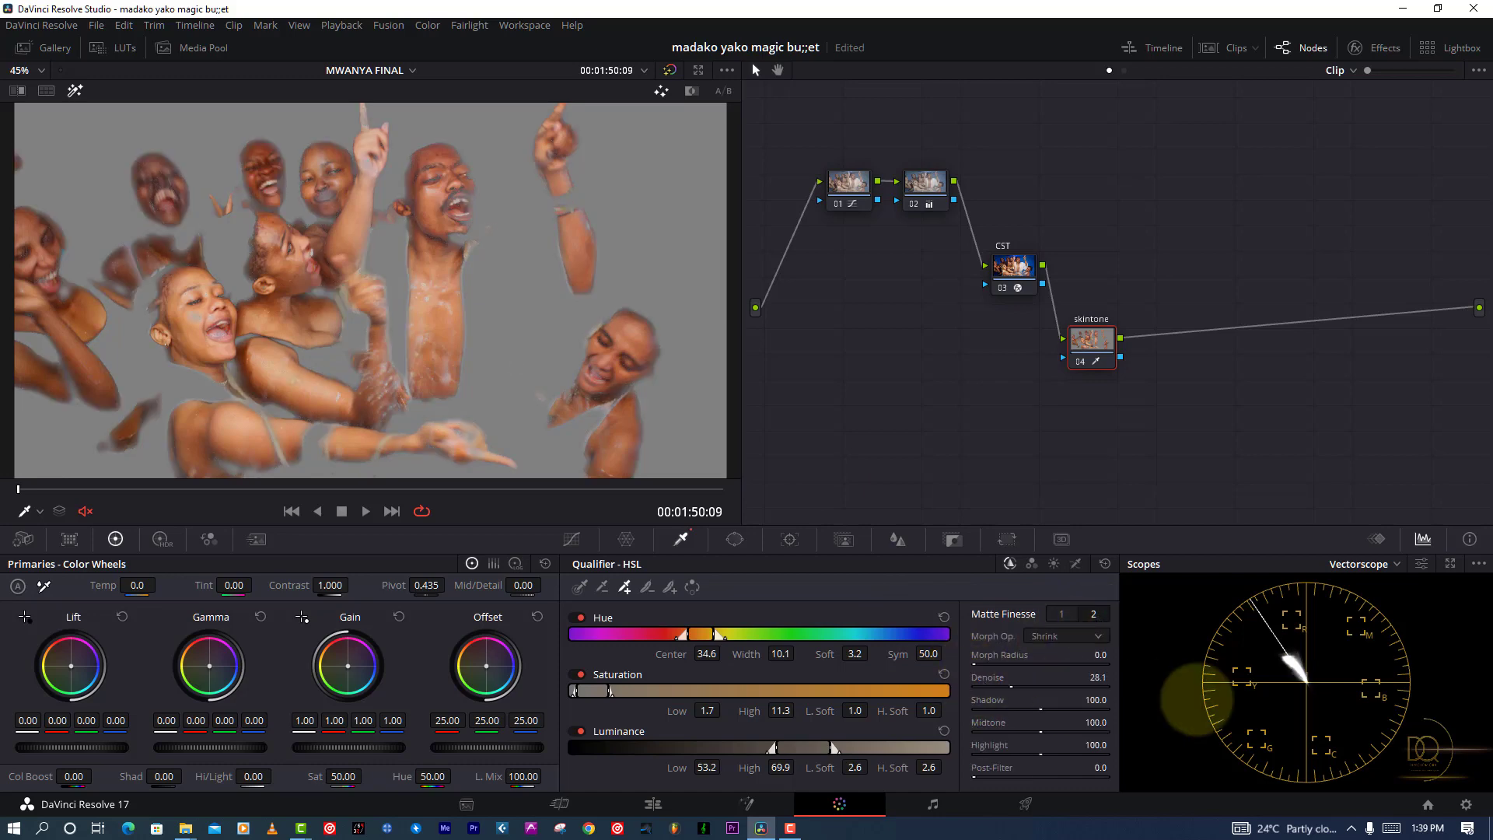
left_click(74, 91)
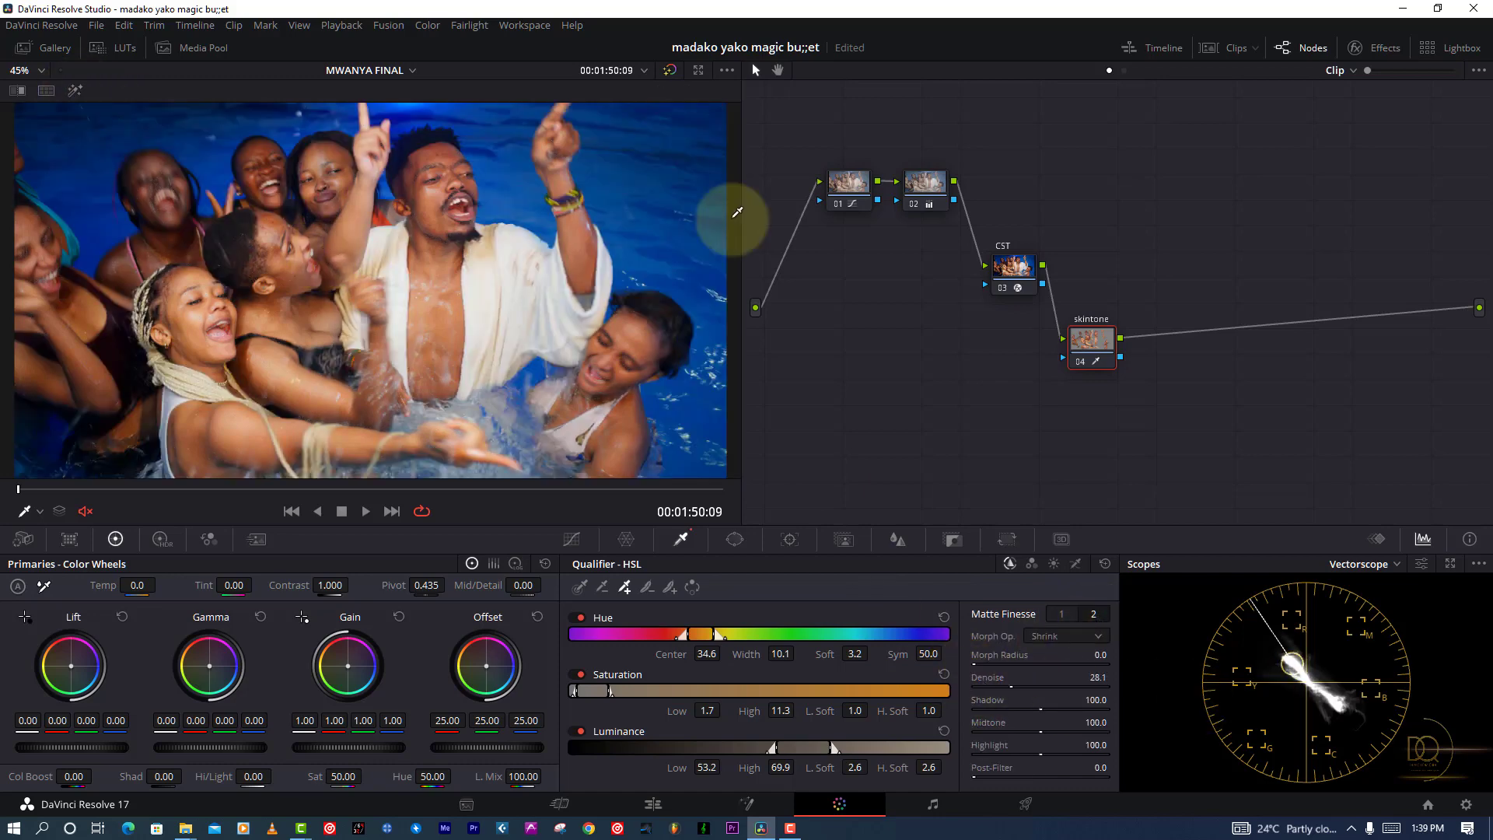
Apply Color Compressor to the skintone node and pick its target color from the central man's face.
left_click(1373, 54)
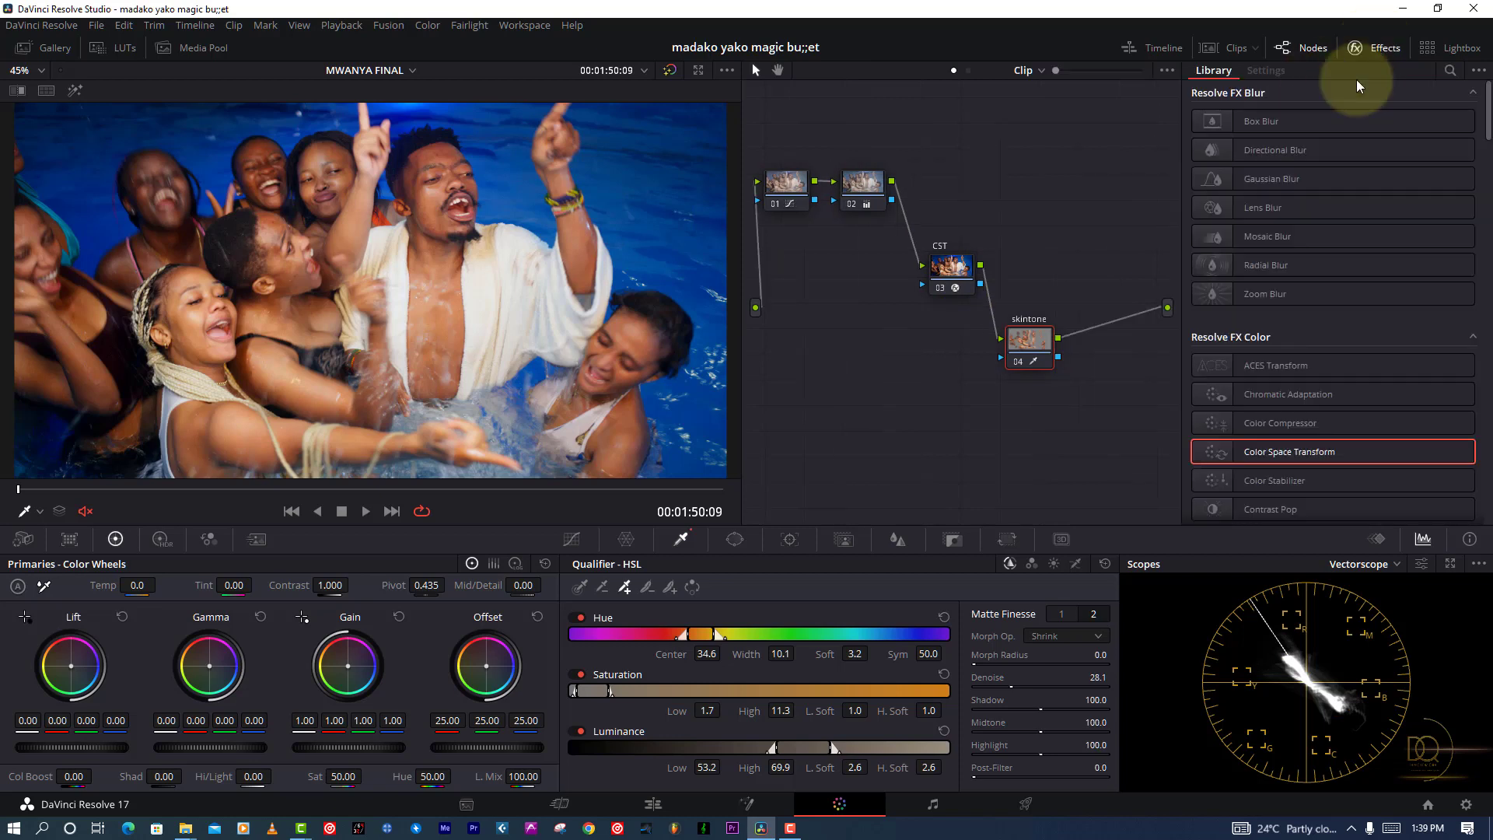
left_click_drag(1311, 422, 1046, 344)
left_click(1331, 116)
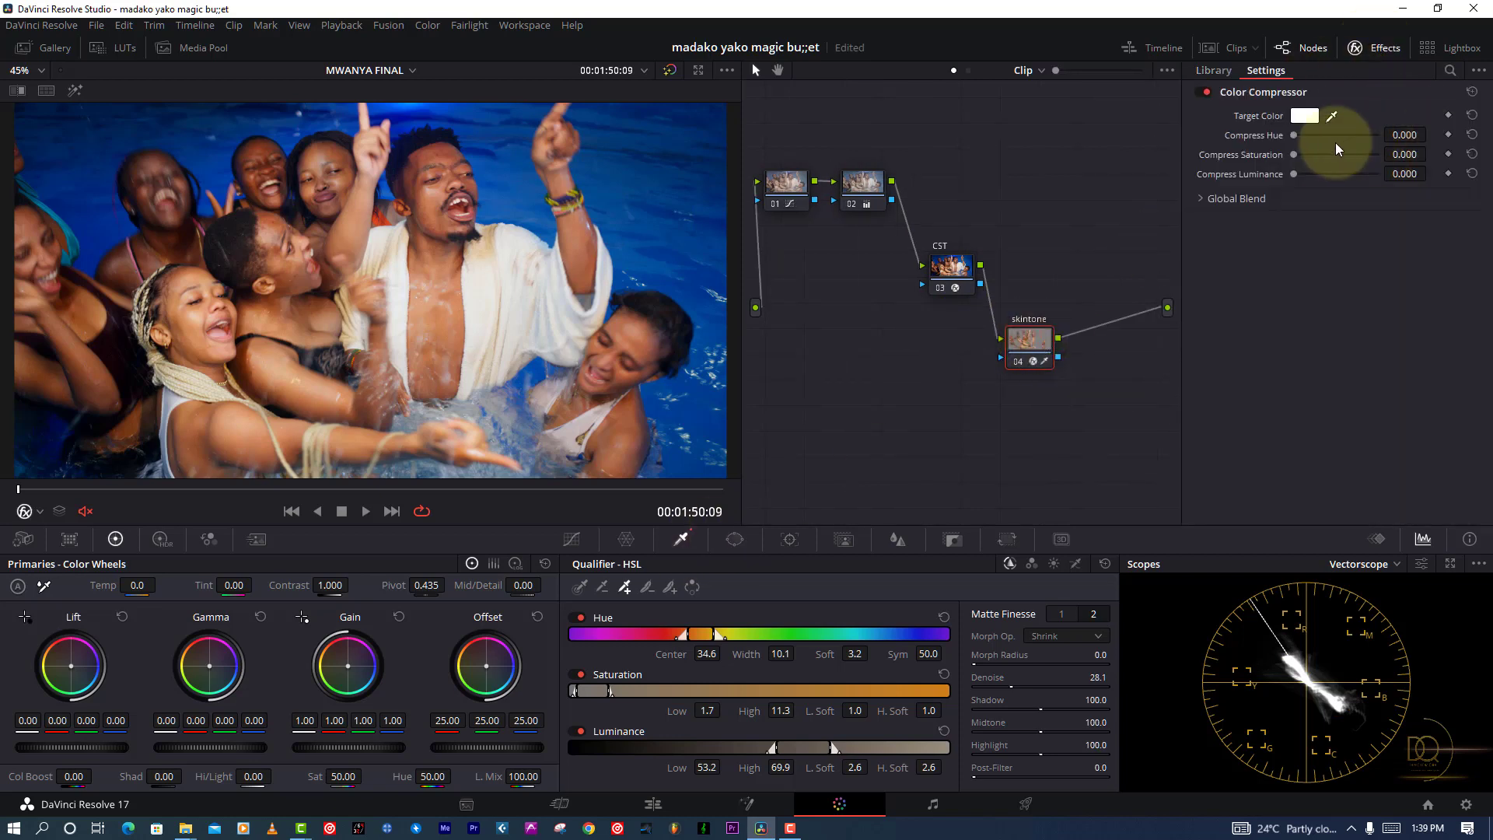
left_click(414, 208)
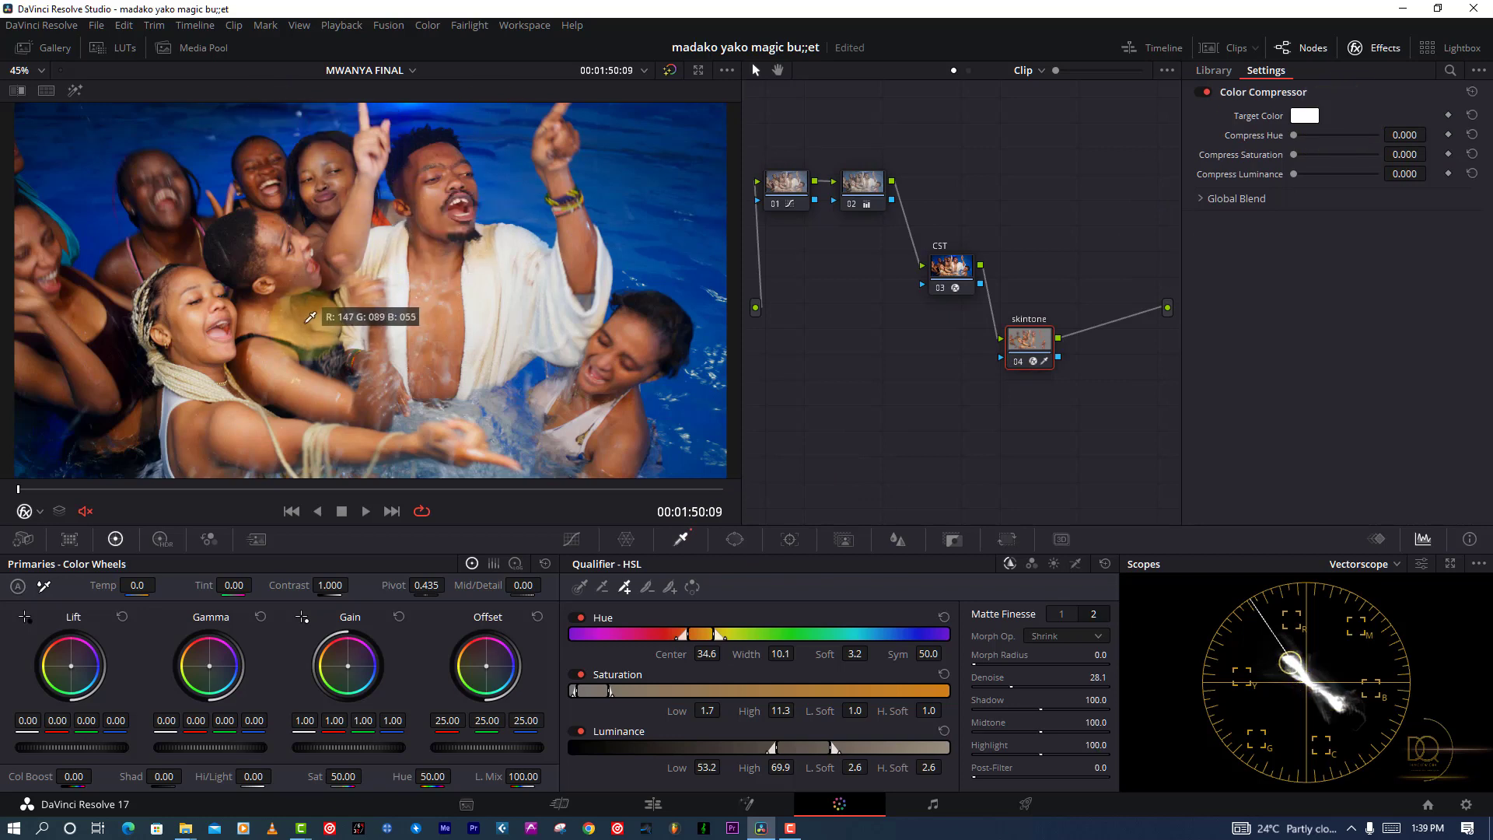
left_click(440, 155)
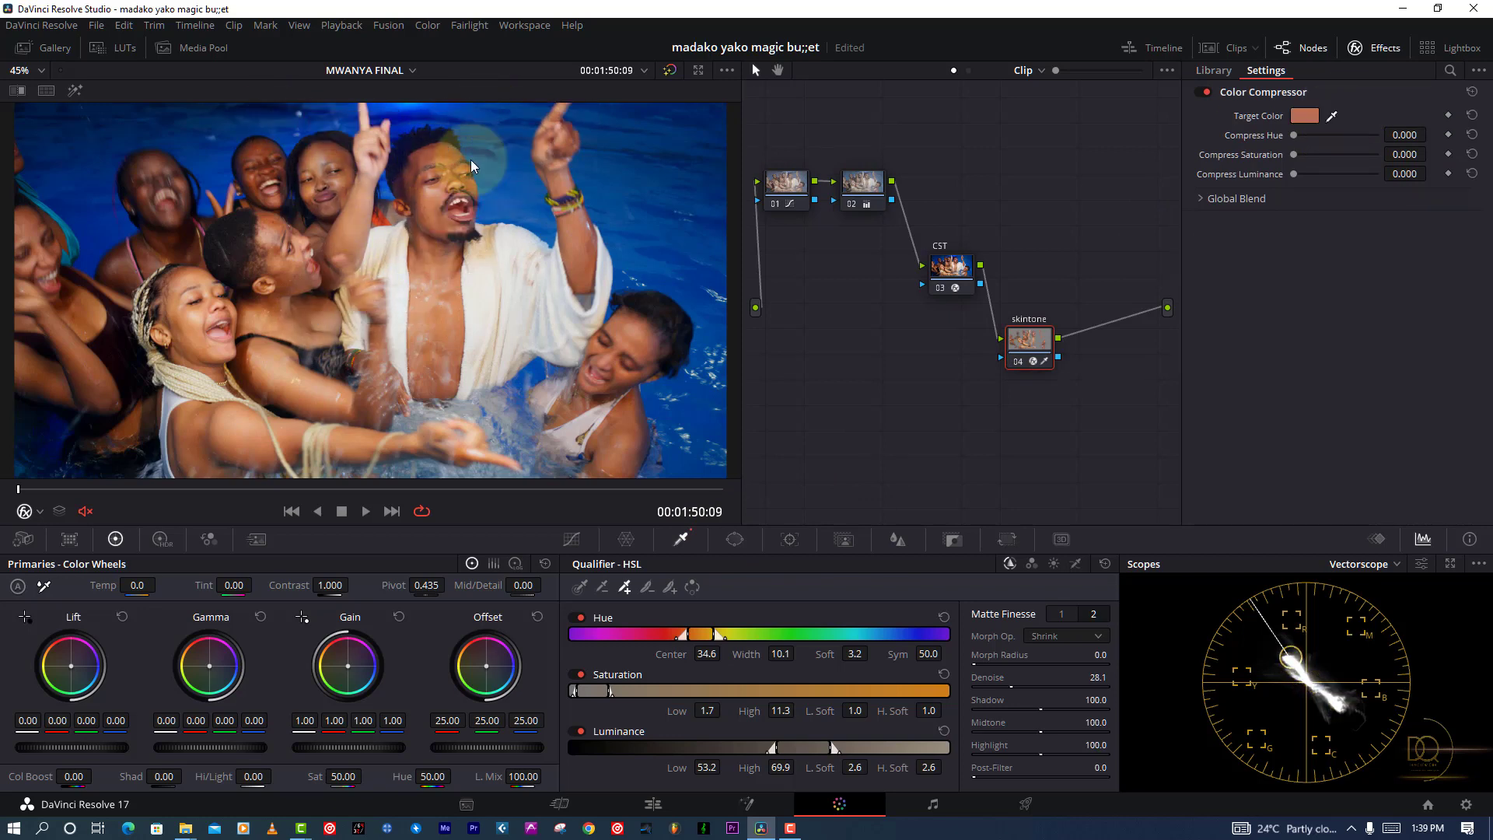
Set Compress Hue to 1.000 and Compress Saturation to 0.294, comparing the frame with the skintone node bypassed.
left_click_drag(1295, 134, 1420, 137)
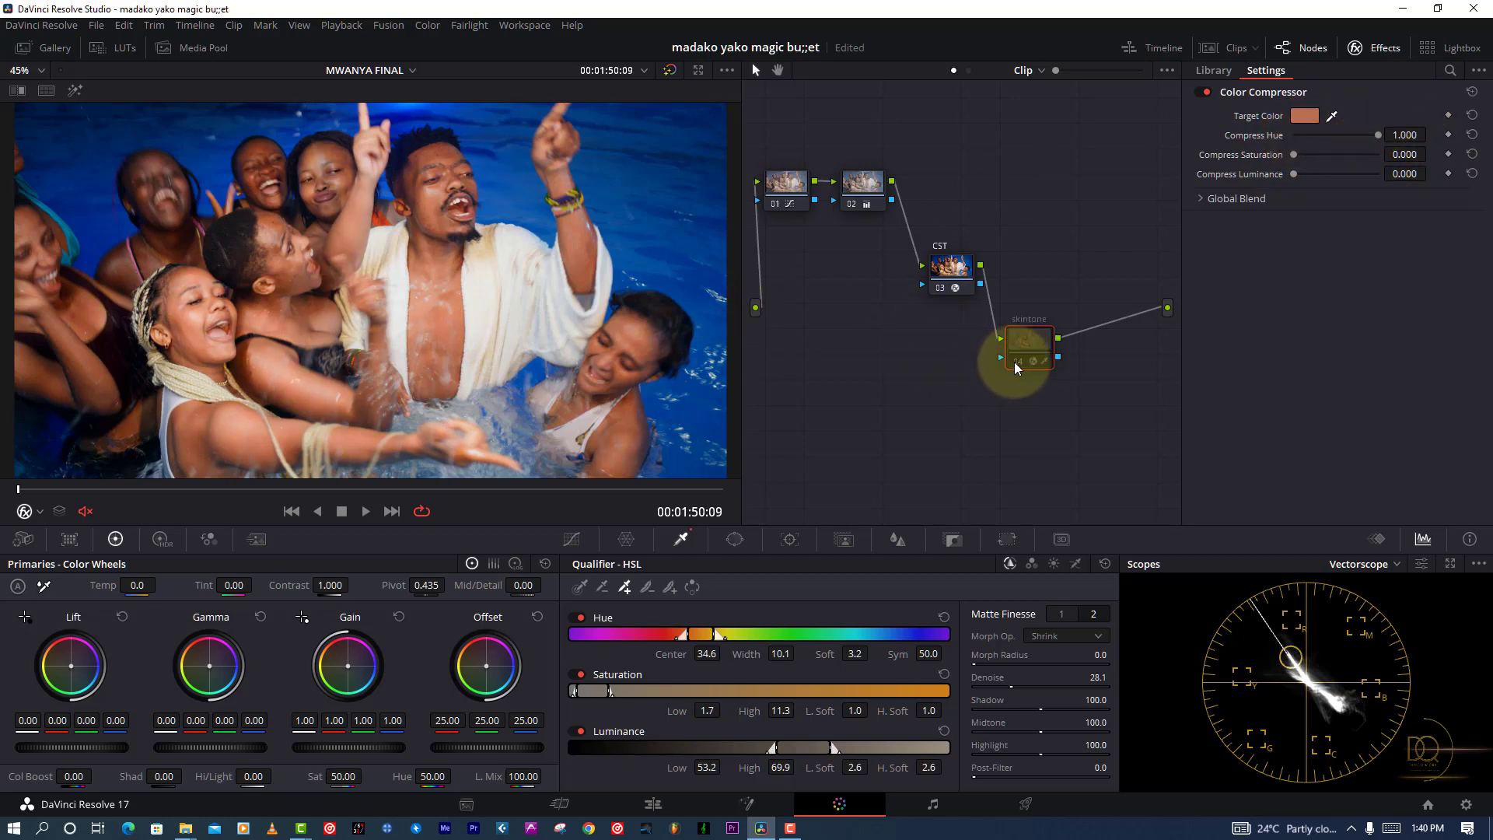
key("ctrl+d")
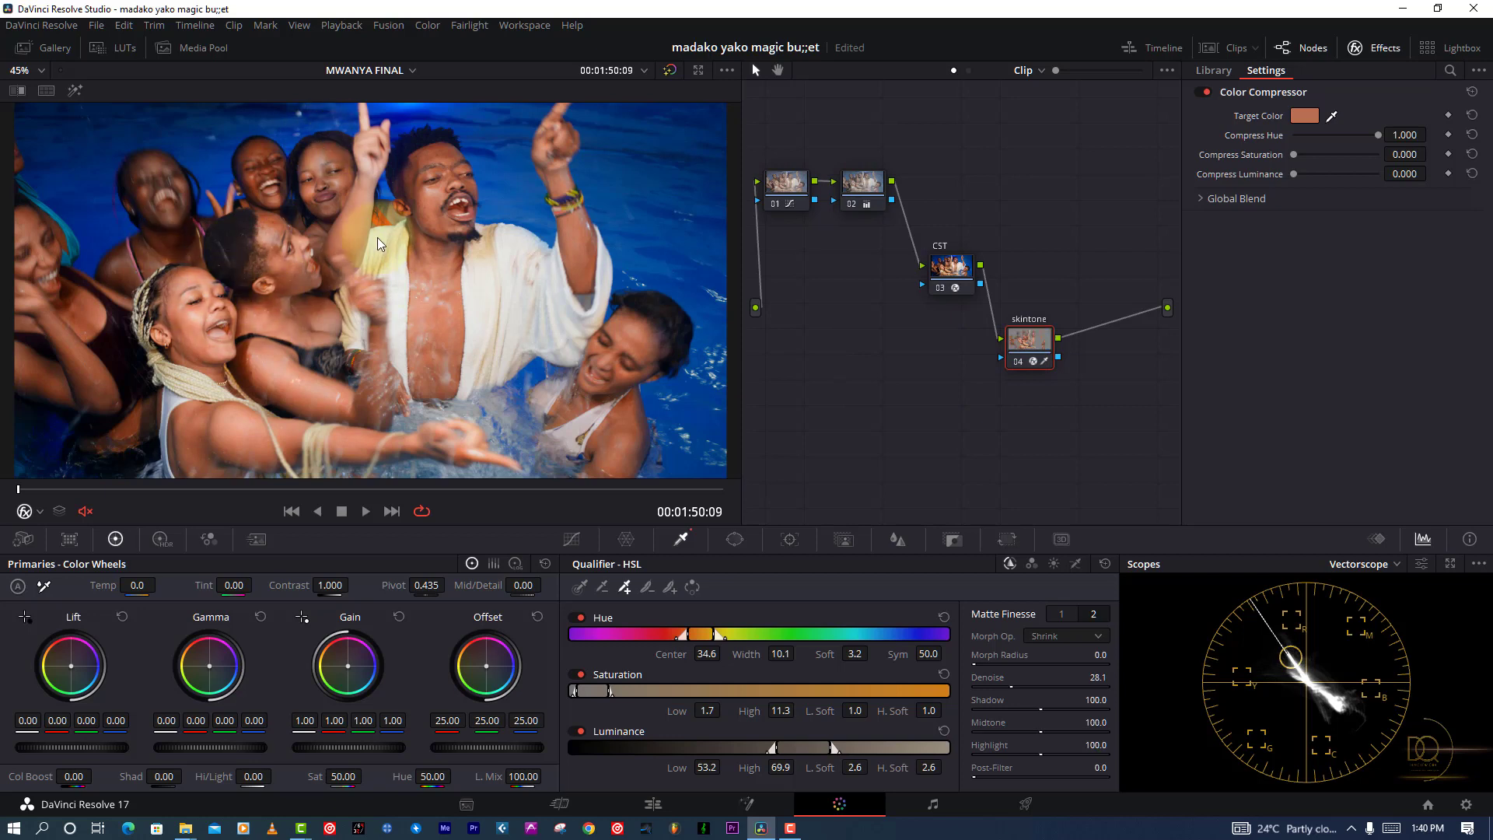
mouse_move(1295, 155)
left_mouse_down()
mouse_move(1361, 154)
mouse_move(1297, 159)
mouse_move(1318, 161)
left_mouse_up()
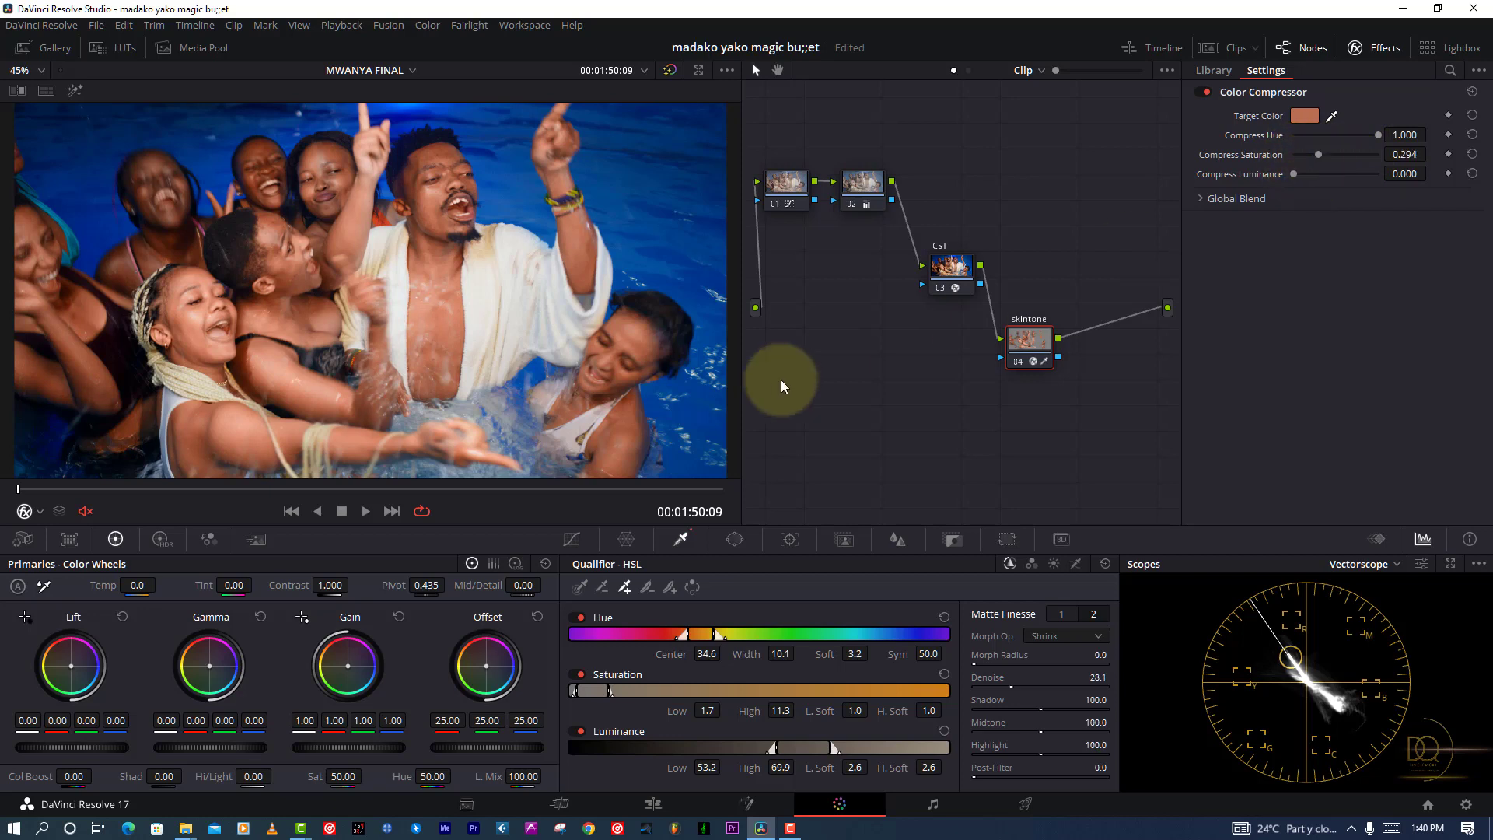
Try rotating the central man's sampled skin hue by -7.20 on the Hue Vs Hue curve, and reset the curve.
left_click(591, 538)
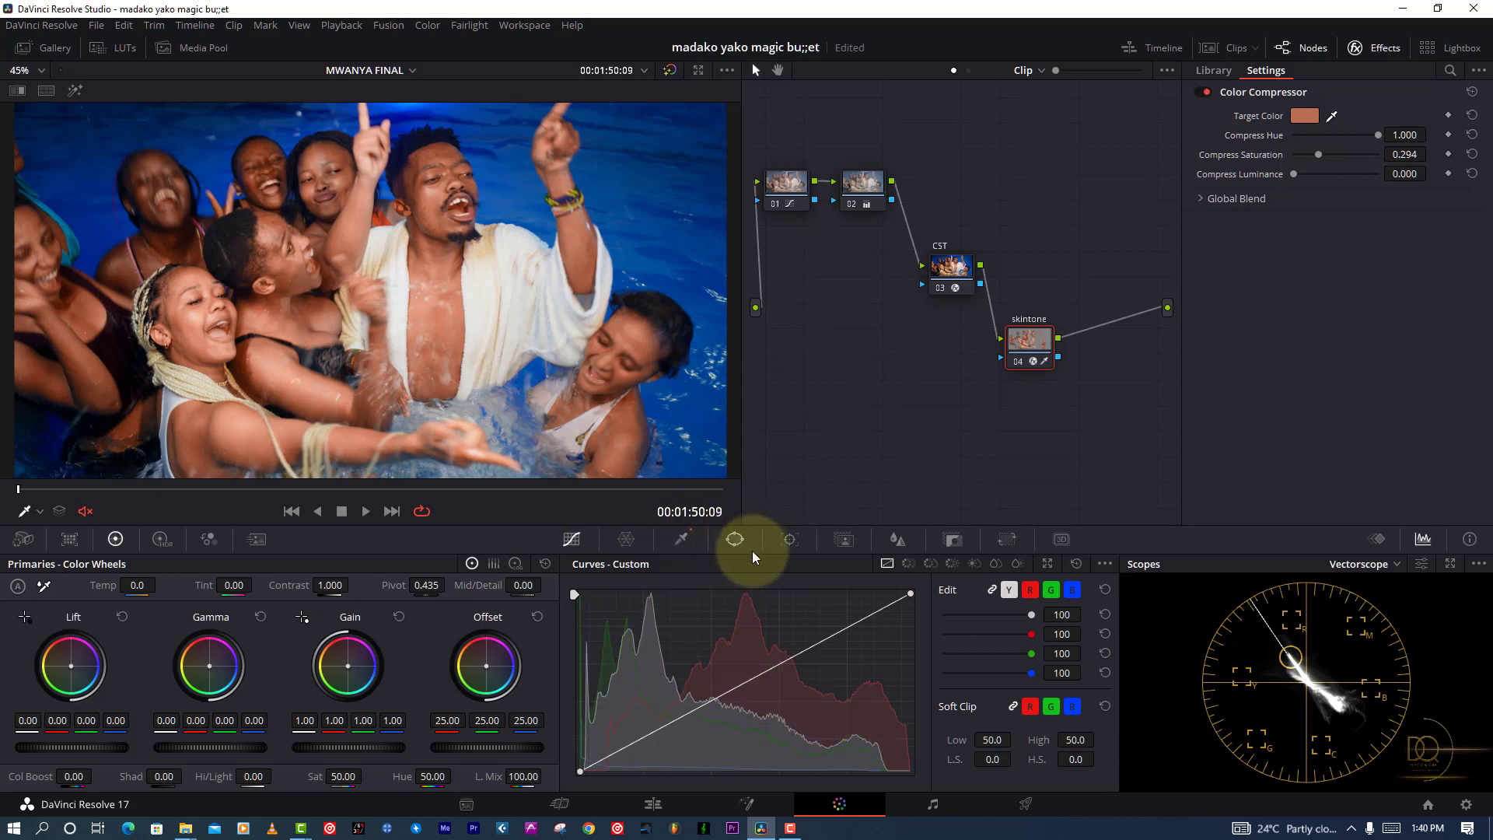
left_click(909, 563)
left_click(446, 208)
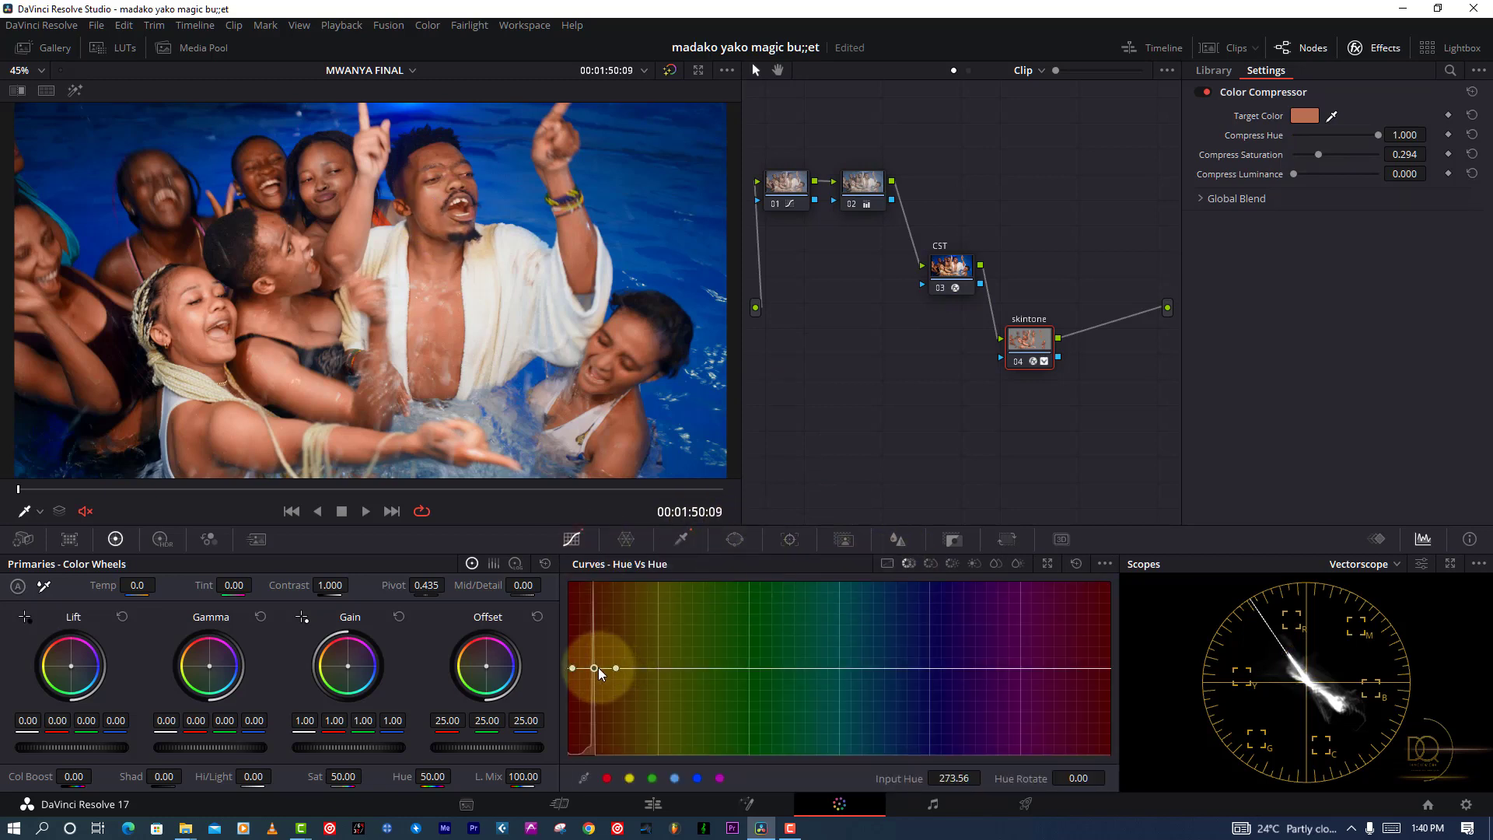
left_click_drag(595, 669, 595, 669)
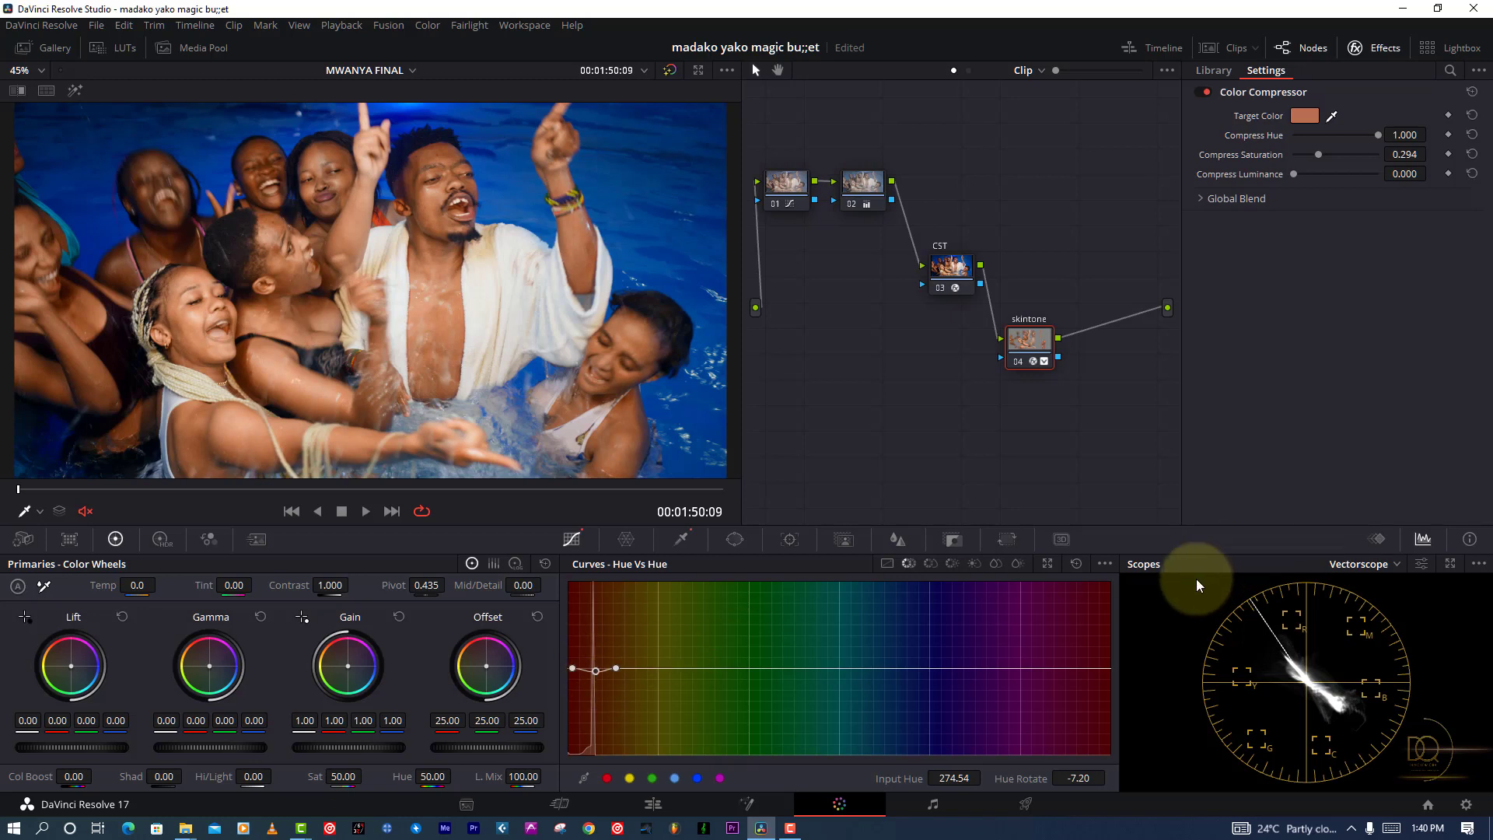
left_click(1080, 561)
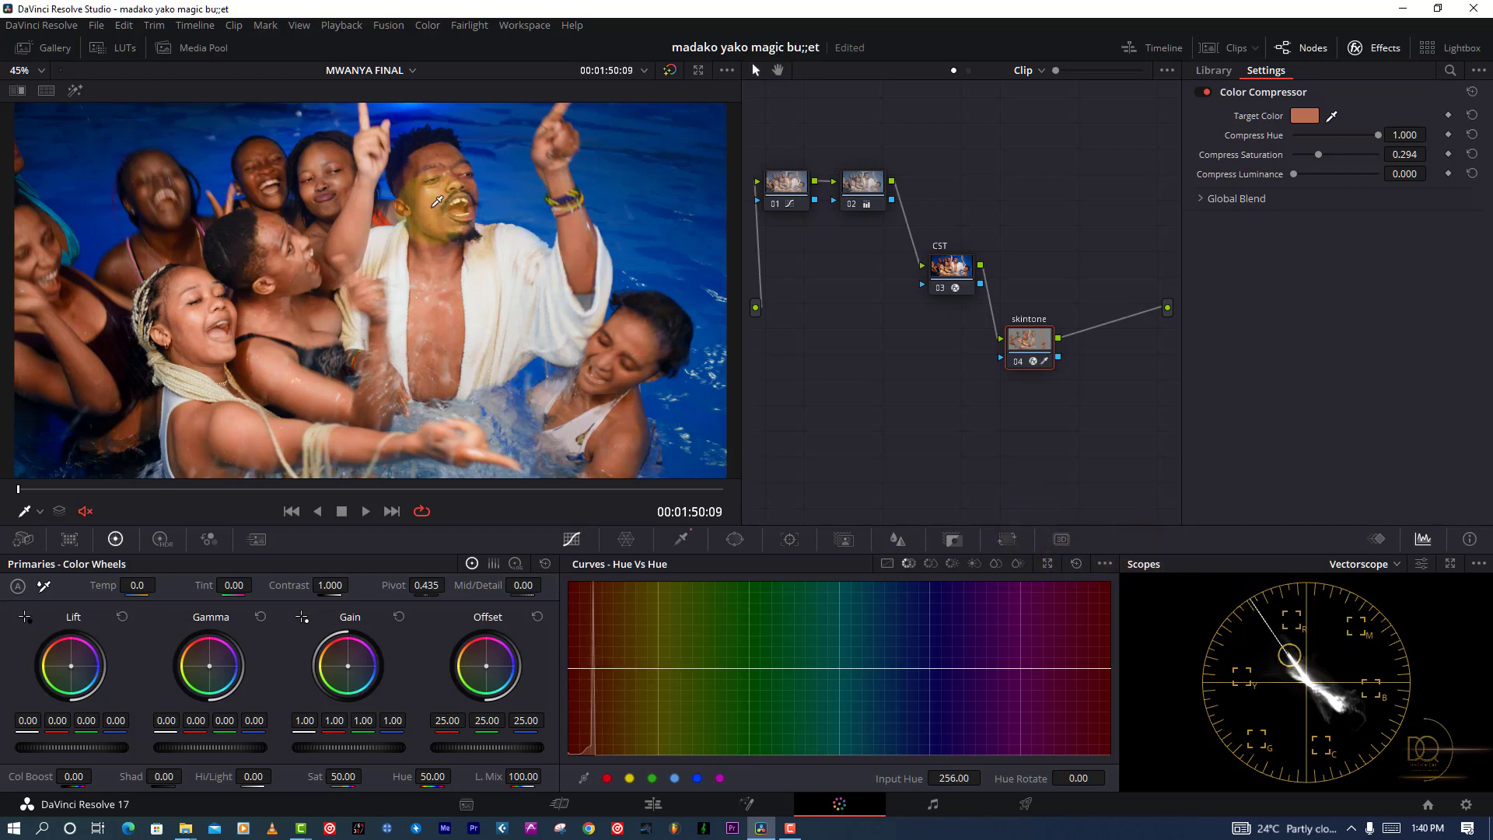
Sample the skin of the woman beside the robe, set its Hue Rotate to -3.65, compare the skintone node, and close the effects library.
left_click(628, 389)
left_click_drag(1096, 780, 1025, 785)
left_click(950, 334)
left_click(1021, 363)
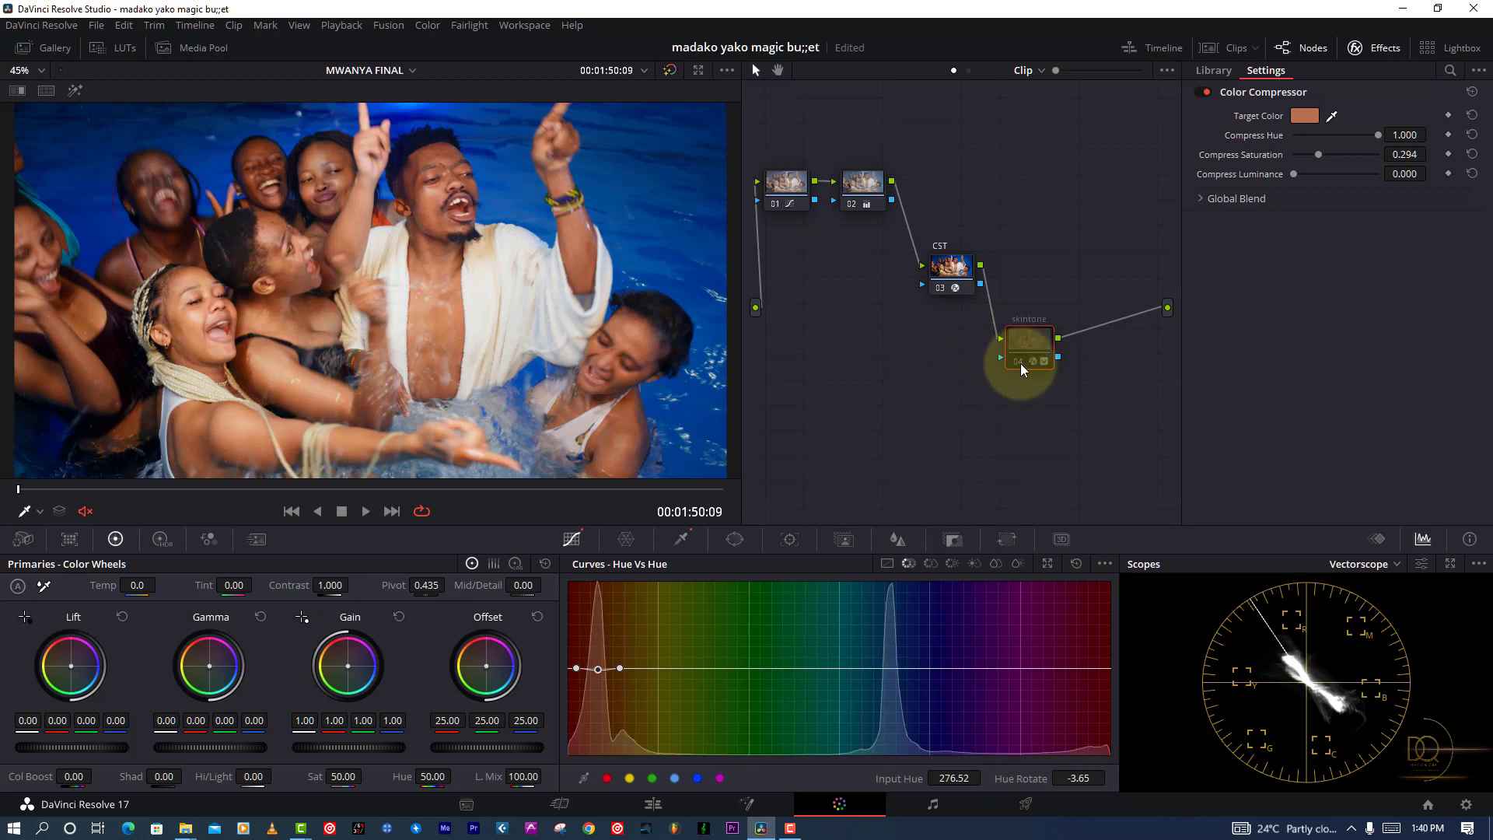
left_click(1378, 48)
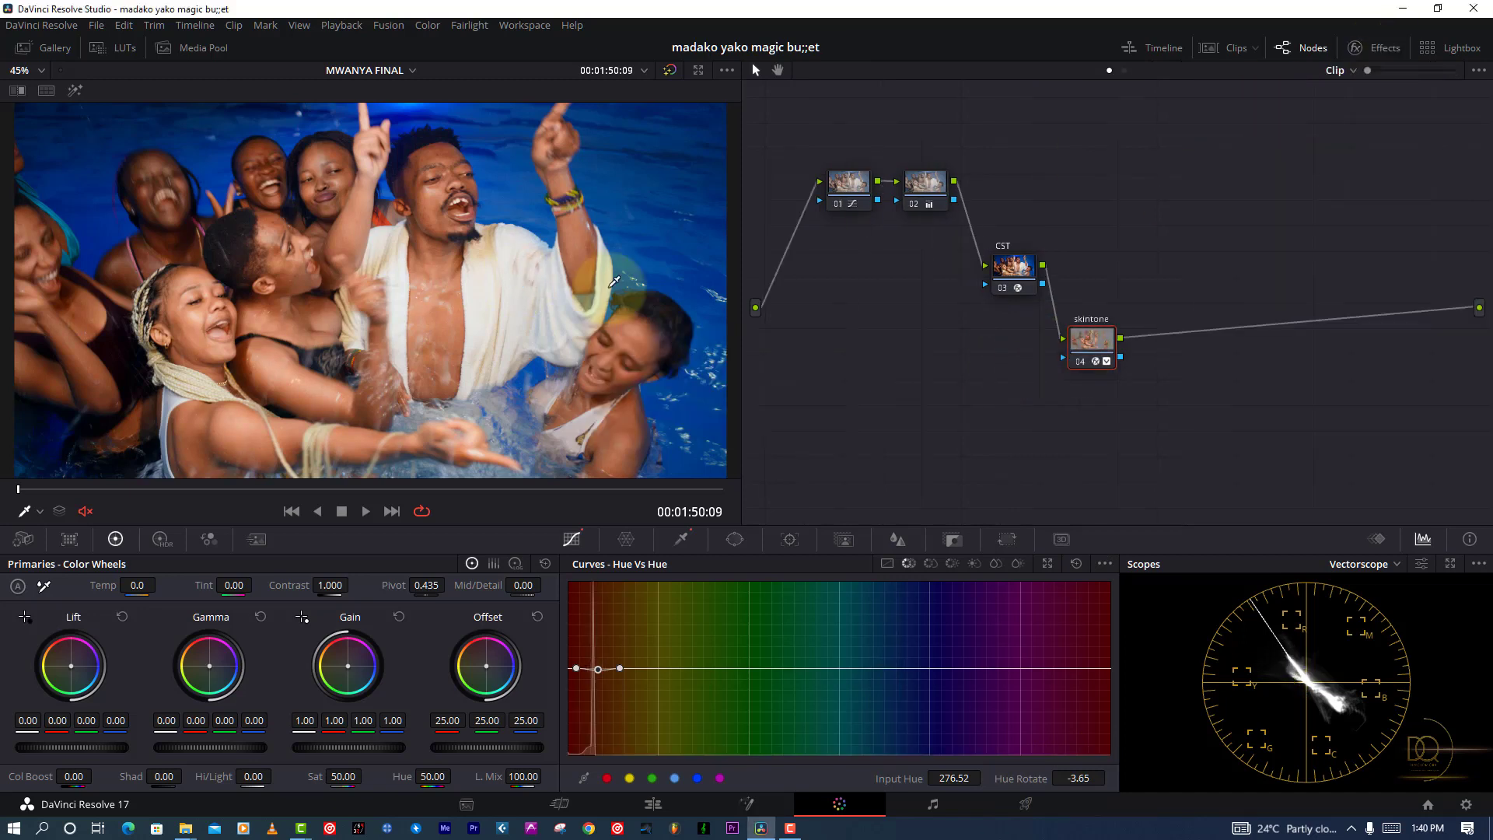
Set the skintone node's contrast to 1.1.
left_click(1154, 339)
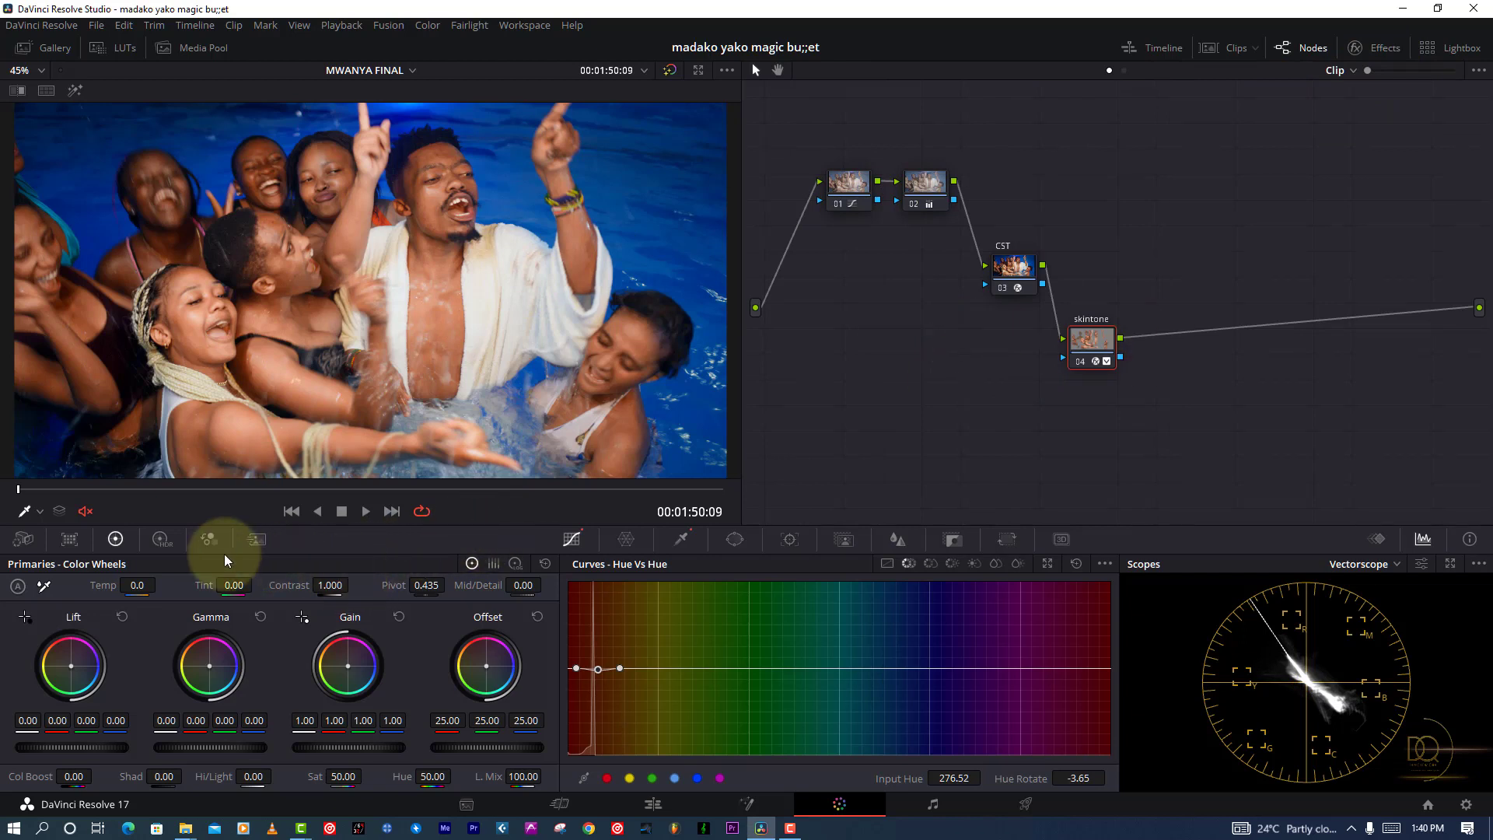
left_click(325, 585)
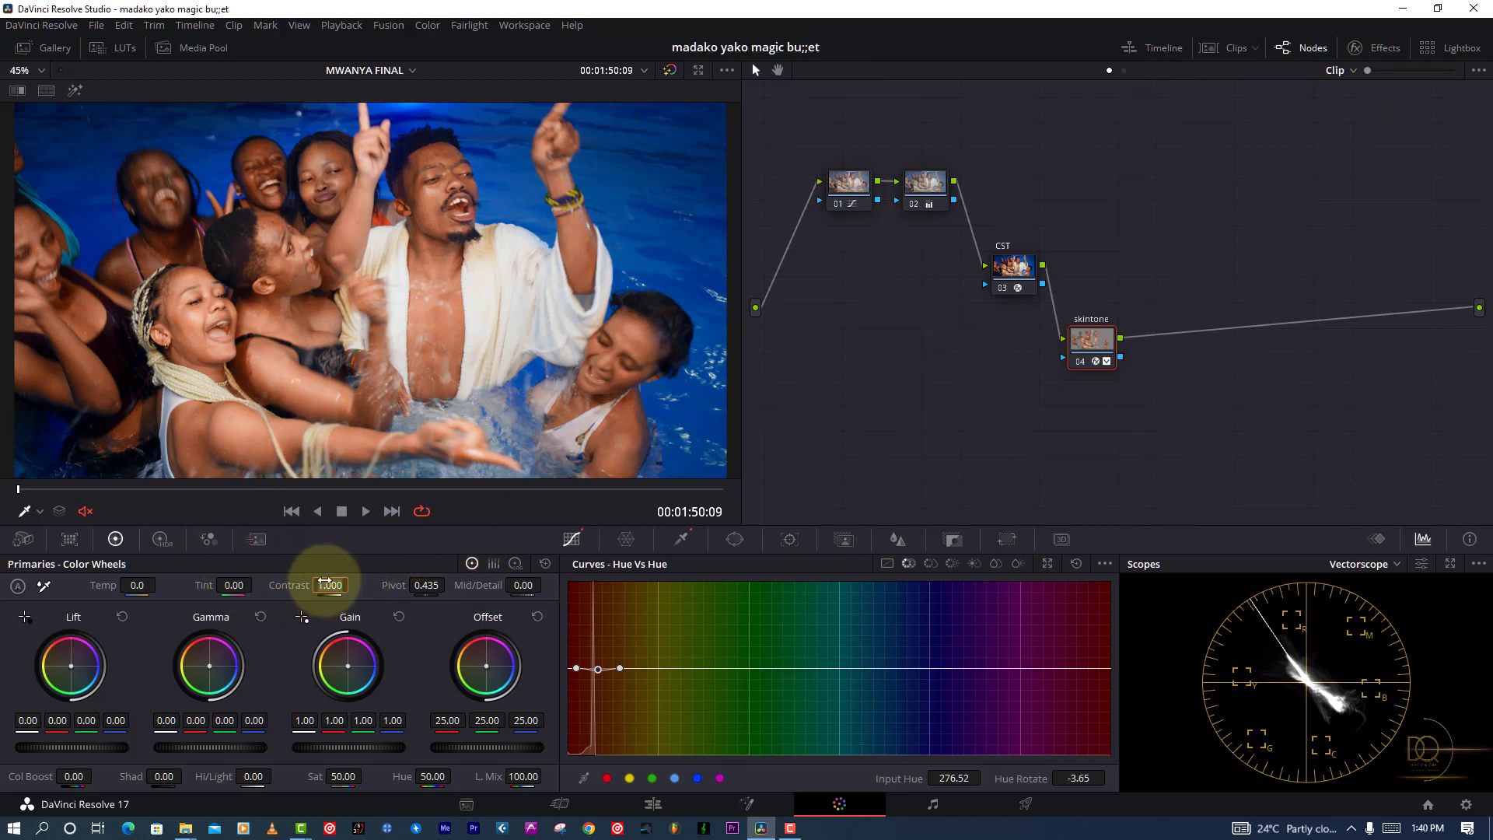
type("1.1")
left_click(1085, 388)
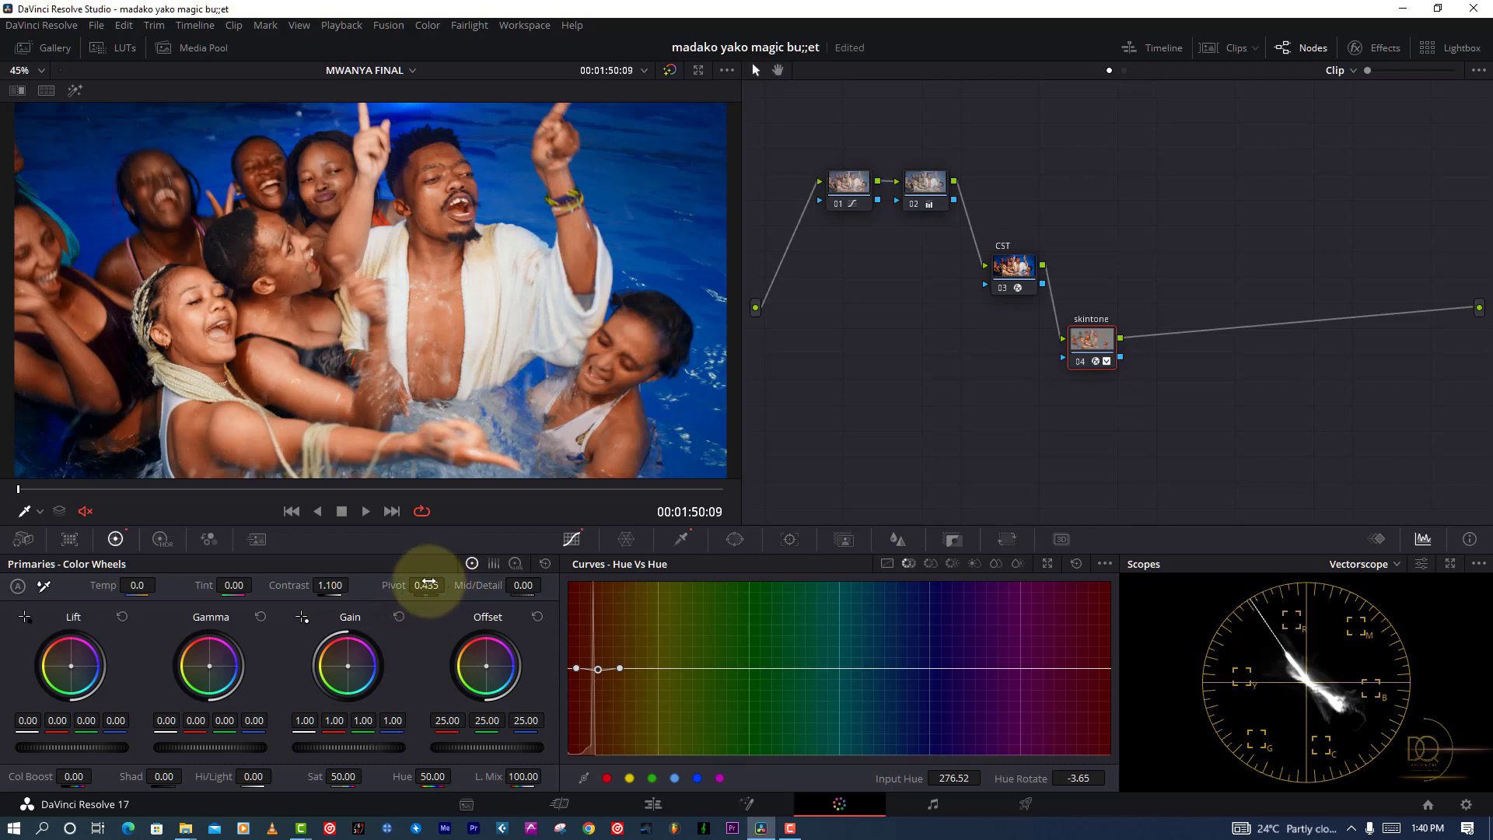
Switch the scope to Waveform and set the skintone node's pivot to 0.378.
left_click(1388, 566)
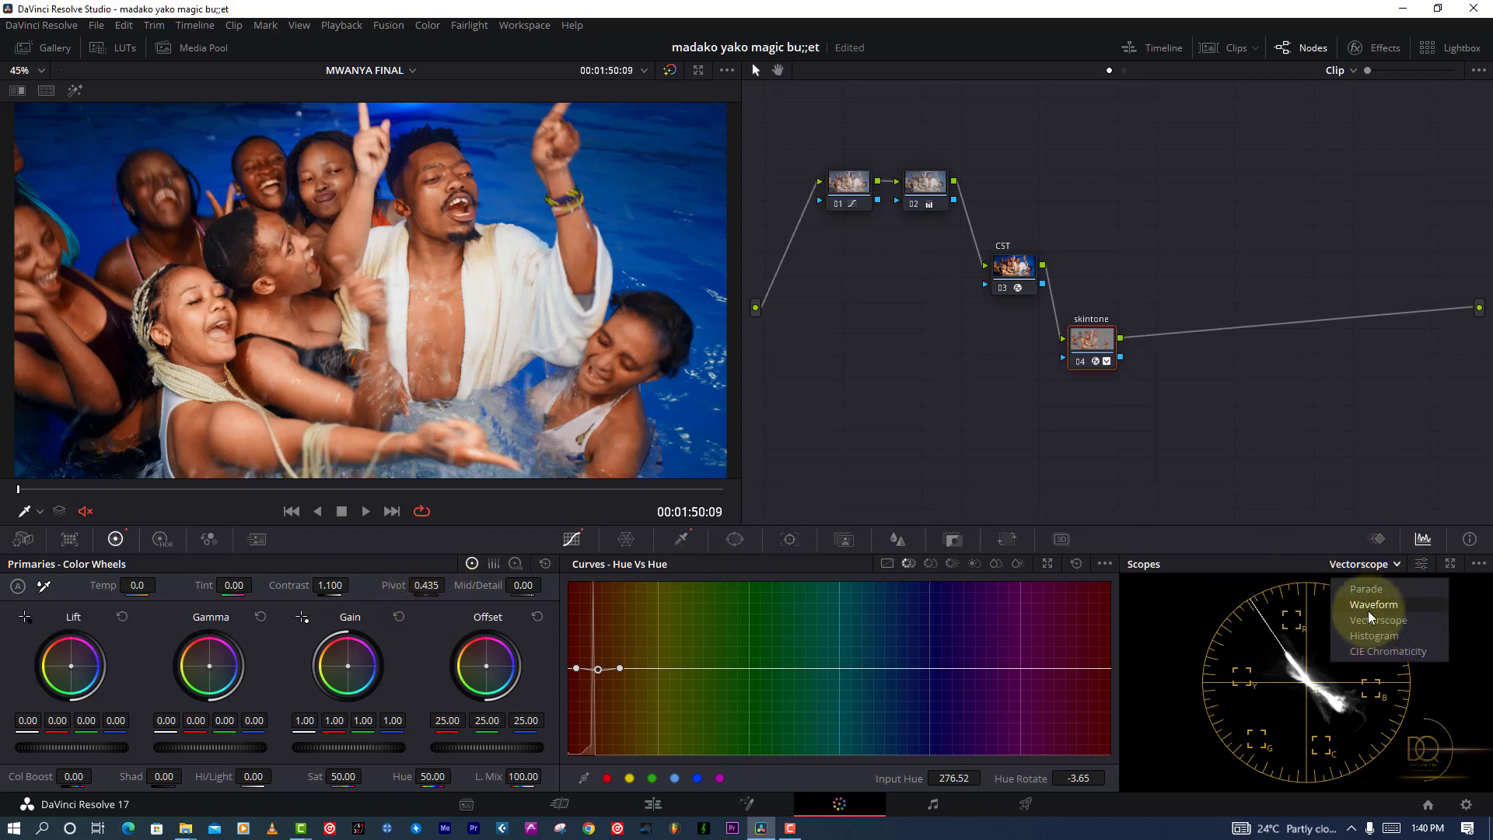
left_click(1370, 606)
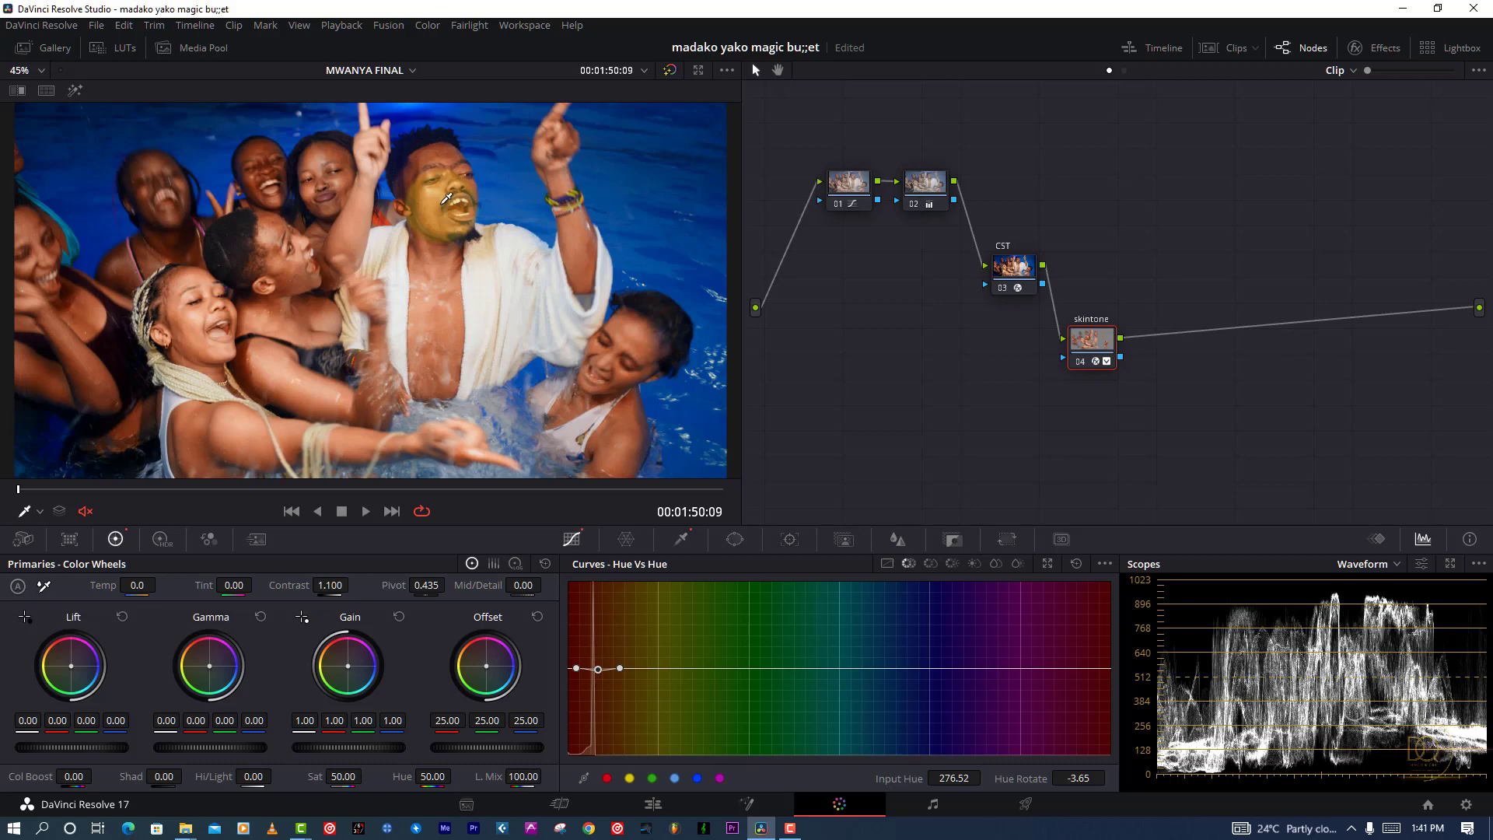
left_click_drag(427, 584, 675, 631)
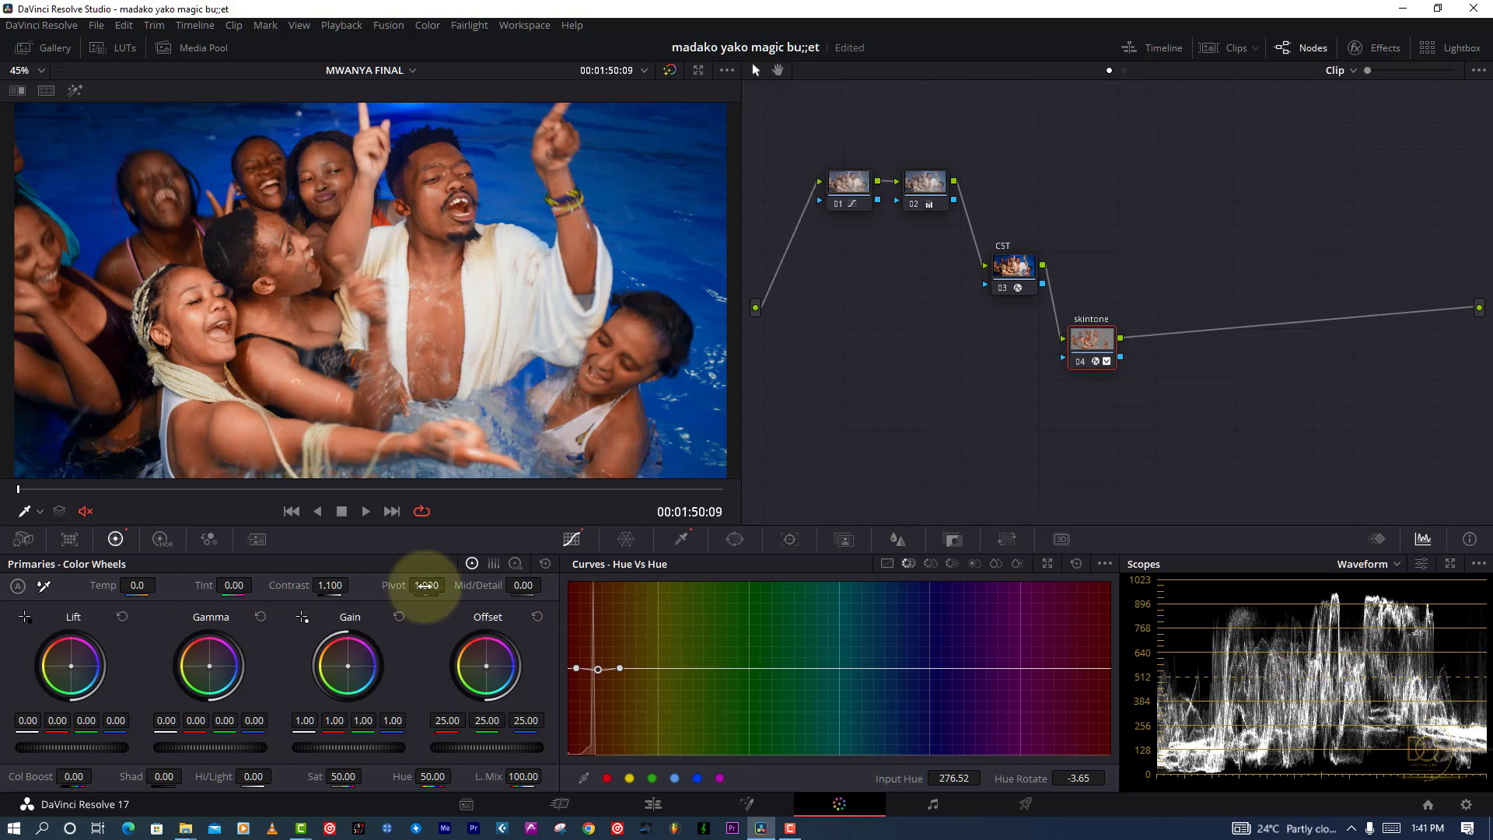
left_click_drag(433, 597, 36, 645)
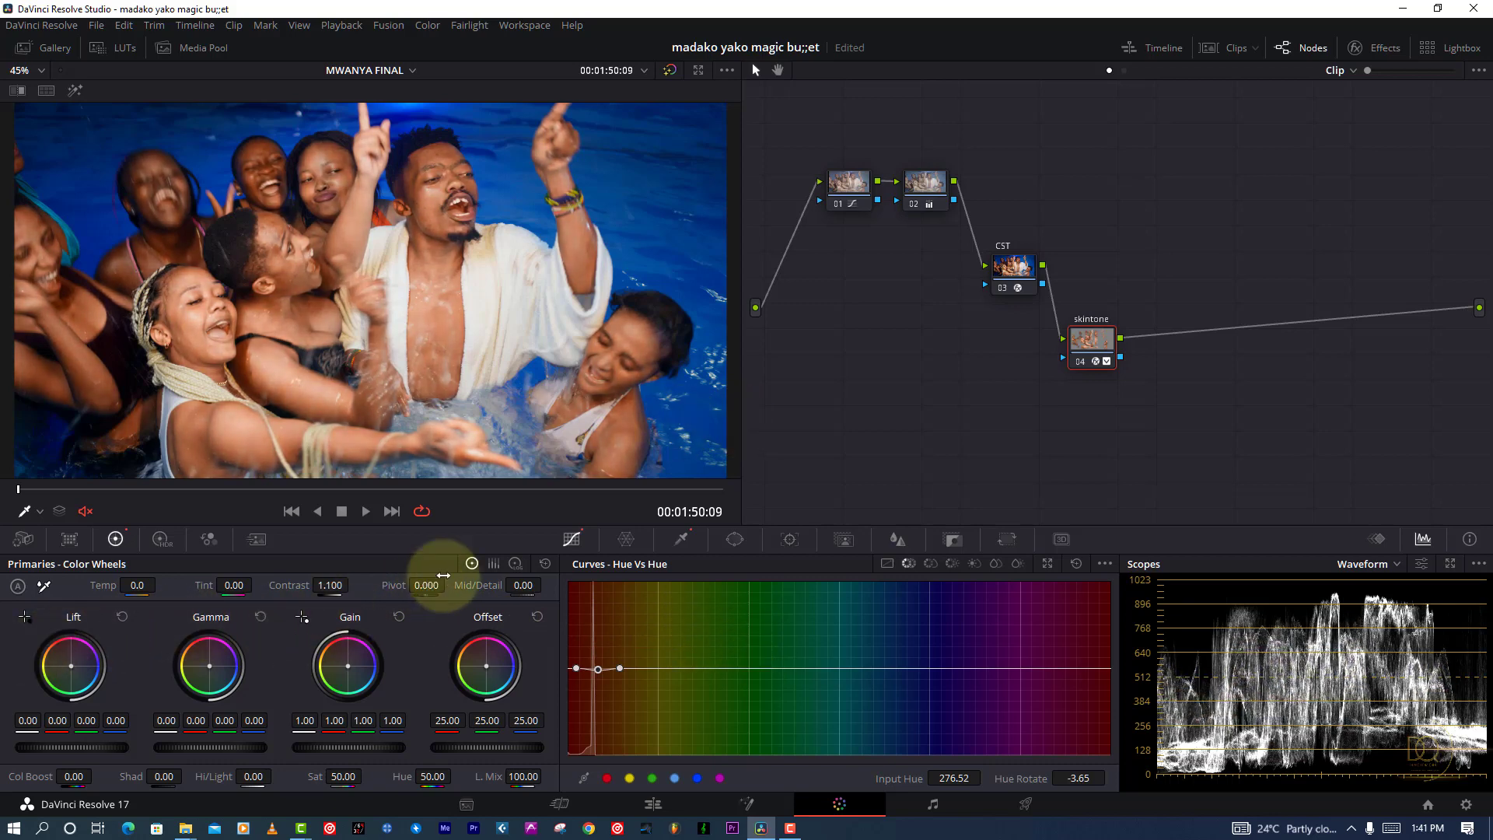
mouse_move(426, 585)
left_mouse_down()
mouse_move(577, 585)
mouse_move(433, 580)
left_mouse_up()
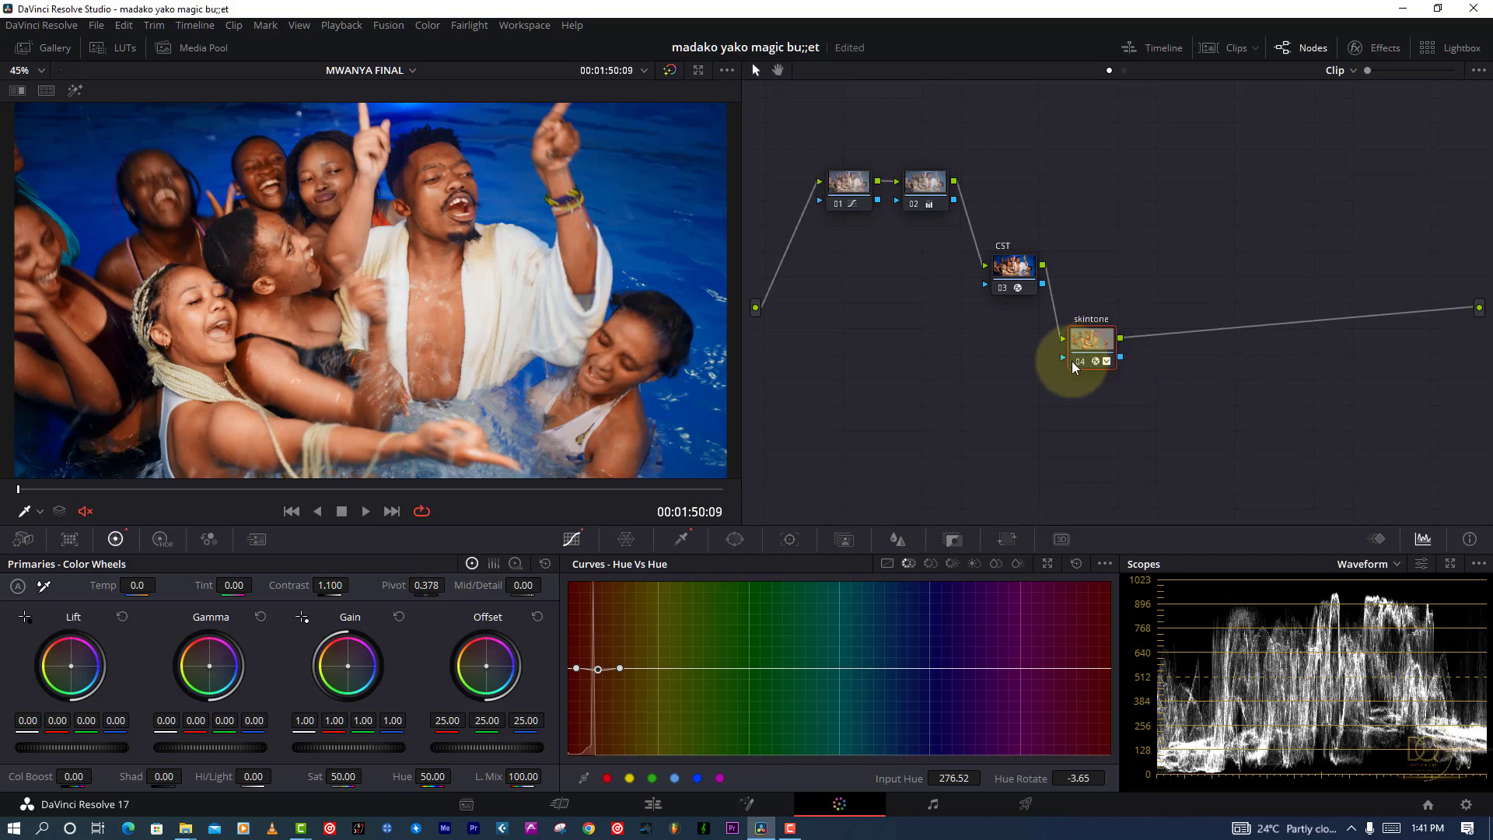
left_click(1075, 361)
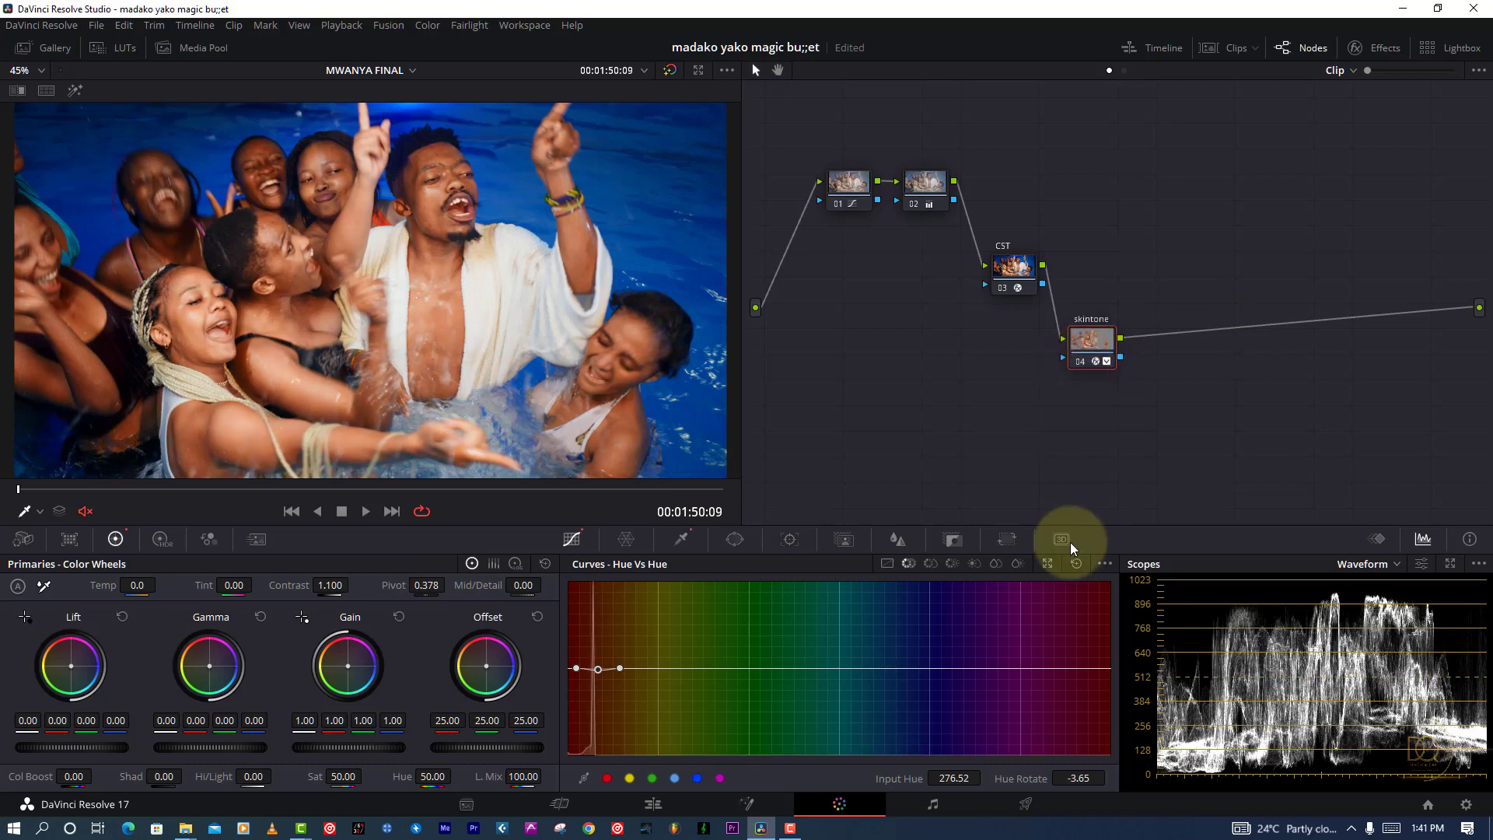
Return the scope to Vectorscope and set saturation to 0.94 at input hue 280.72 on the Hue Vs Sat curve.
left_click(1366, 564)
left_click(1376, 629)
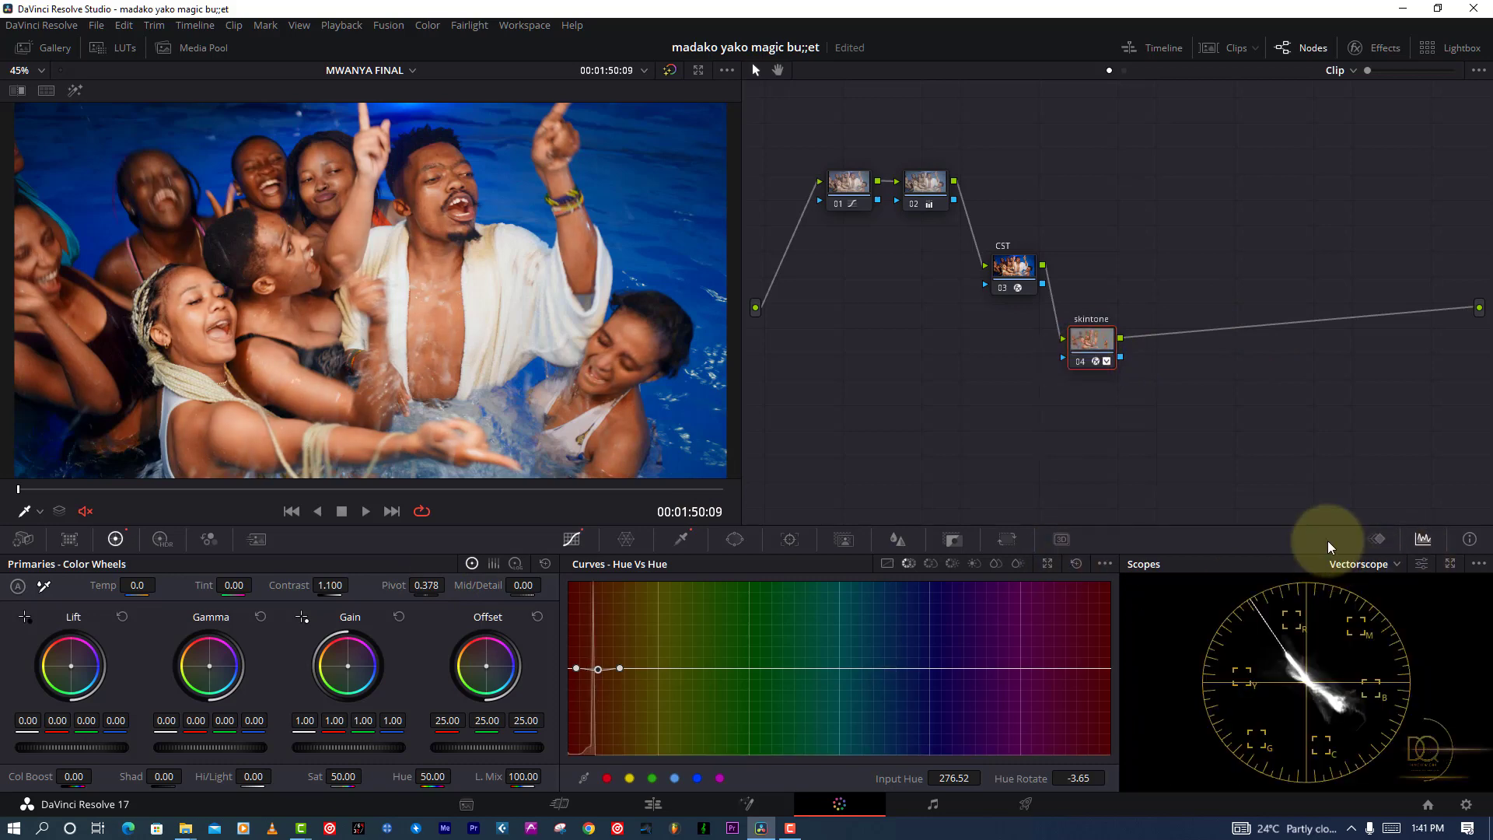
left_click(930, 565)
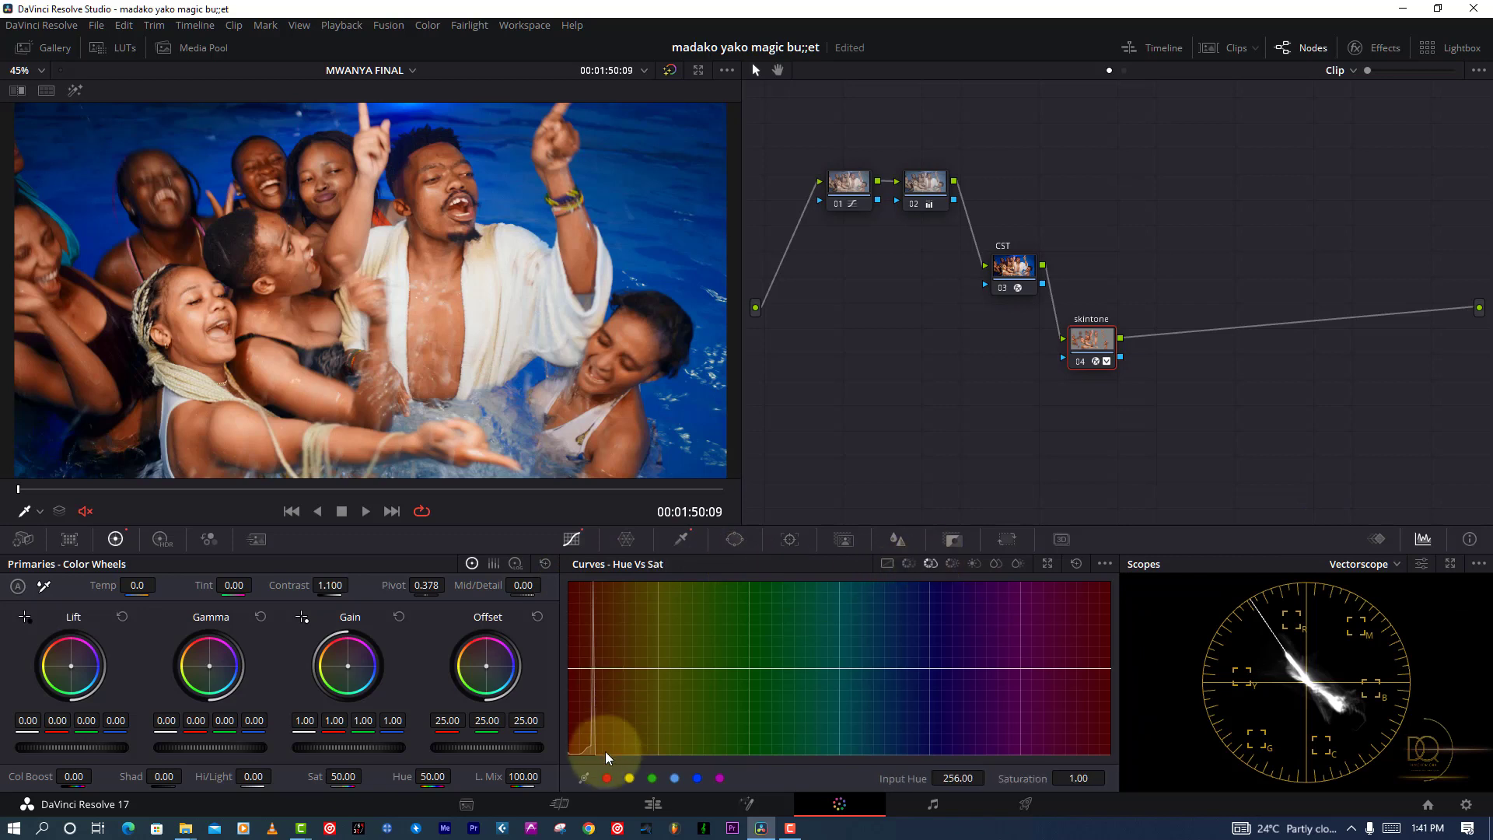
left_click(608, 779)
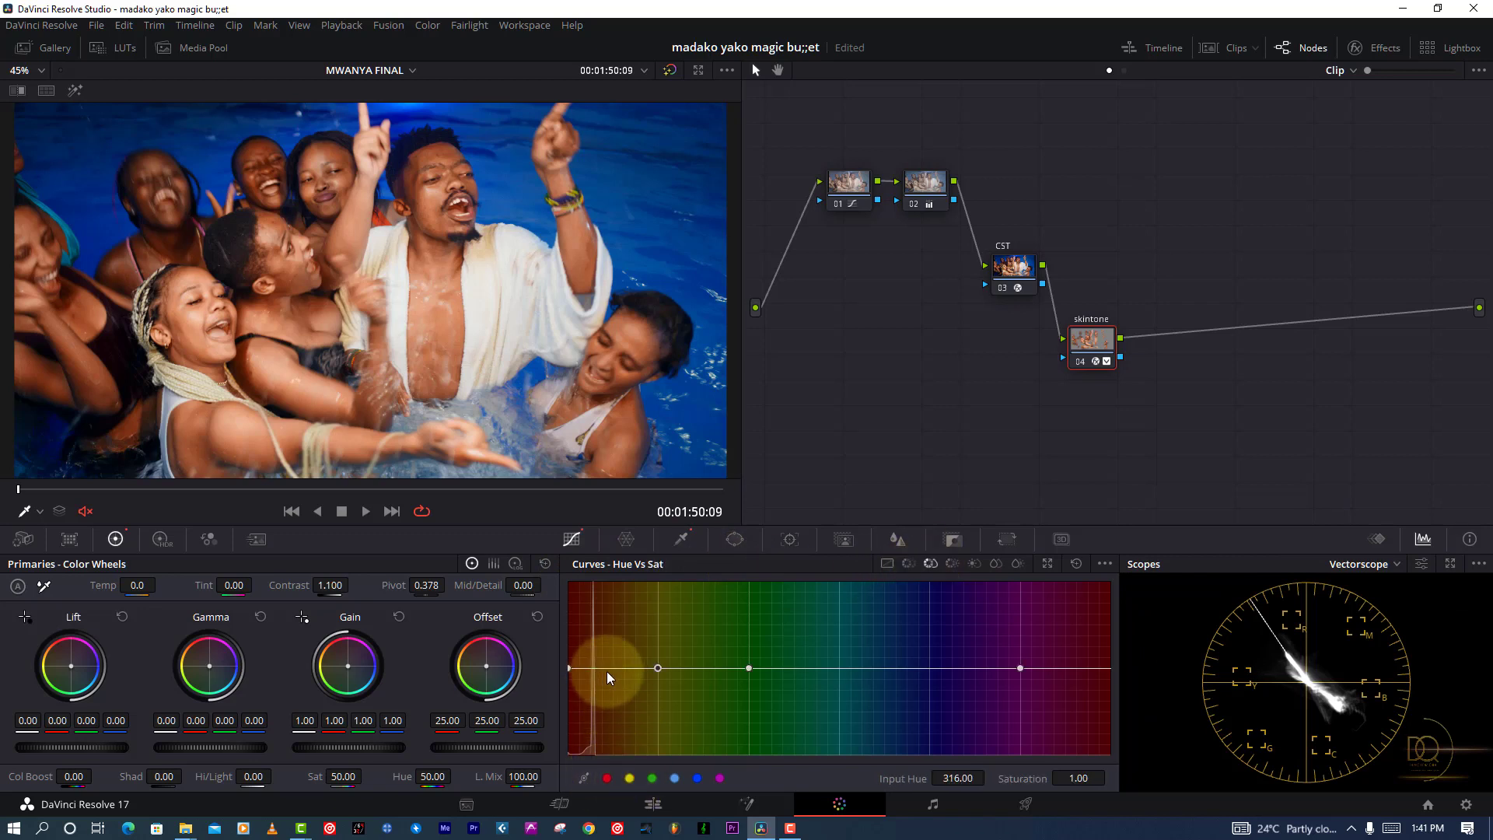
left_click_drag(607, 669, 605, 674)
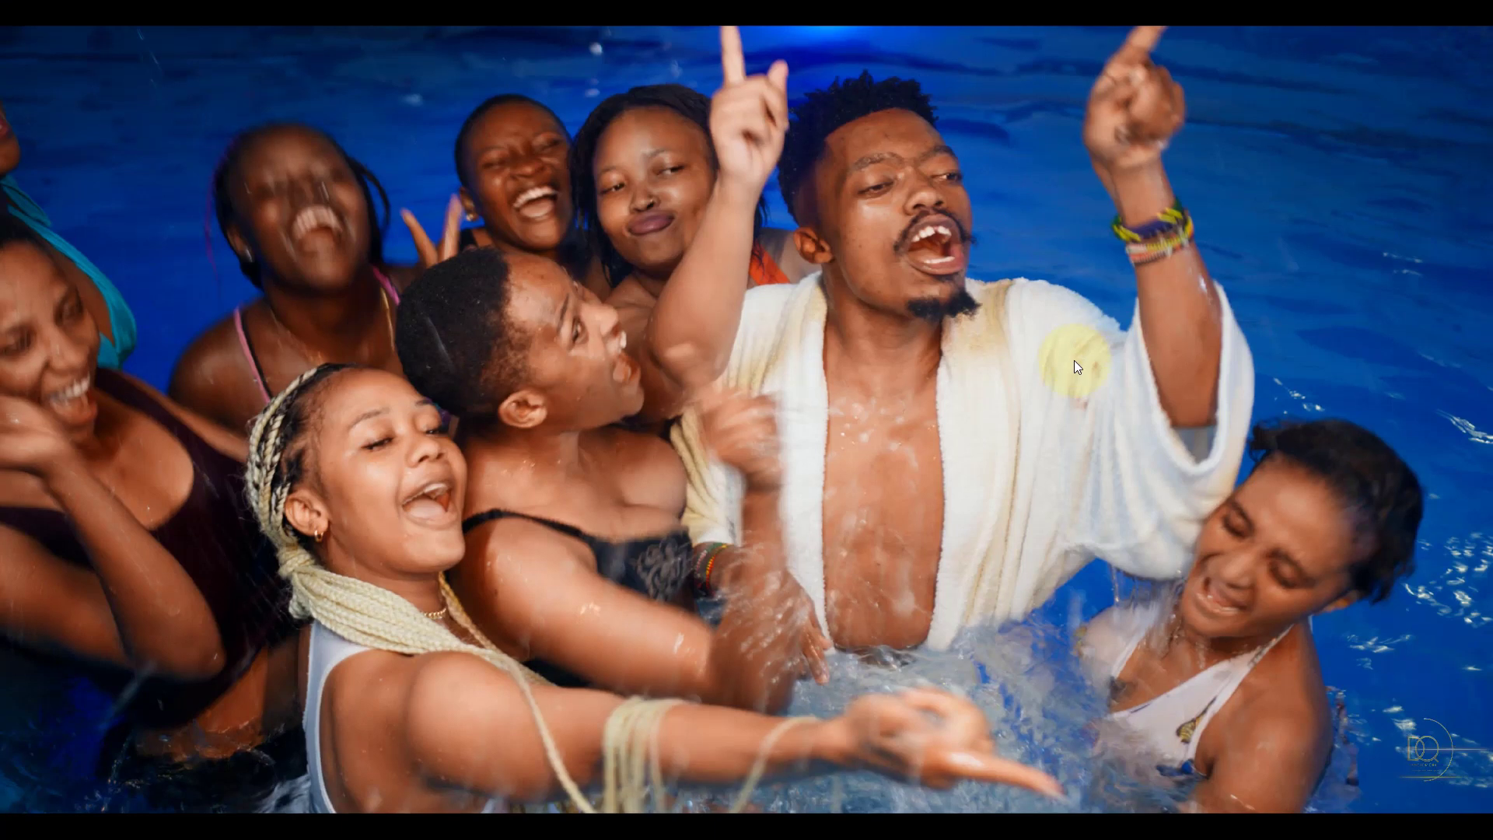
Leave the full-screen view and check the grade on several frames of the clip, stopping at 00:01:50:21.
key("Escape")
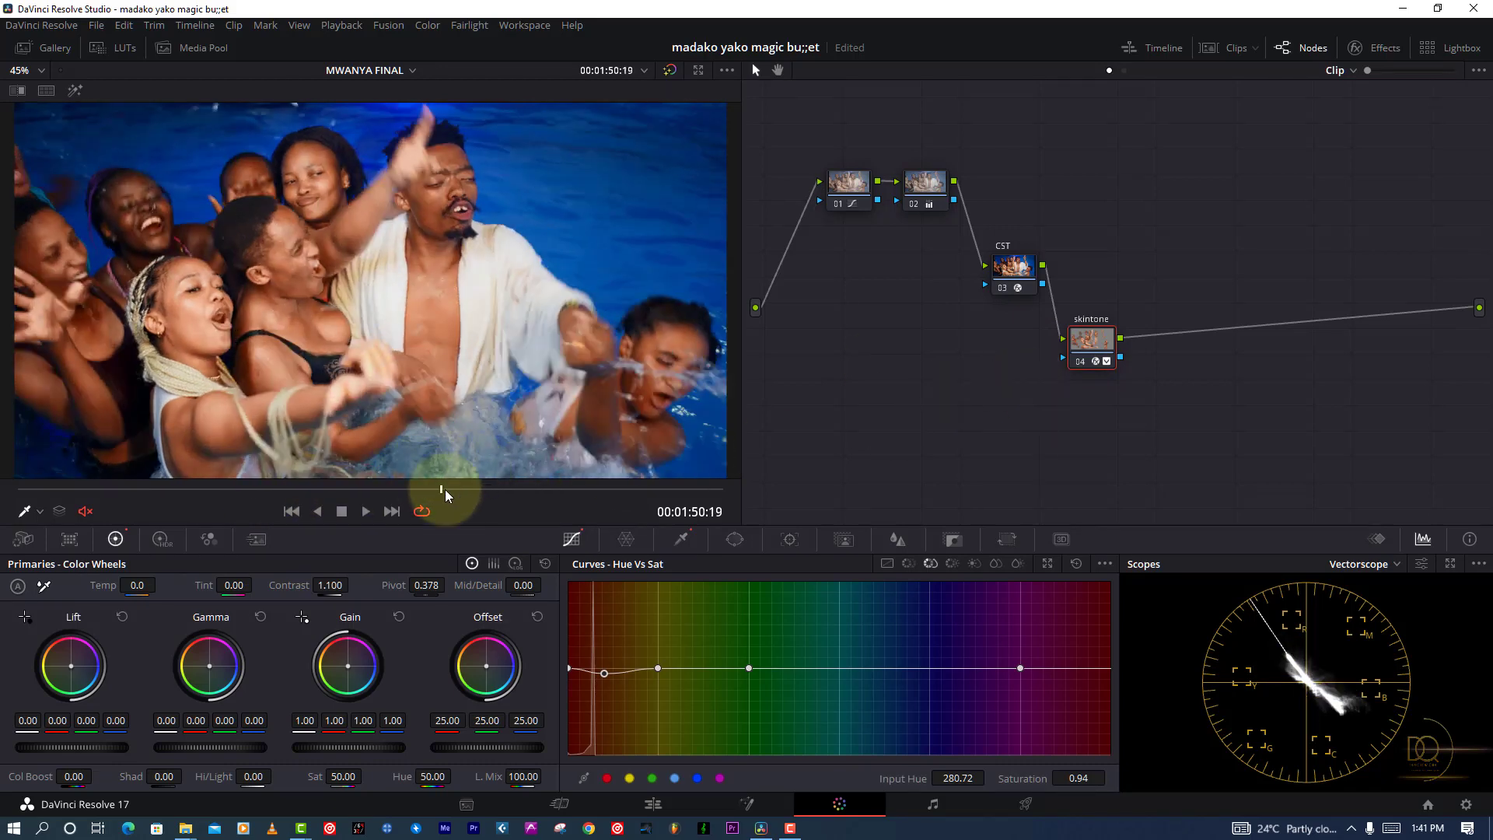
left_click_drag(445, 495, 381, 496)
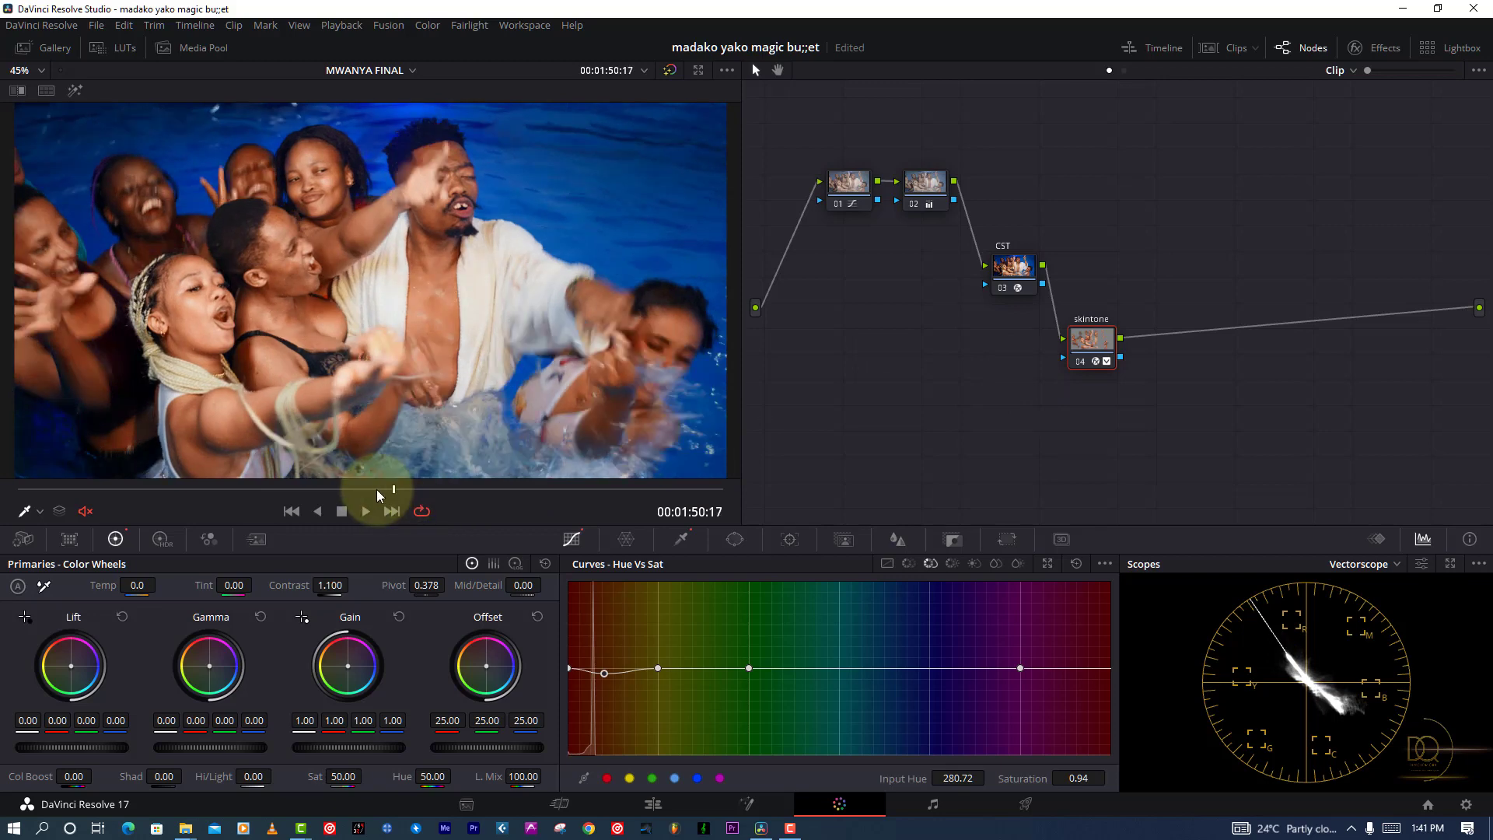
key("Left")
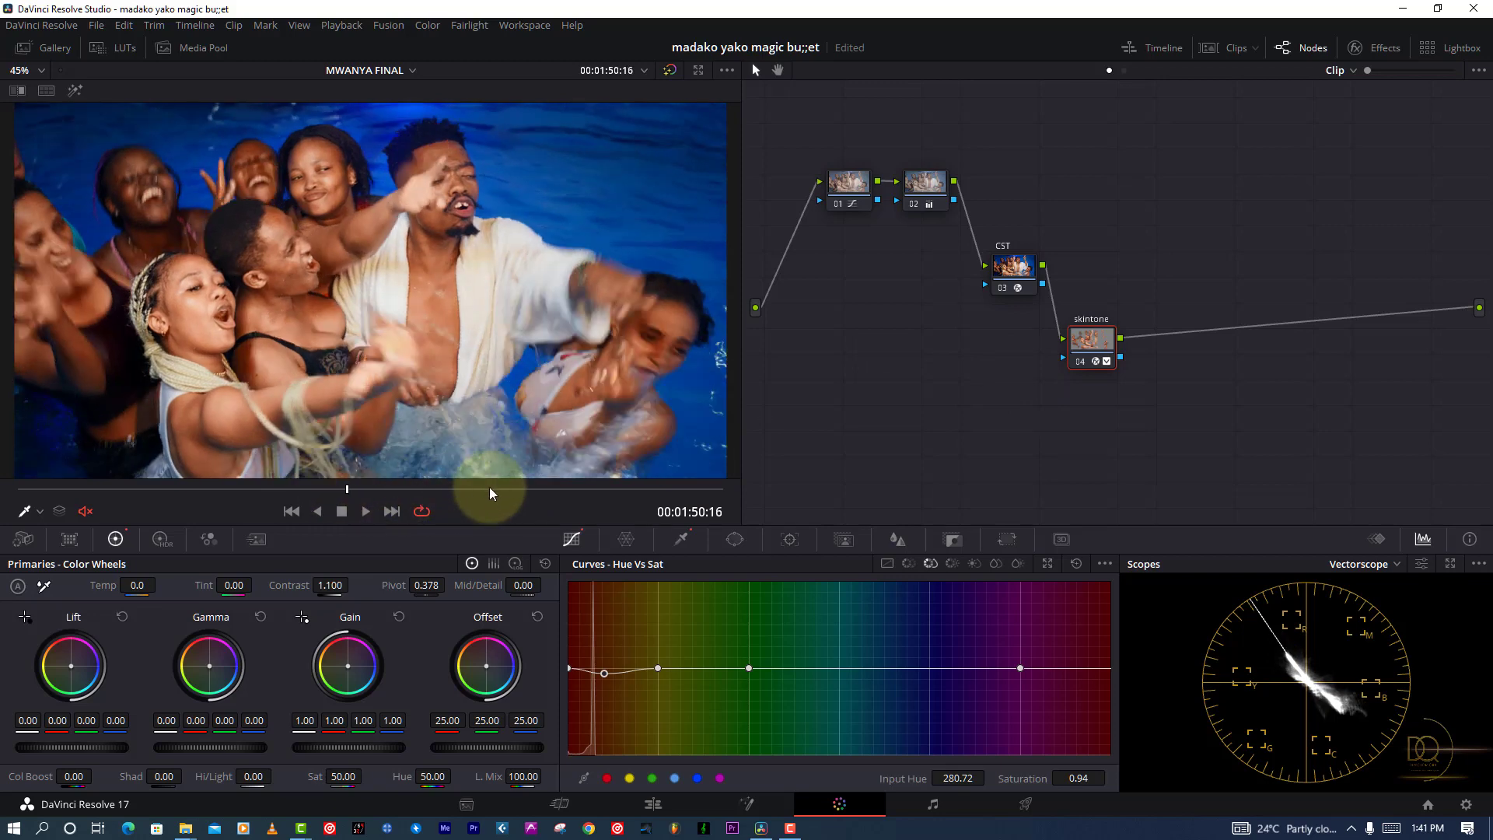
left_click(489, 490)
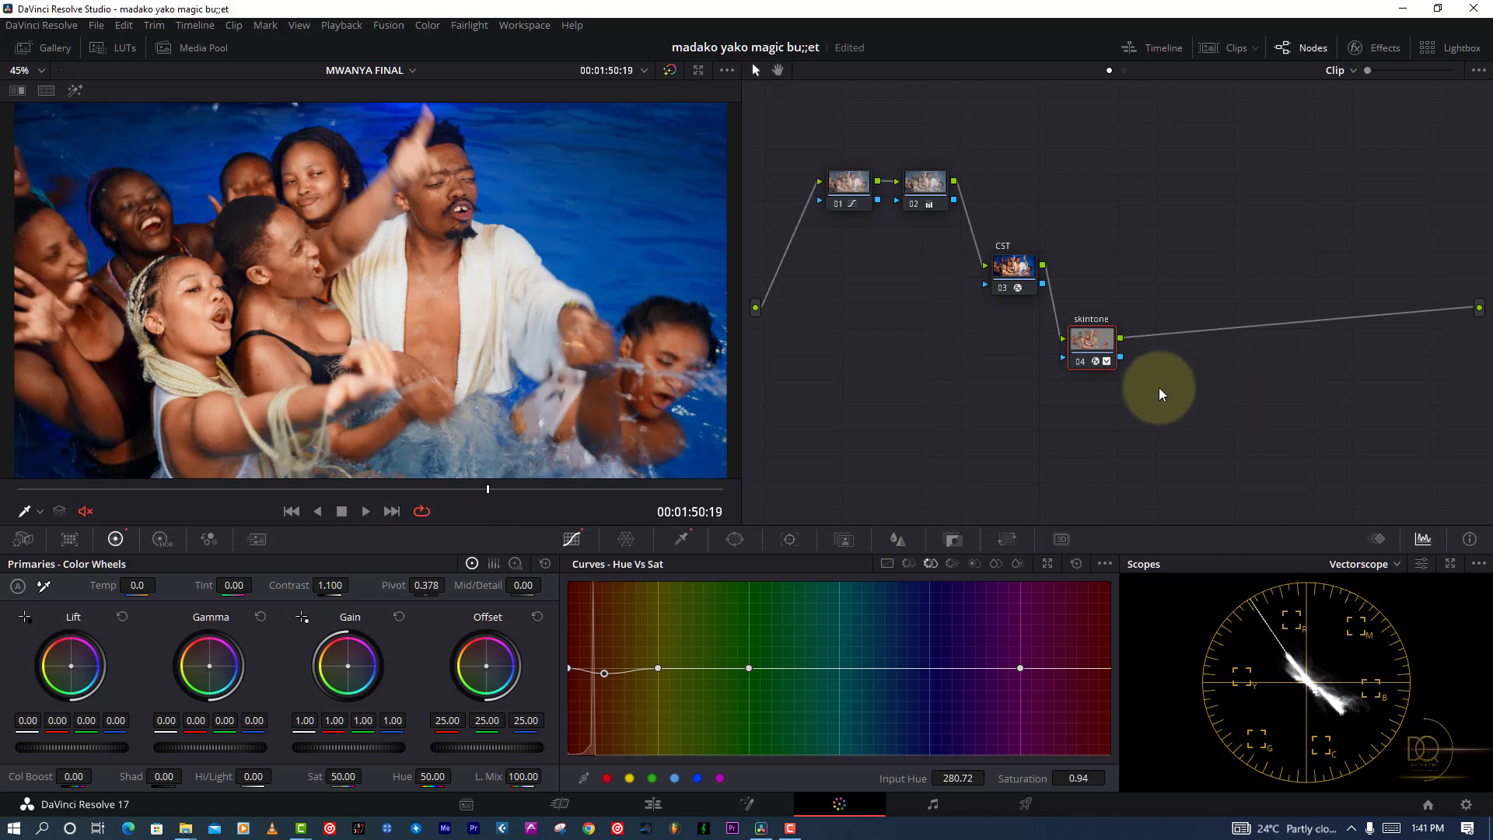
left_click(17, 490)
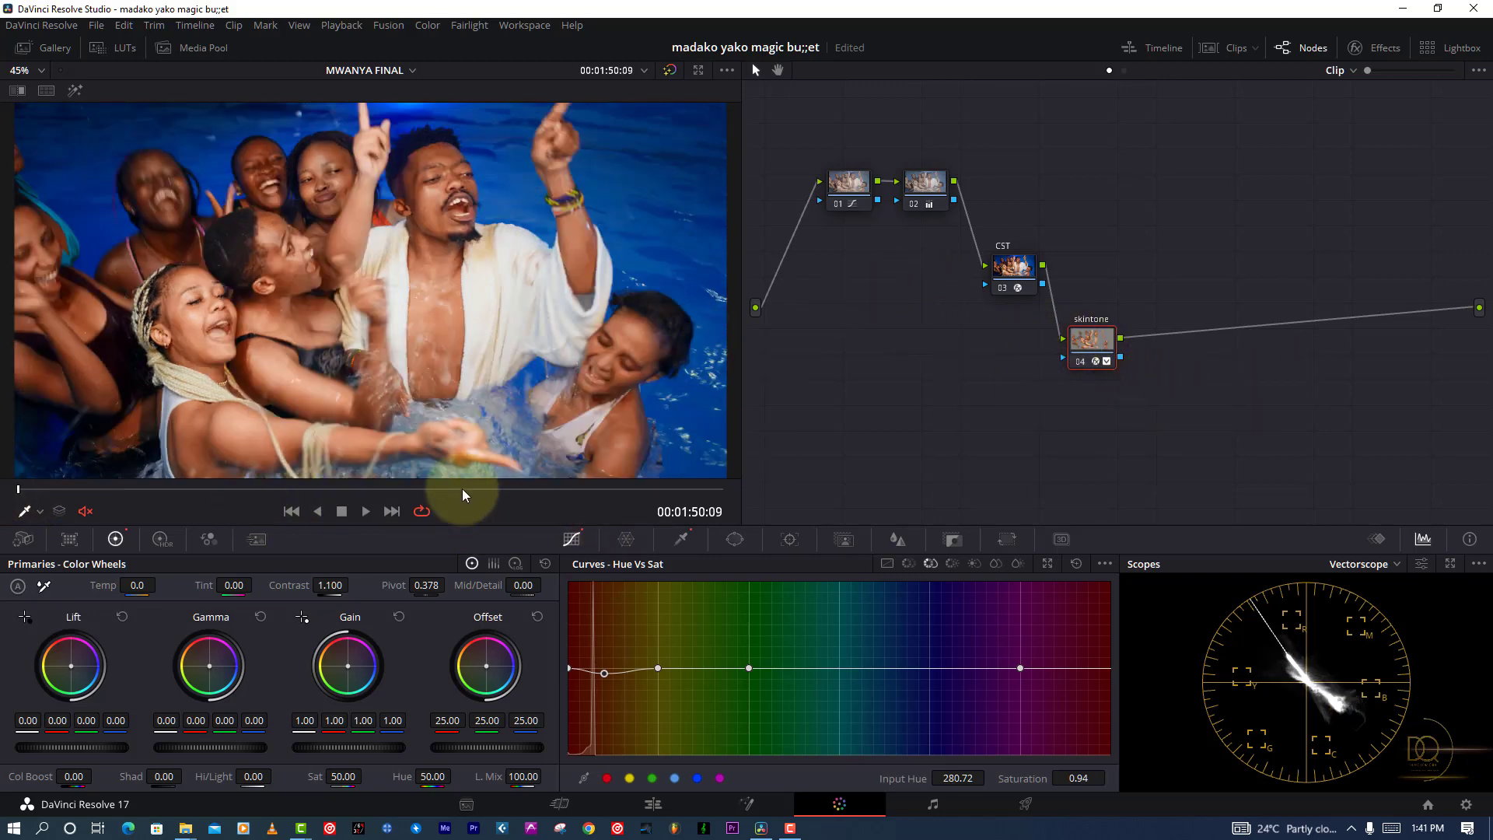
left_click(487, 490)
left_click(582, 490)
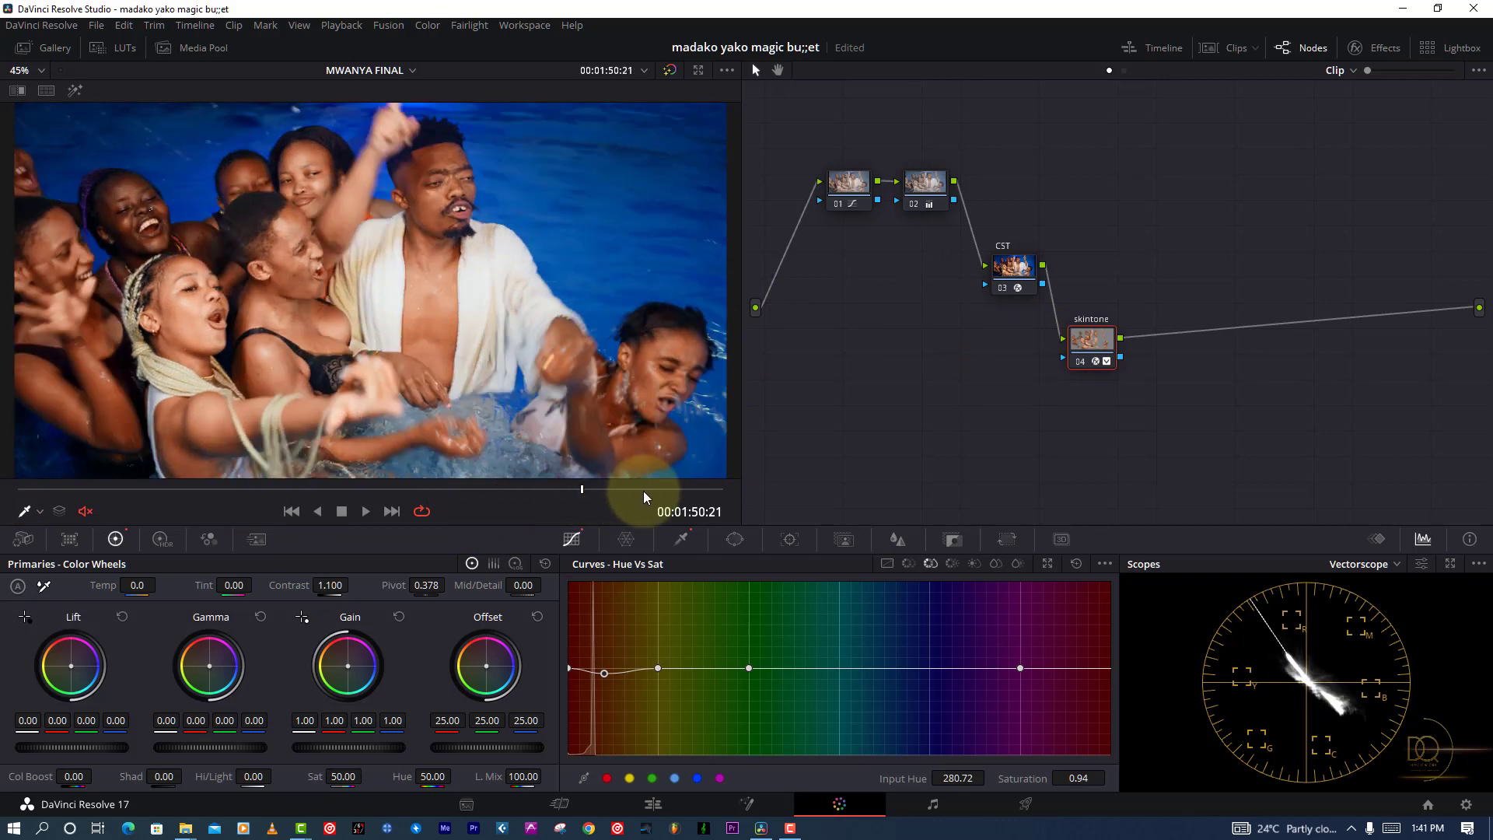
Add a serial node after skintone, place it above the chain, and apply the Magic Bullet Looks effect to it.
key("alt+s")
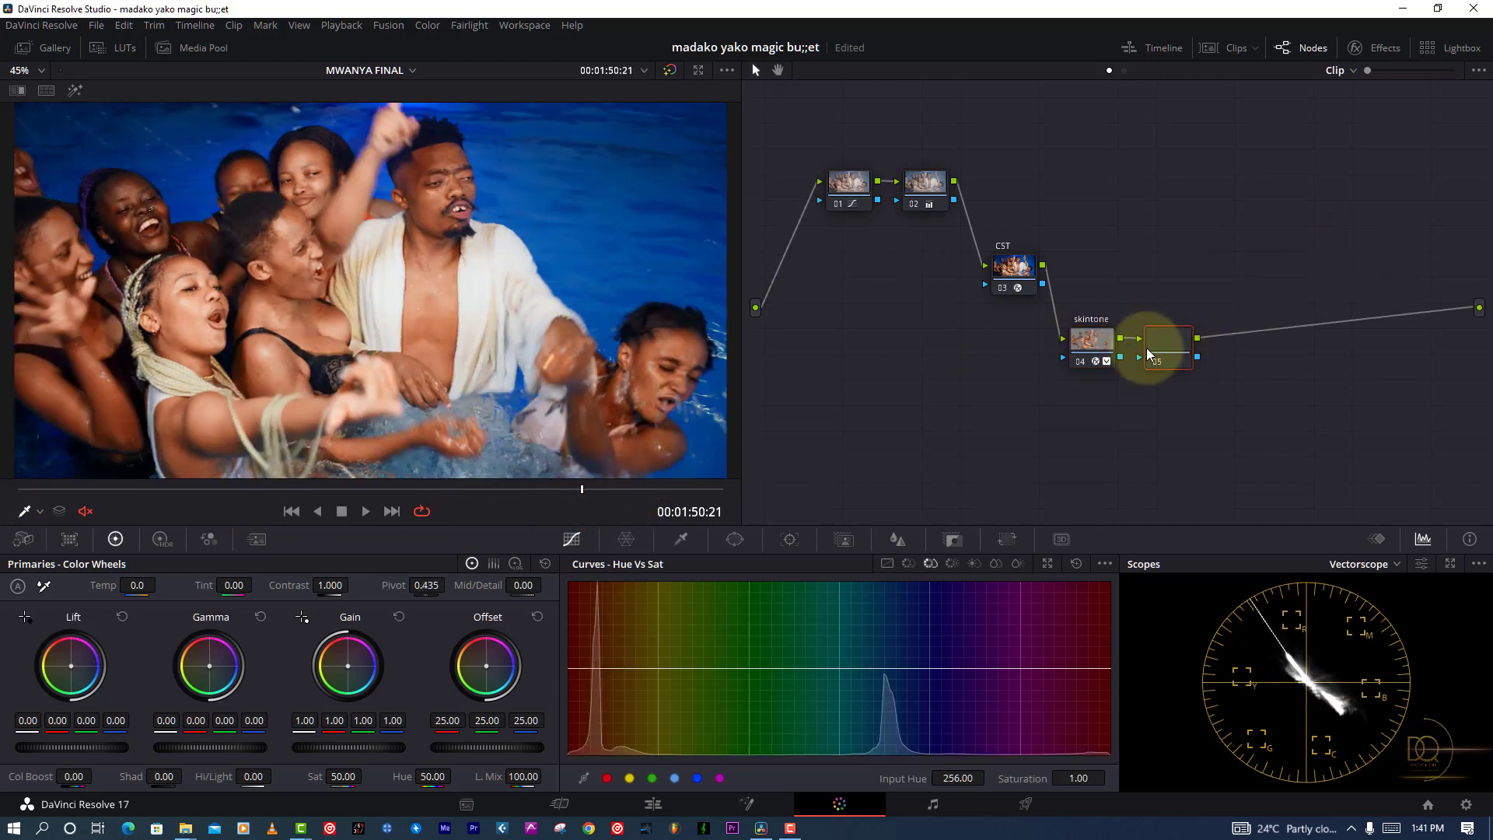
left_click_drag(1150, 343, 1150, 174)
left_click(1390, 53)
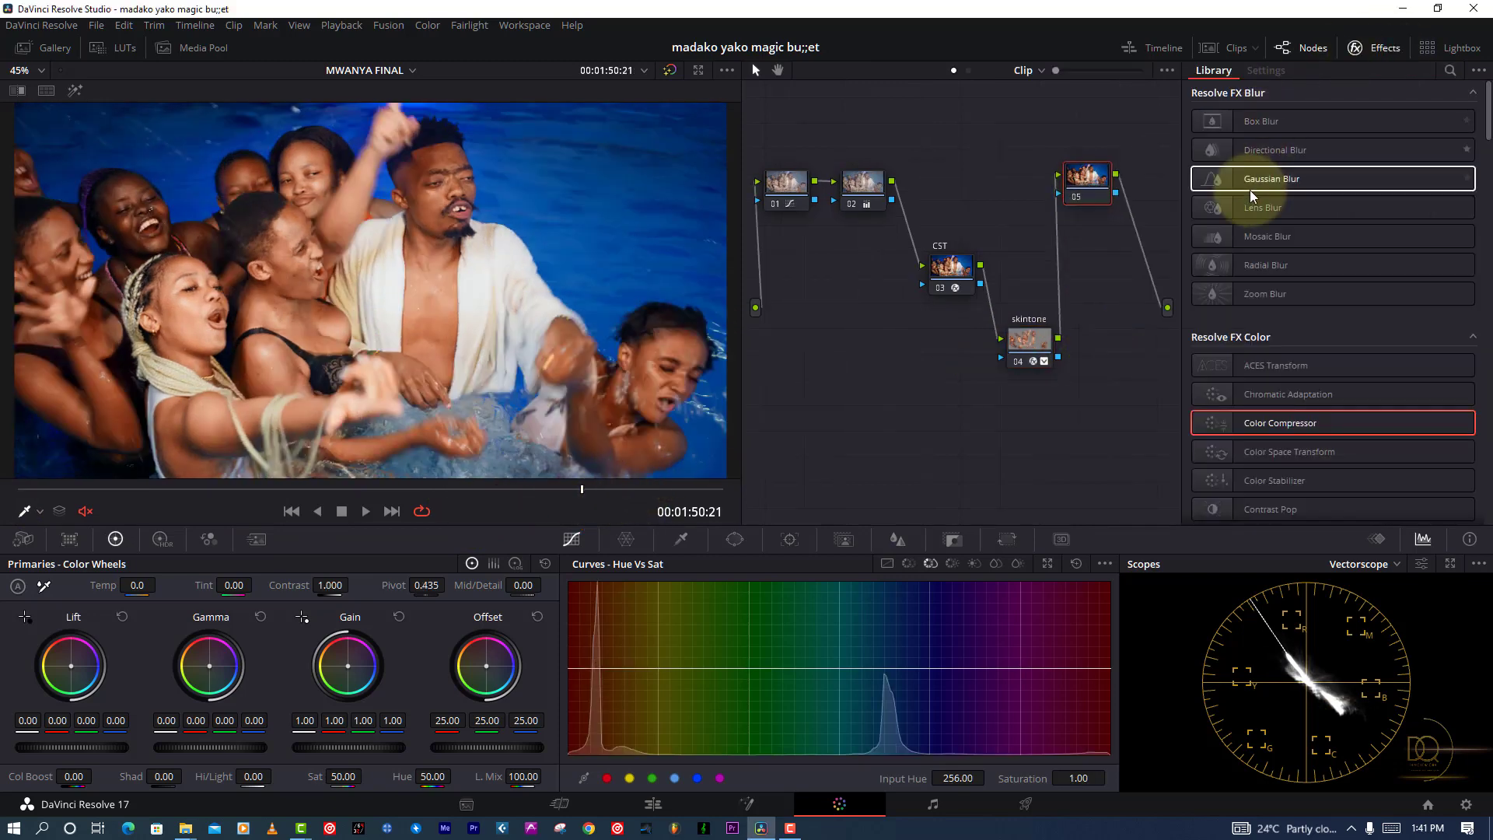
left_click(1451, 70)
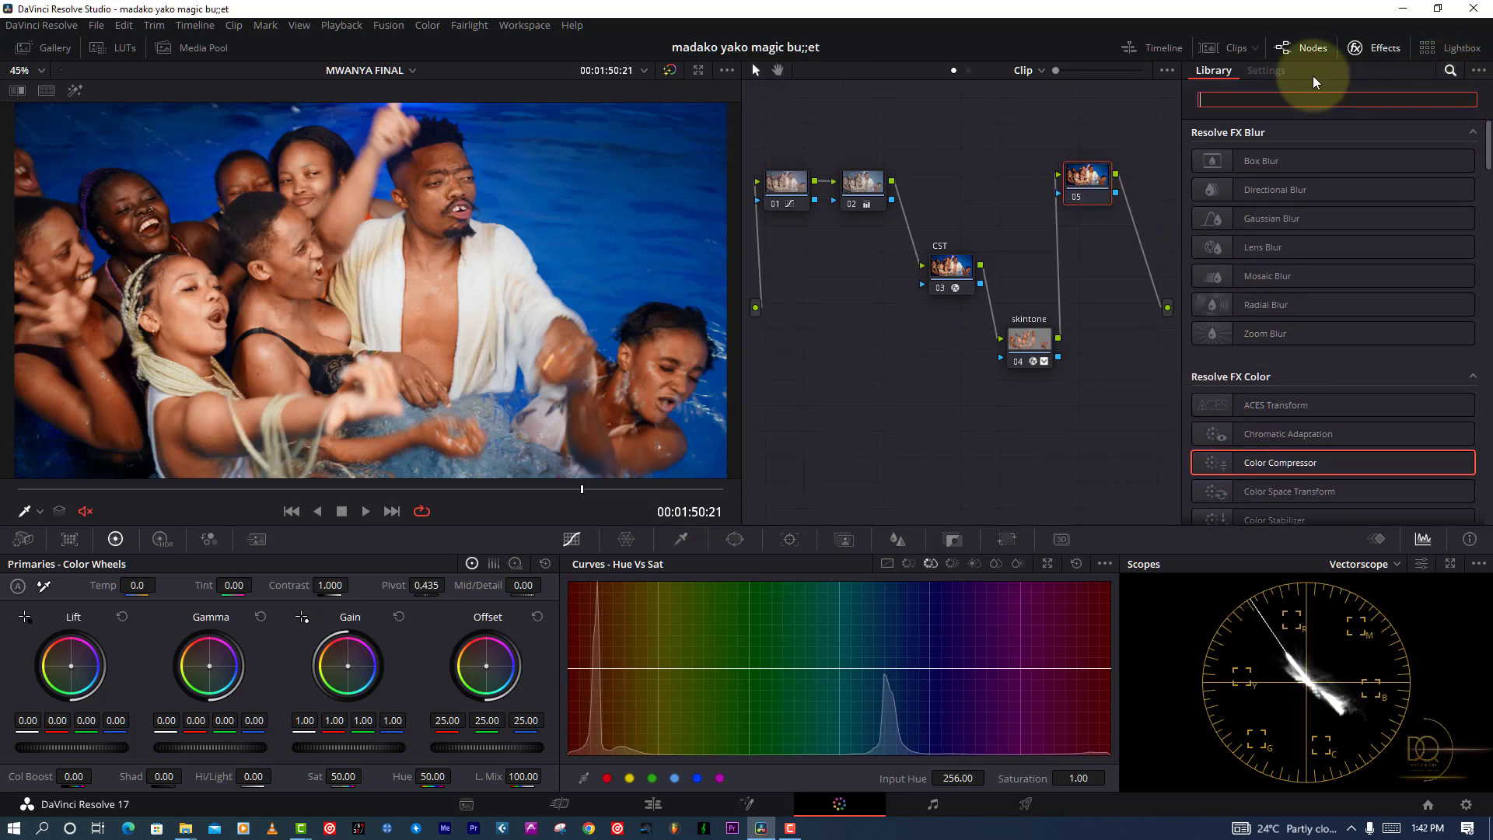
type("look")
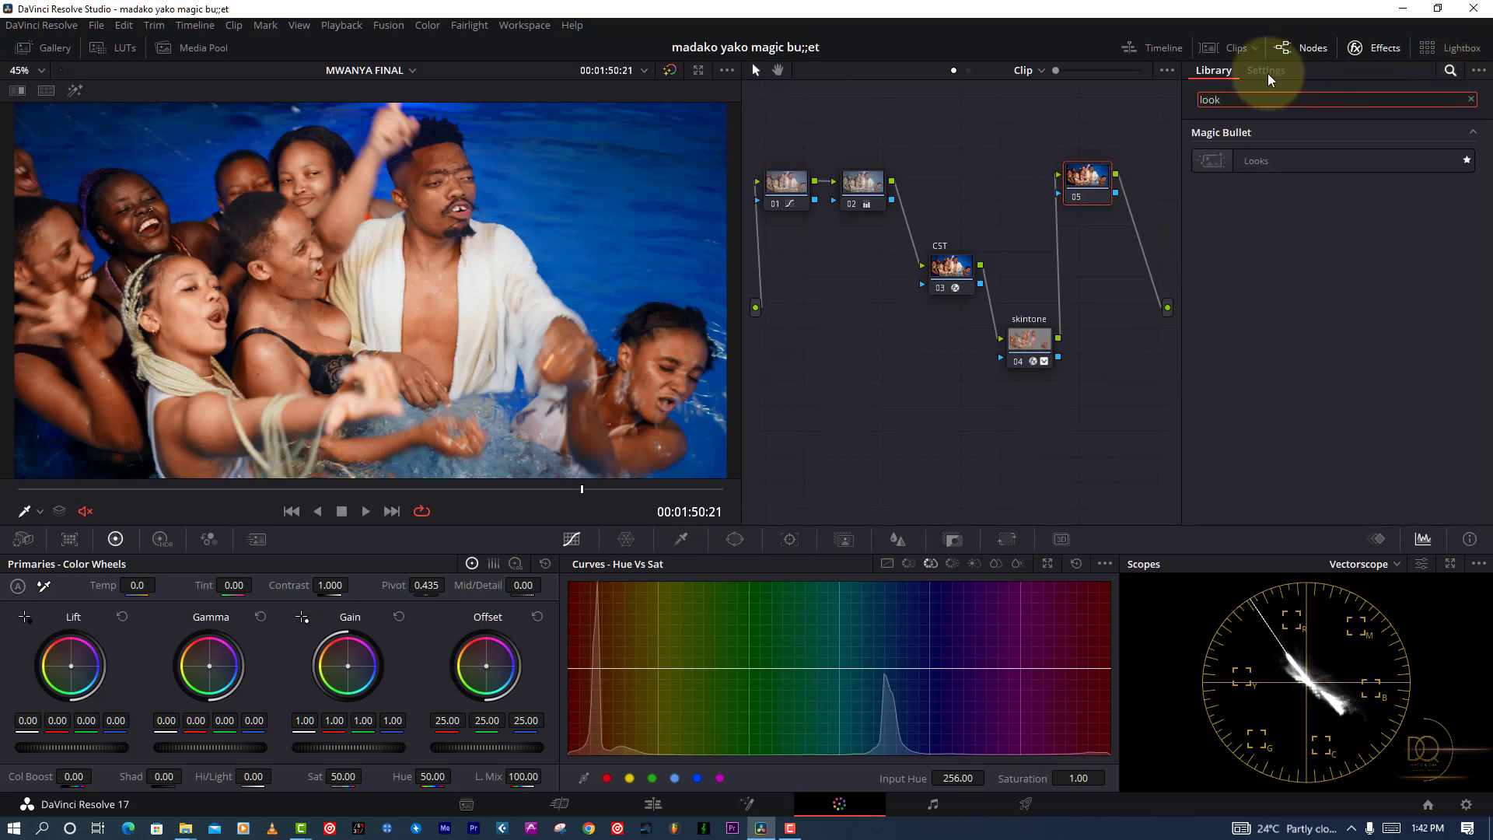
left_click_drag(1234, 160, 1092, 184)
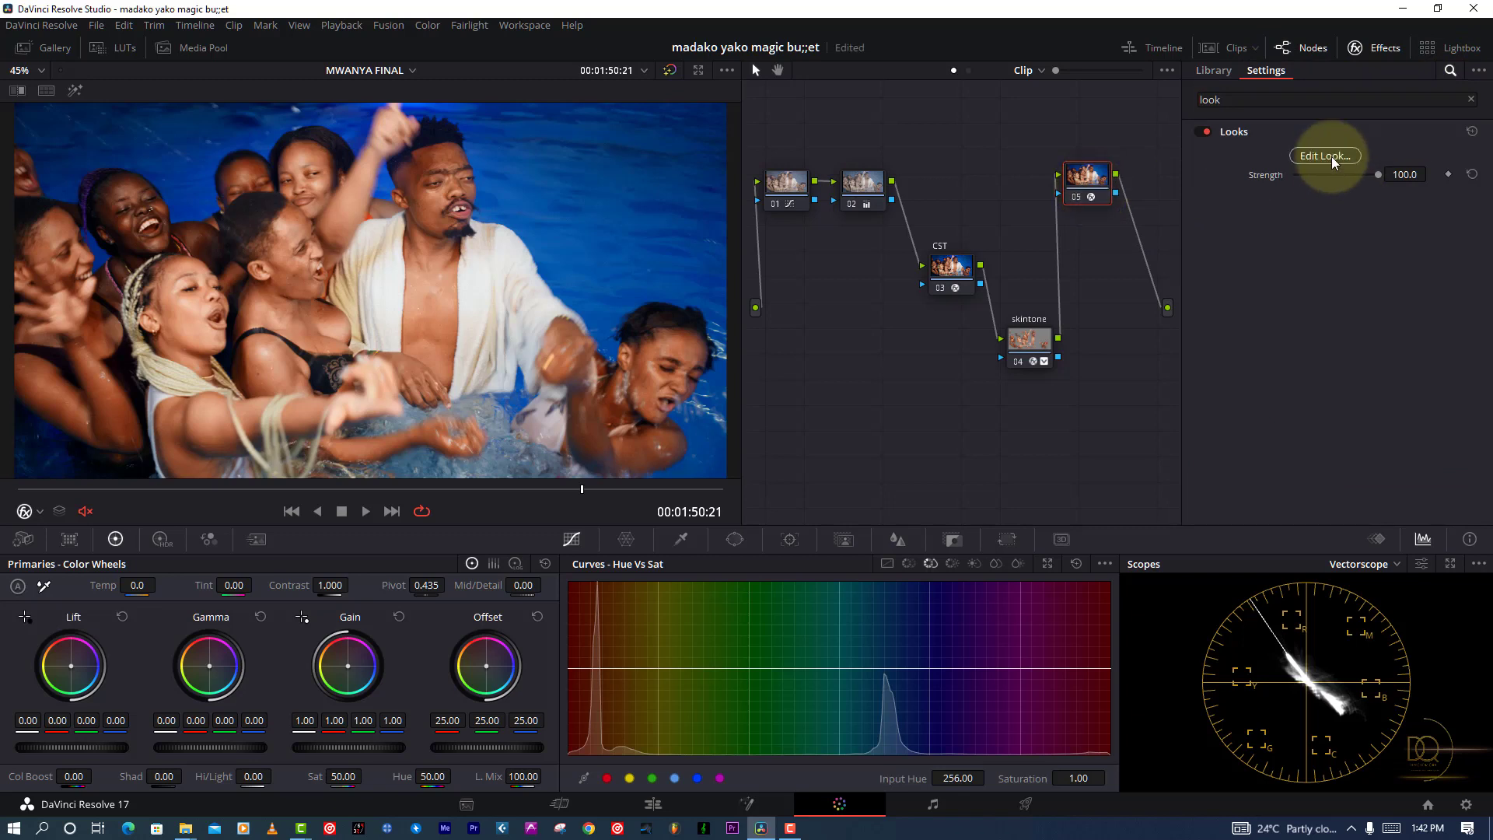
Load the custom SMOOTHER look in the look editor, compare it with Cosmo bypassed, and accept it.
left_click(1325, 156)
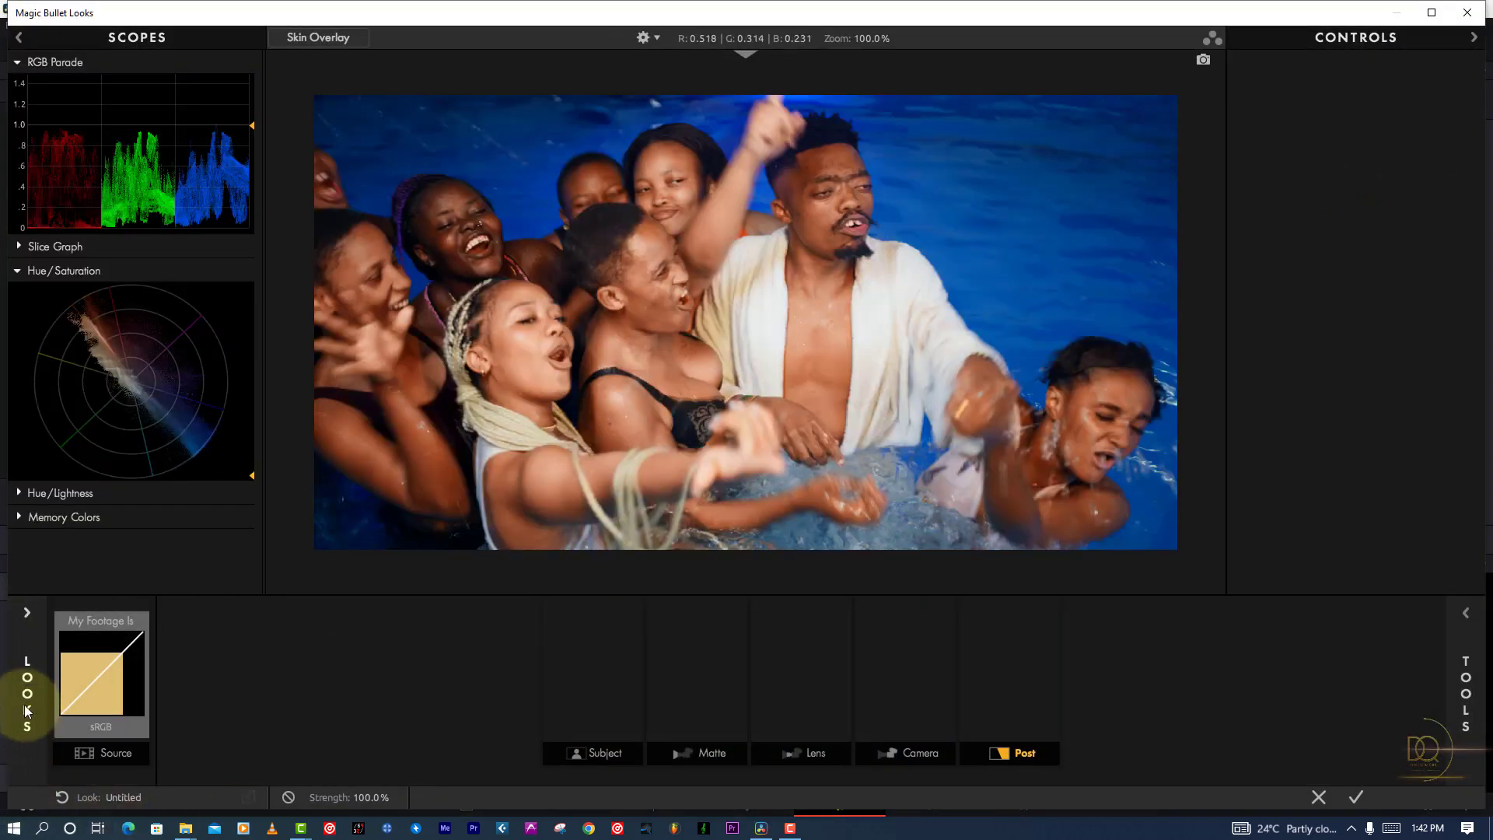
left_click(28, 710)
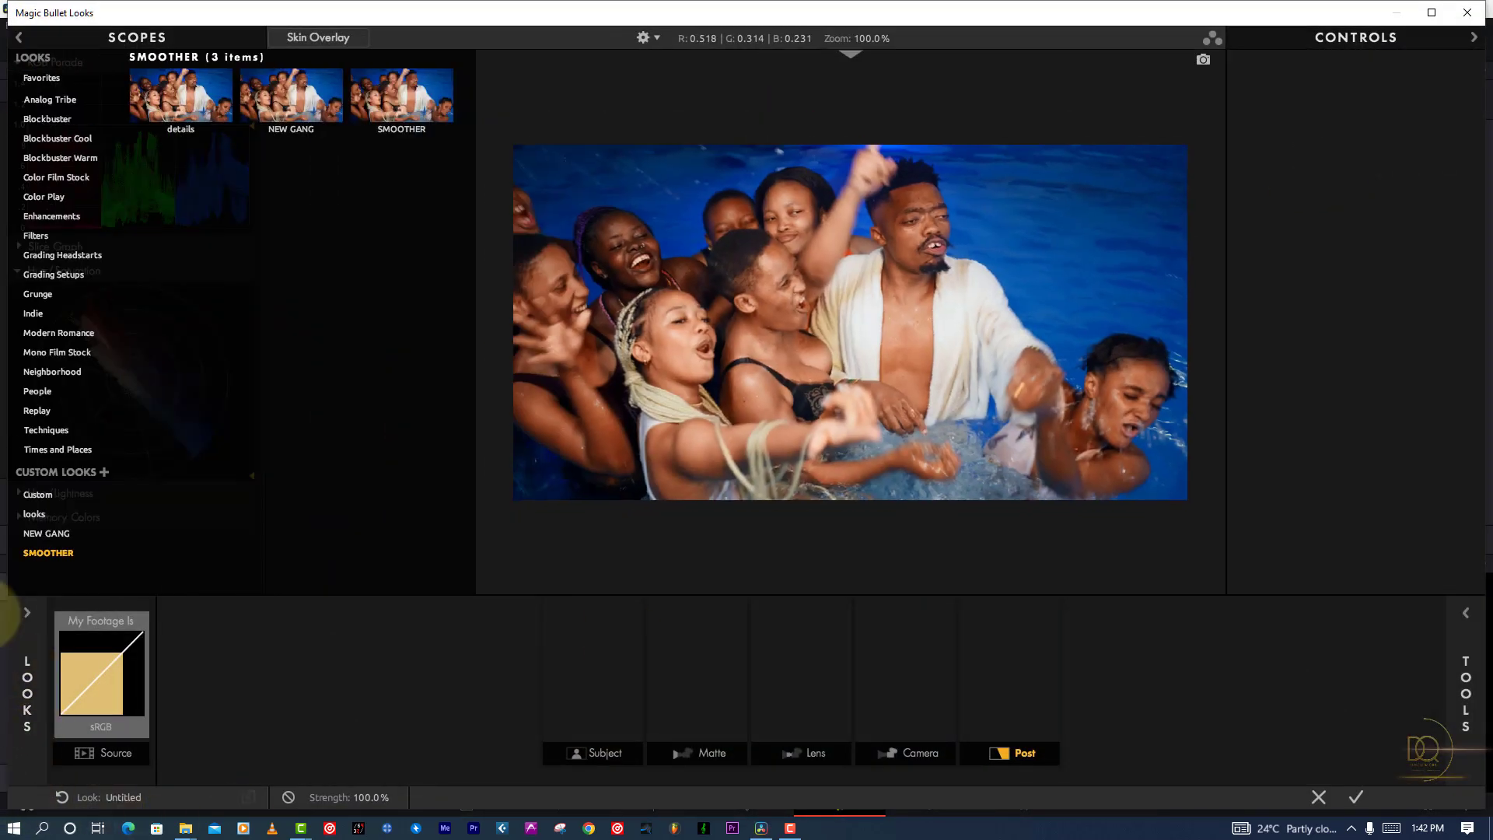
left_click(400, 110)
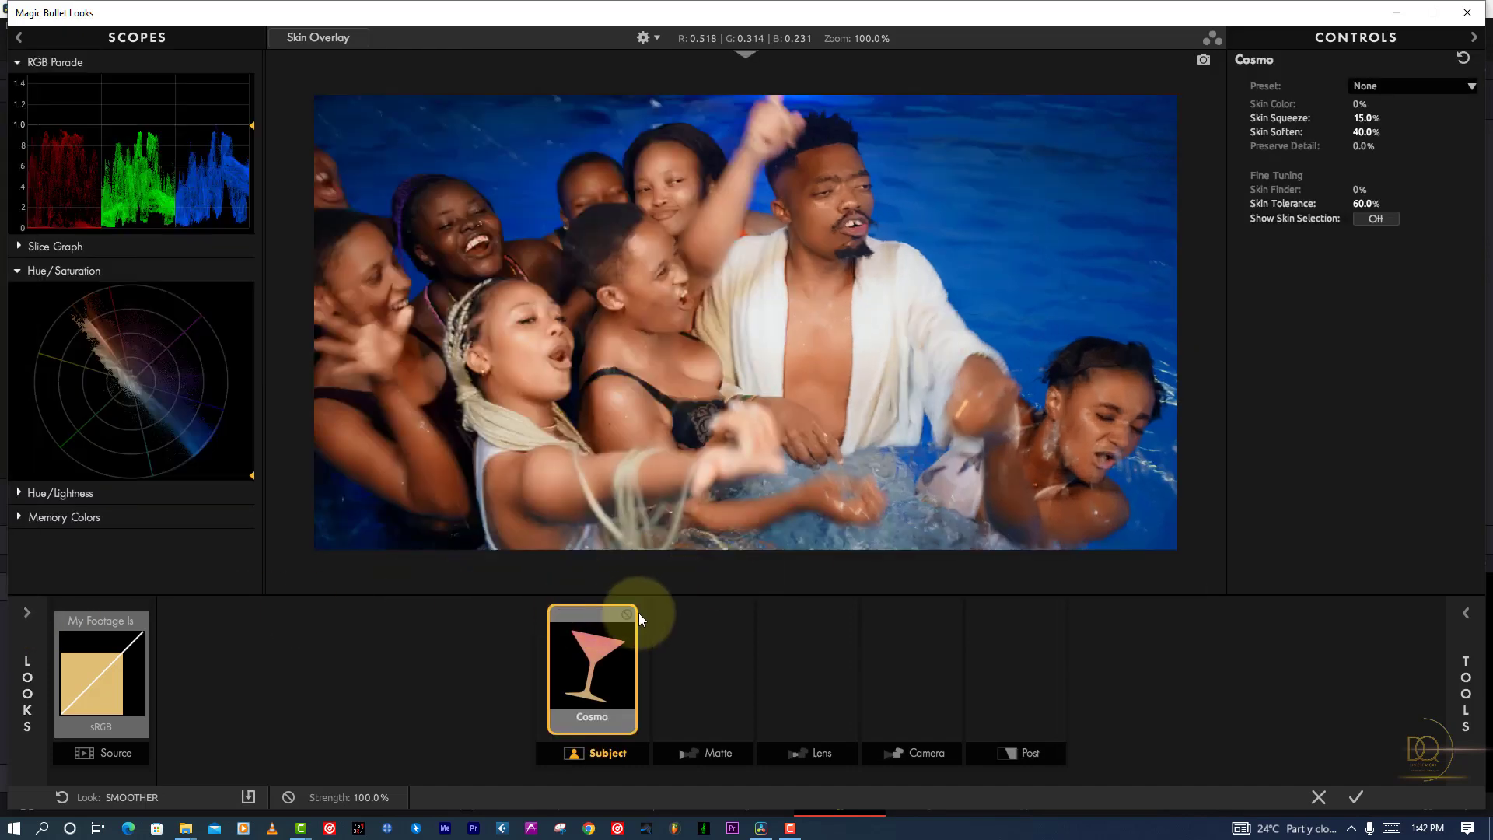
left_click(625, 615)
left_click(623, 614)
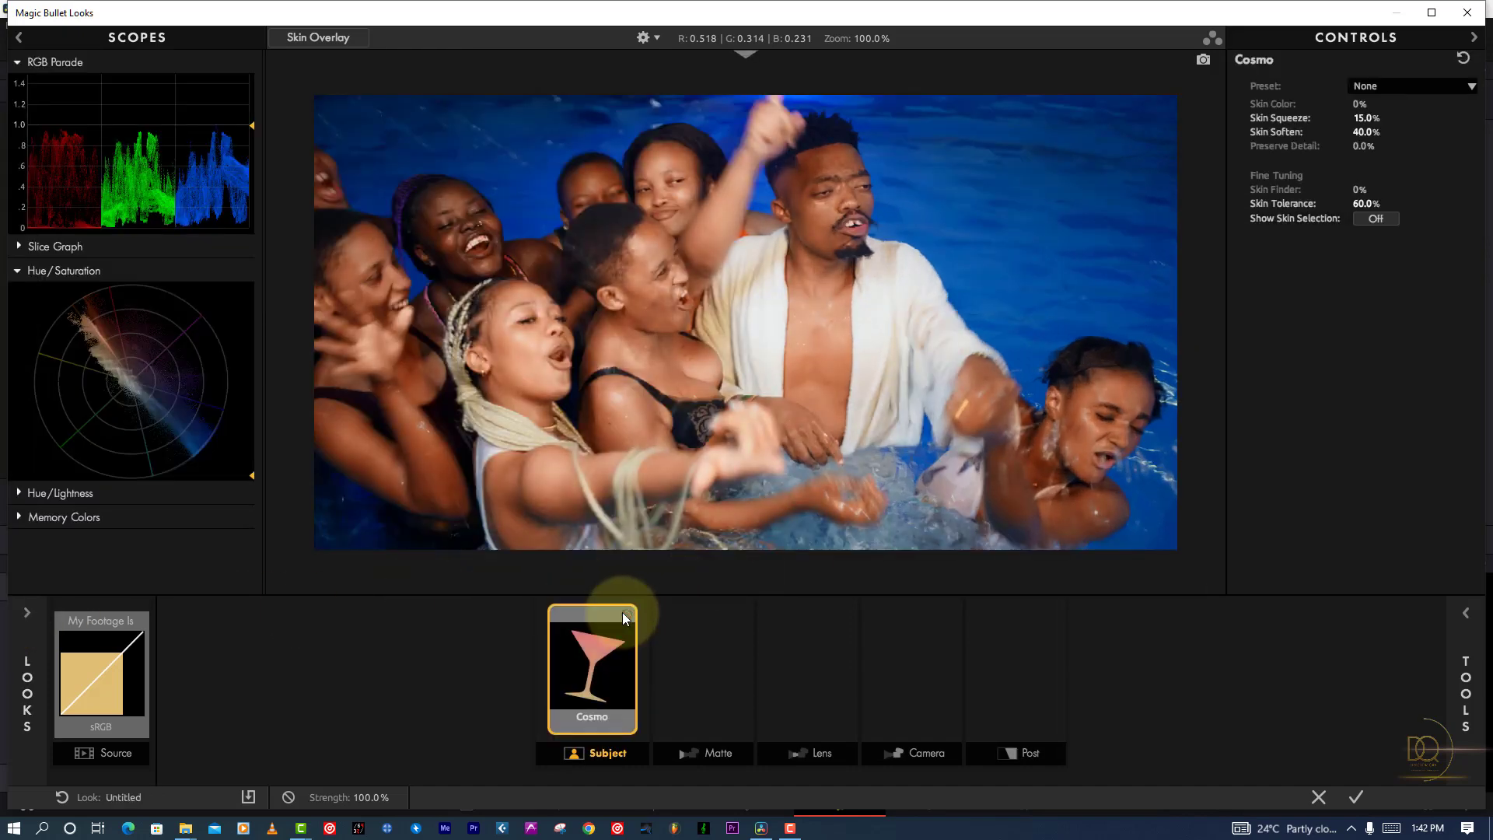
left_click(1356, 797)
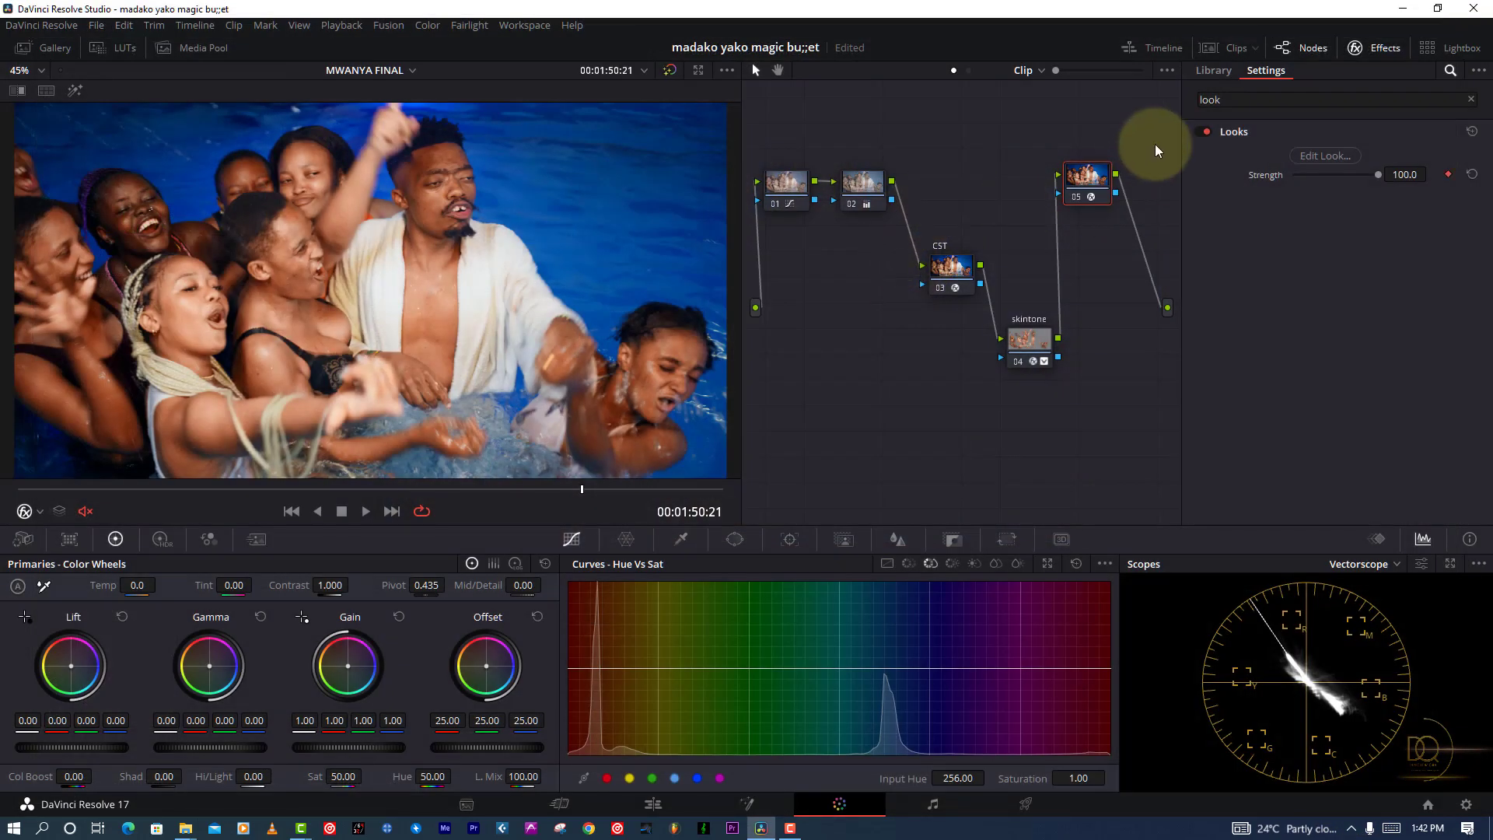
Add a serial node after the Looks node and sharpen it with radius 0.47 and scaling 0.51.
left_click(1366, 47)
key("alt+s")
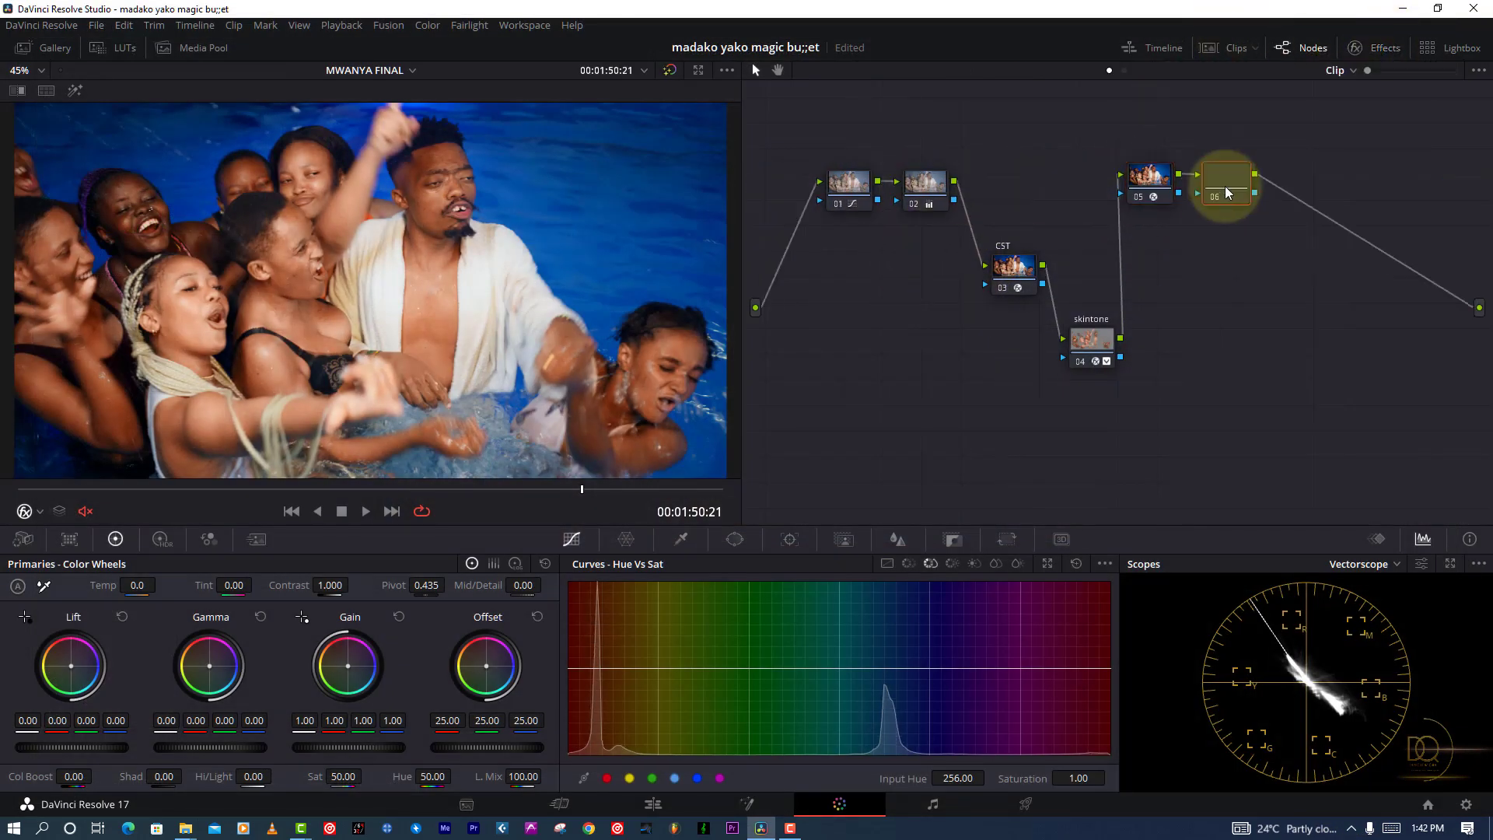
left_click(906, 542)
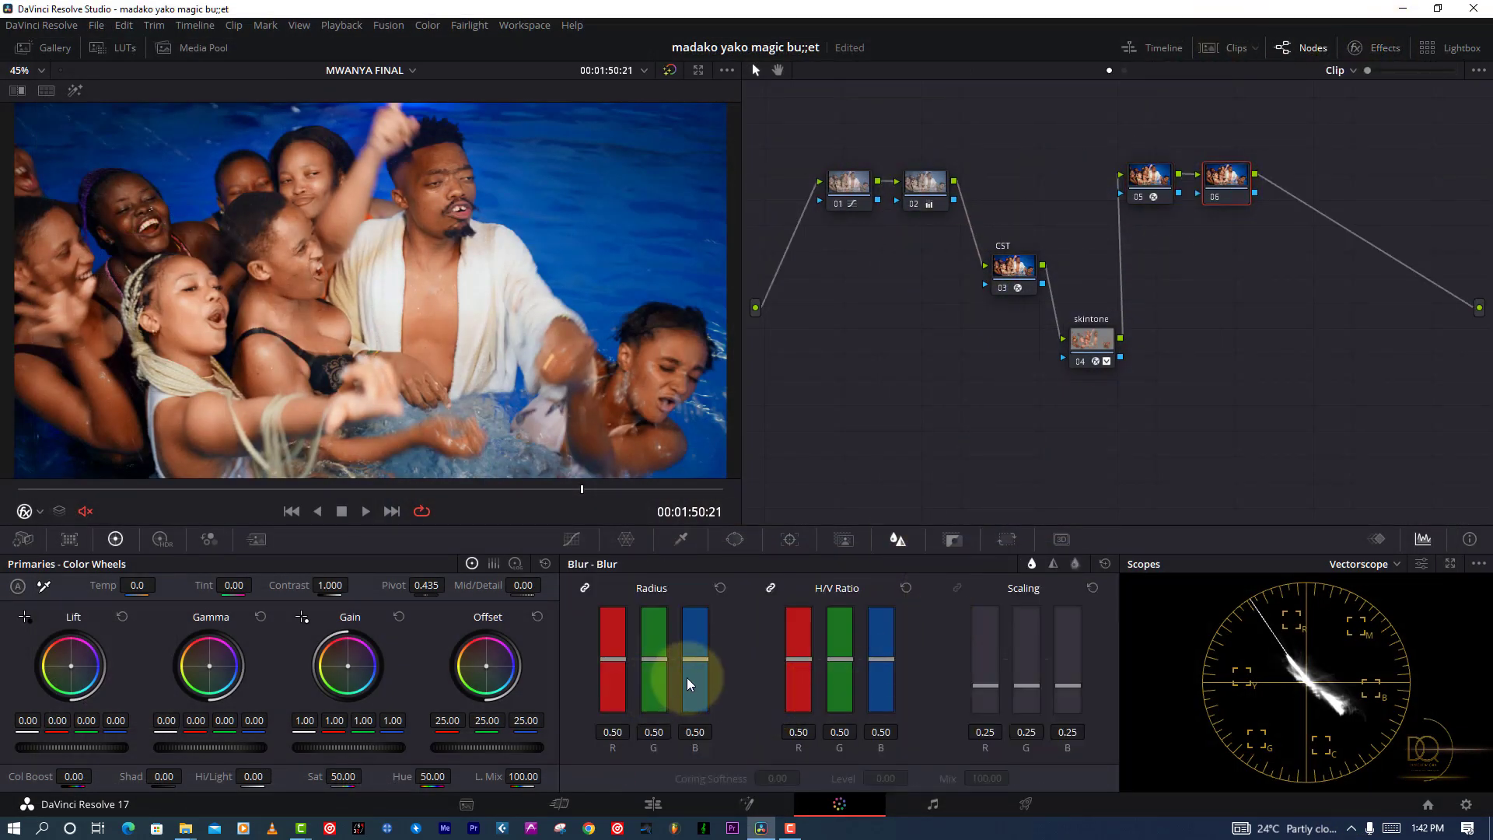
left_click(1054, 563)
left_click_drag(1007, 651, 981, 662)
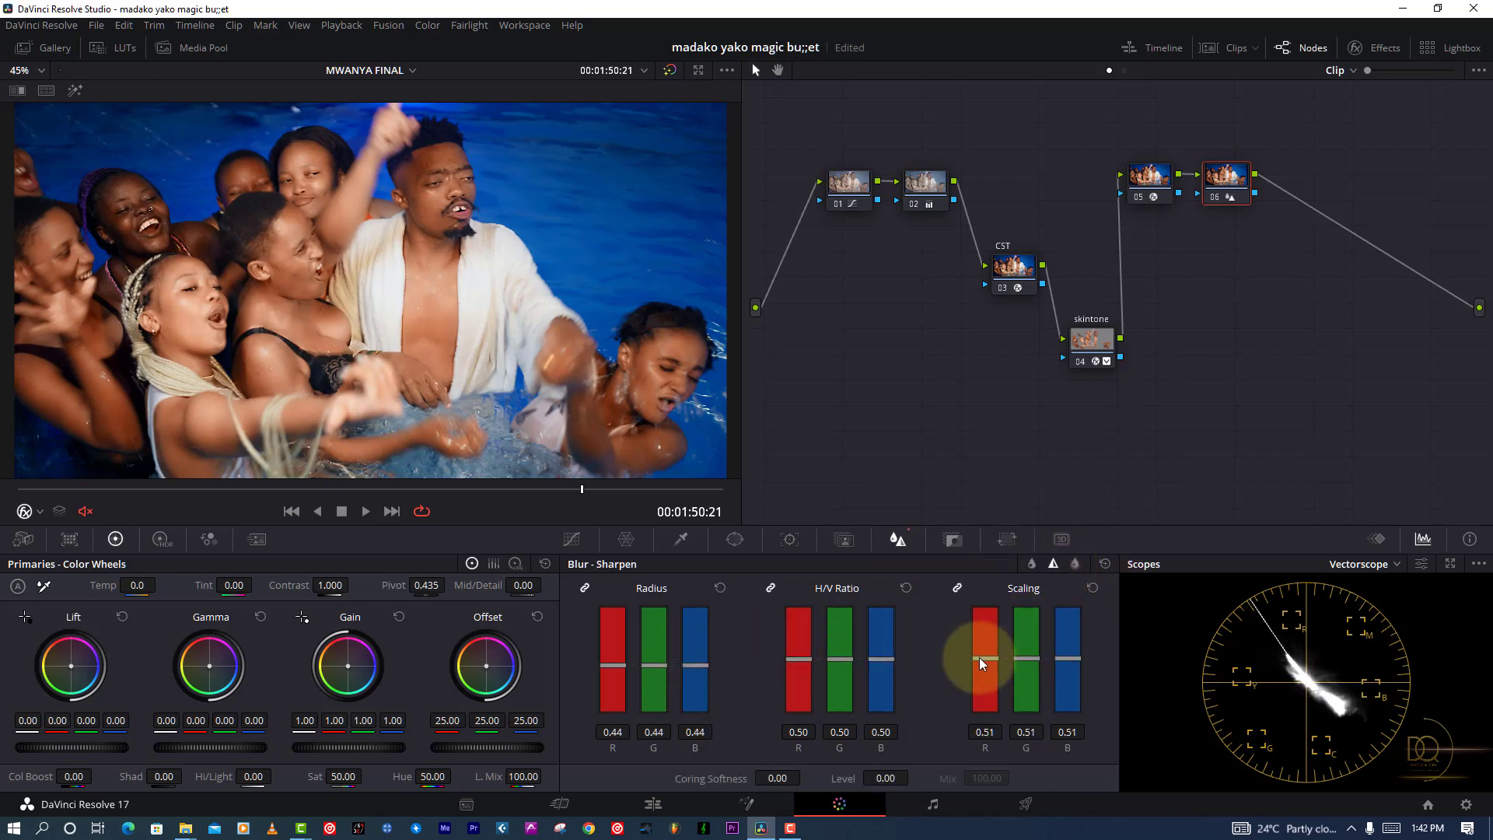
left_click(700, 665)
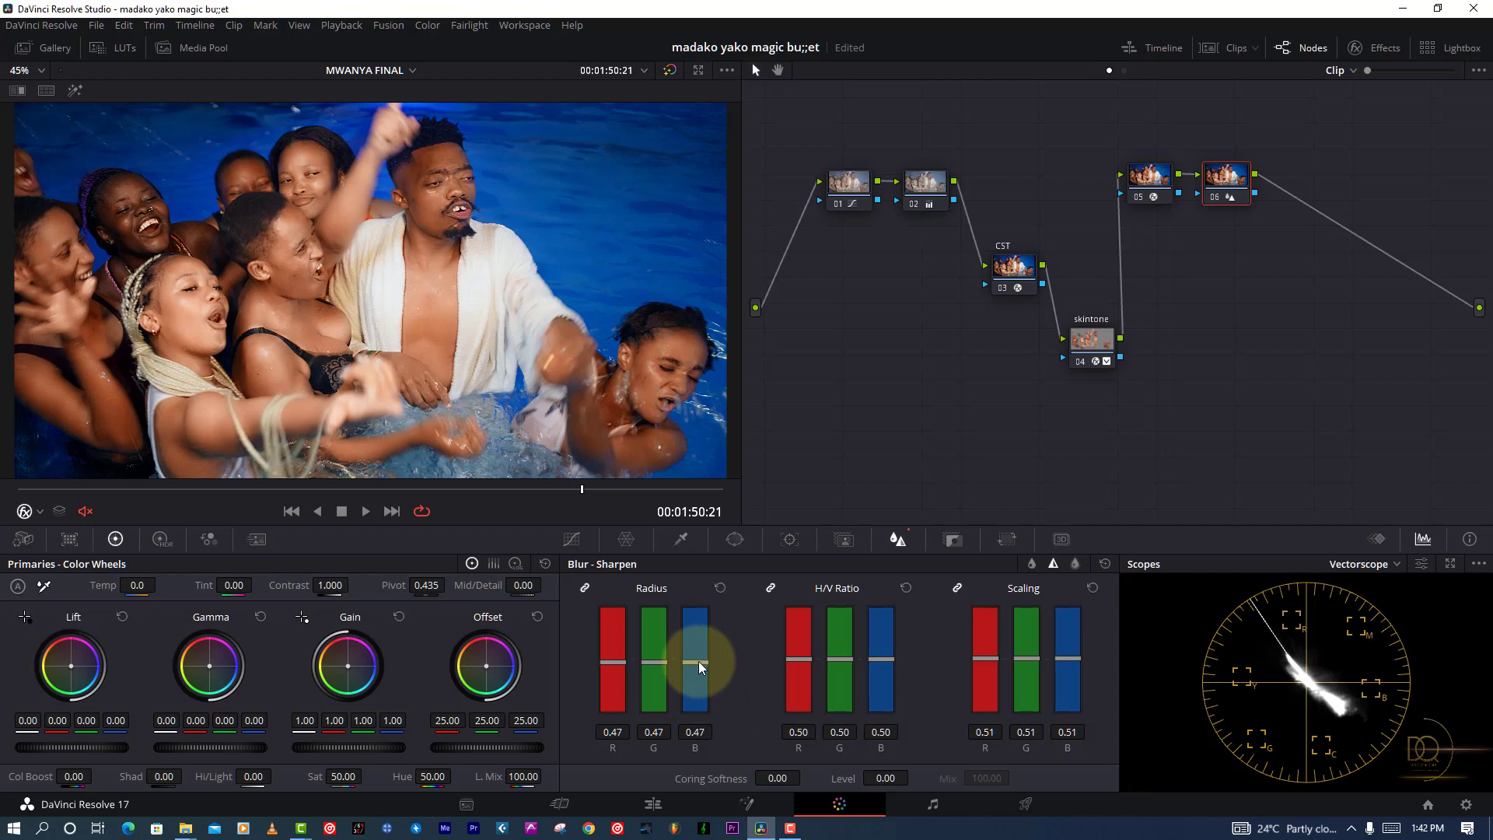
Shift the whole node chain slightly and insert a new node ahead of the first one.
left_click_drag(1389, 109, 827, 288)
left_click_drag(831, 205, 883, 220)
left_click(895, 203)
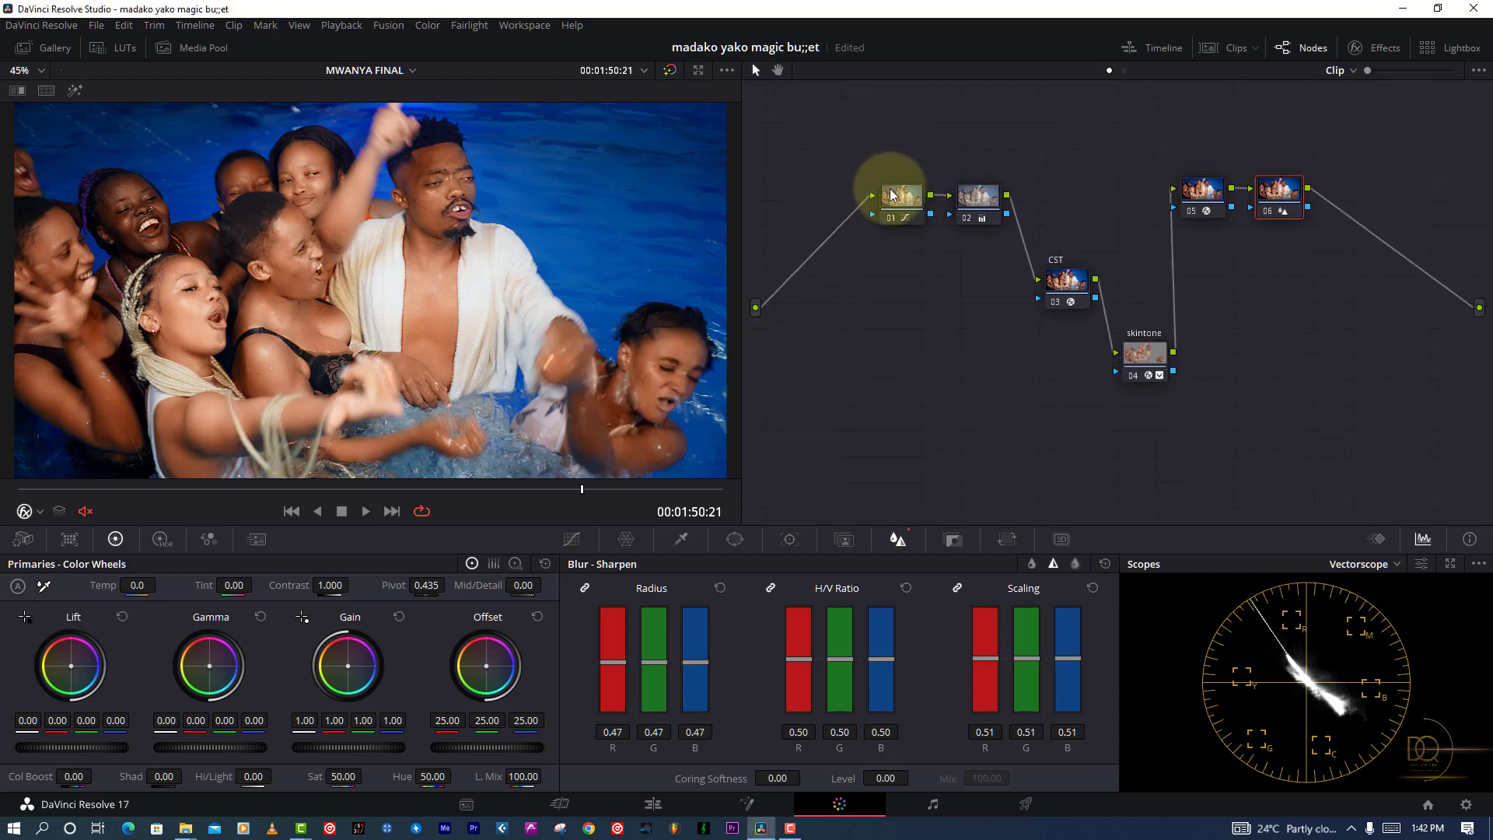
Search the effects library for "nois" and apply Noise Reduction to the new first node.
left_click(1375, 47)
left_click(1374, 47)
left_click(1374, 48)
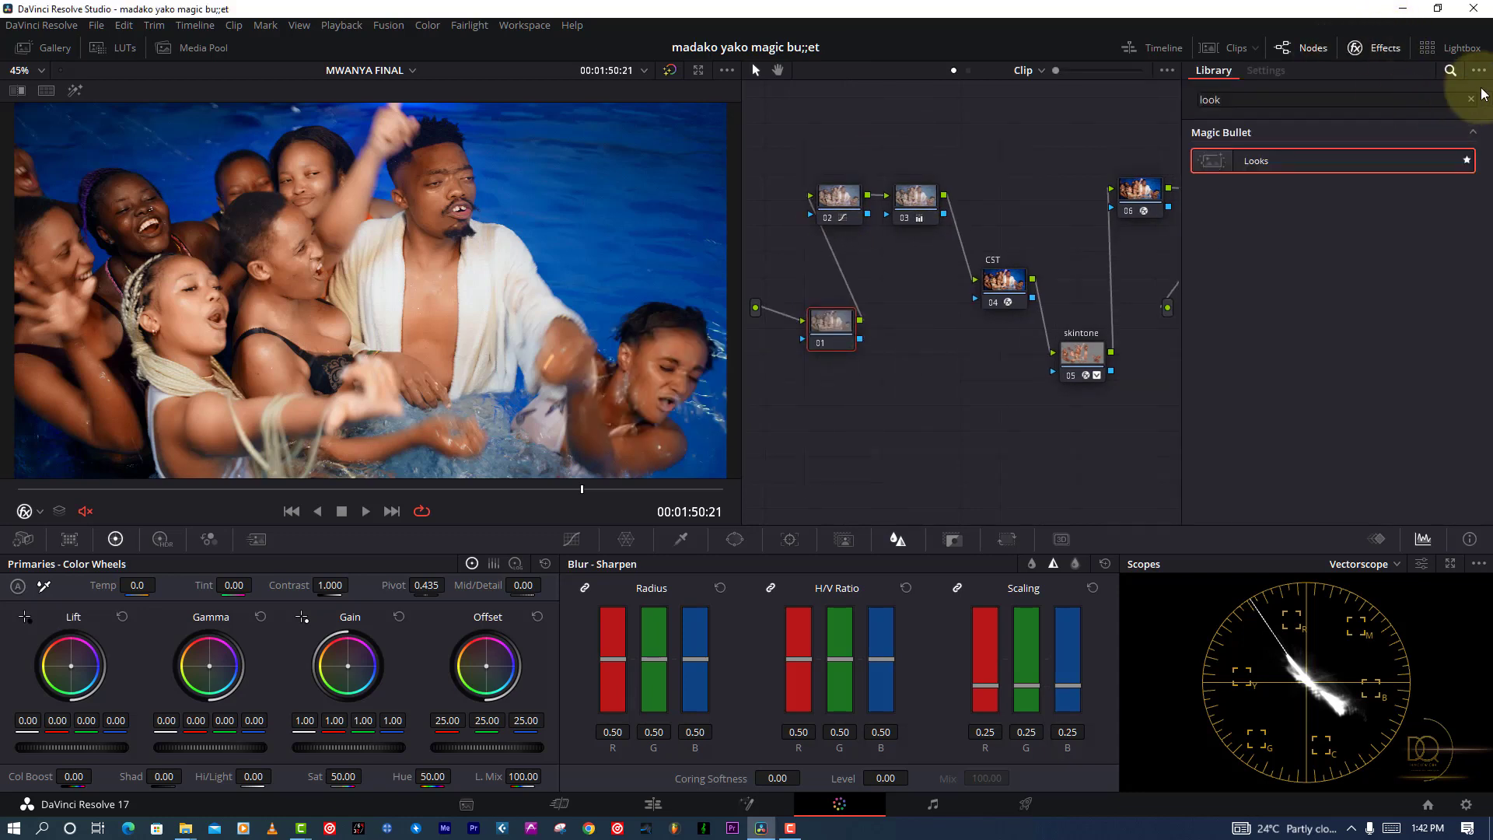
left_click(1471, 99)
type("nois")
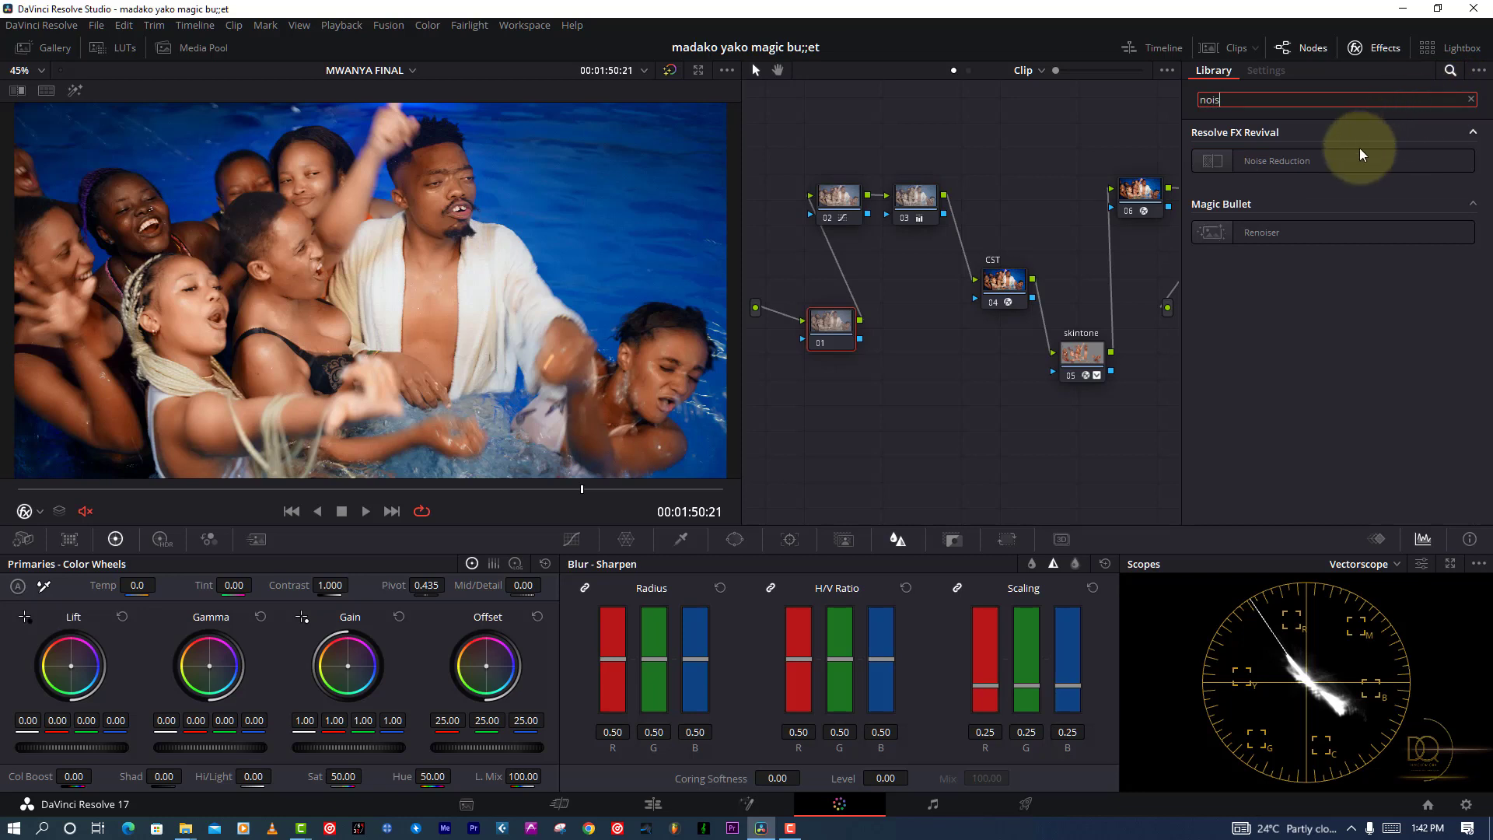
left_click_drag(1357, 152, 842, 322)
Set Noise Reduction's Frames Either Side to 0 and both spatial thresholds to 4.0, close the effects library, and save the project.
left_click(1313, 197)
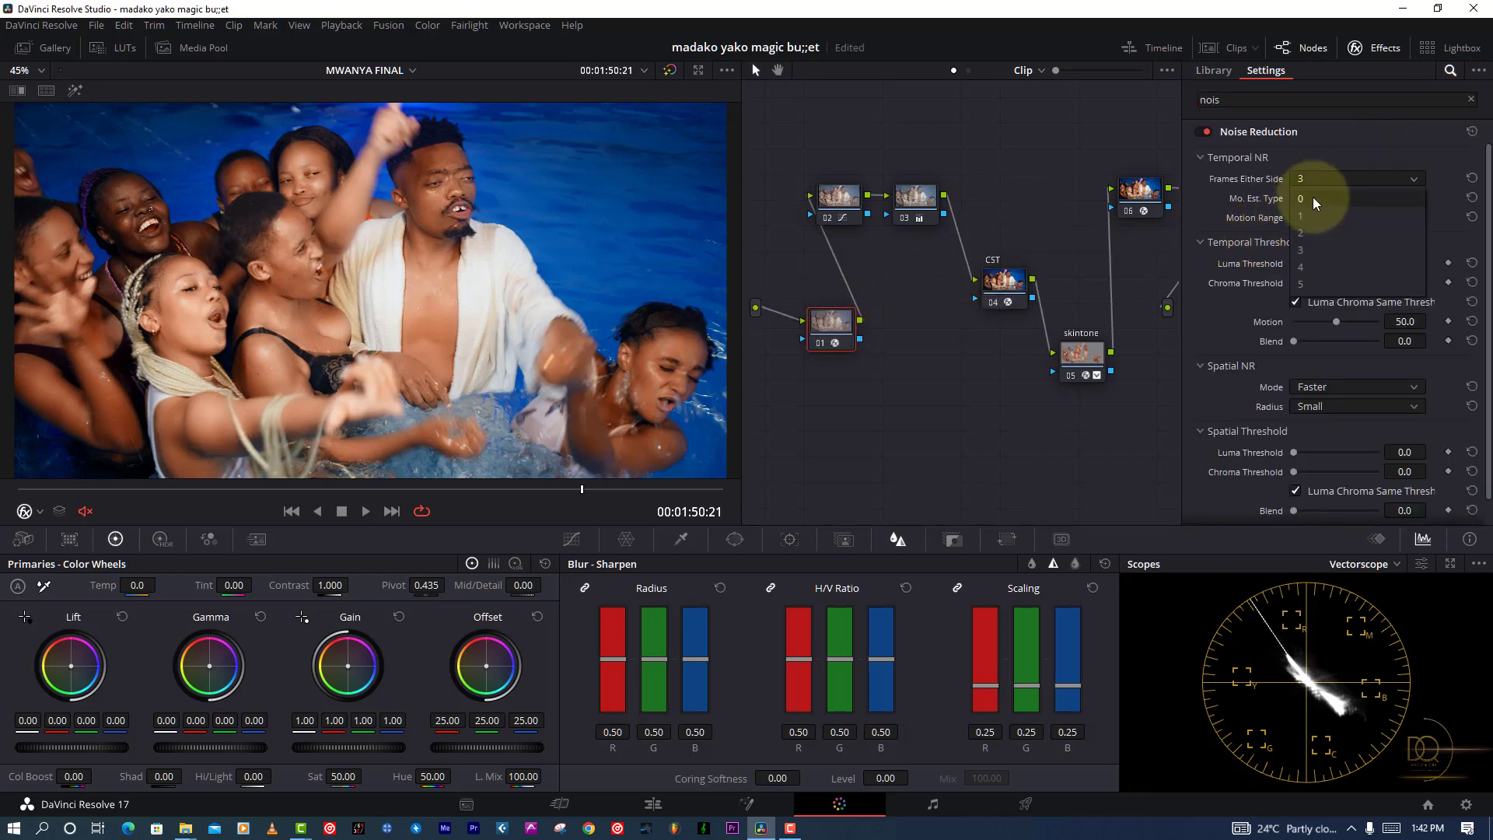
left_click(1313, 197)
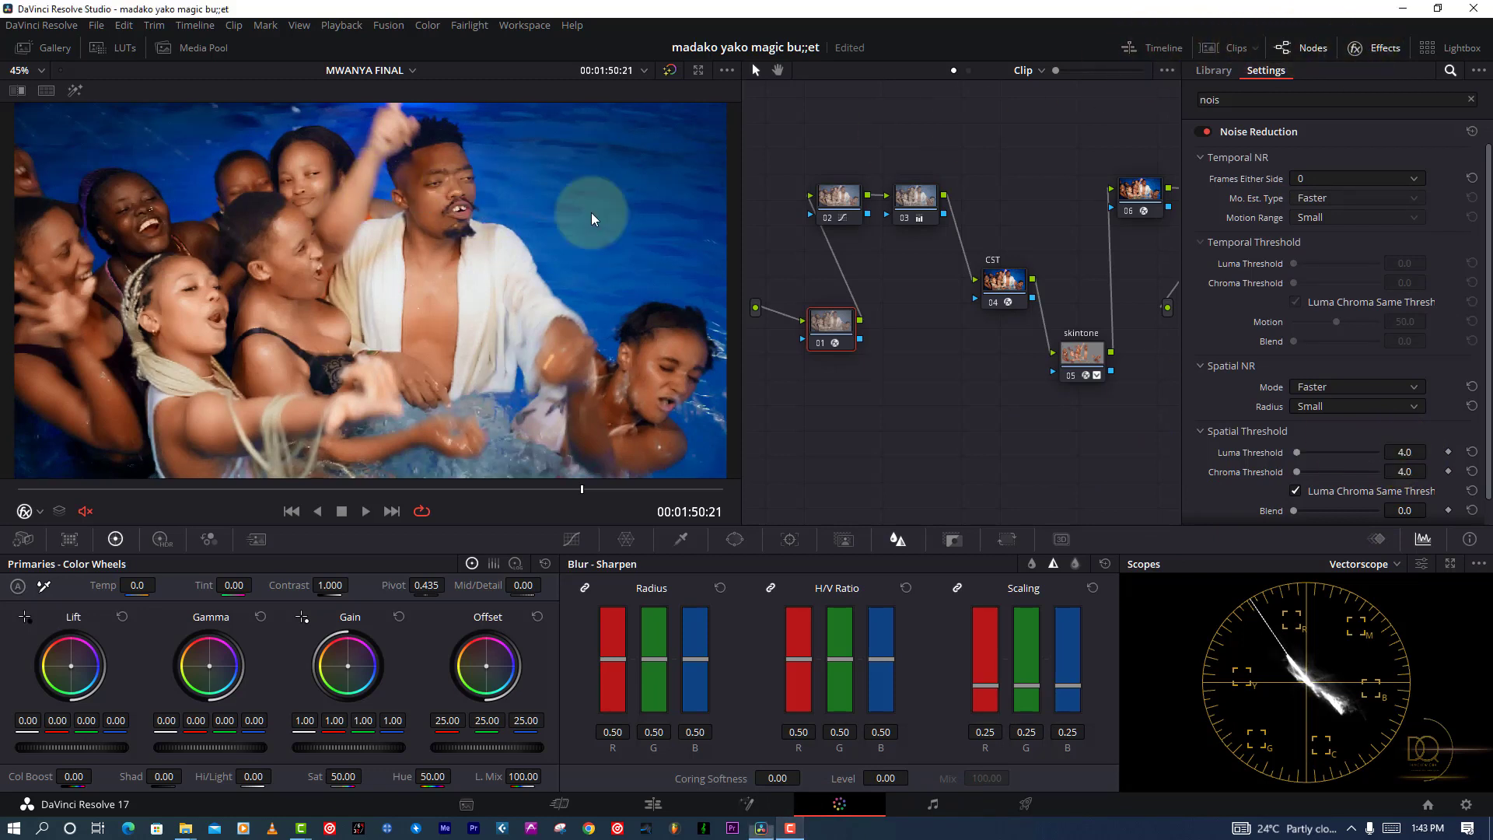
key("shift+7")
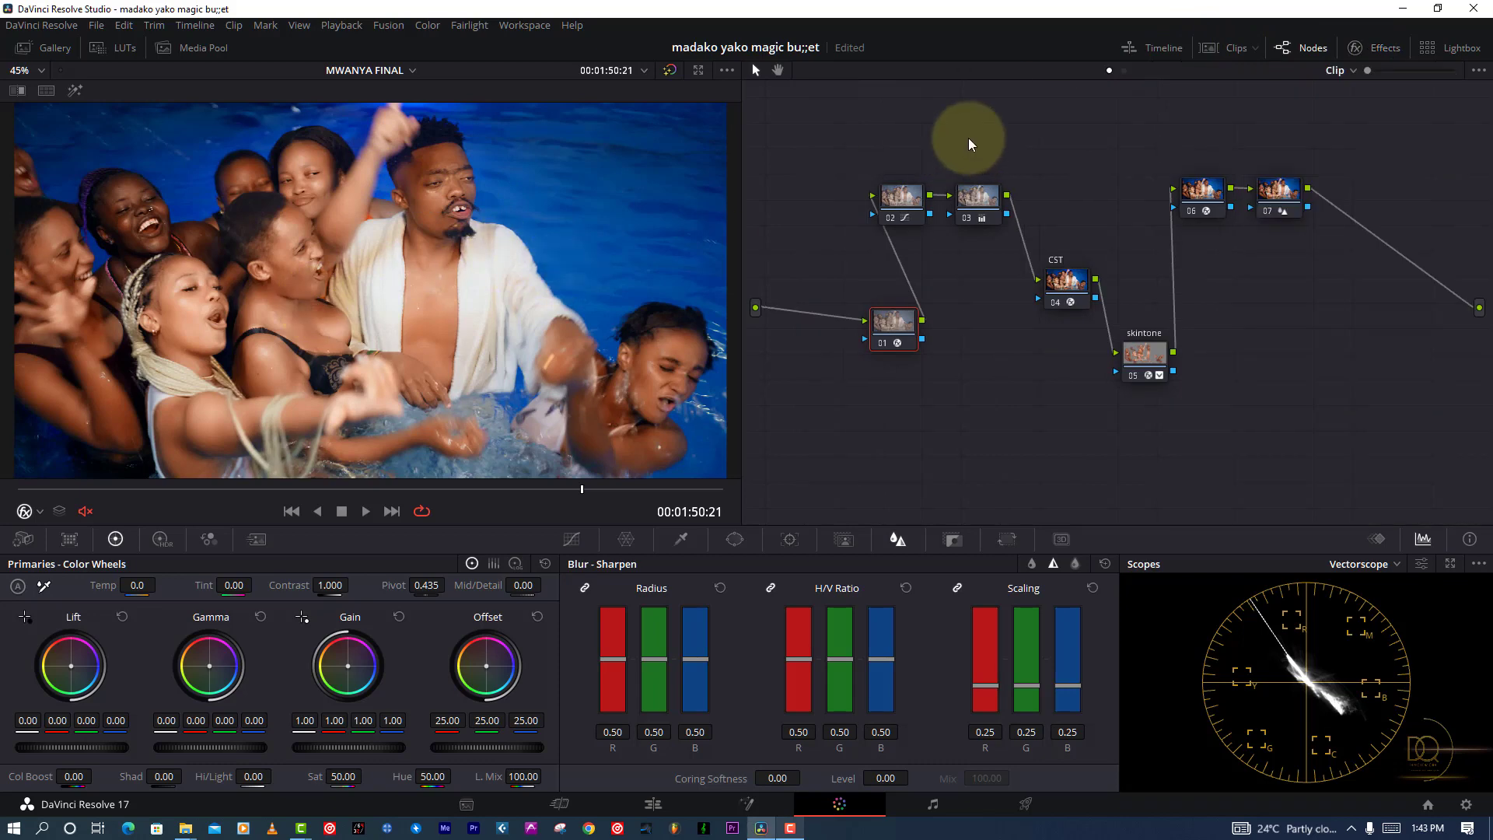
key("ctrl+s")
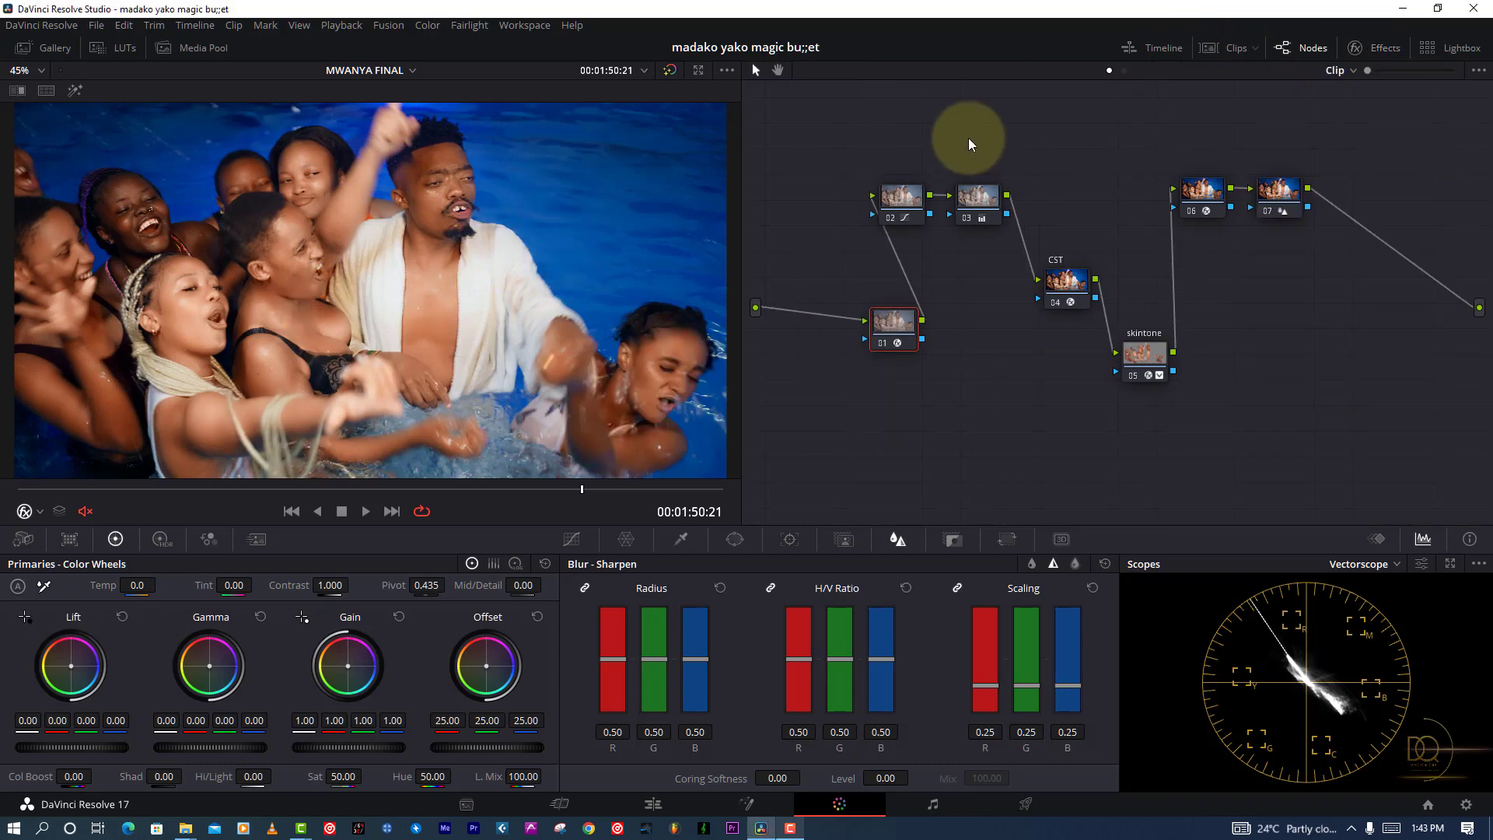